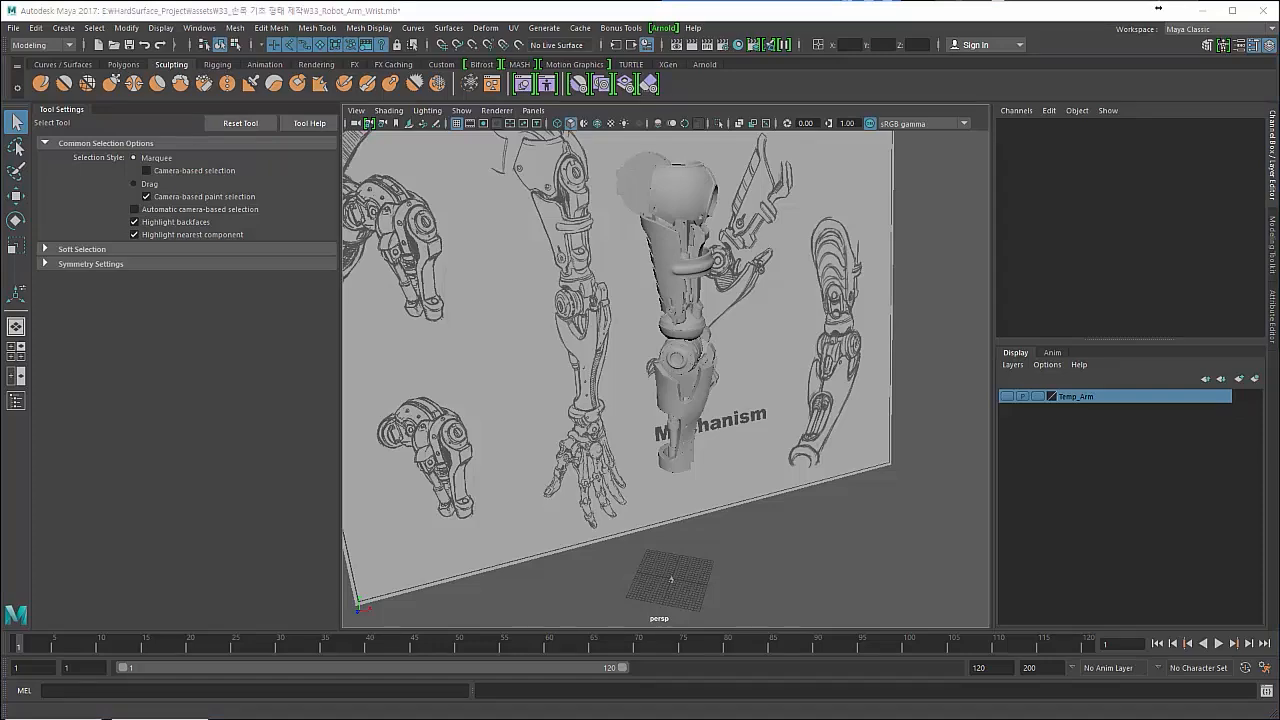
- Look at the hand and finger mechanism reference image, put it away, and return to the robot arm model
drag(0, 116, 471, 128)
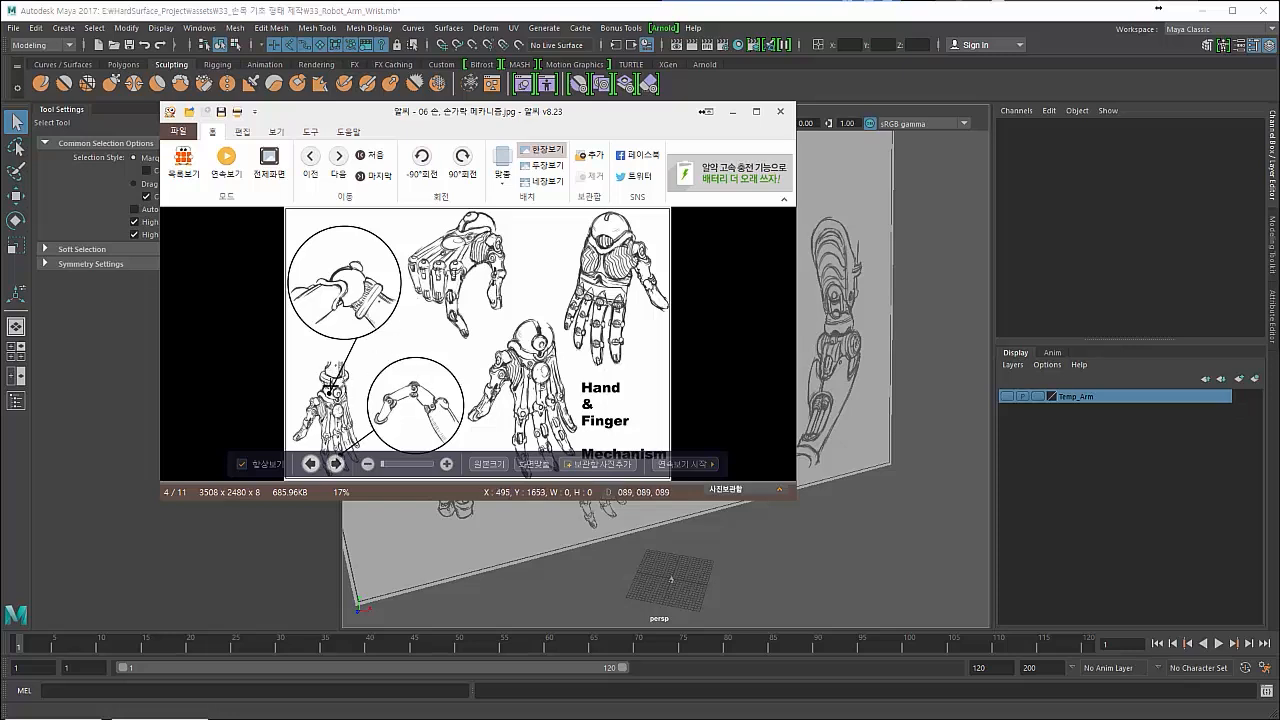
click(731, 112)
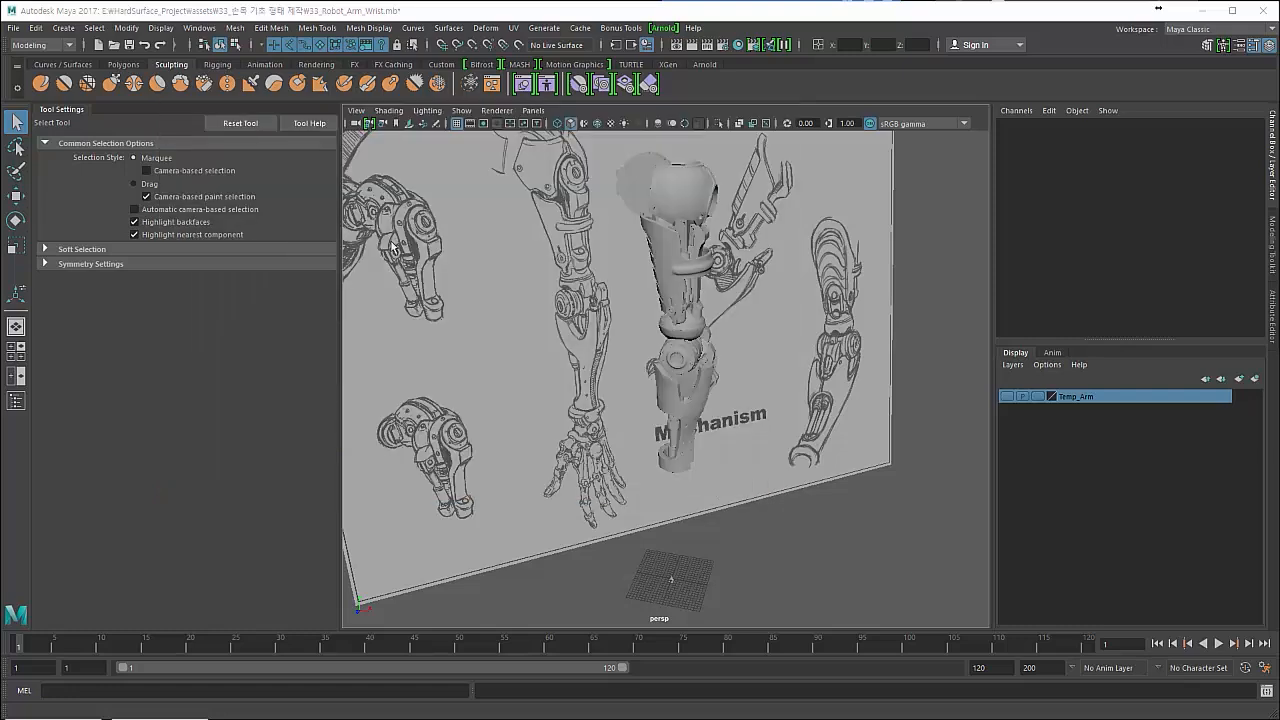
alt+drag(573, 342, 540, 330)
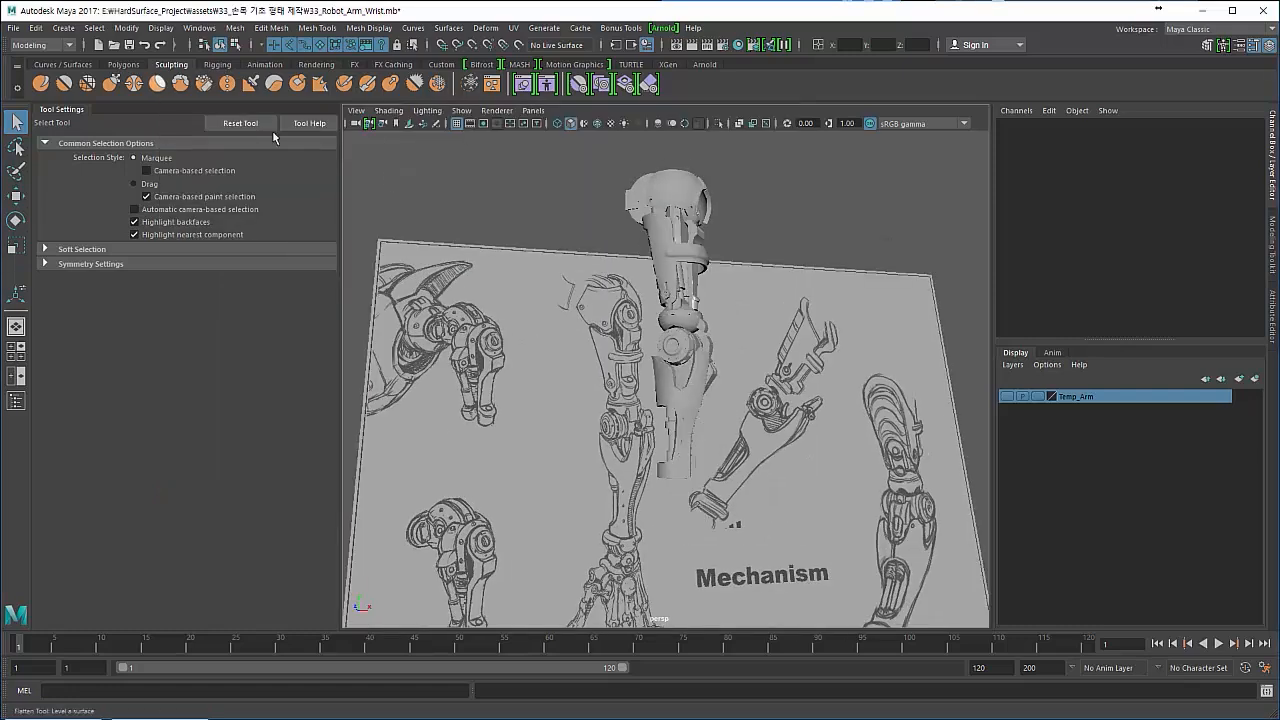
- Create a polygon torus at the grid origin and scale it uniformly to about 4.14
click(63, 27)
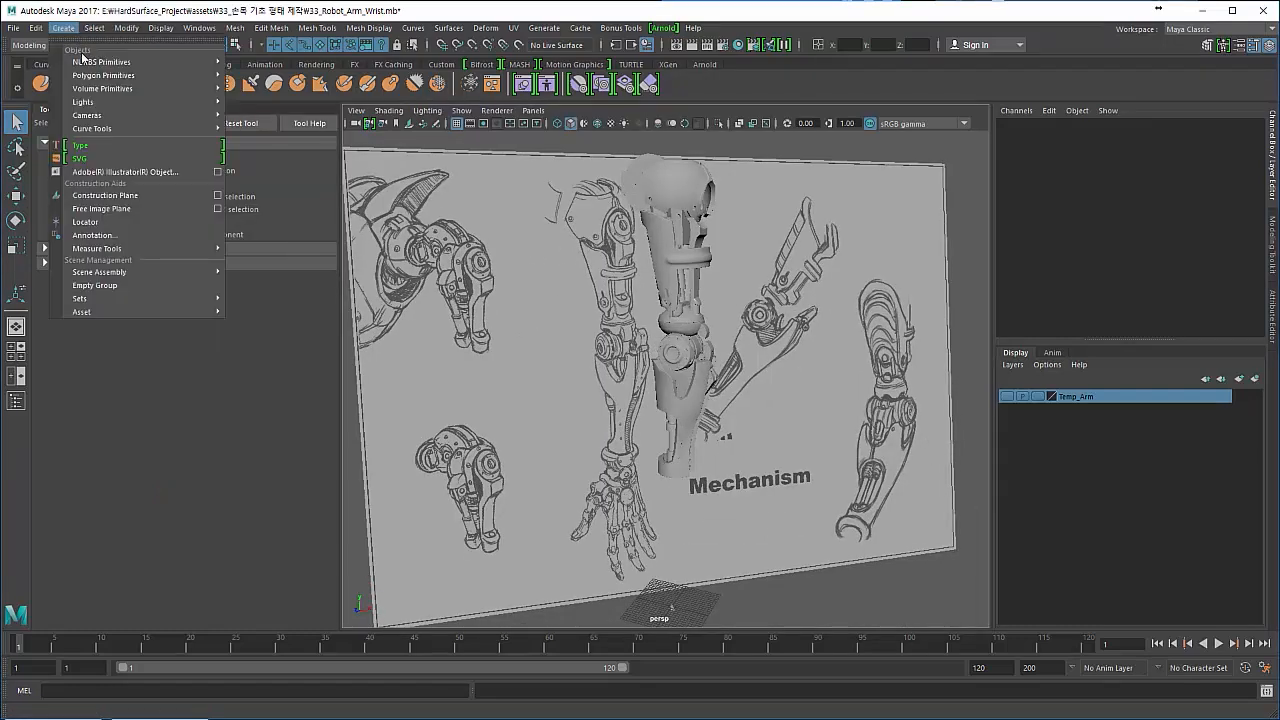
mouse_move(97, 74)
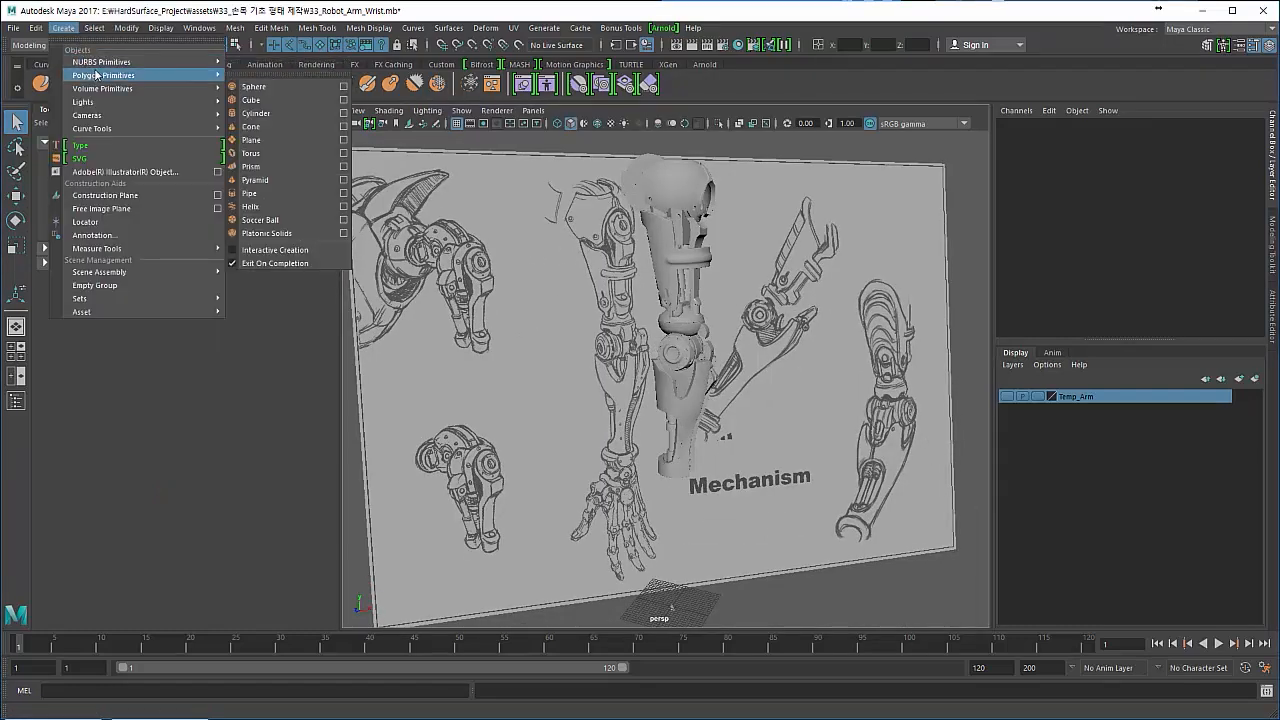
click(254, 153)
alt+drag(518, 378, 543, 409)
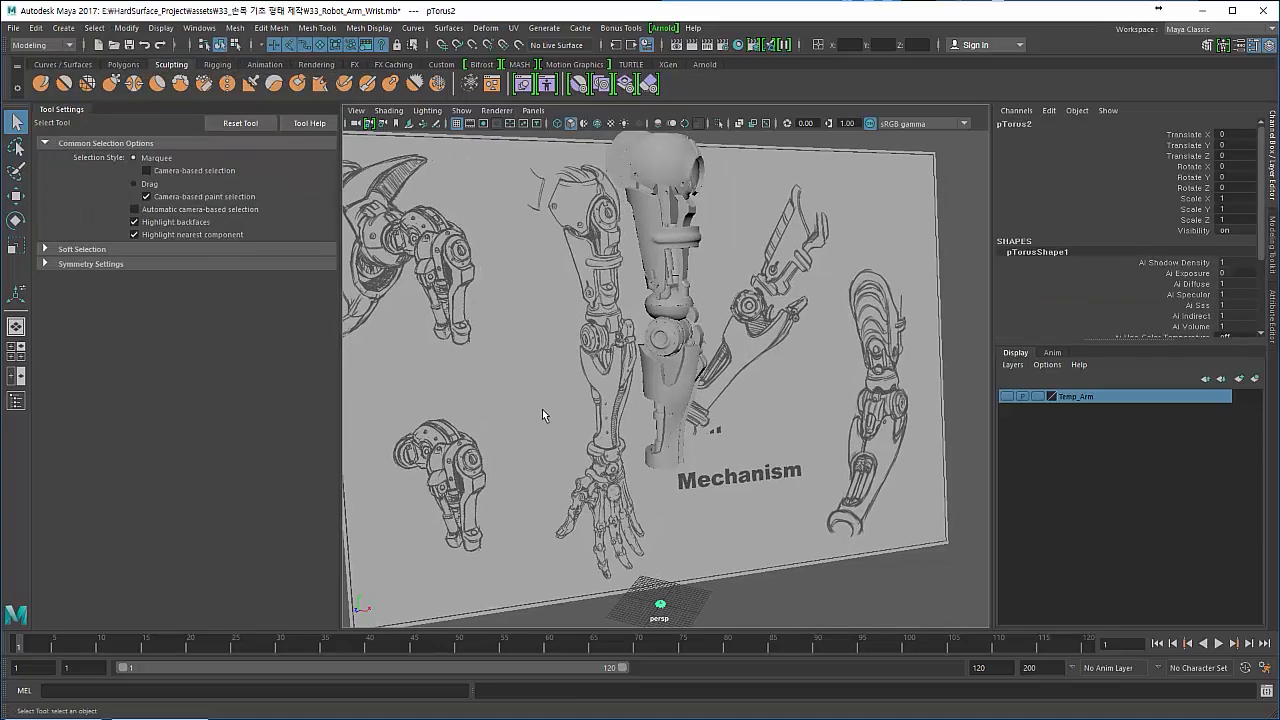
key(r)
alt+drag(646, 551, 657, 498)
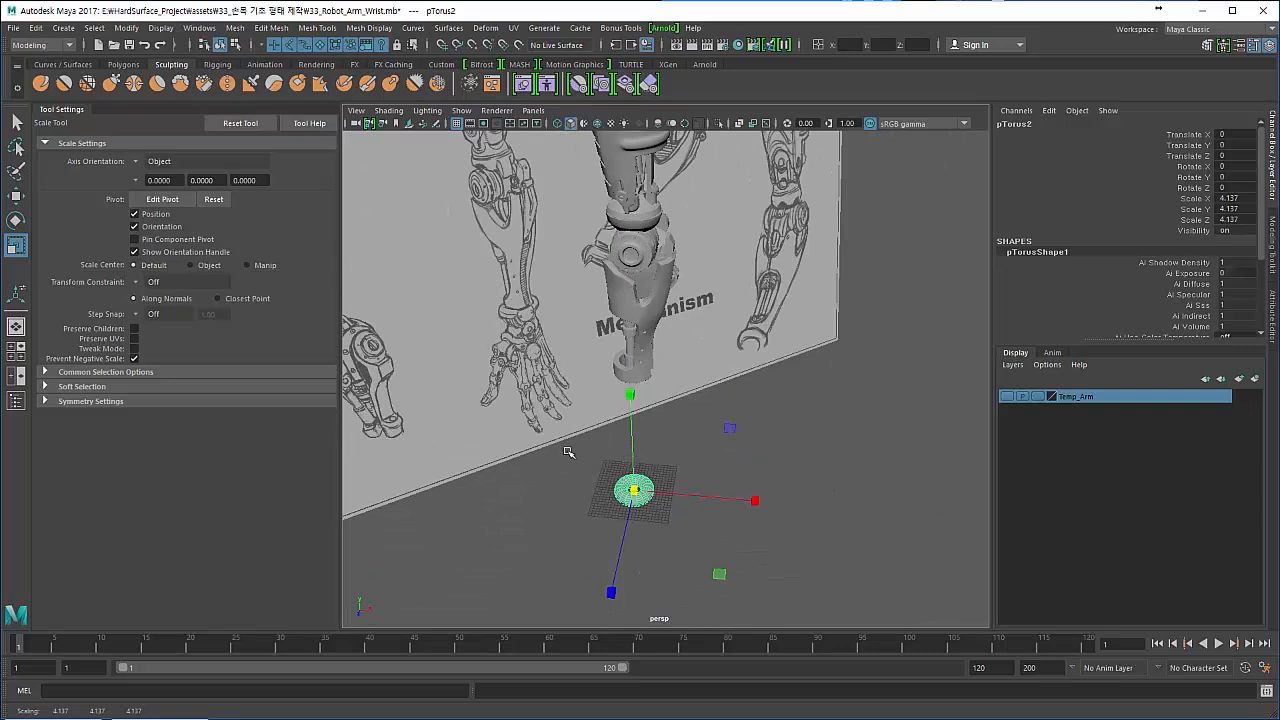
- Raise the torus to the lower end of the forearm, at about Y 44.05
key(w)
drag(627, 397, 627, 253)
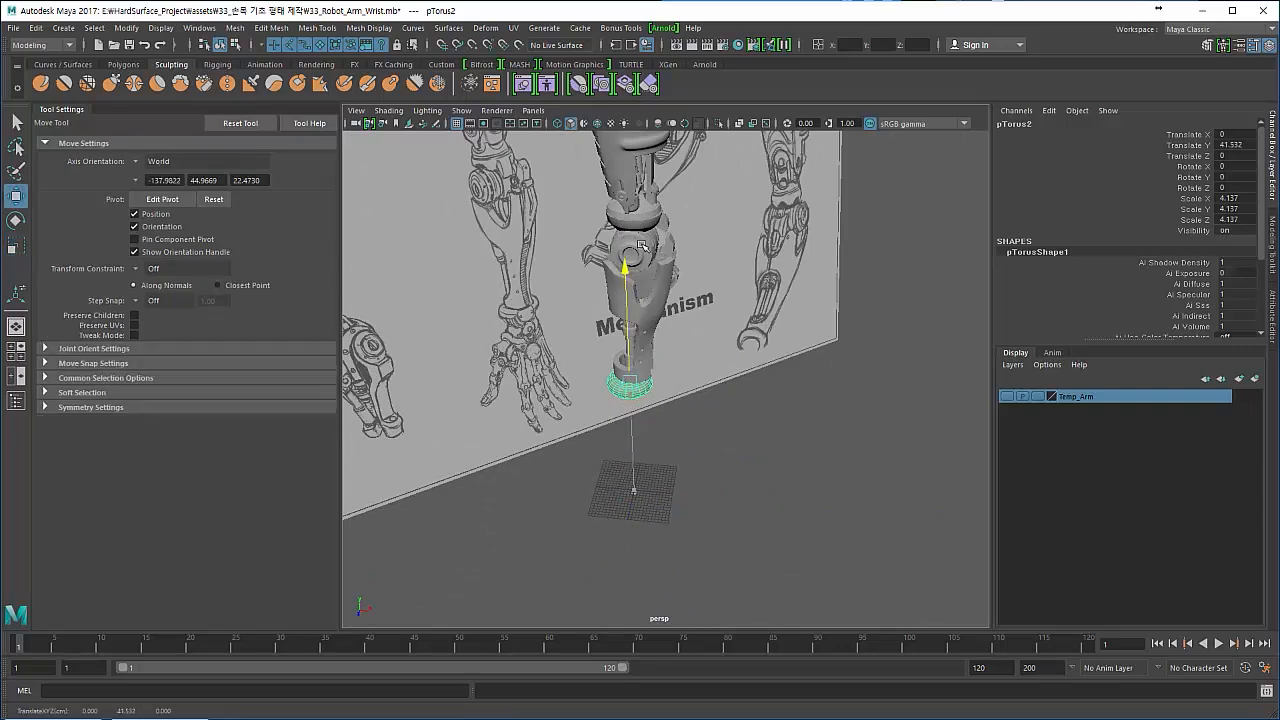
key(f)
alt+drag(600, 395, 525, 285)
drag(663, 313, 664, 380)
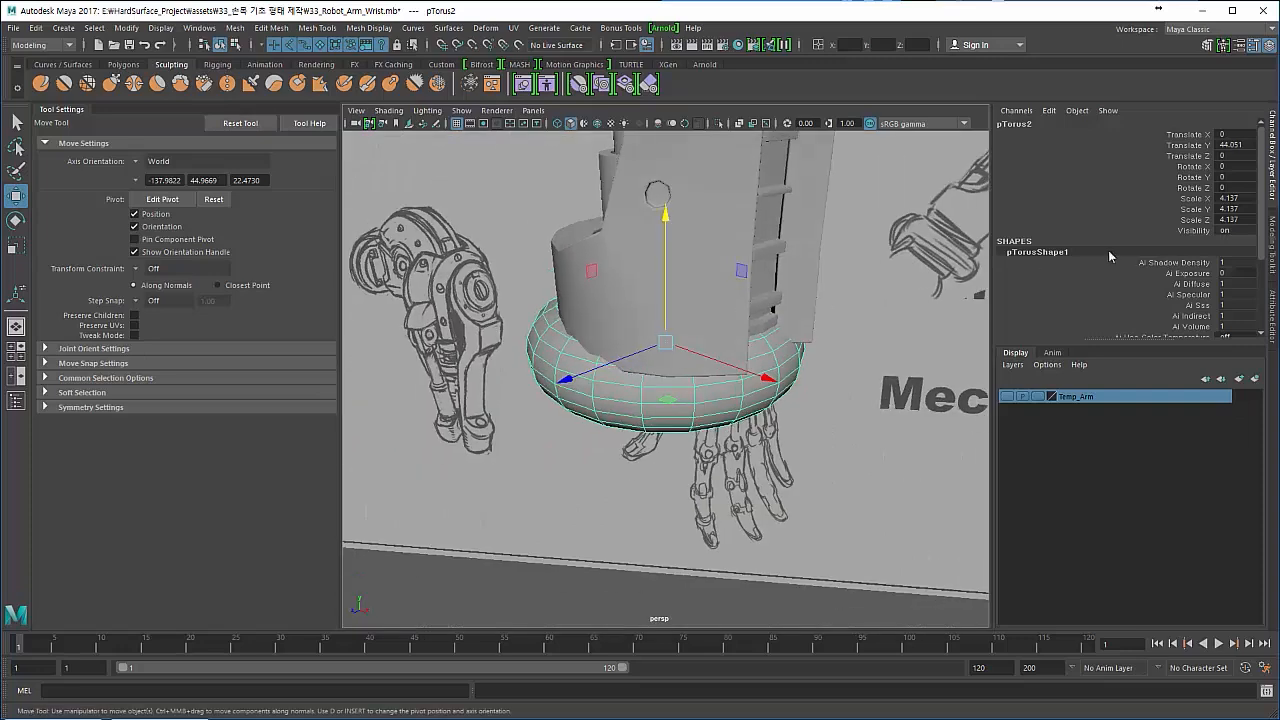
- Reduce the torus's section radius to 0.3 in its polyTorus inputs
scroll(1110, 262, down, 4)
click(1032, 322)
scroll(1050, 324, down, 2)
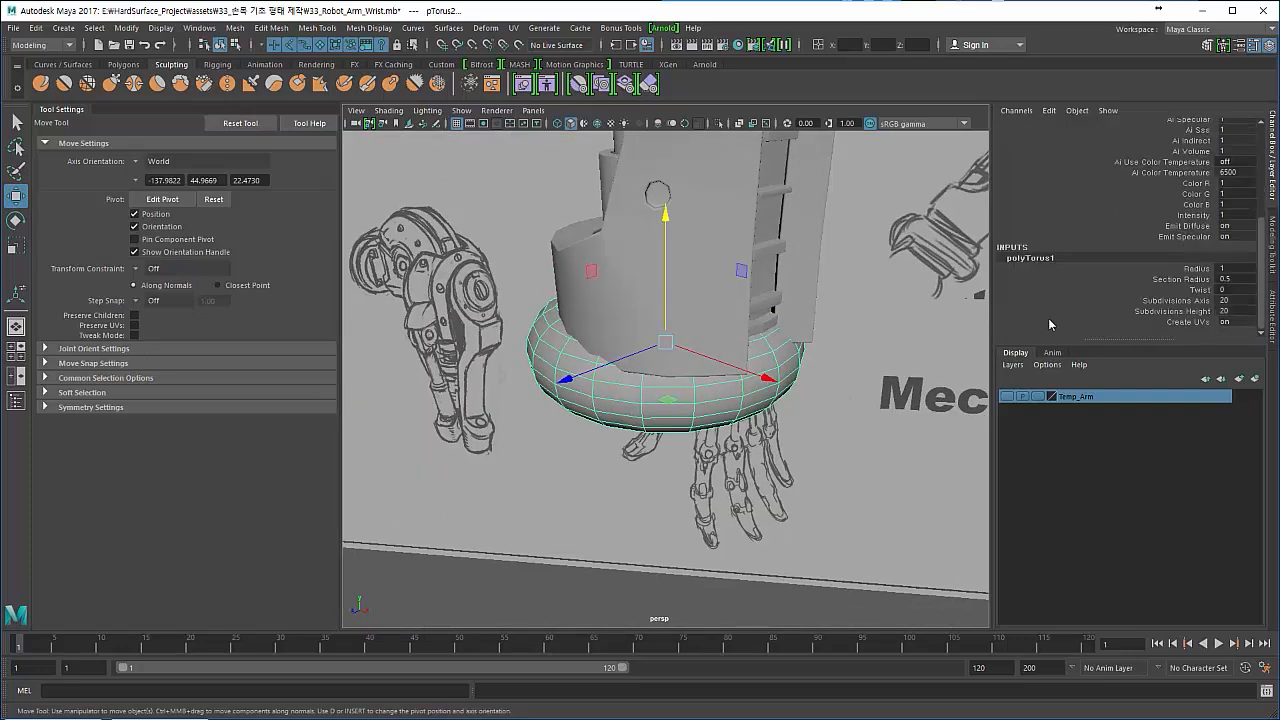
click(1156, 281)
middle_drag(903, 300, 899, 298)
alt+drag(759, 302, 762, 280)
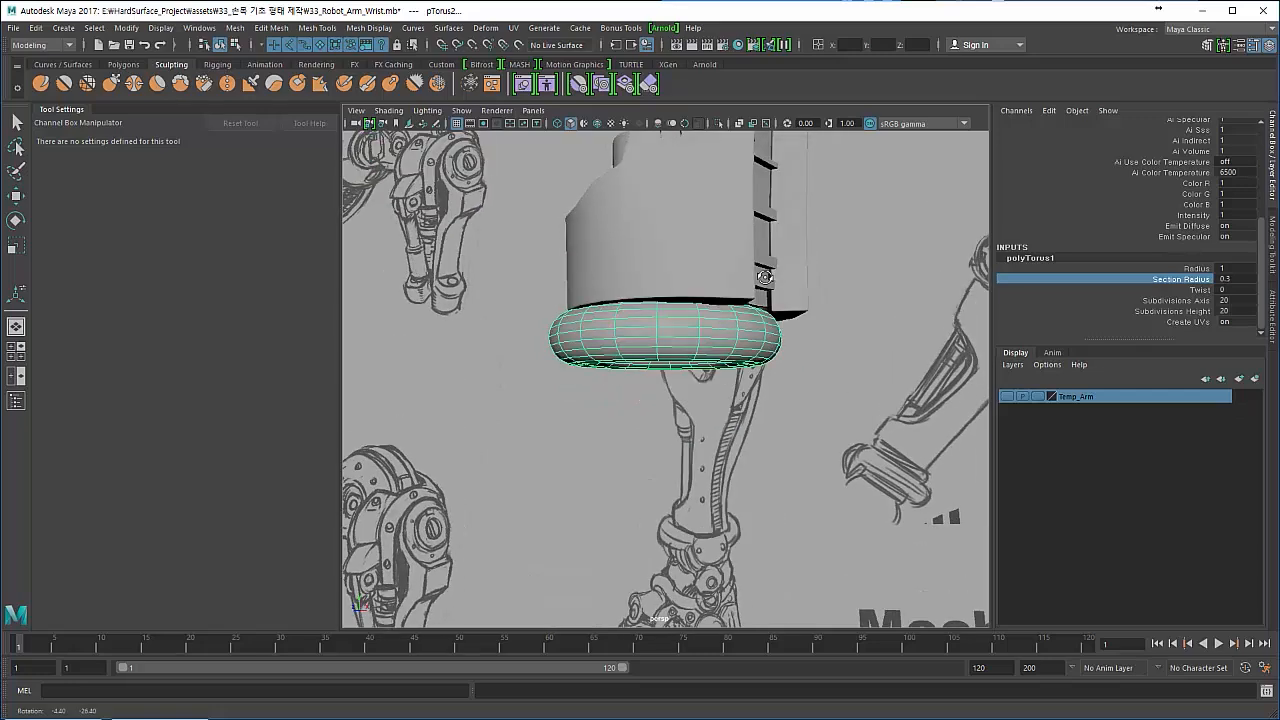
- Scale the torus to about 5.32 and position it around the wrist end at about X 1.09, Y 43.62
key(r)
drag(666, 341, 710, 362)
key(w)
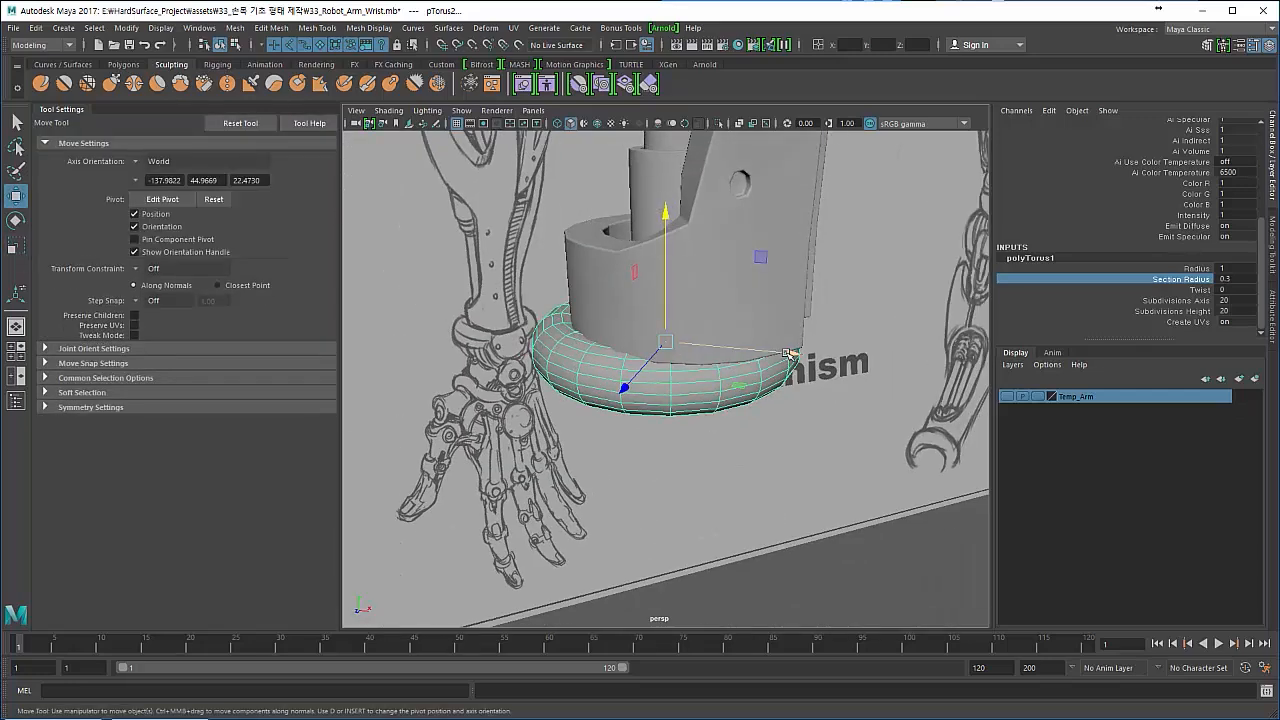
alt+drag(790, 354, 628, 401)
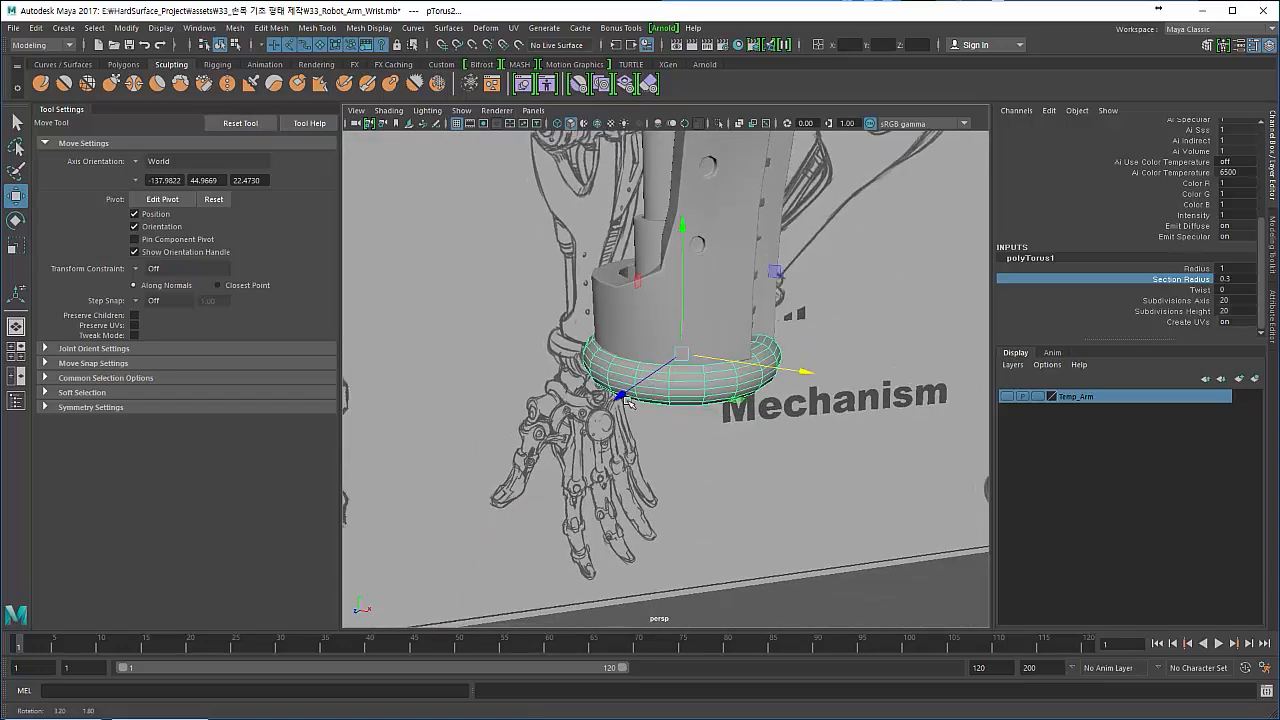
key(r)
mouse_move(681, 353)
mouse_down()
mouse_move(716, 359)
mouse_move(632, 387)
mouse_move(680, 363)
mouse_move(659, 326)
mouse_move(677, 283)
mouse_up()
key(w)
key(r)
key(w)
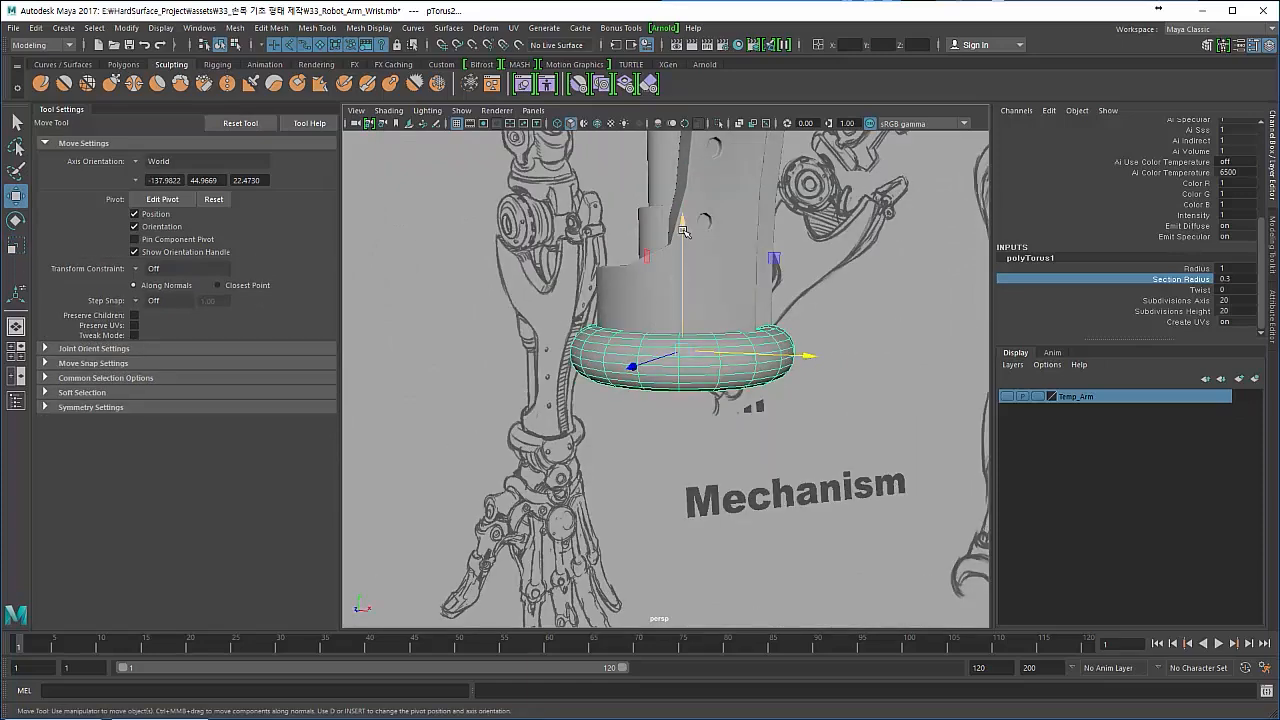
drag(682, 231, 623, 311)
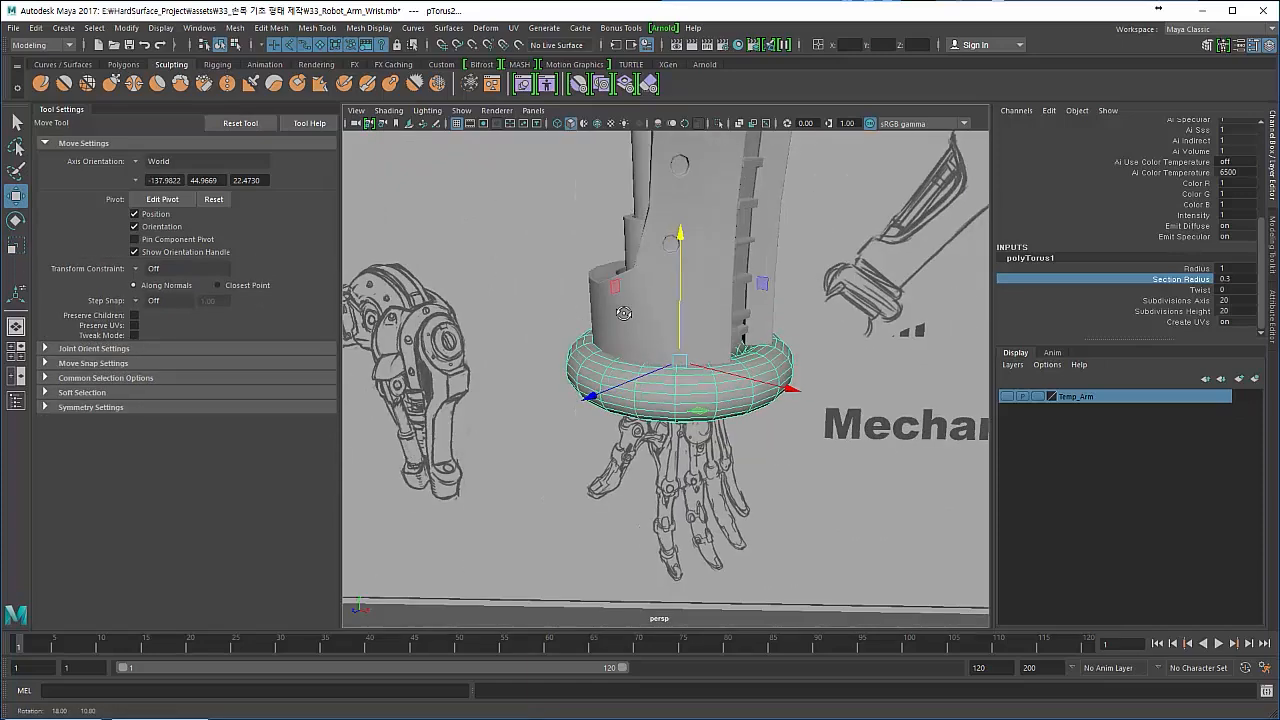
- Look through camera1 and compare the torus with the wrist in the reference drawing, trying X-Ray display
scroll(623, 311, down, 5)
key(space)
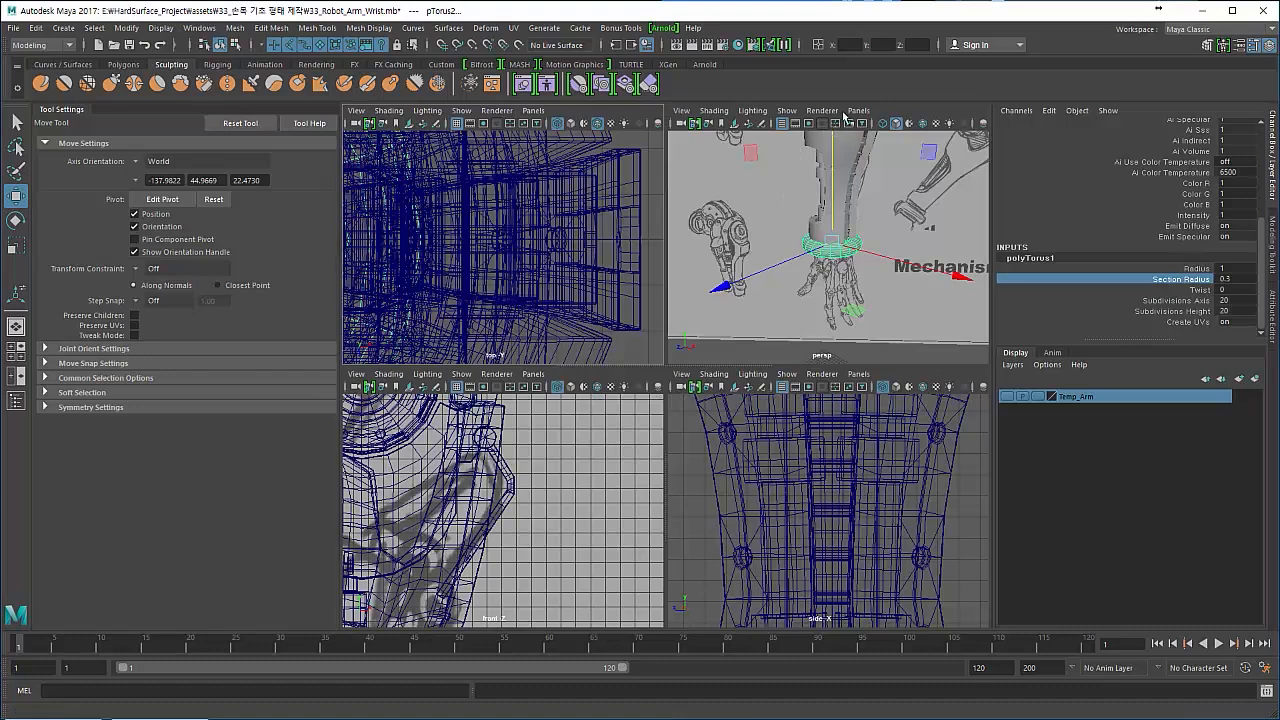
click(857, 110)
mouse_move(880, 122)
click(1016, 124)
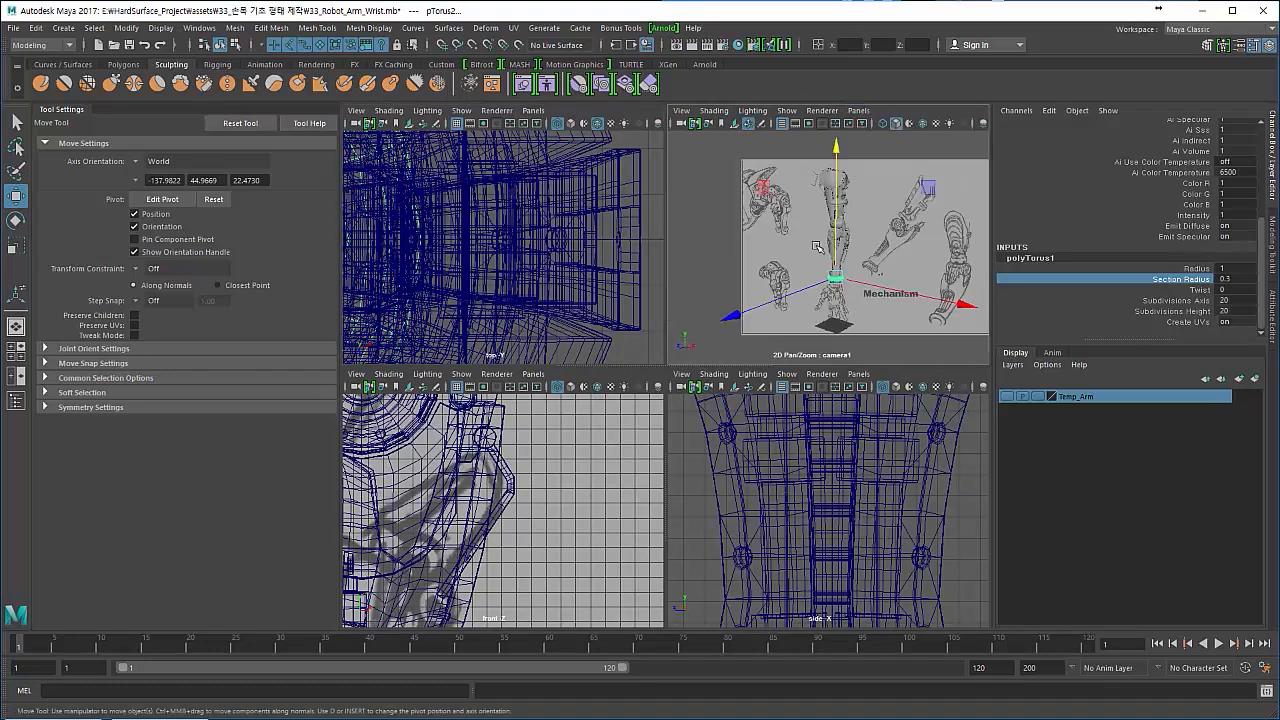
key(space)
click(614, 452)
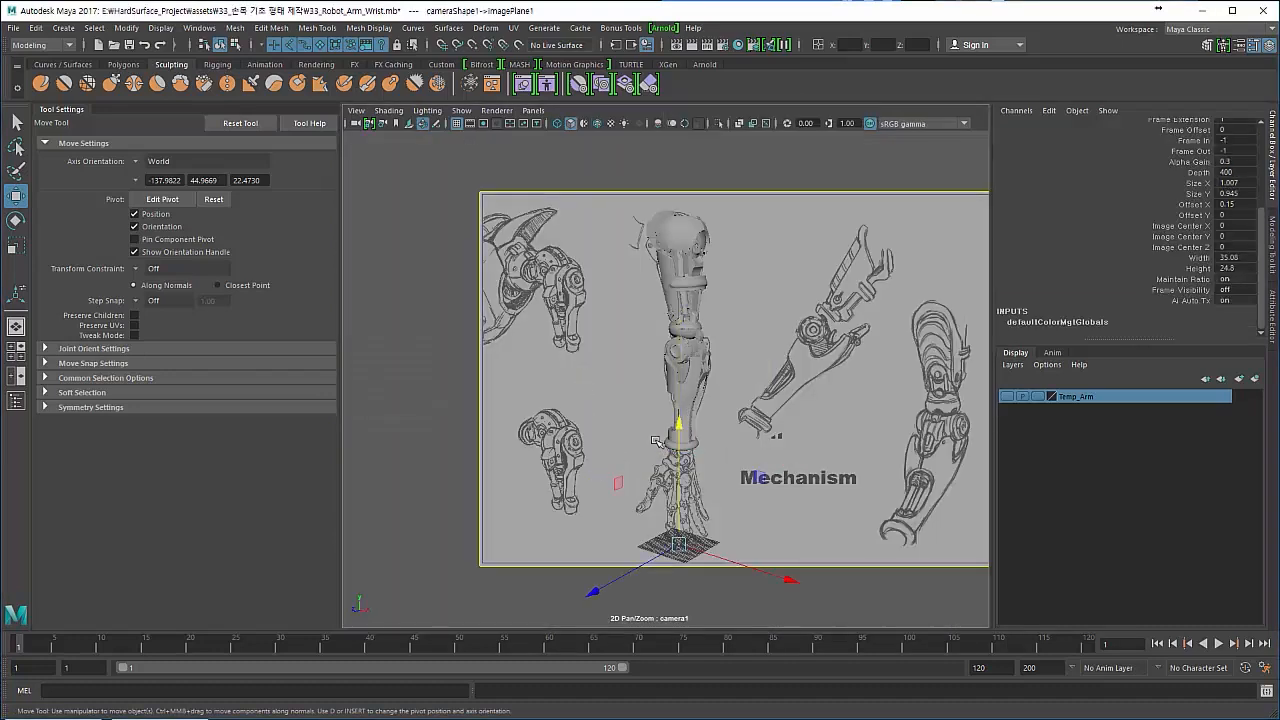
click(739, 124)
click(739, 124)
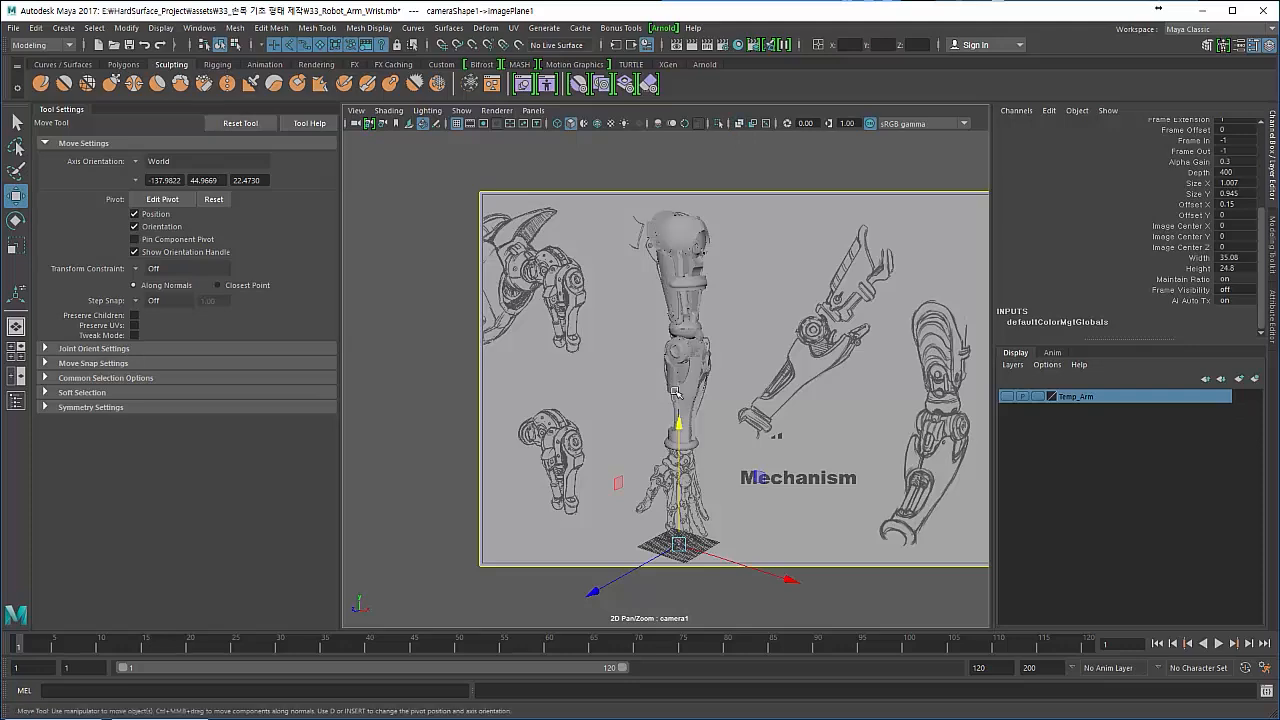
click(713, 455)
- Examine the torus around the wrist from several angles in the shaded perspective view
key(space)
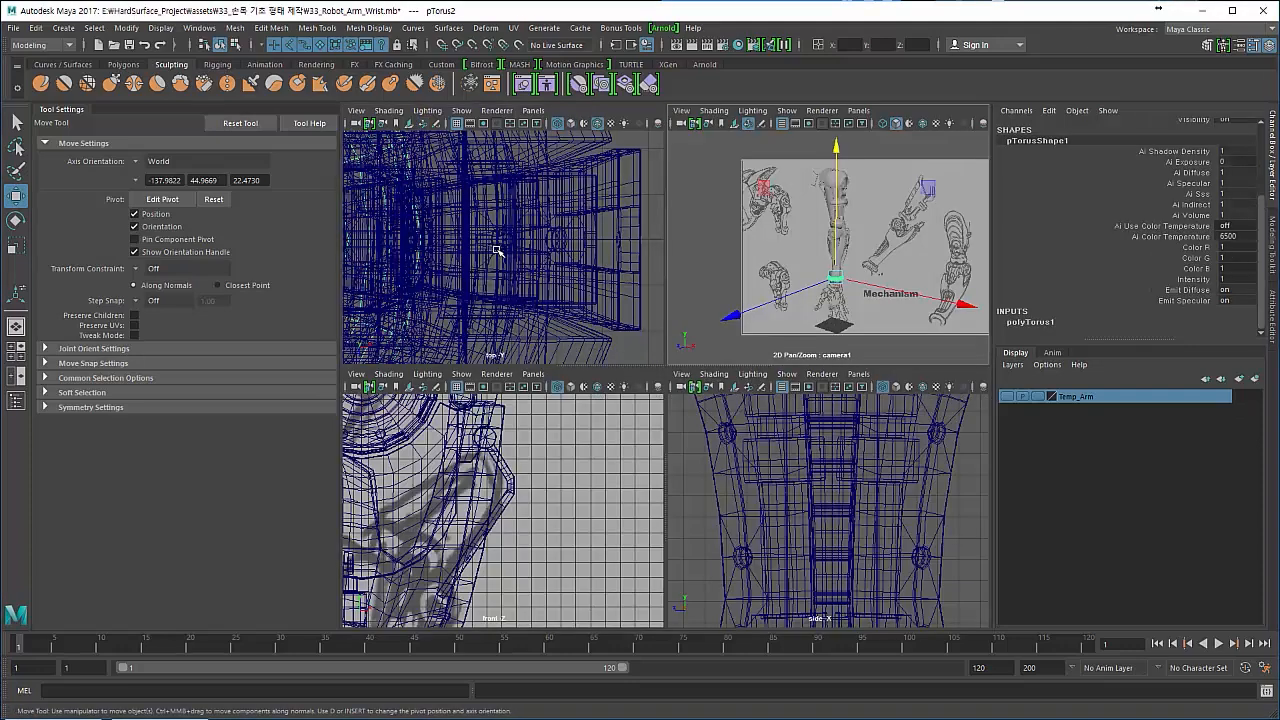
key(space)
drag(491, 190, 488, 198)
alt+drag(512, 348, 506, 338)
key(space)
alt+right_drag(516, 328, 478, 313)
key(5)
alt+drag(546, 361, 462, 360)
alt+right_drag(462, 360, 545, 400)
mouse_move(545, 400)
alt+mouse_down()
mouse_move(522, 455)
mouse_move(530, 415)
alt+mouse_up()
mouse_move(530, 415)
alt+middle_down()
mouse_move(530, 391)
mouse_move(529, 420)
alt+middle_up()
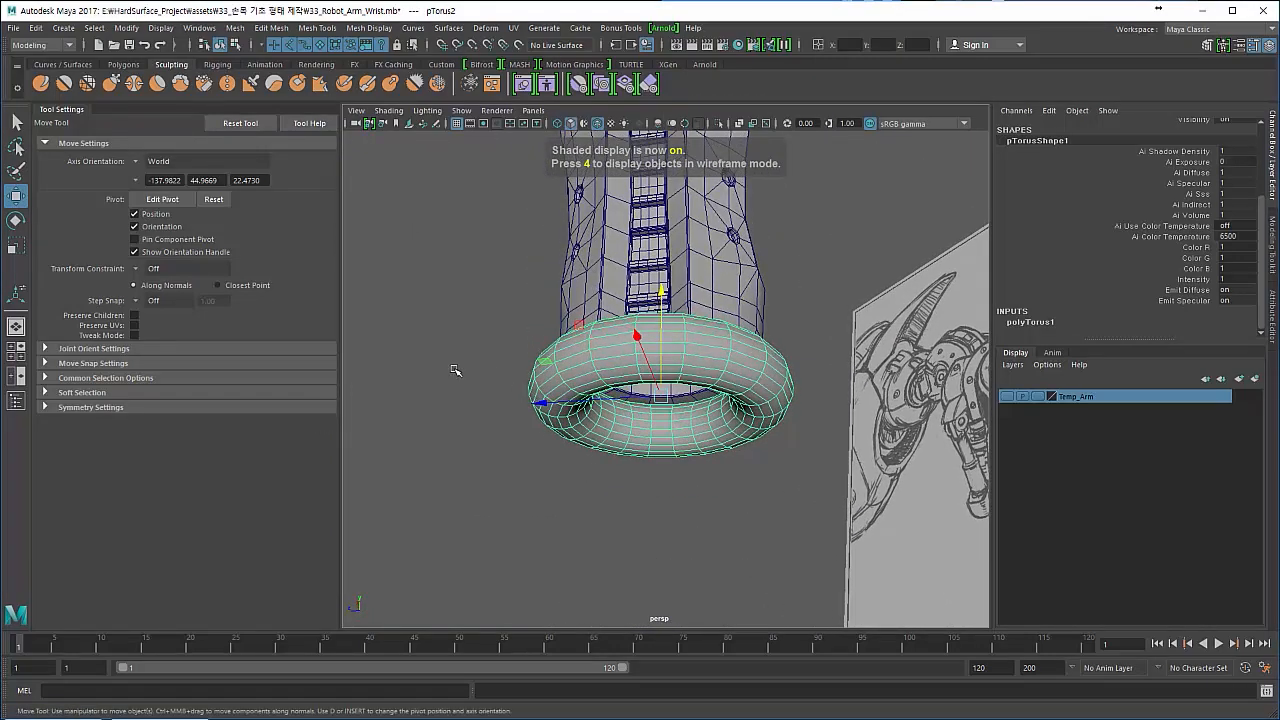
click(453, 366)
click(778, 358)
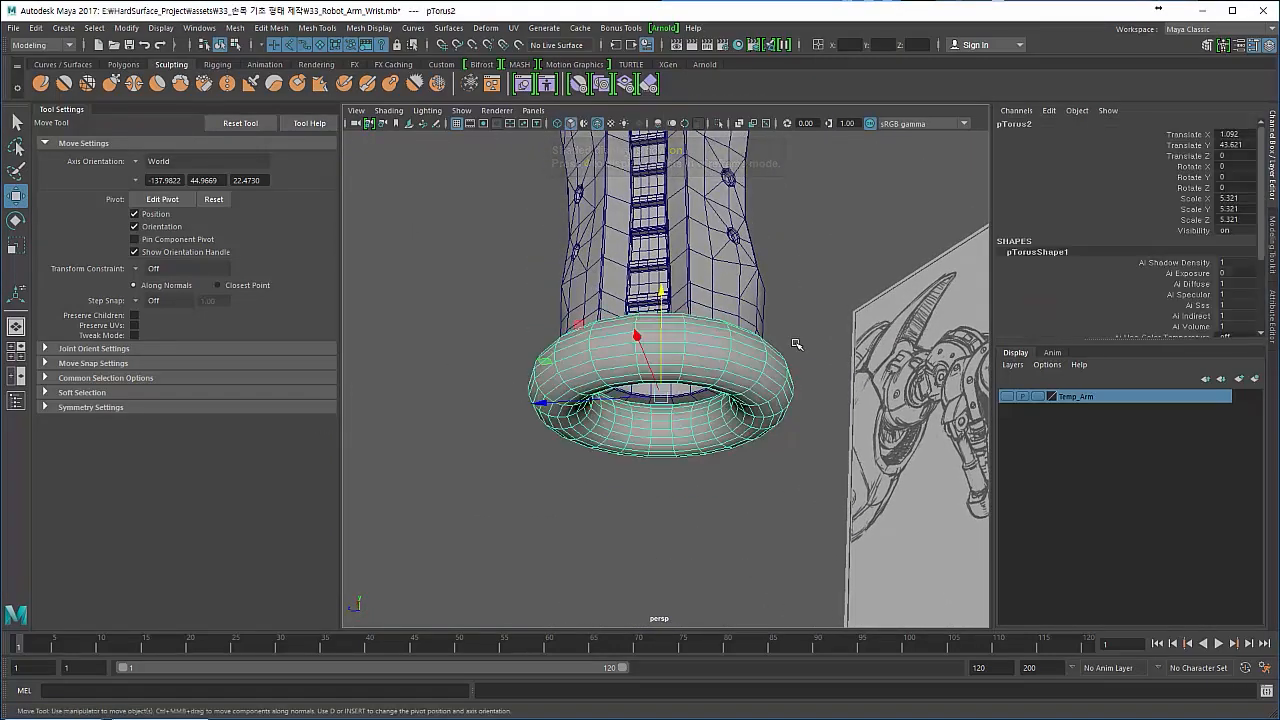
click(63, 27)
mouse_move(110, 75)
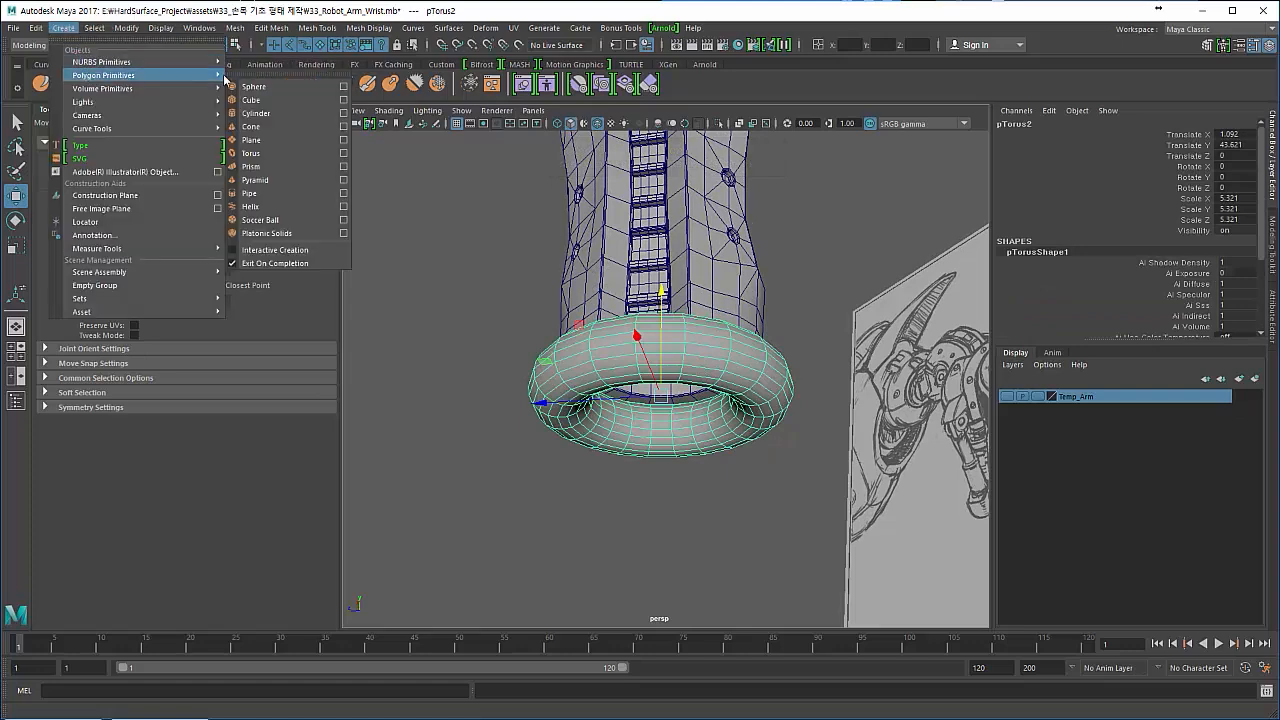
click(266, 113)
alt+drag(508, 351, 480, 430)
alt+right_drag(480, 430, 320, 350)
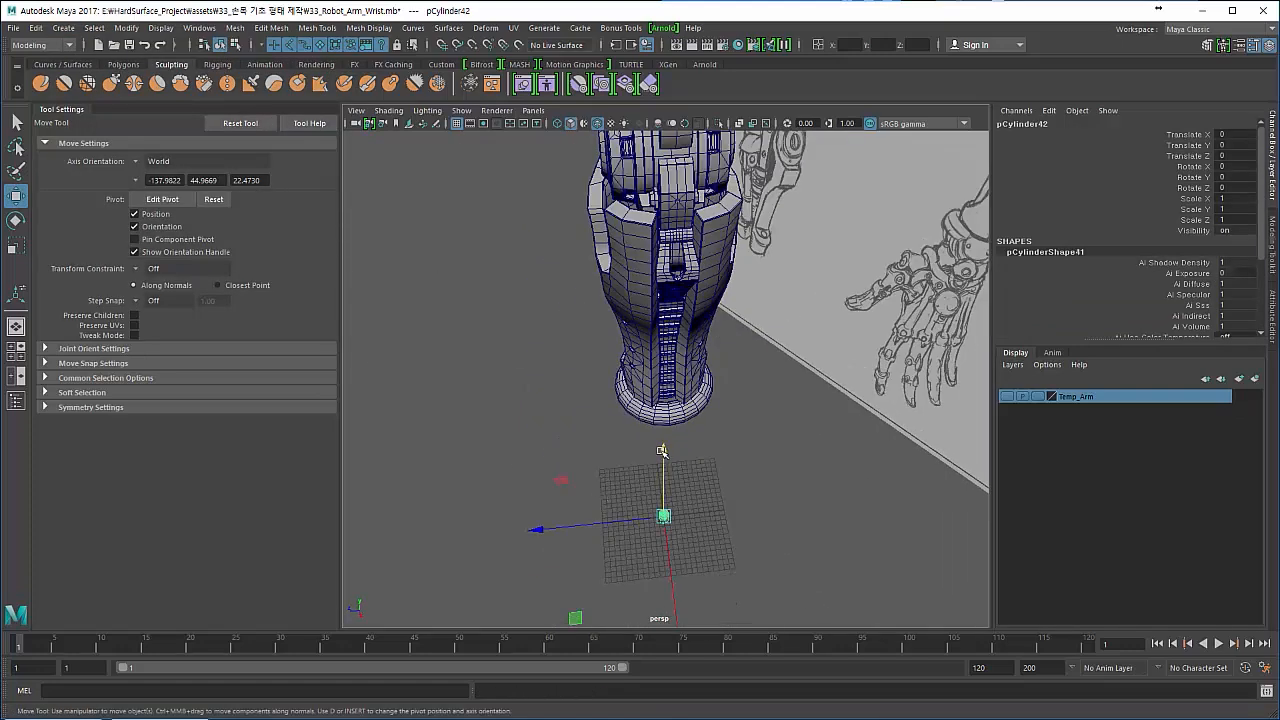
drag(513, 479, 606, 516)
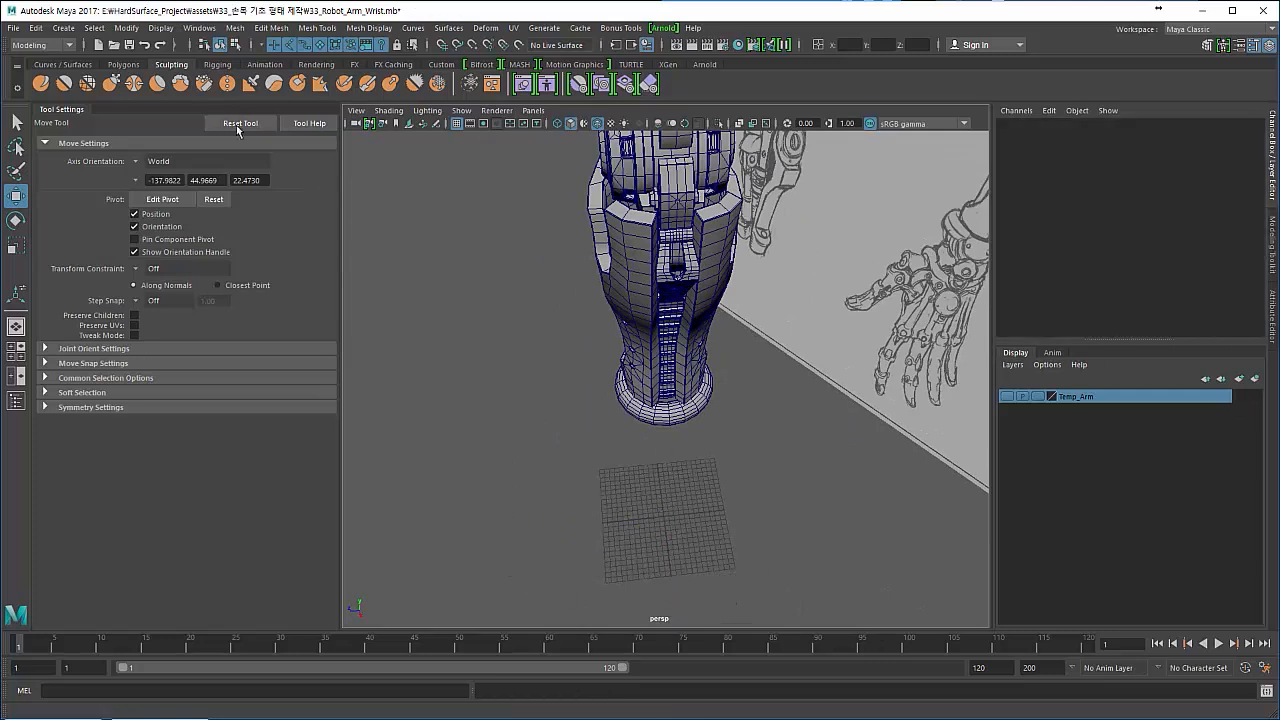
- Create a polygon cylinder and move it in front of the wrist ring at about X 10.89, Y 45.45
click(65, 28)
mouse_move(150, 75)
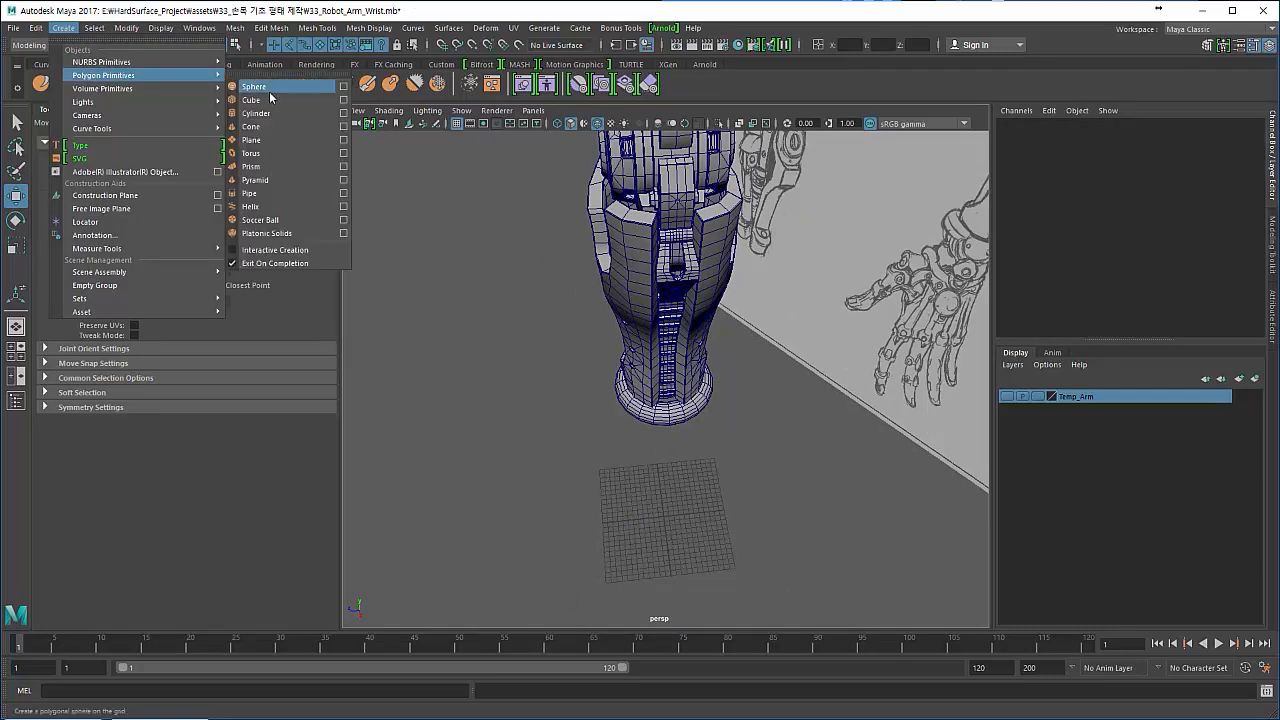
click(260, 113)
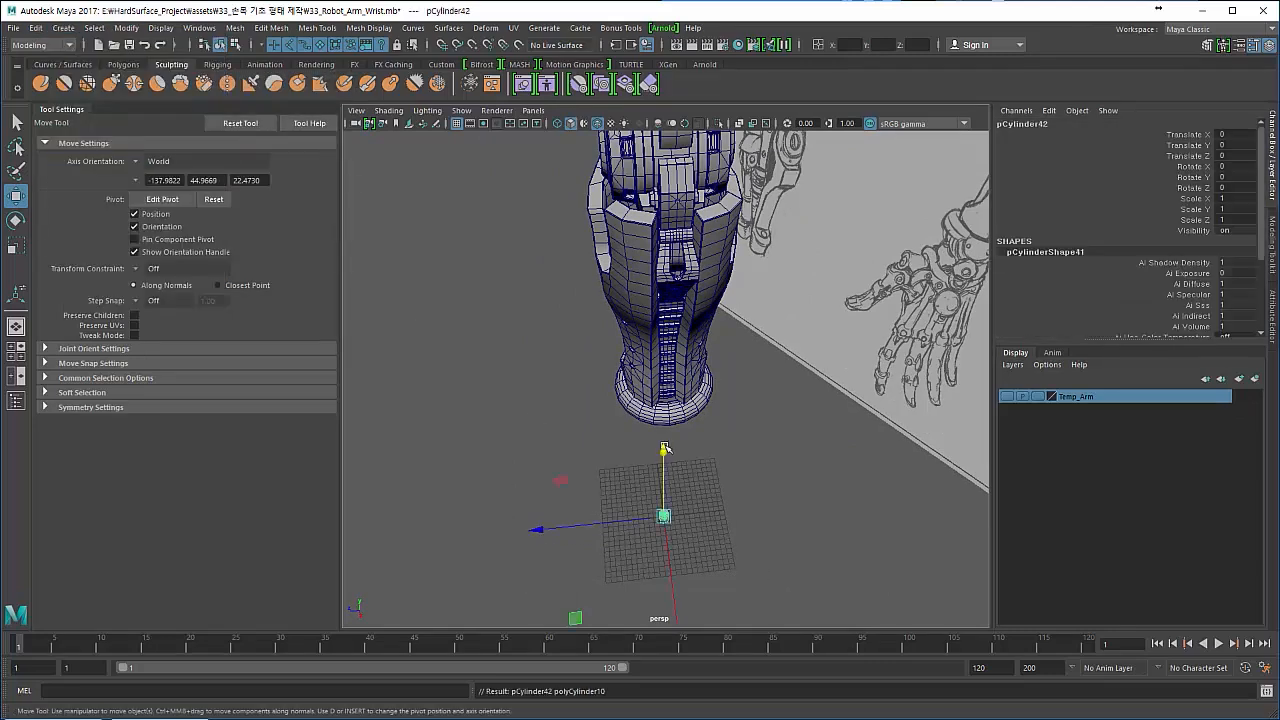
drag(665, 450, 707, 562)
- Rotate the cylinder to 90 degrees about Z so that it lies on its side
key(e)
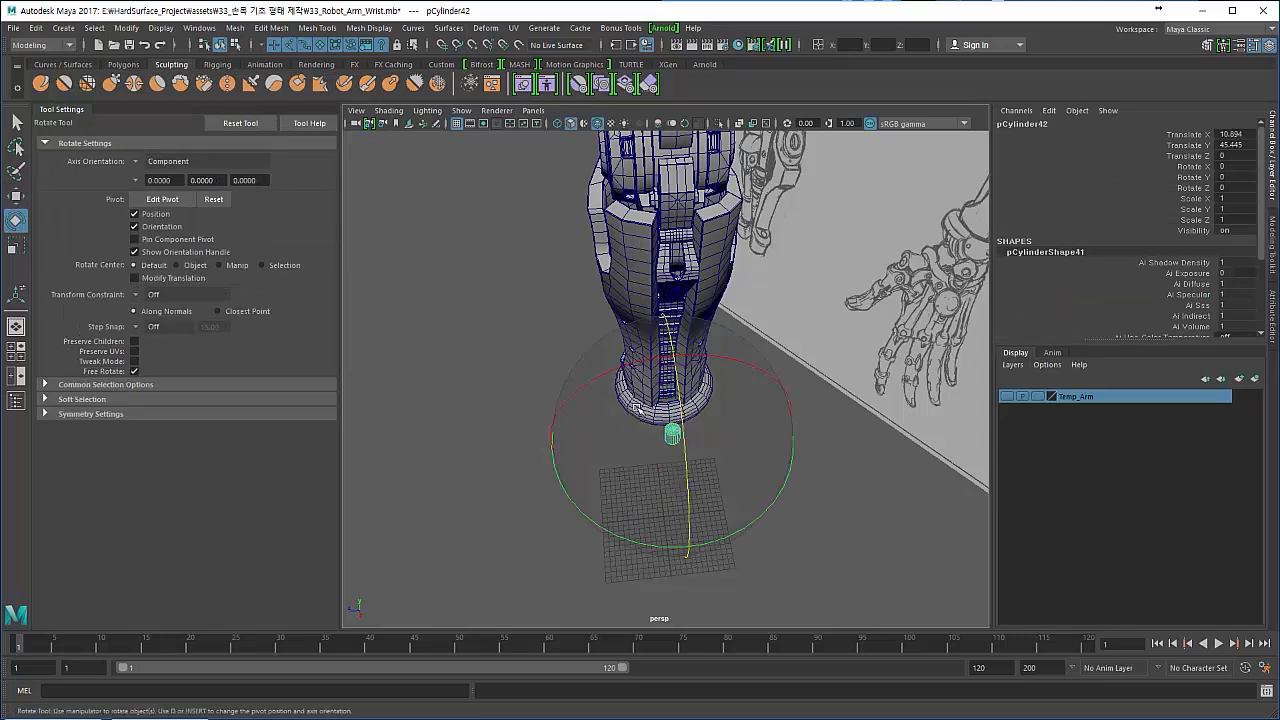
drag(678, 402, 730, 509)
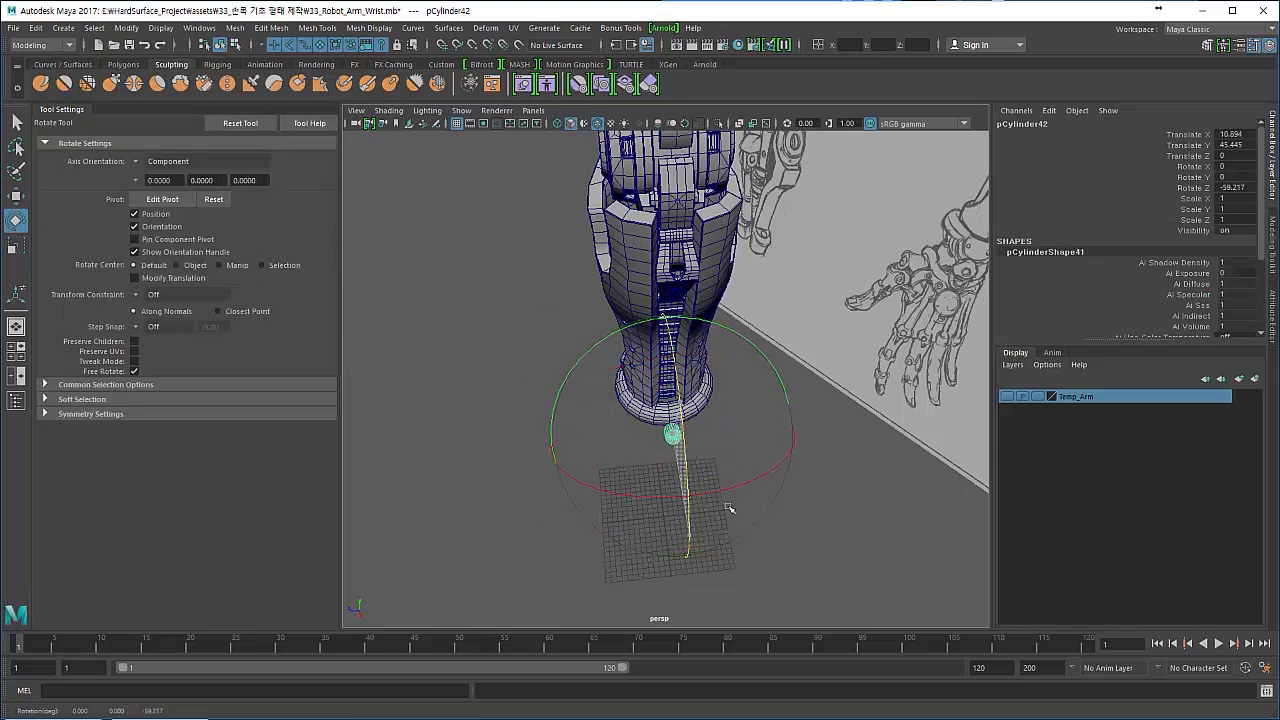
scroll(1142, 235, down, 3)
scroll(1140, 228, up, 3)
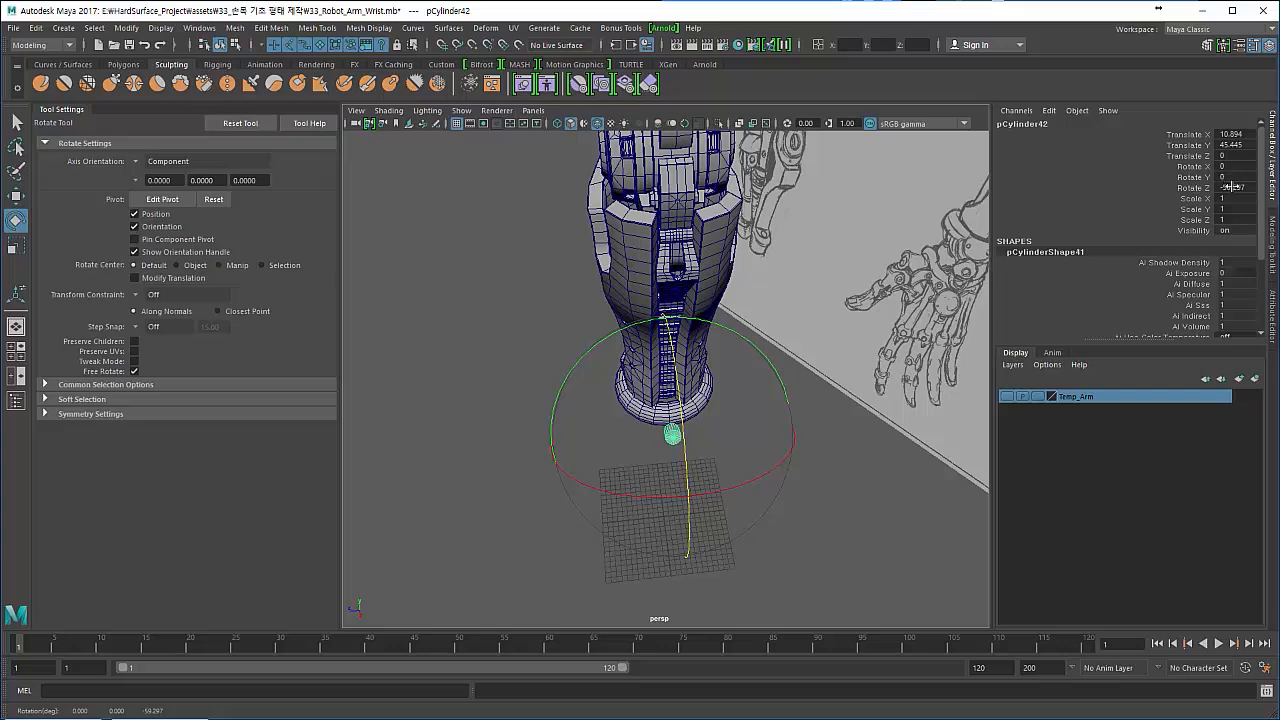
text(0)
key(Return)
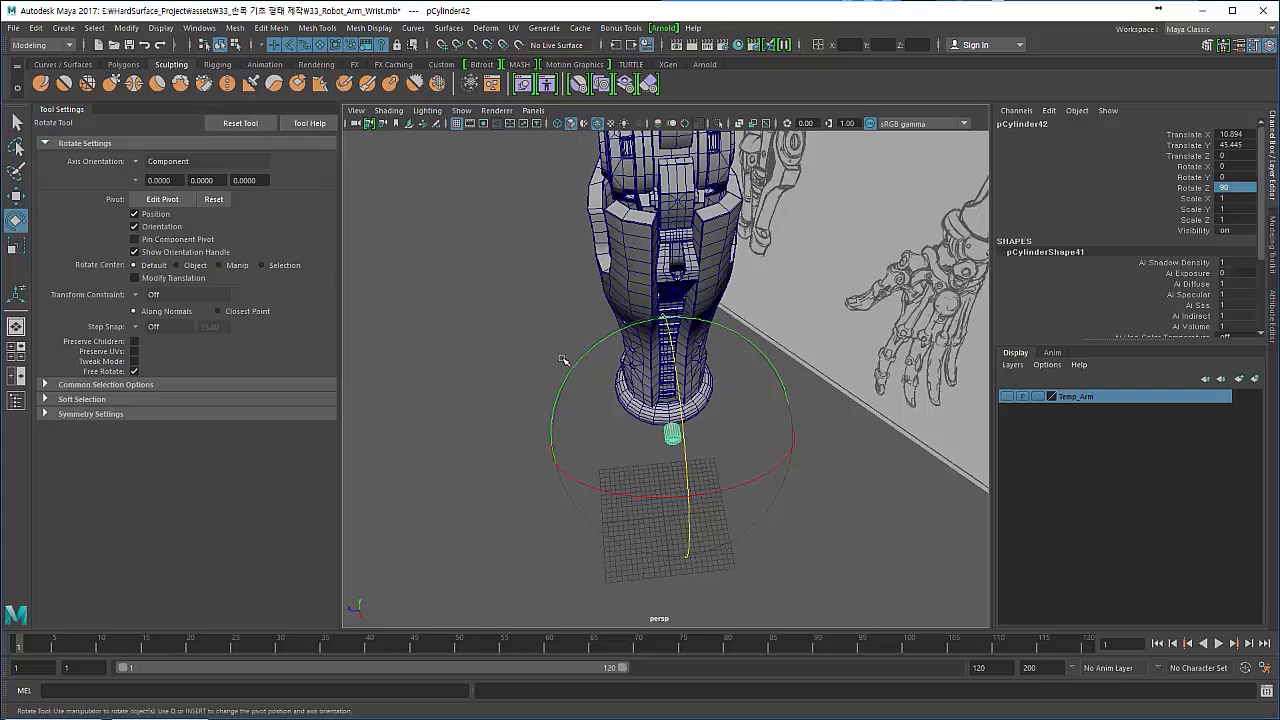
- Scale the cylinder uniformly to about 2.2 and move it against the wrist ring at about X 7.88, Y 42.7
key(f)
alt+drag(500, 388, 663, 346)
alt+right_drag(663, 346, 497, 309)
alt+drag(497, 309, 540, 351)
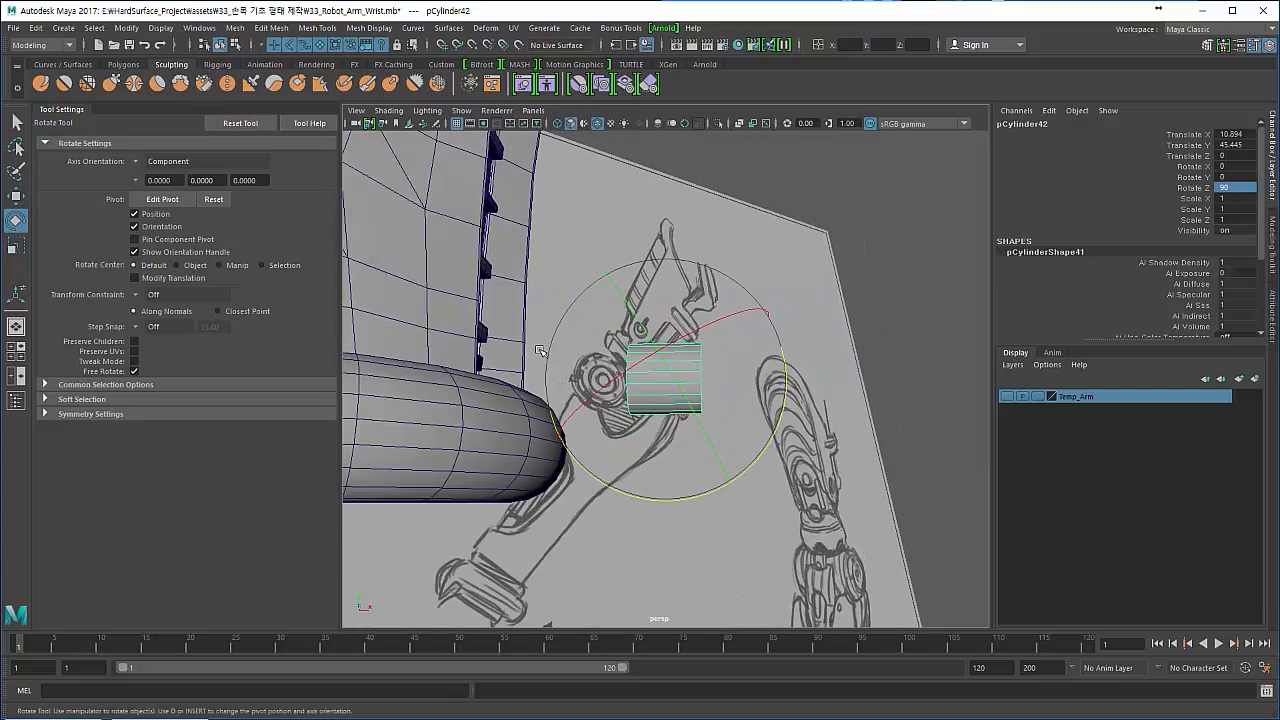
key(r)
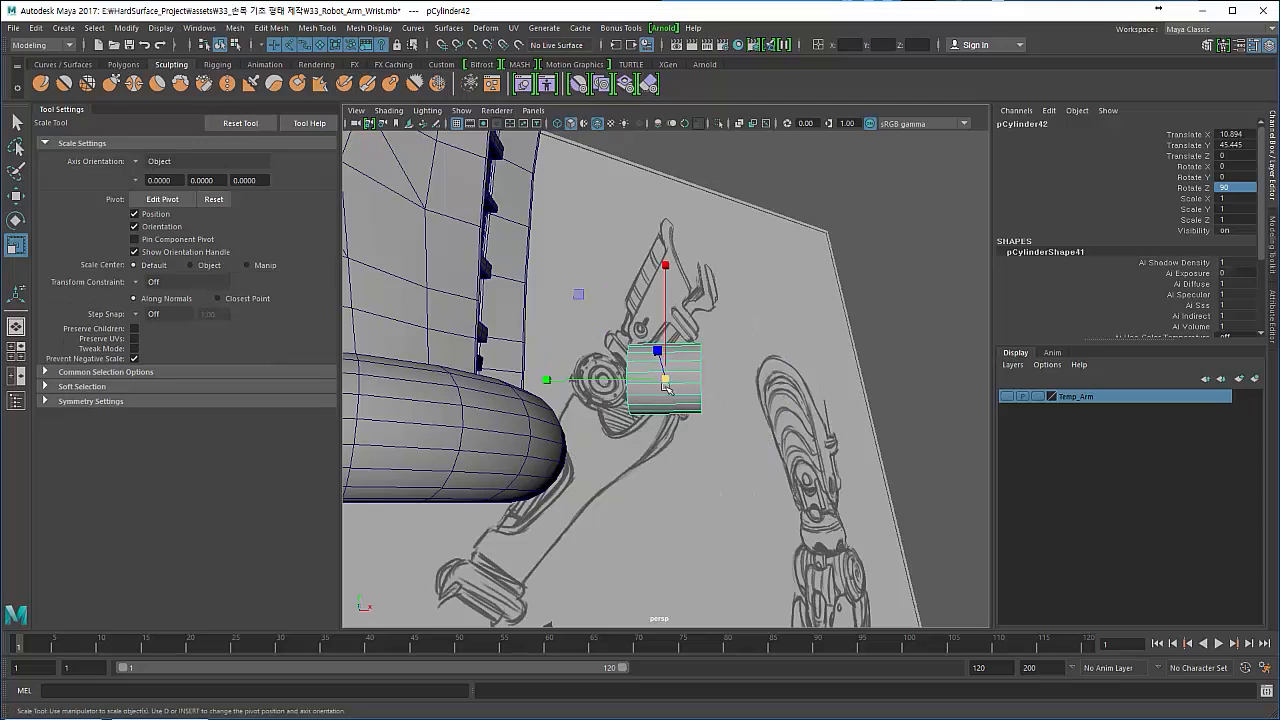
mouse_move(667, 387)
mouse_down()
mouse_move(737, 391)
mouse_move(766, 377)
mouse_move(662, 381)
mouse_up()
key(w)
drag(564, 263, 558, 350)
alt+drag(497, 396, 530, 398)
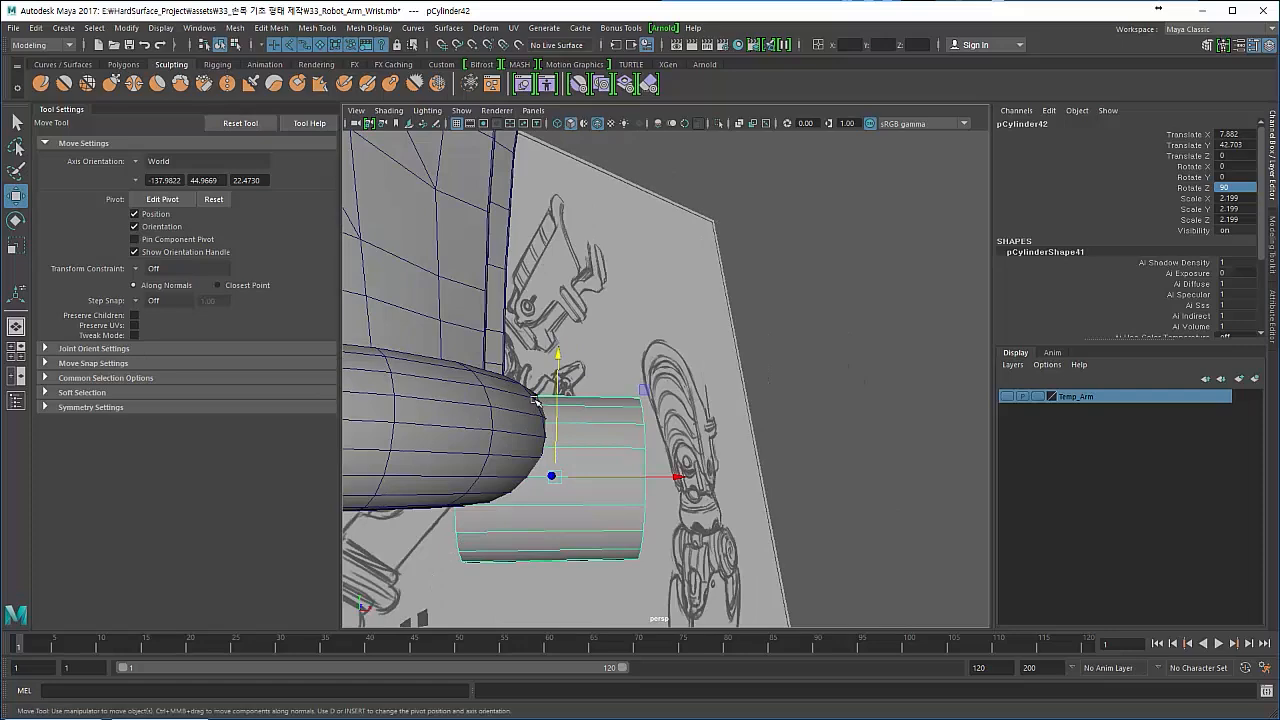
- Flatten the cylinder into a disc with Y scale about 0.56 and shift it to about X 7.49
key(r)
drag(438, 477, 582, 483)
key(w)
drag(690, 462, 645, 456)
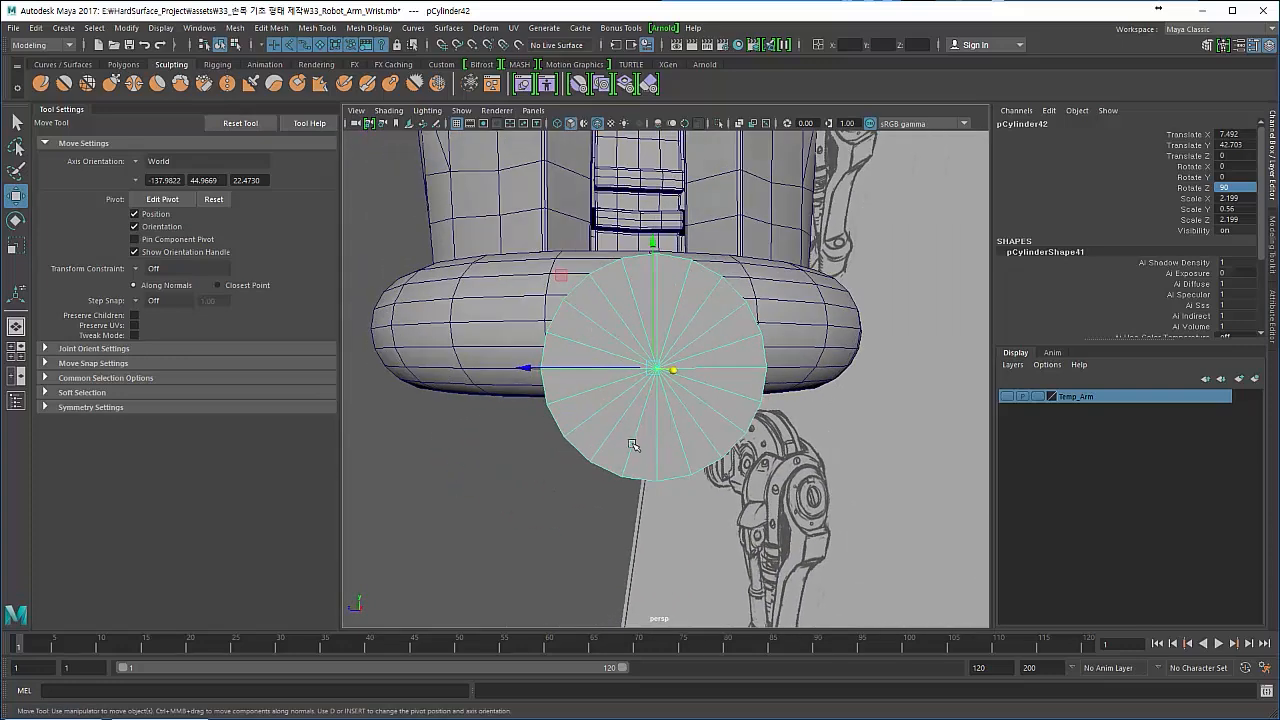
- Set the cylinder's Subdivisions Axis to 18
key(ctrl+a)
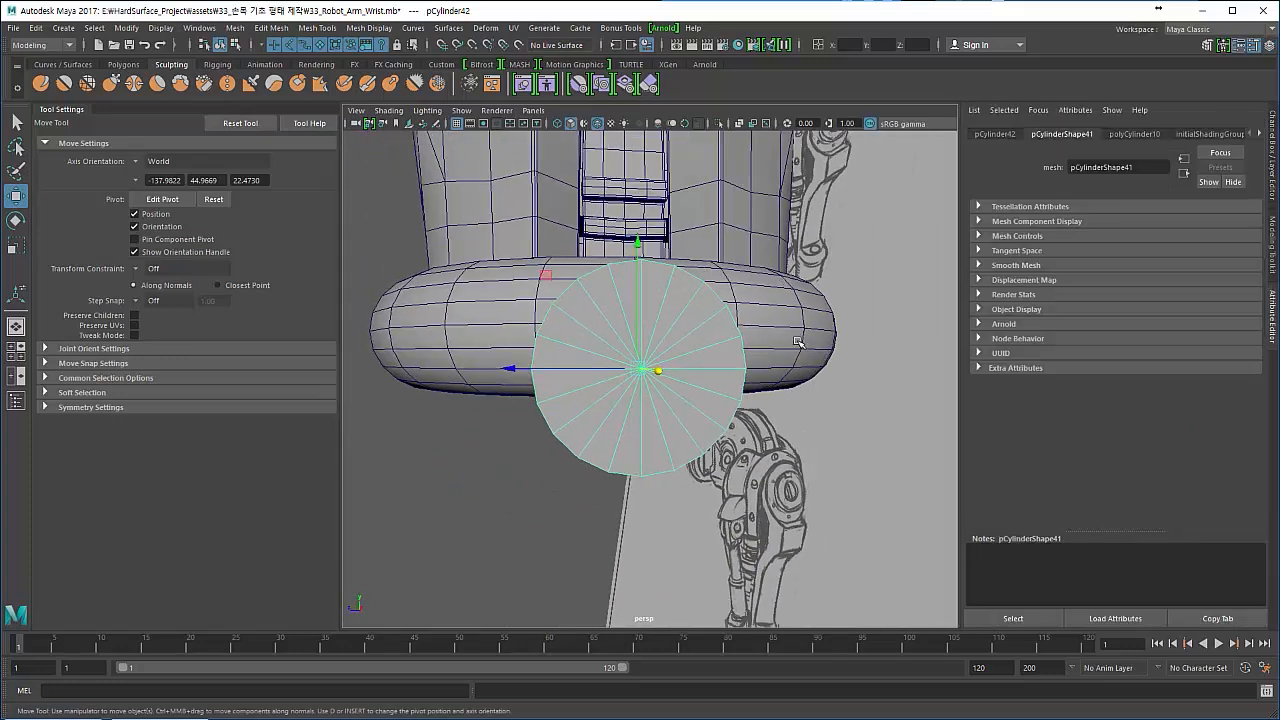
click(1186, 134)
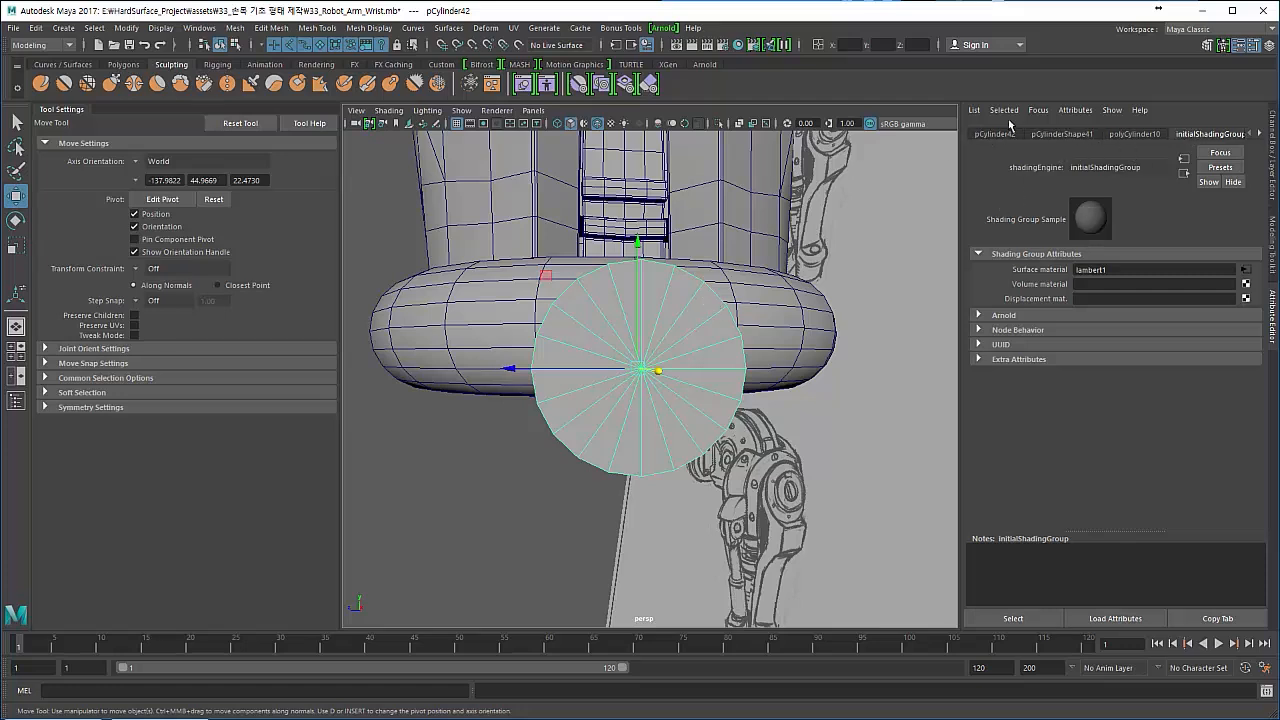
click(1272, 175)
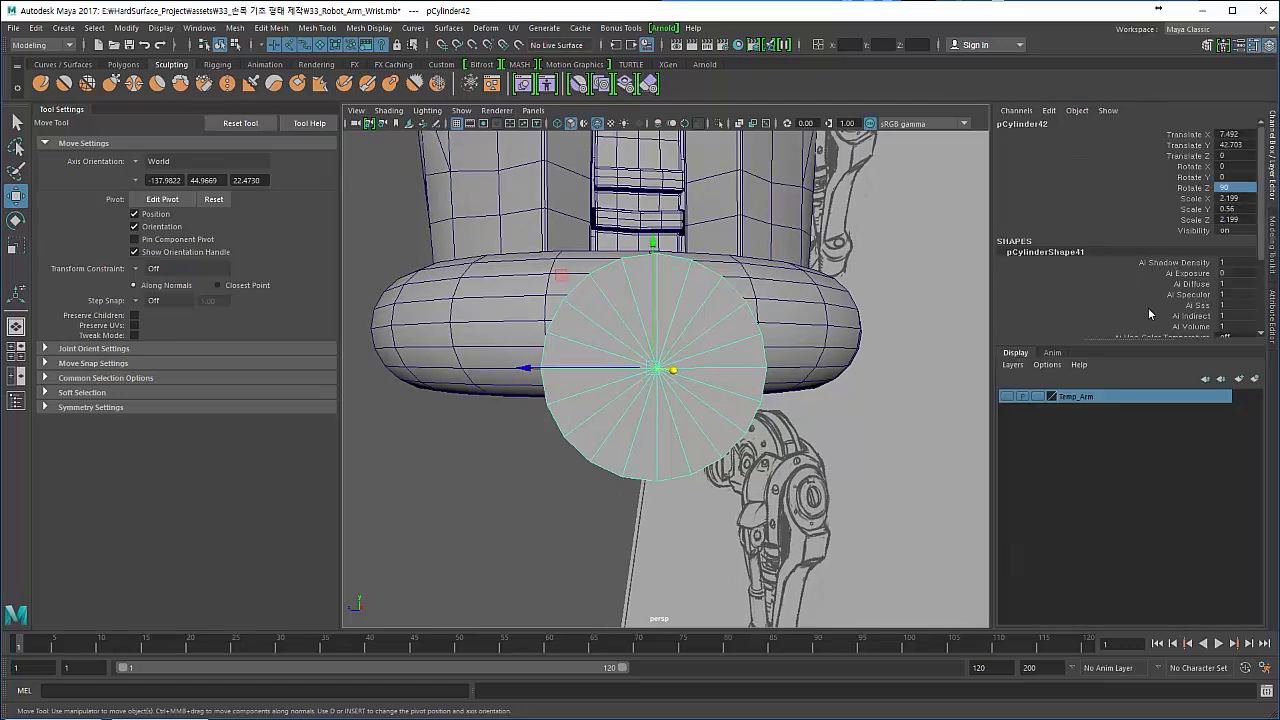
scroll(1148, 313, down, 4)
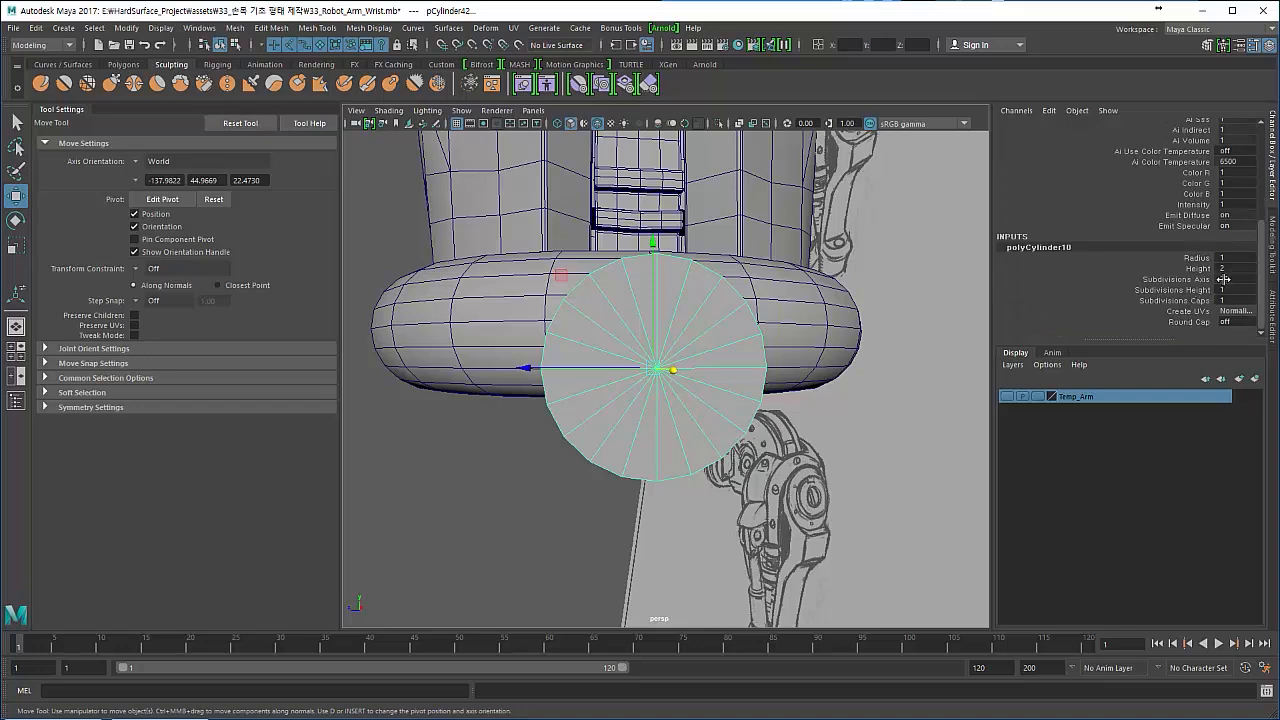
double_click(1222, 279)
key(Return)
alt+drag(715, 385, 708, 438)
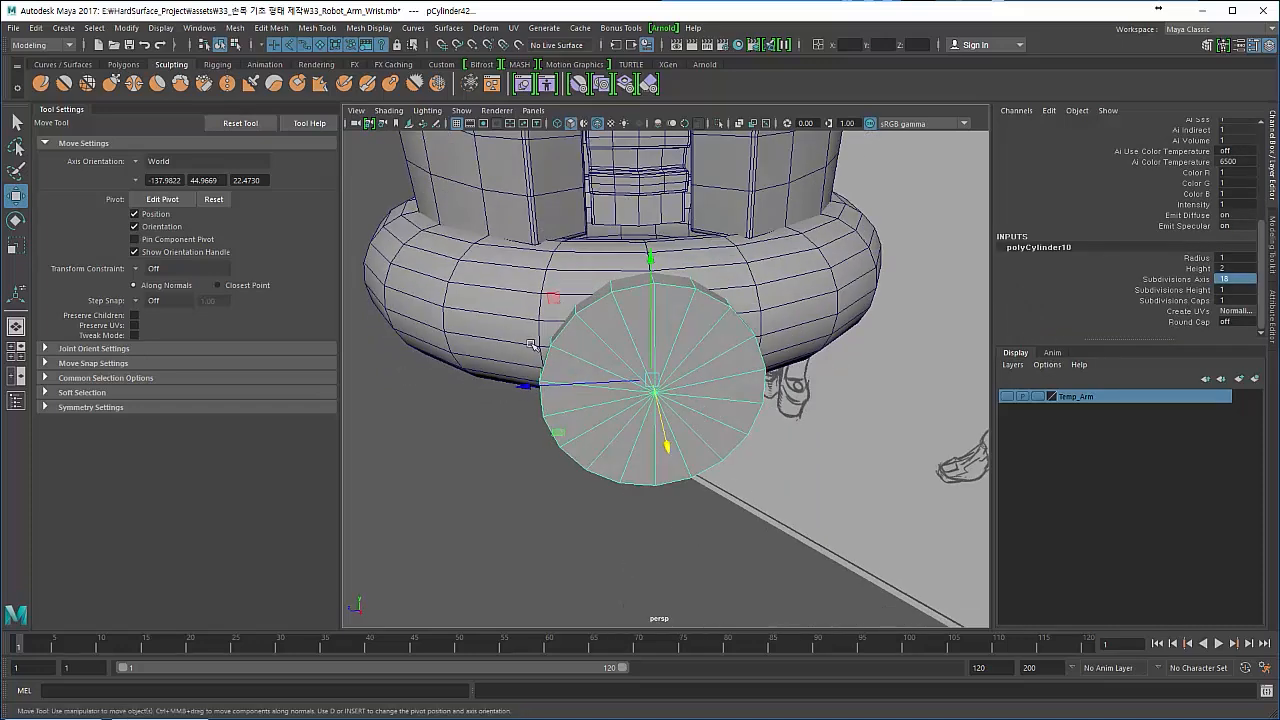
- Raise the wrist ring's Subdivisions Axis to 50
click(513, 323)
alt+drag(650, 375, 707, 321)
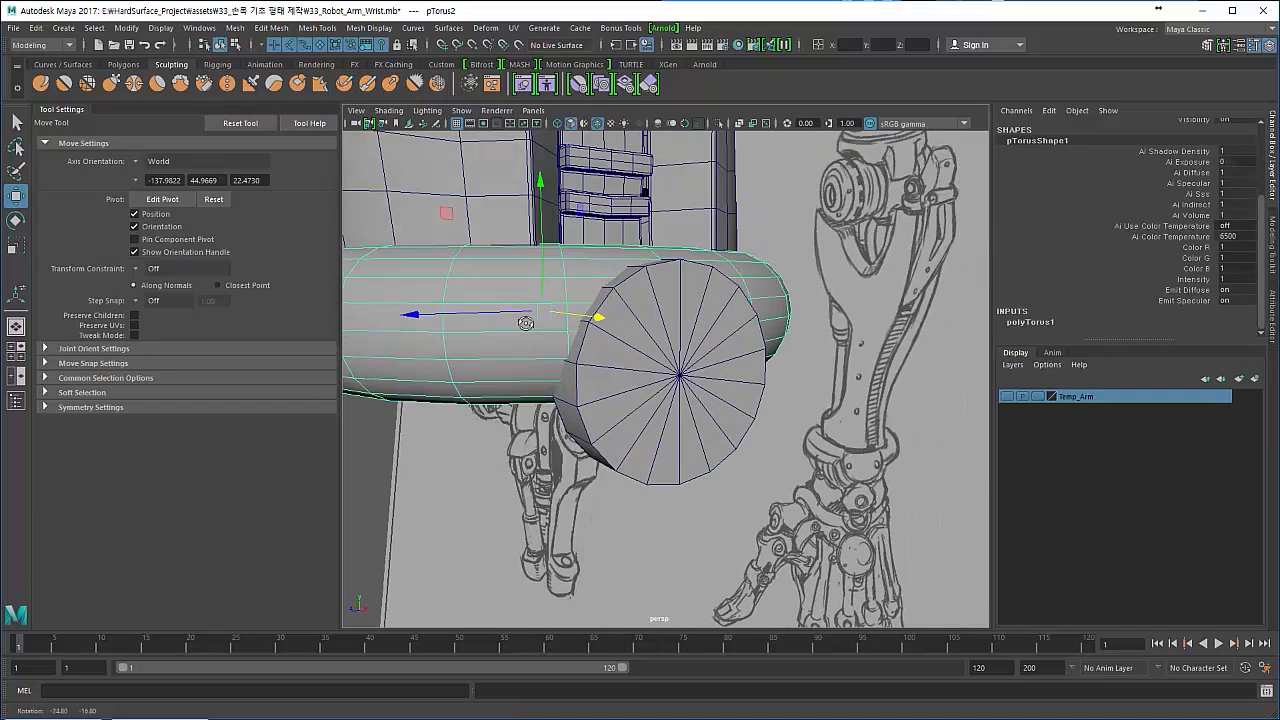
click(1054, 321)
click(1176, 300)
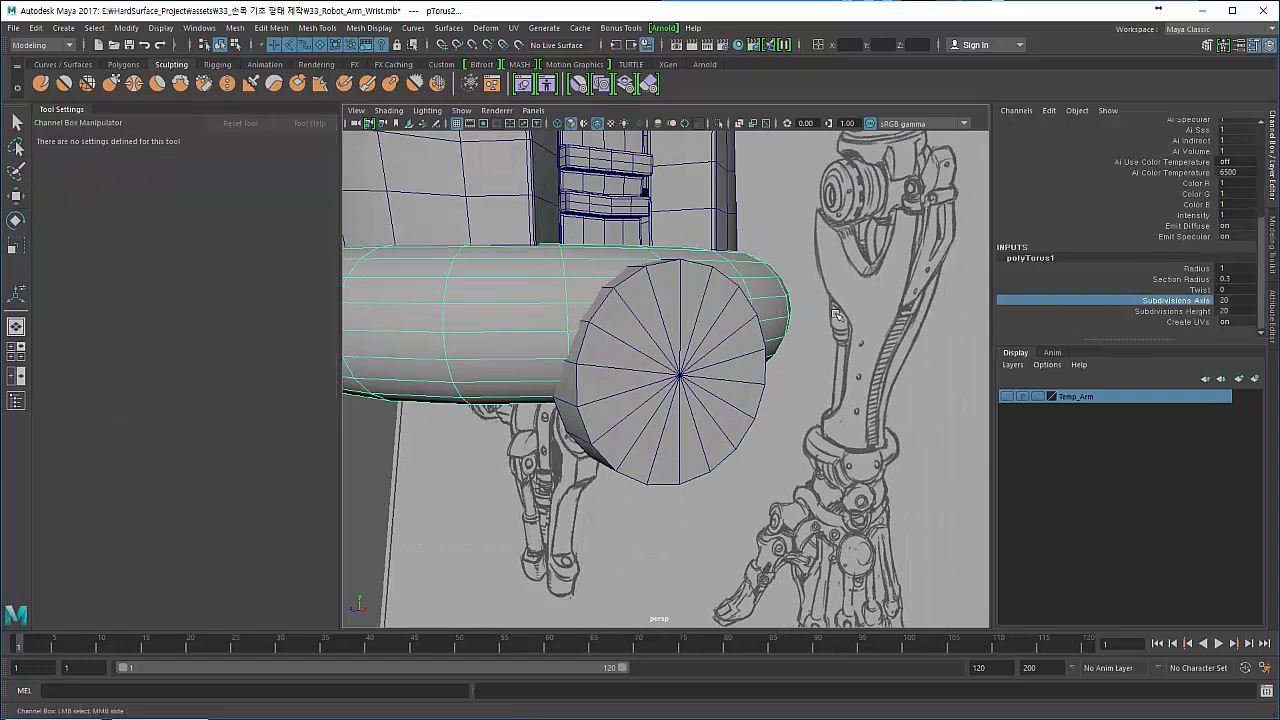
alt+drag(592, 294, 572, 319)
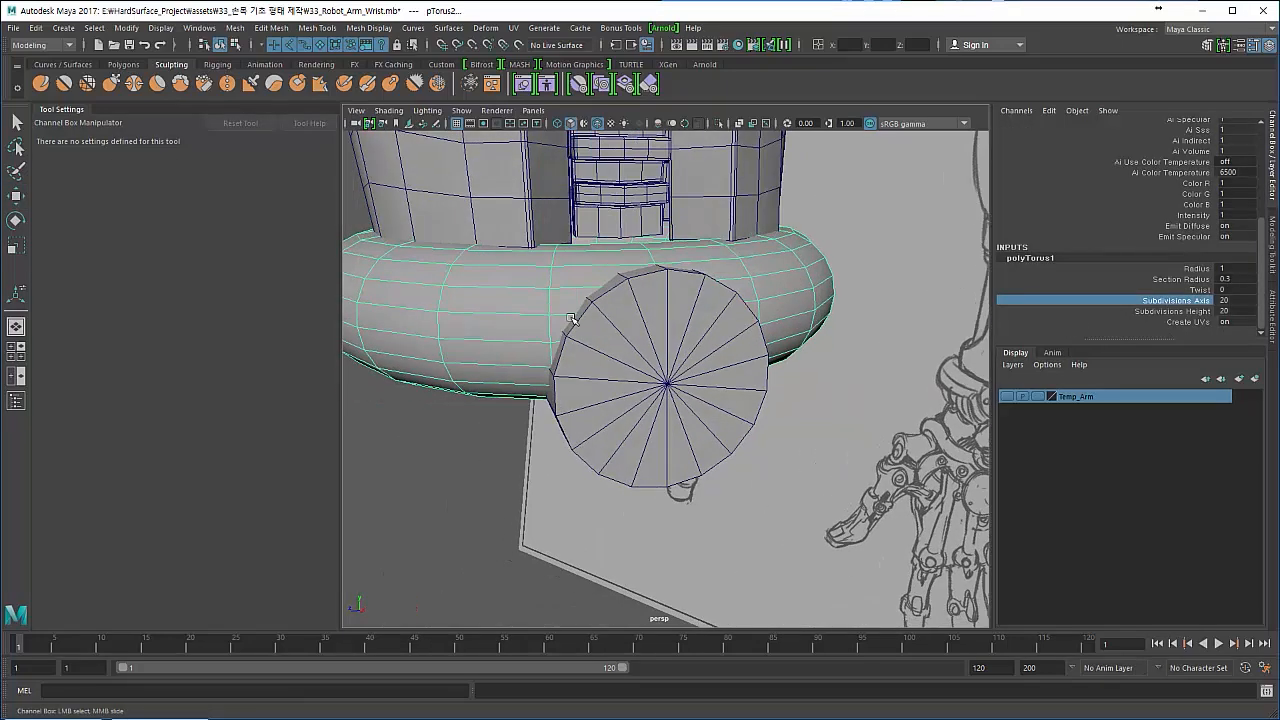
middle_drag(572, 319, 802, 315)
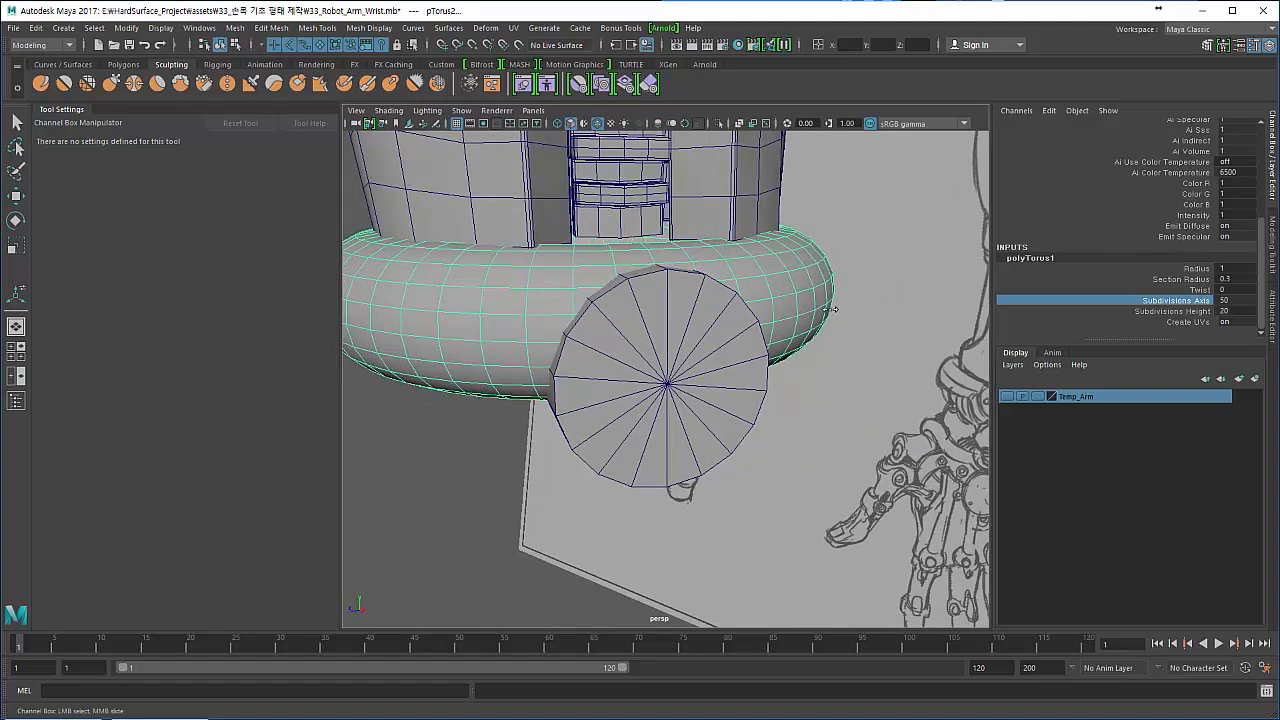
mouse_move(791, 300)
alt+mouse_down()
mouse_move(648, 345)
mouse_move(575, 320)
mouse_move(596, 314)
mouse_move(517, 325)
mouse_move(527, 322)
alt+mouse_up()
key(w)
mouse_move(622, 259)
alt+mouse_down()
mouse_move(650, 271)
mouse_move(636, 276)
alt+mouse_up()
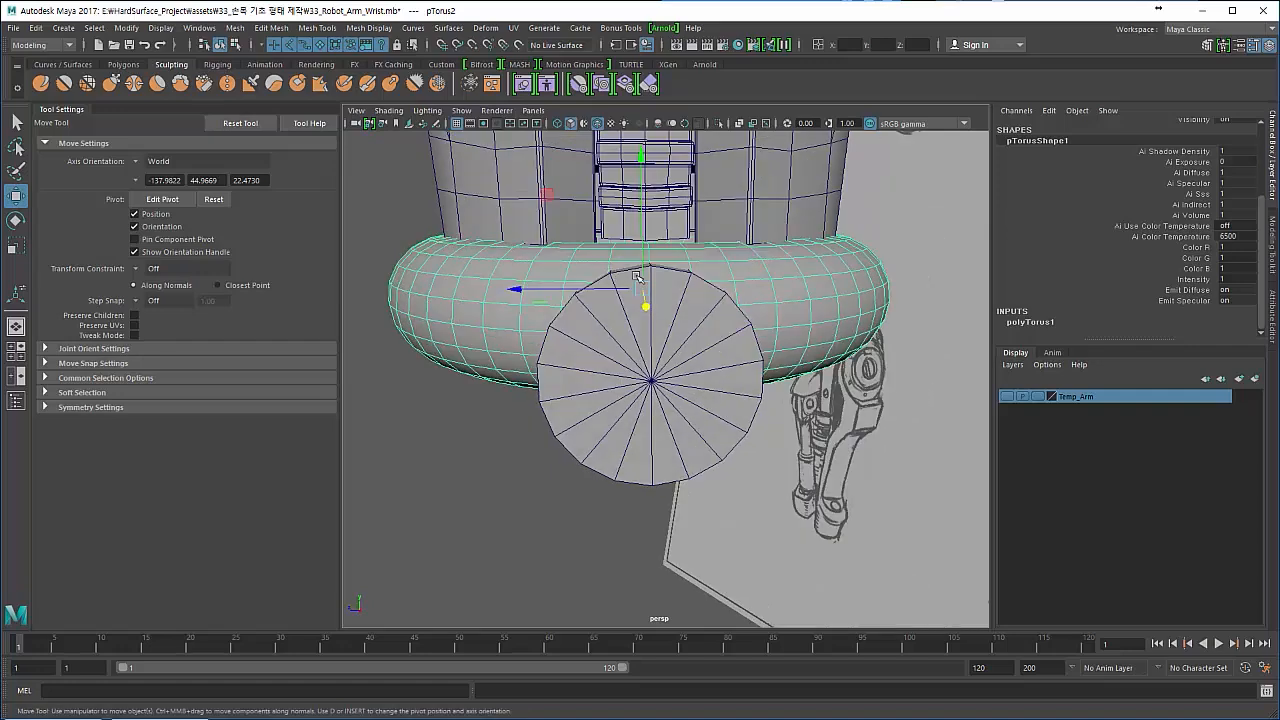
- Lower the cylinder disc on the front of the wrist ring to about Y 42.54
alt+drag(559, 323, 578, 410)
click(579, 425)
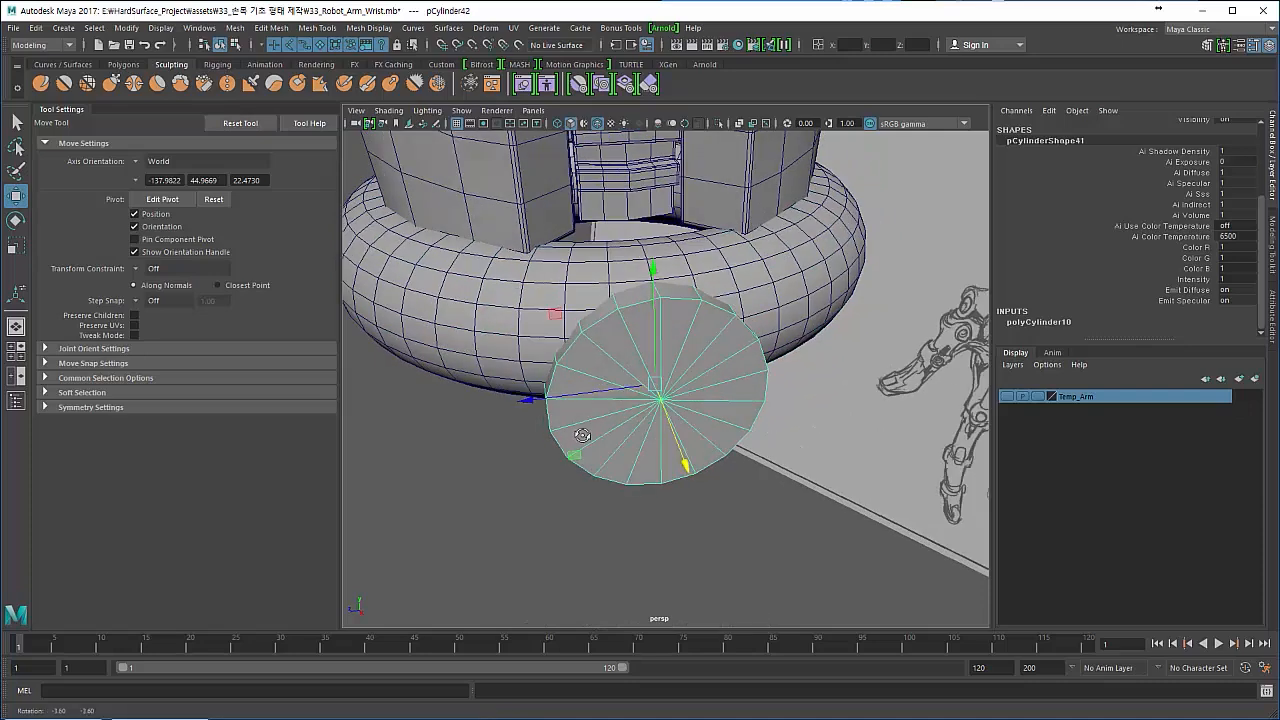
alt+drag(596, 362, 632, 338)
drag(655, 260, 649, 263)
mouse_move(588, 312)
alt+mouse_down()
mouse_move(569, 333)
mouse_move(573, 282)
mouse_move(958, 288)
alt+mouse_up()
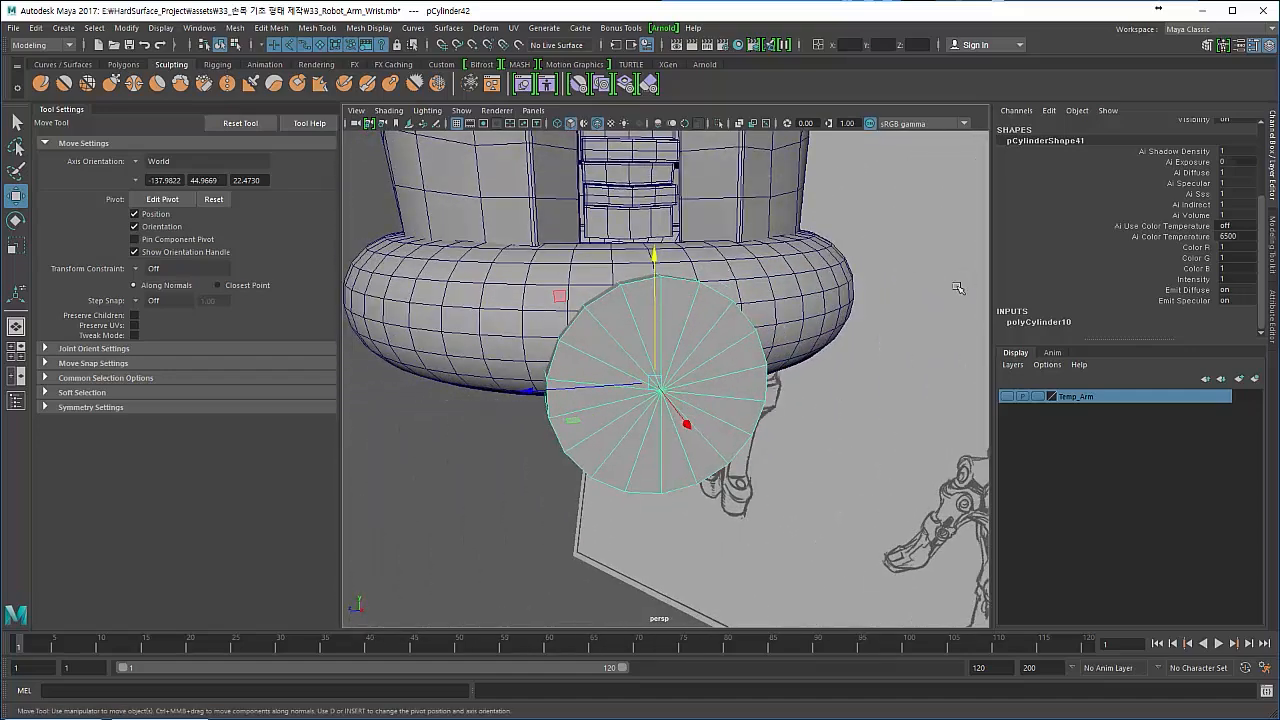
click(466, 496)
click(609, 446)
alt+drag(481, 376, 561, 311)
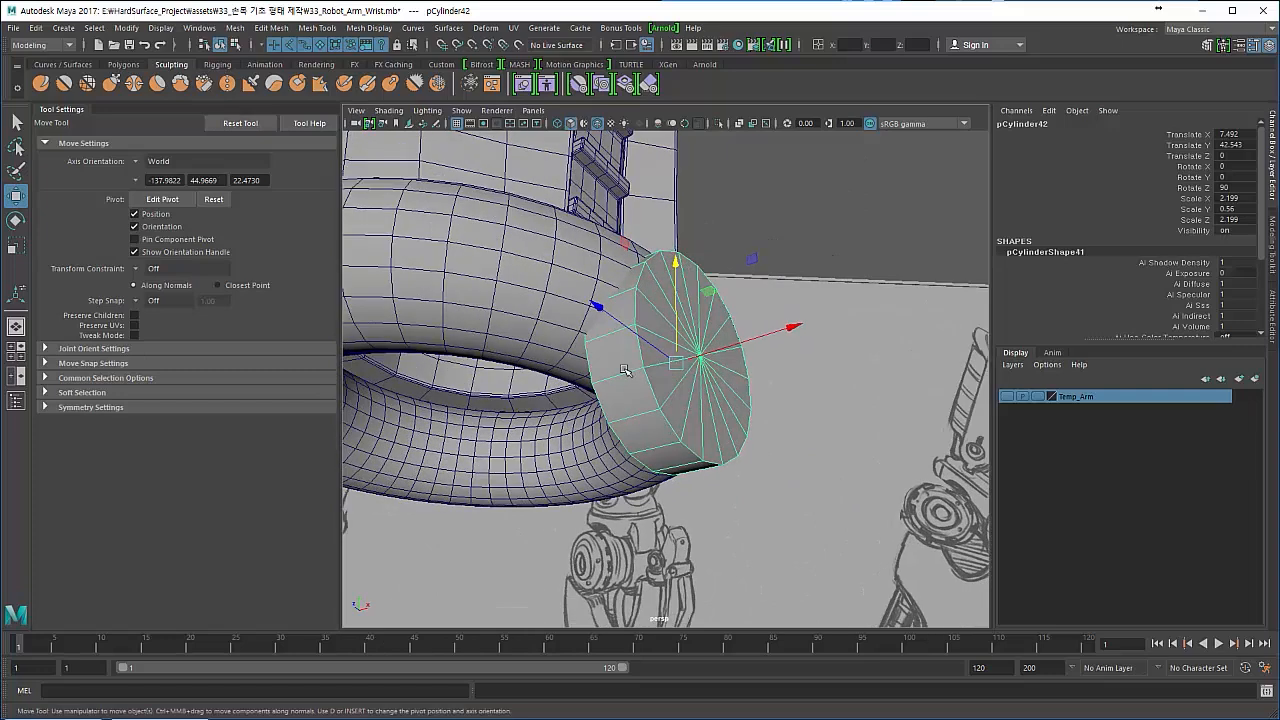
- Set the cylinder disc's Subdivisions Height to 2
key(ctrl+a)
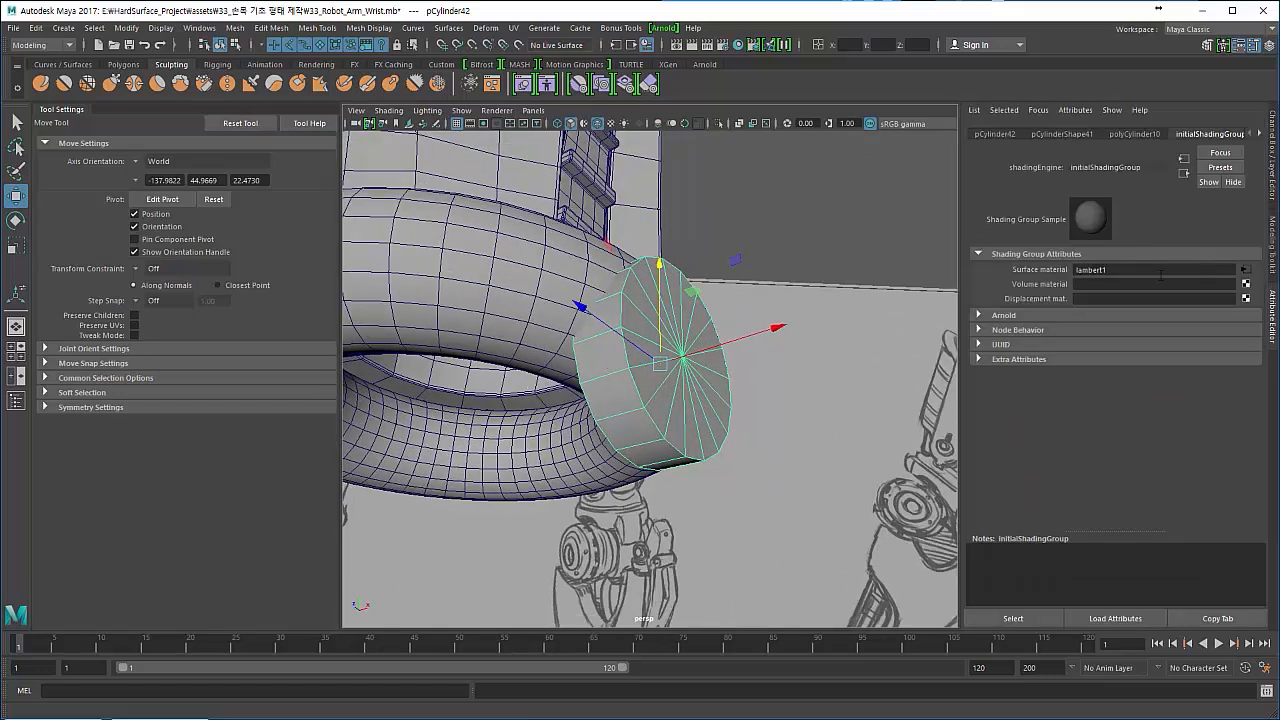
key(ctrl+a)
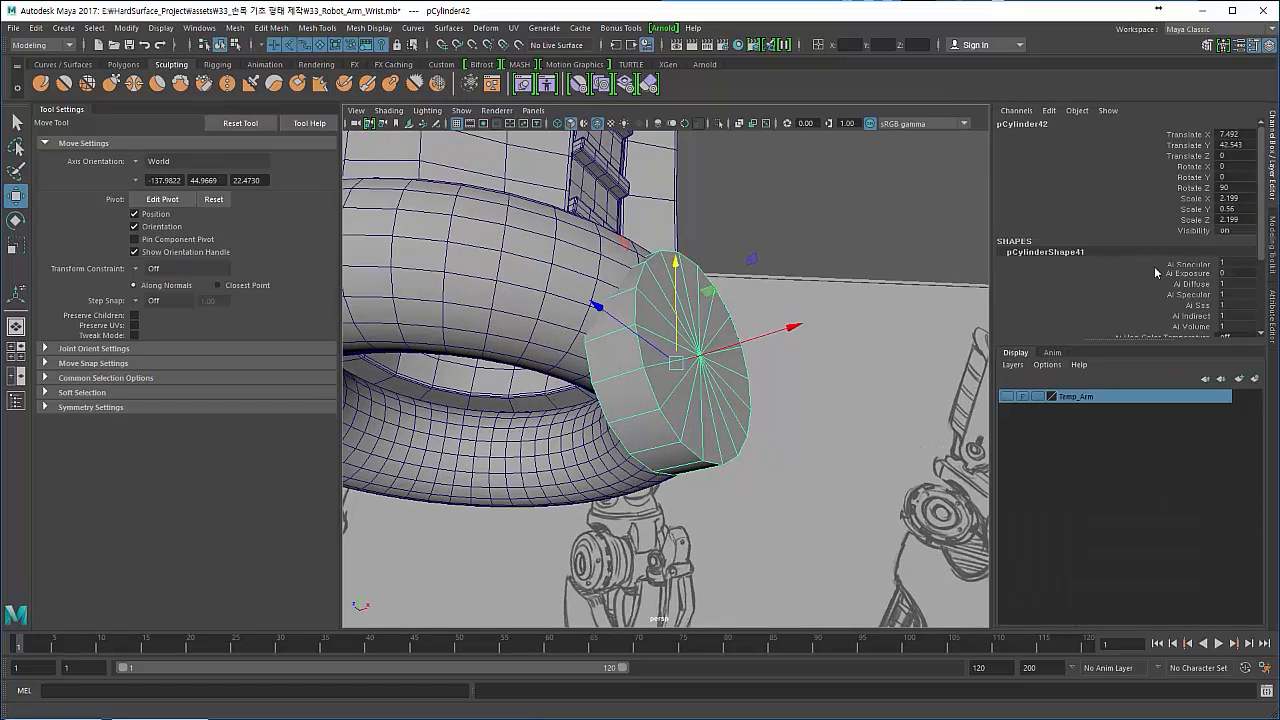
scroll(1137, 285, down, 3)
click(1048, 322)
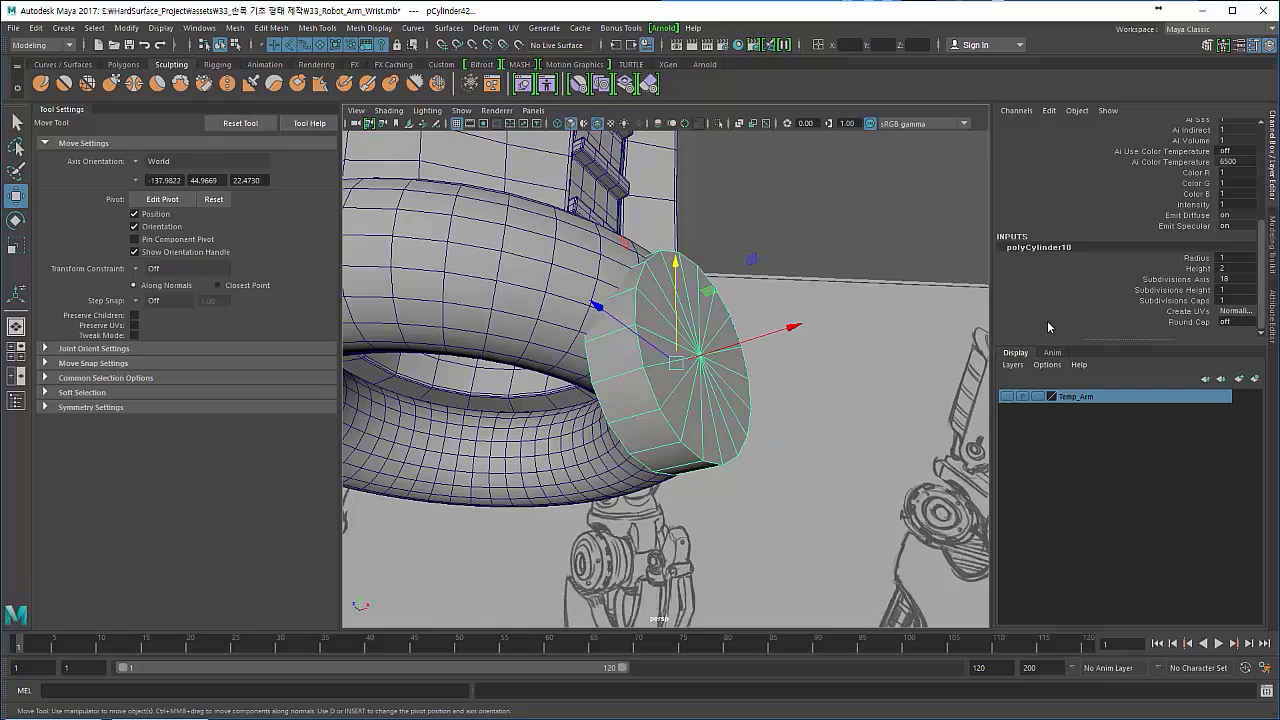
click(1176, 291)
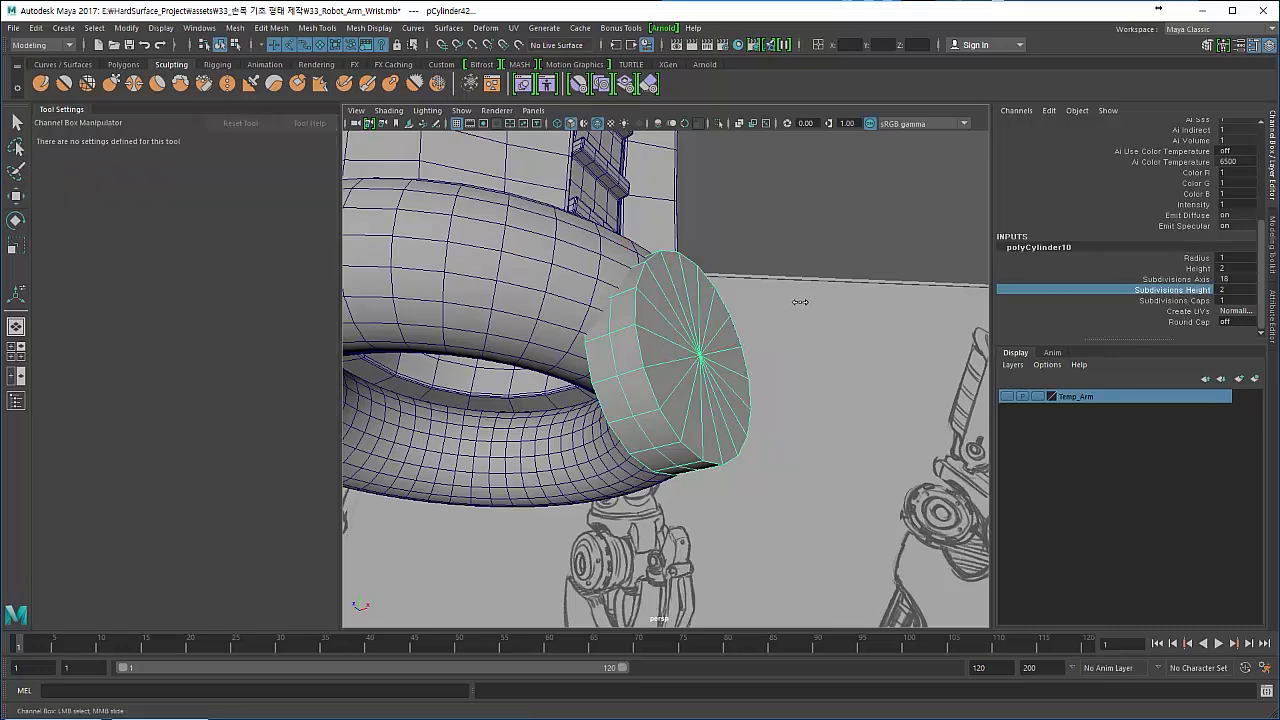
mouse_move(695, 312)
alt+mouse_down()
mouse_move(676, 337)
mouse_move(587, 361)
mouse_move(592, 371)
alt+mouse_up()
- Thin the disc to a Y scale of about 0.41 and adjust its X position against the wrist ring
key(r)
key(w)
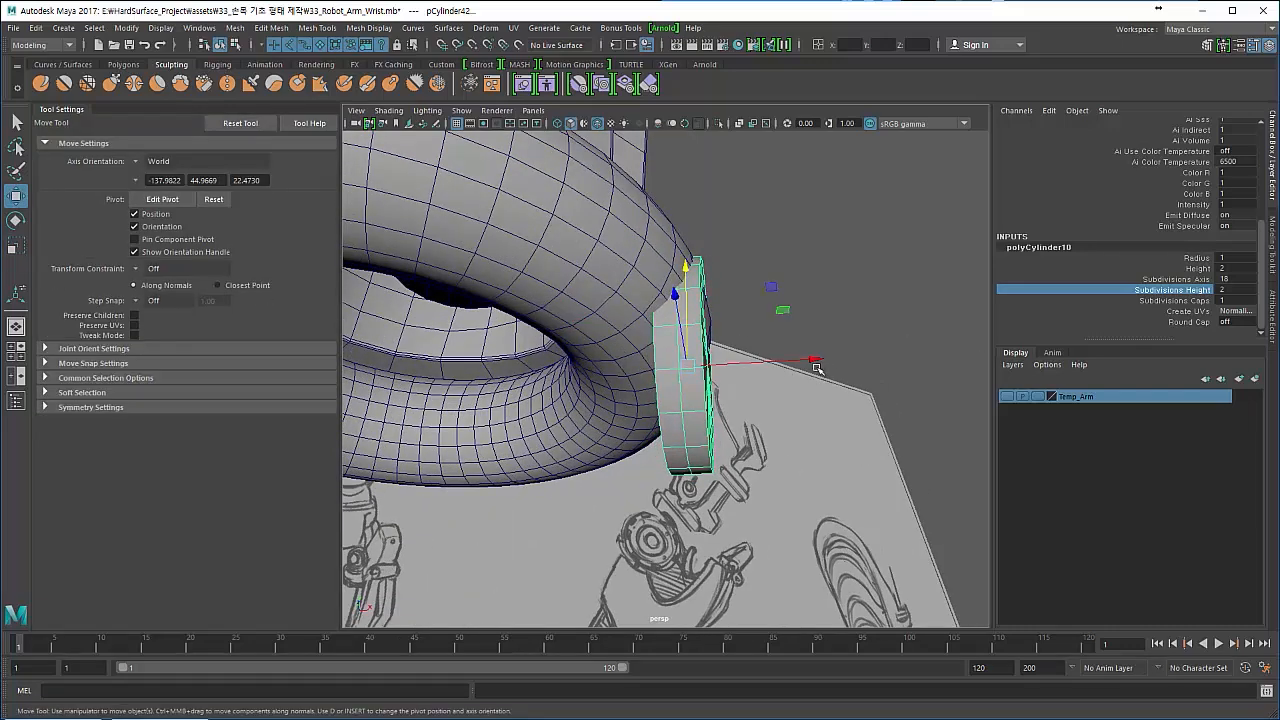
drag(817, 369, 821, 364)
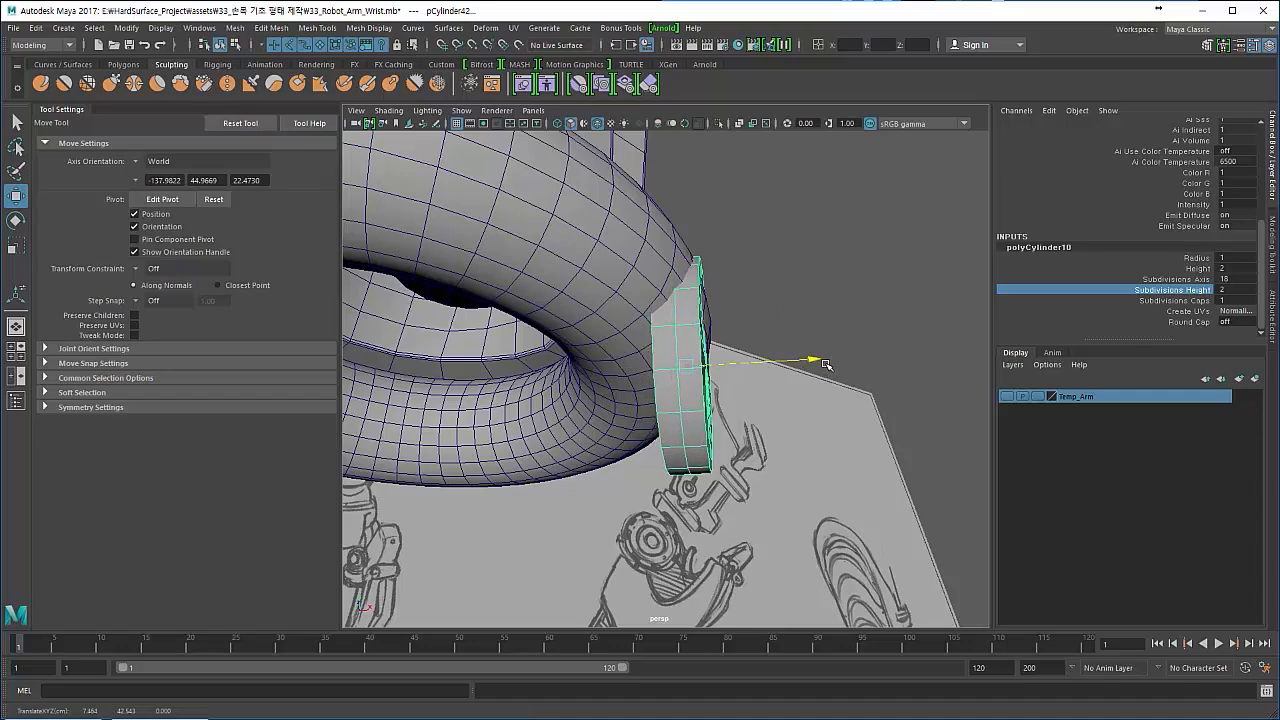
alt+drag(826, 366, 634, 401)
- Reduce the wrist ring's Subdivisions Height to 9
click(449, 348)
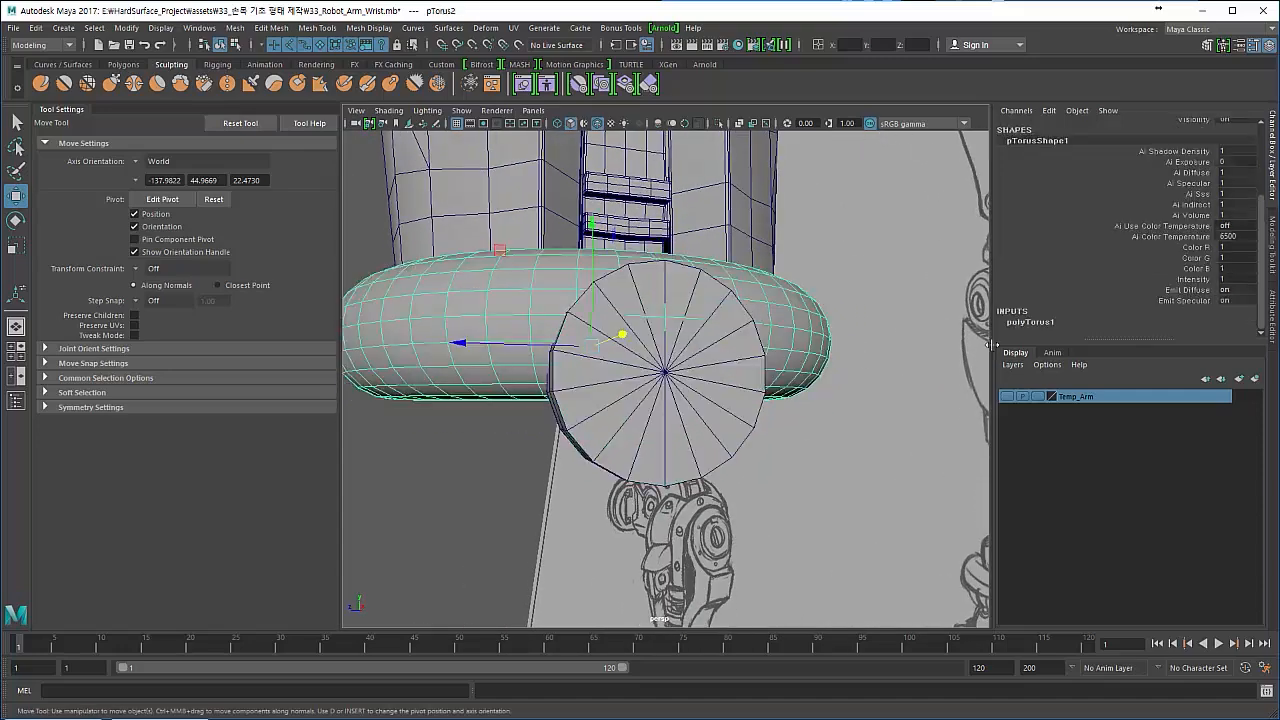
scroll(1034, 325, down, 2)
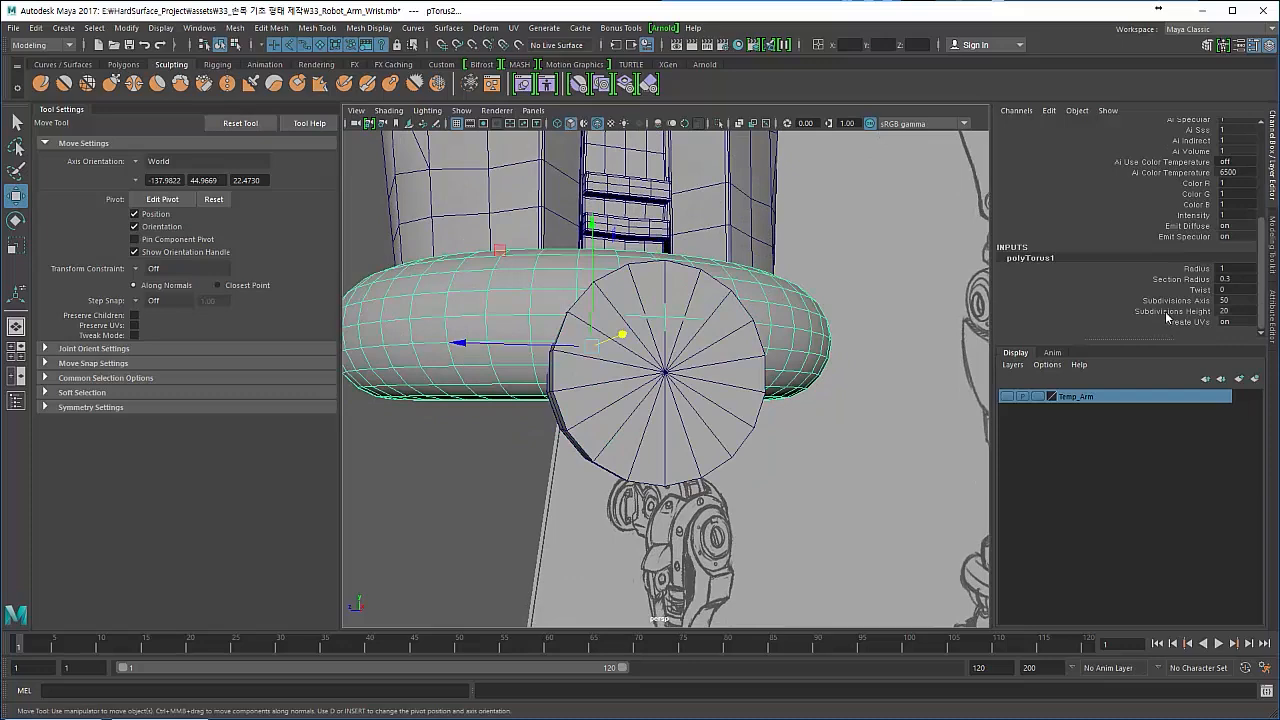
click(1165, 311)
middle_drag(586, 371, 457, 354)
alt+drag(457, 354, 475, 397)
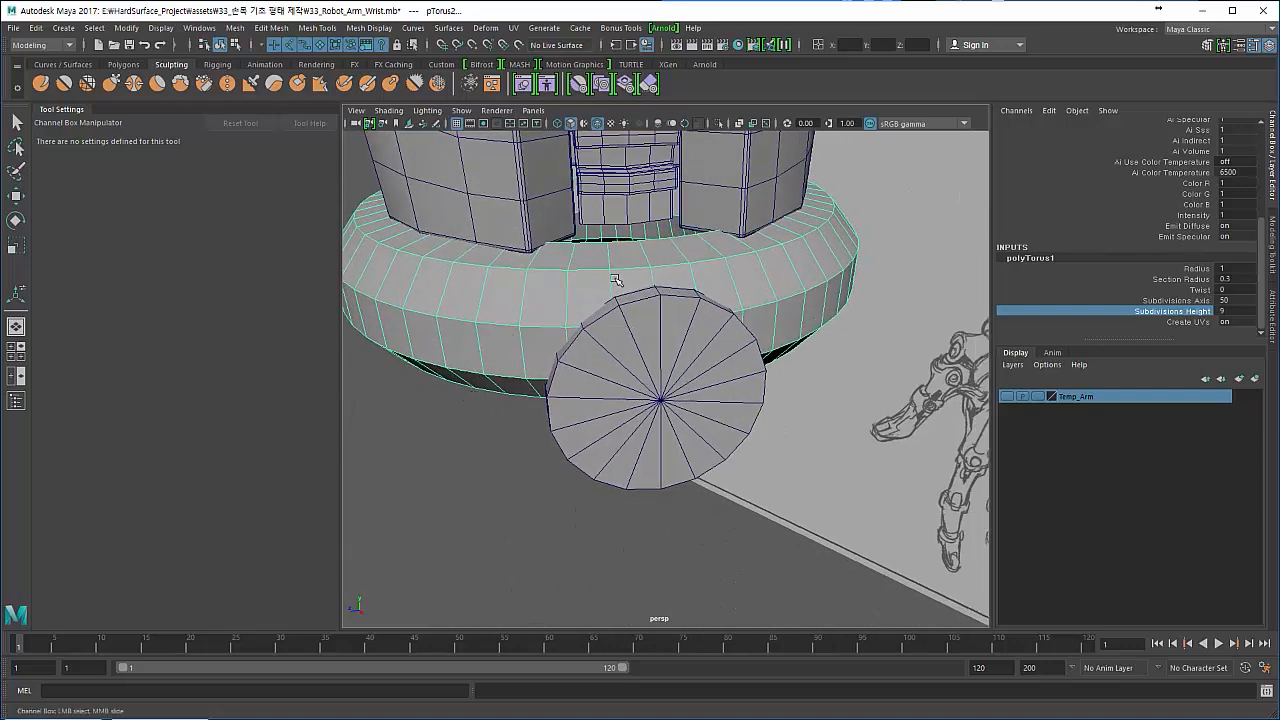
alt+drag(615, 280, 545, 327)
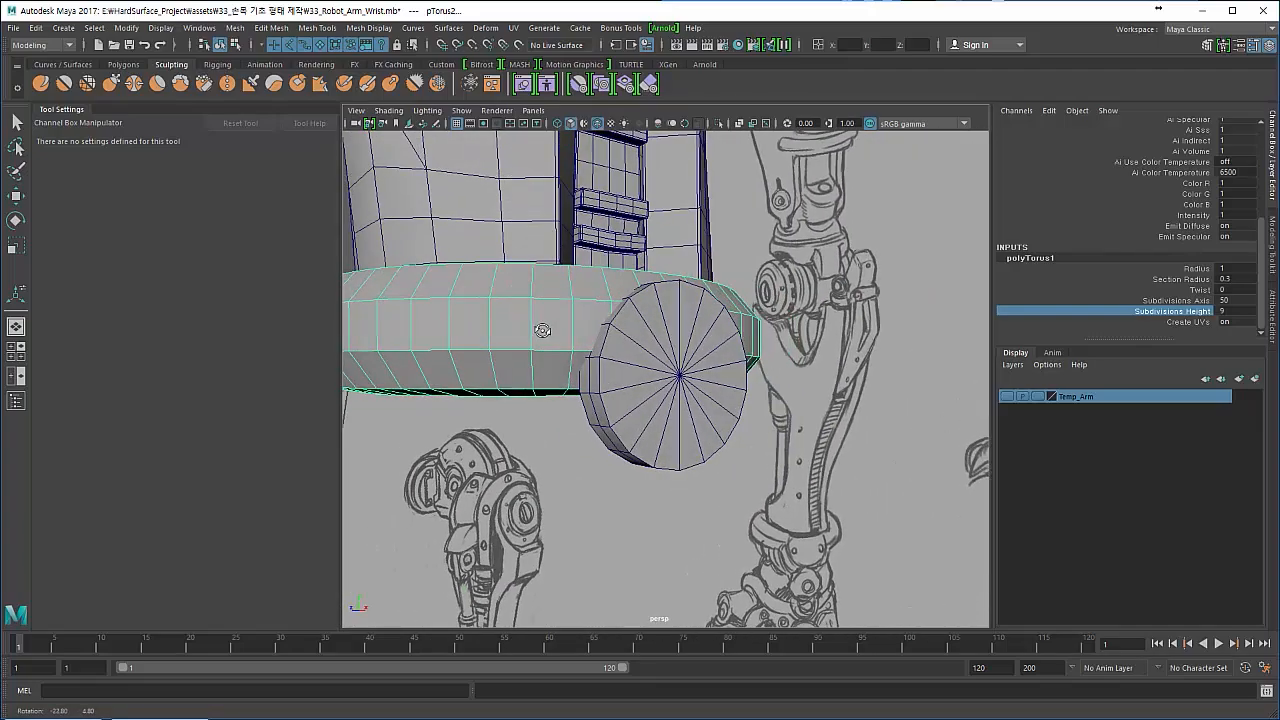
- Check the overlap of disc and wrist ring from below, and set the ring's Subdivisions Height to 16
click(592, 388)
key(w)
alt+drag(592, 388, 622, 342)
alt+right_drag(622, 342, 731, 380)
alt+middle_drag(653, 363, 713, 396)
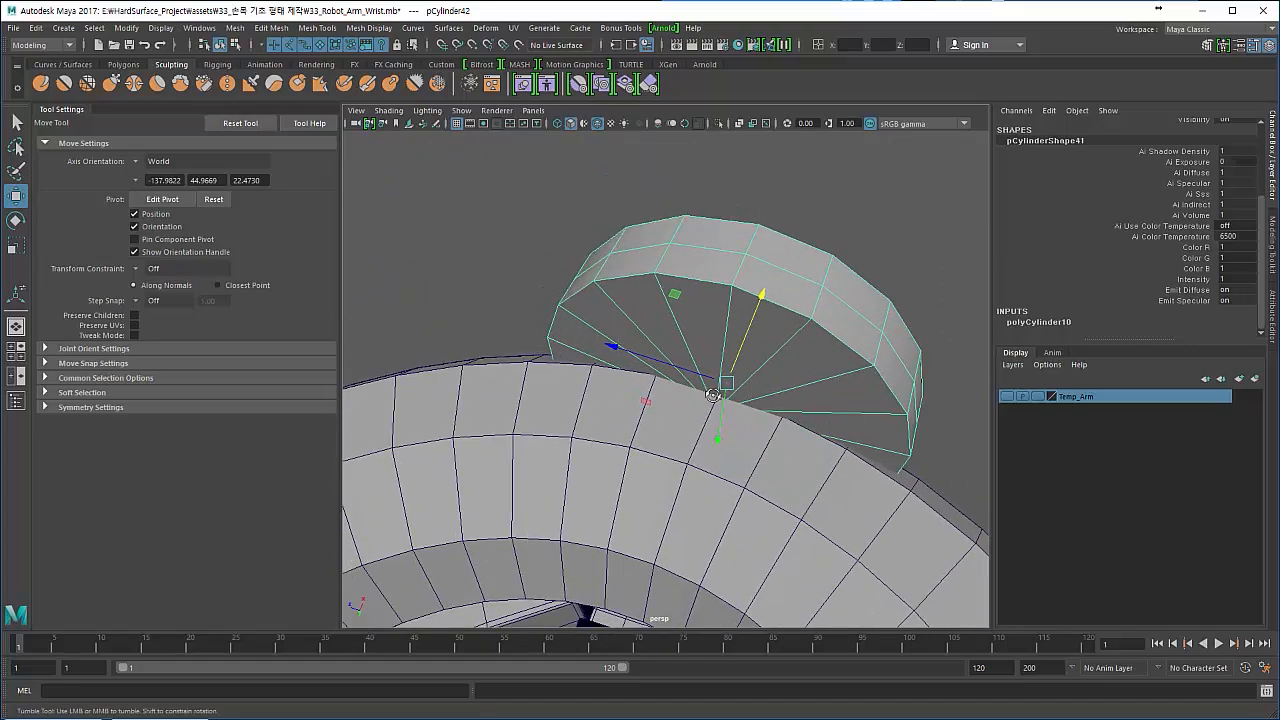
mouse_move(712, 394)
alt+mouse_down()
mouse_move(694, 408)
mouse_move(700, 398)
alt+mouse_up()
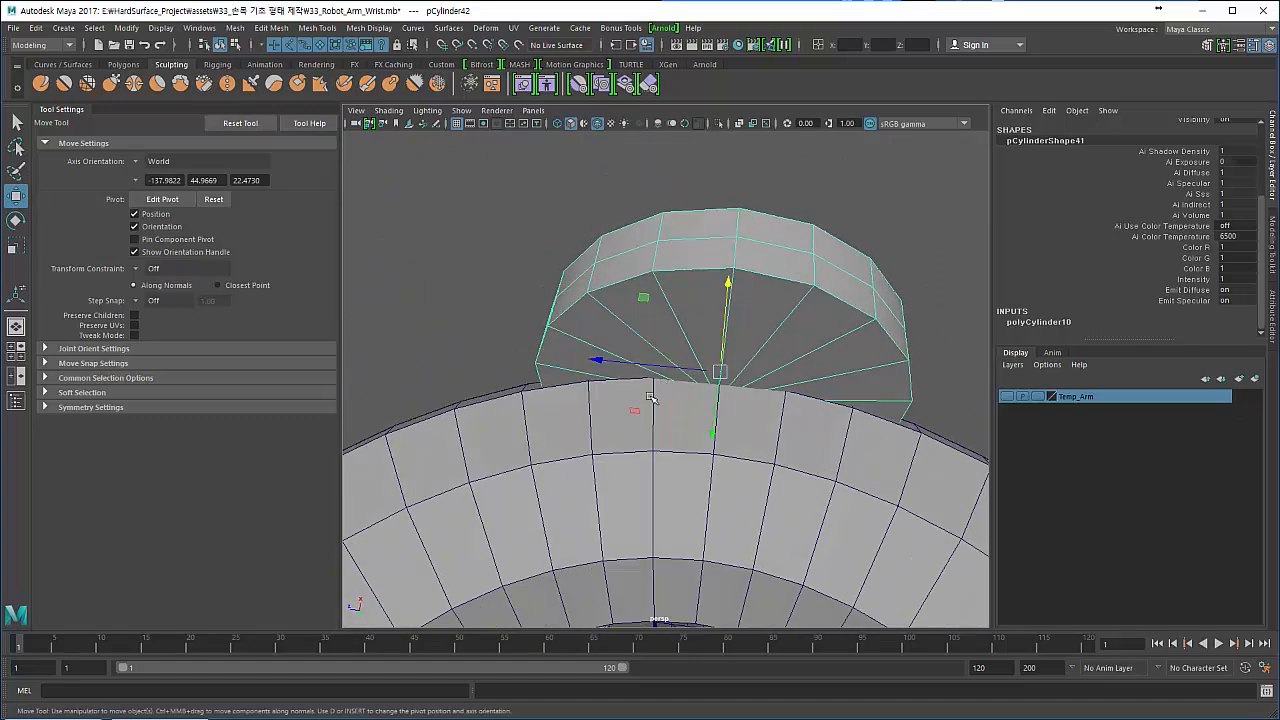
click(655, 440)
click(1030, 322)
scroll(1030, 300, down, 1)
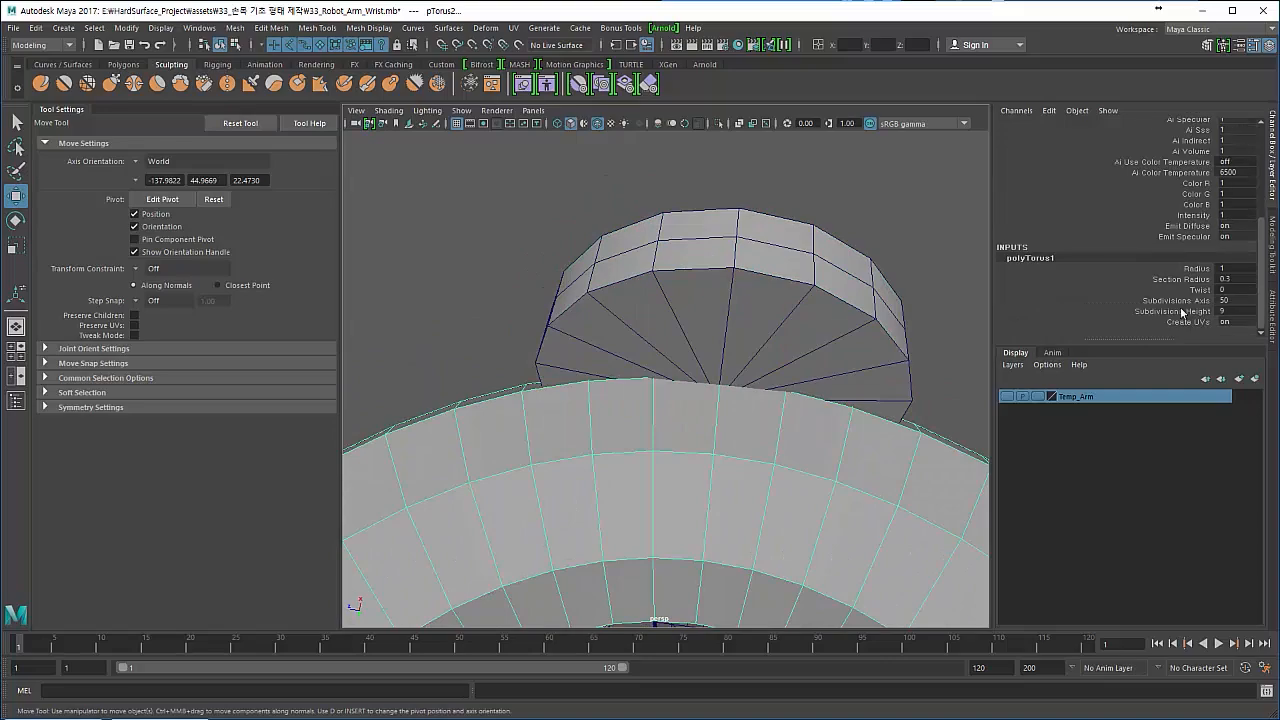
click(1172, 311)
middle_drag(700, 363, 942, 347)
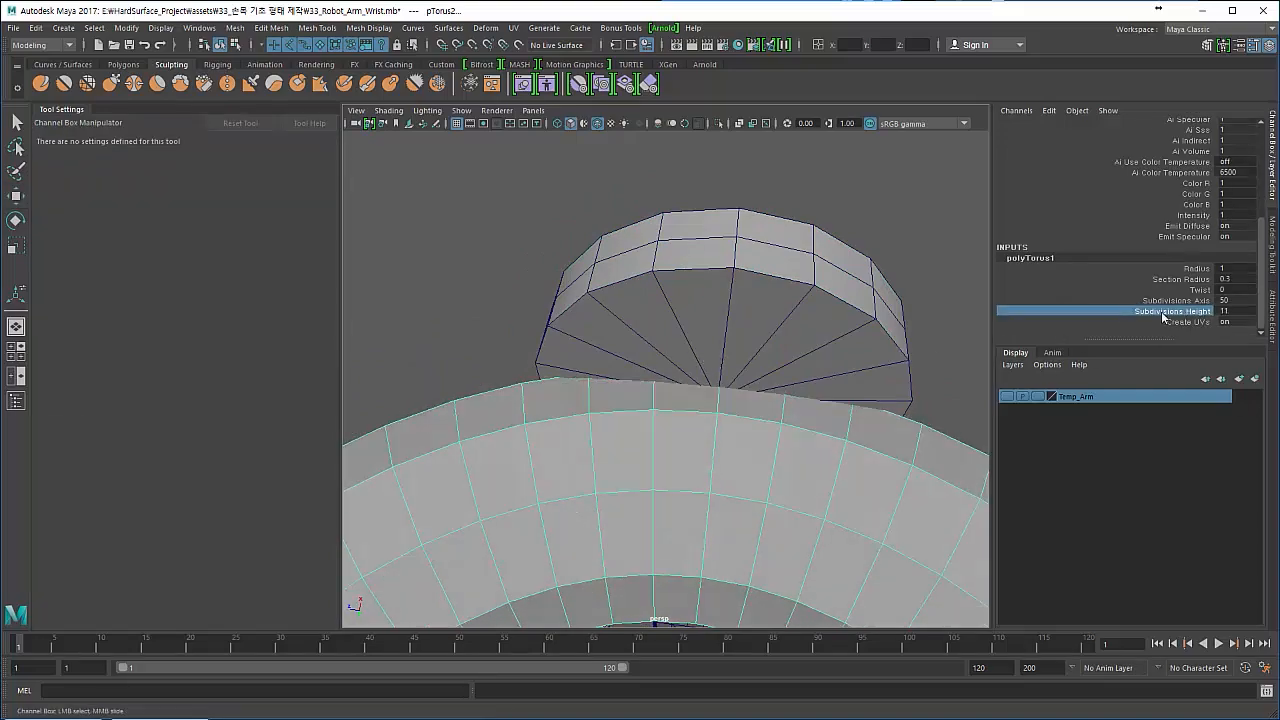
alt+drag(623, 320, 560, 440)
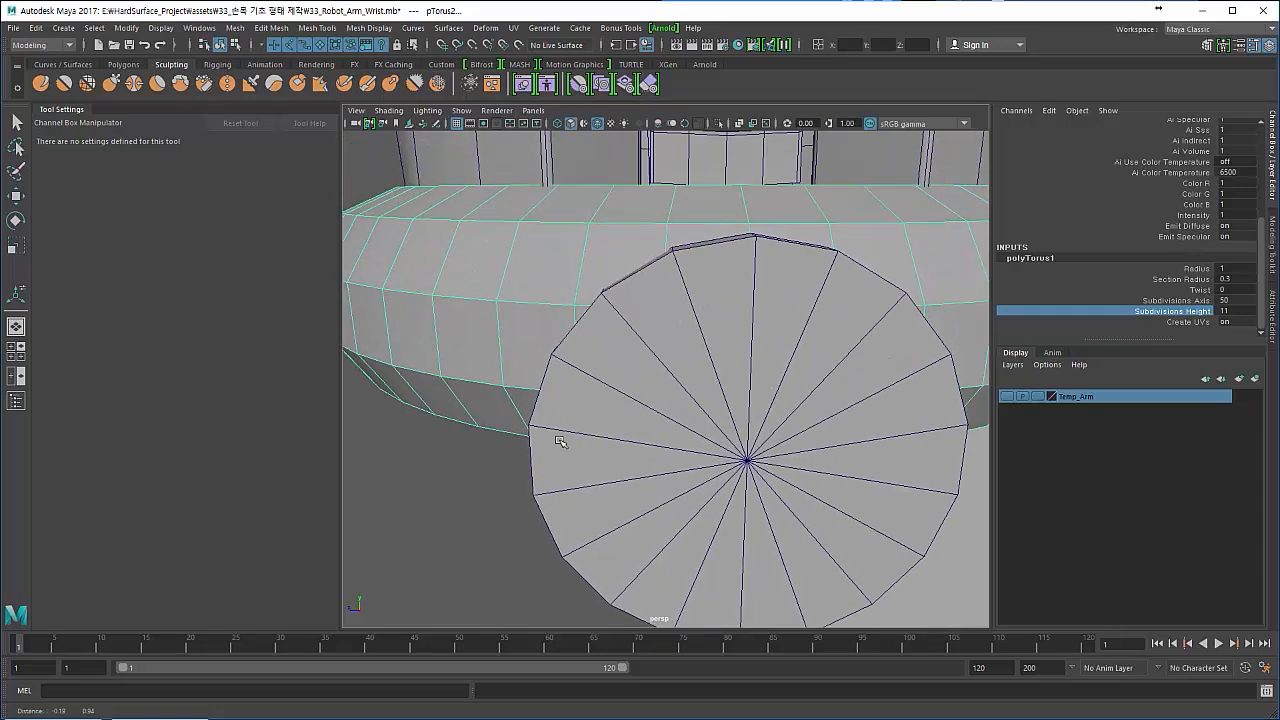
middle_drag(560, 440, 584, 418)
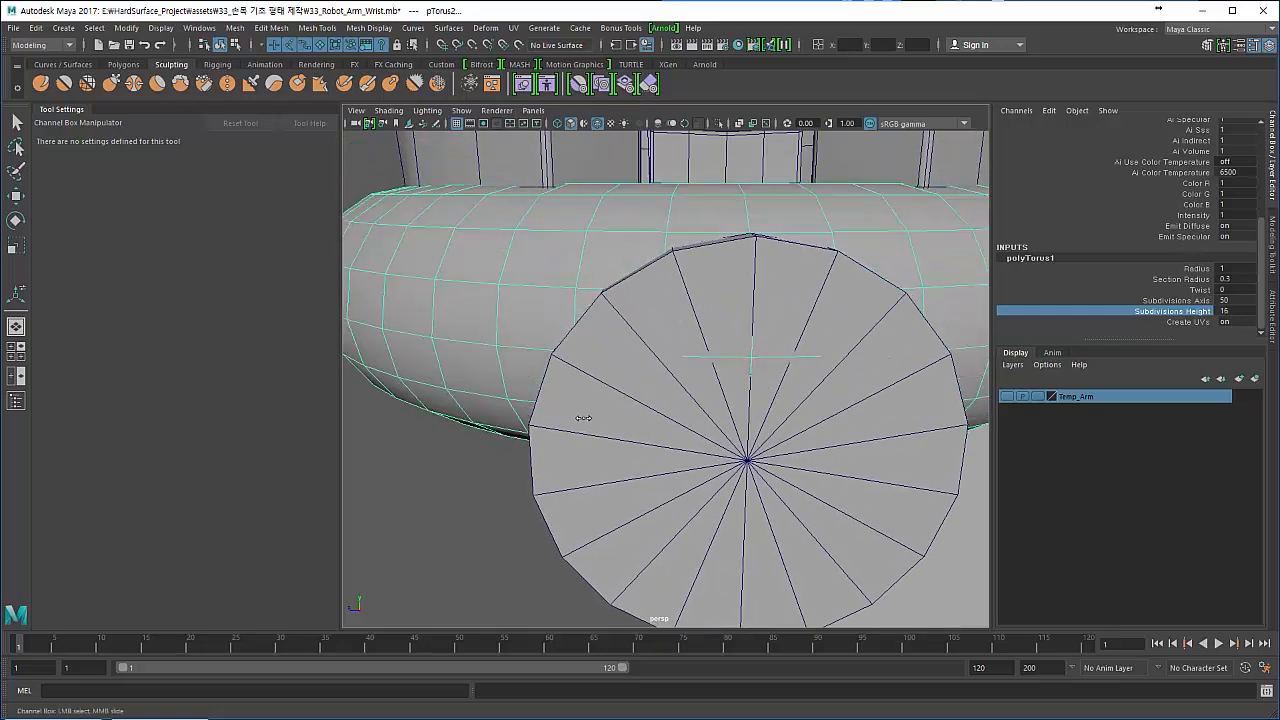
mouse_move(524, 403)
alt+mouse_down()
mouse_move(551, 374)
mouse_move(529, 374)
mouse_move(522, 392)
alt+mouse_up()
- Examine from several angles how the disc's edges line up with the wrist ring's edge loops
click(454, 529)
alt+drag(456, 527, 515, 490)
click(580, 438)
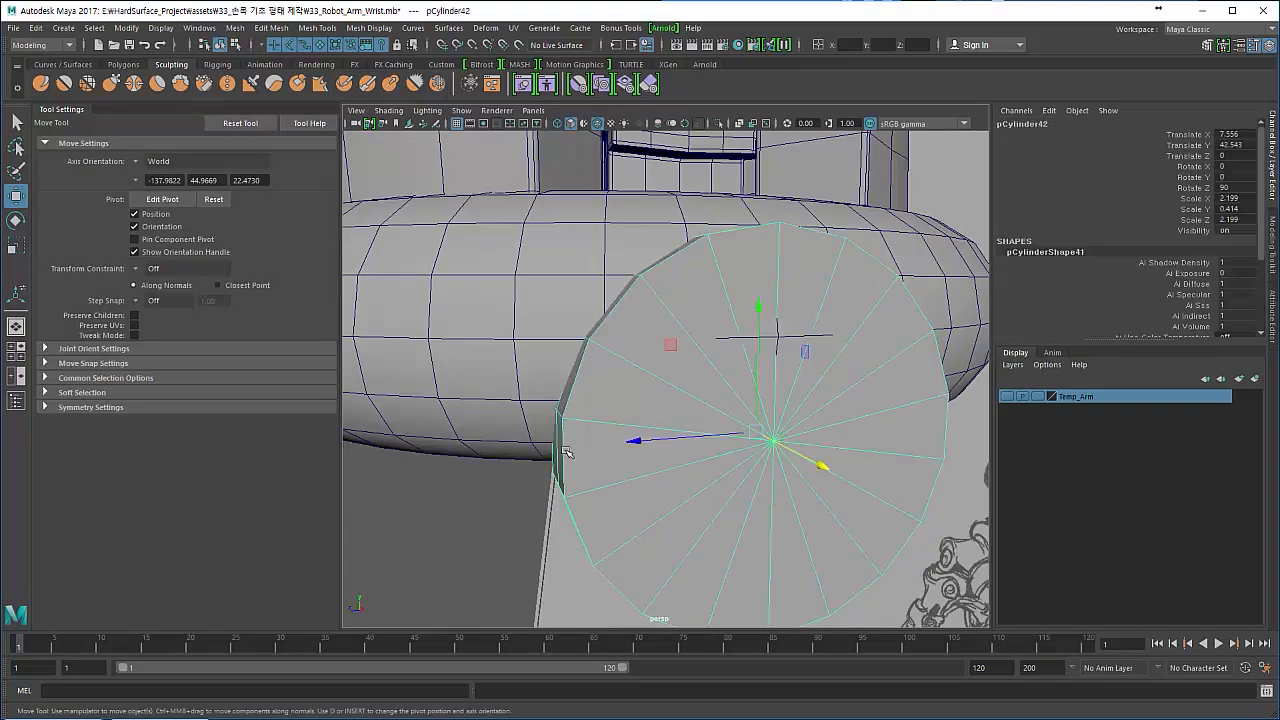
alt+right_drag(566, 451, 494, 414)
alt+drag(494, 414, 472, 465)
click(473, 466)
click(527, 416)
alt+drag(527, 420, 568, 426)
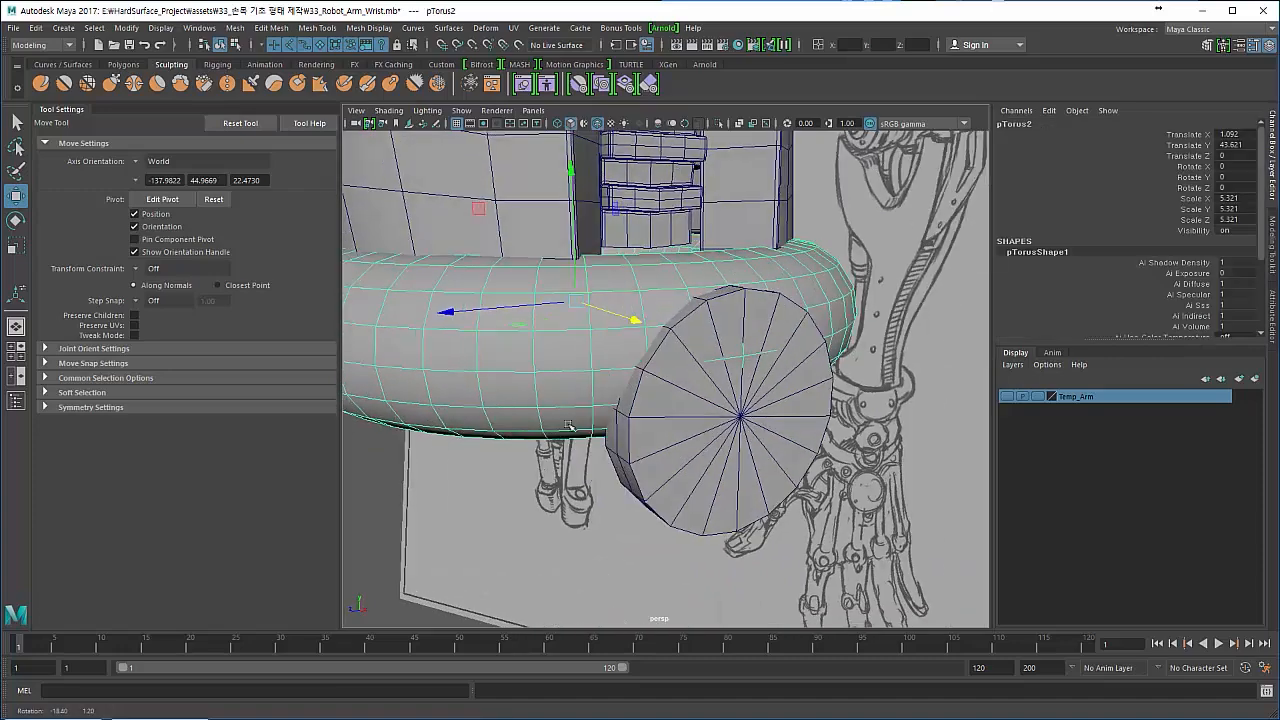
click(670, 455)
click(556, 408)
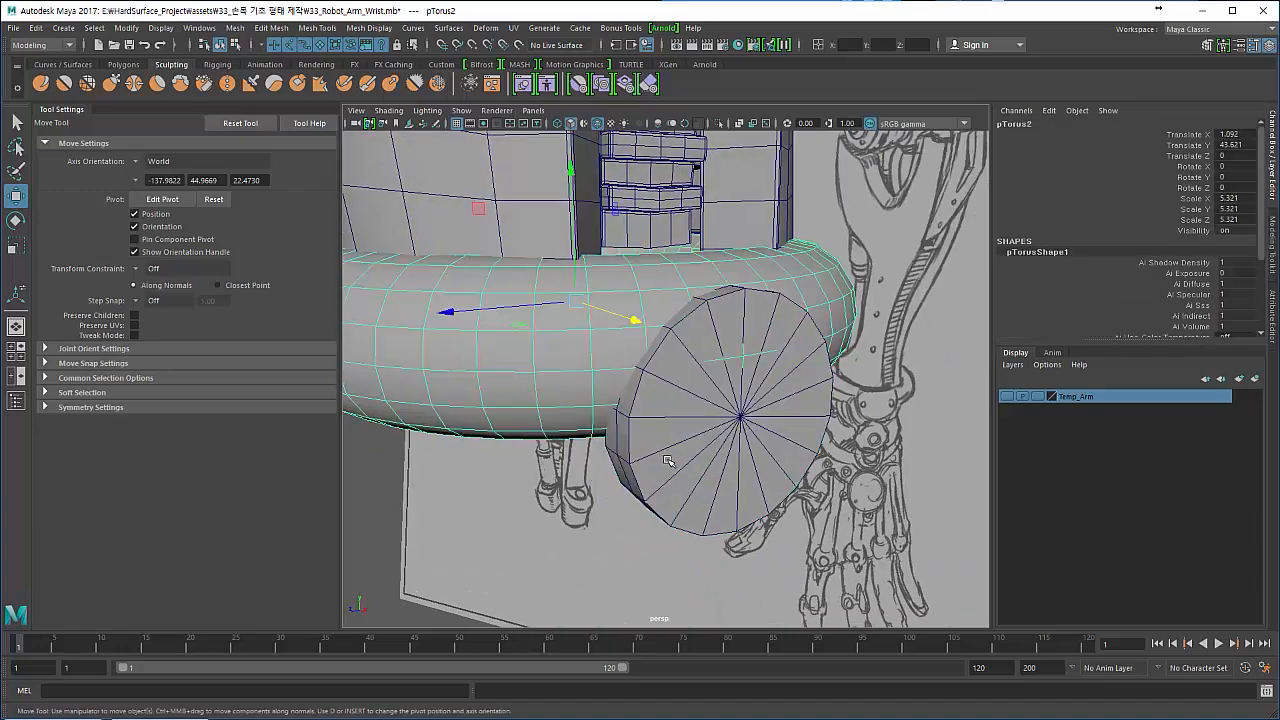
alt+drag(652, 457, 507, 368)
- Merge the disc and the wrist ring into one mesh with a Boolean union
click(671, 457)
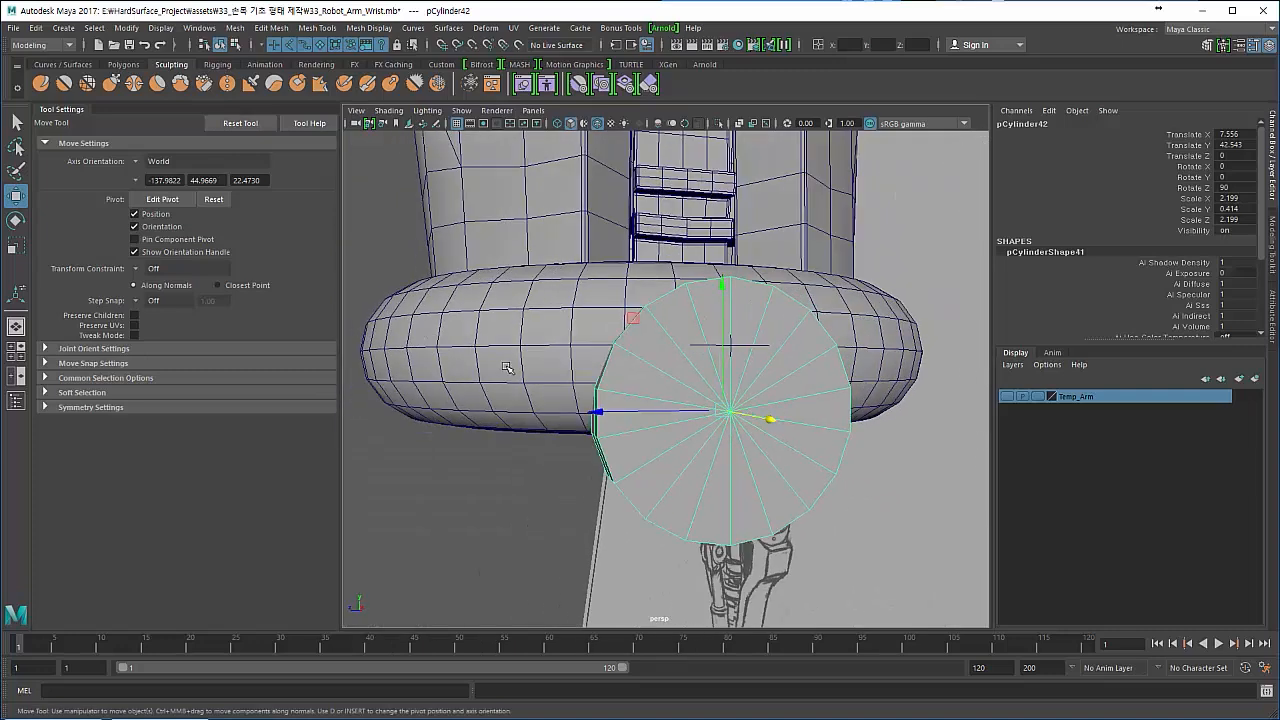
click(507, 373)
shift+click(660, 465)
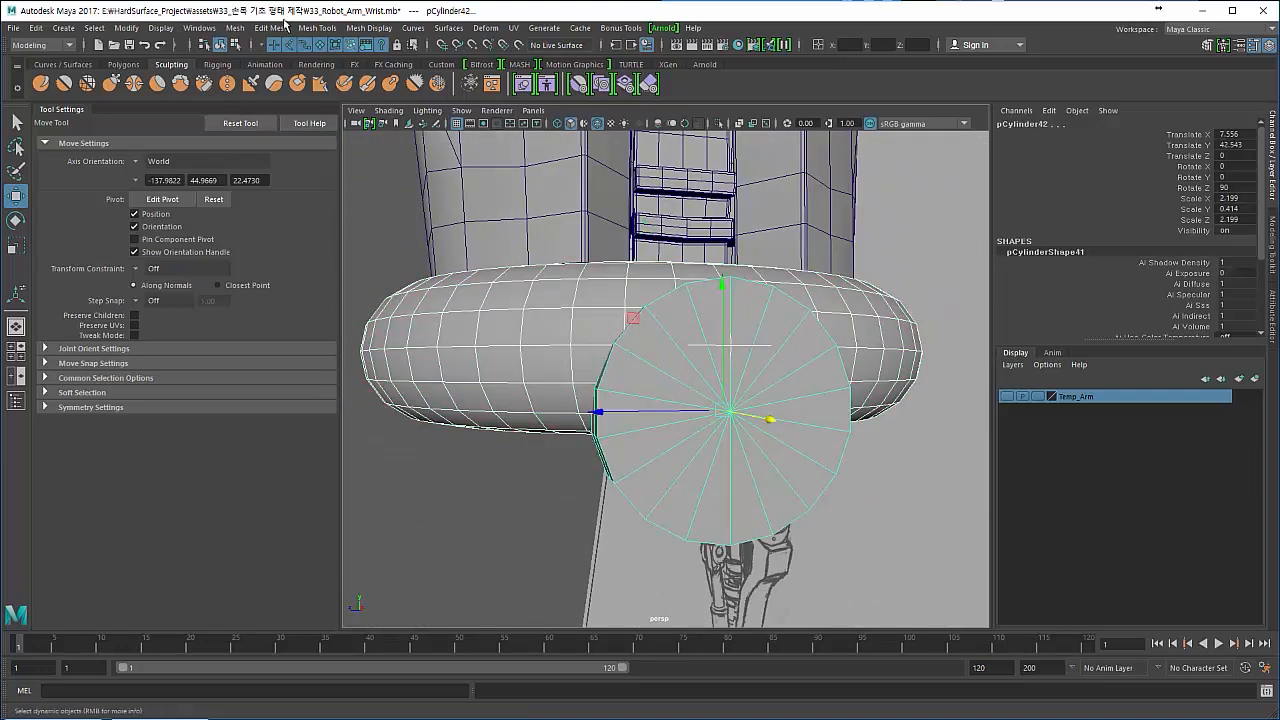
click(235, 28)
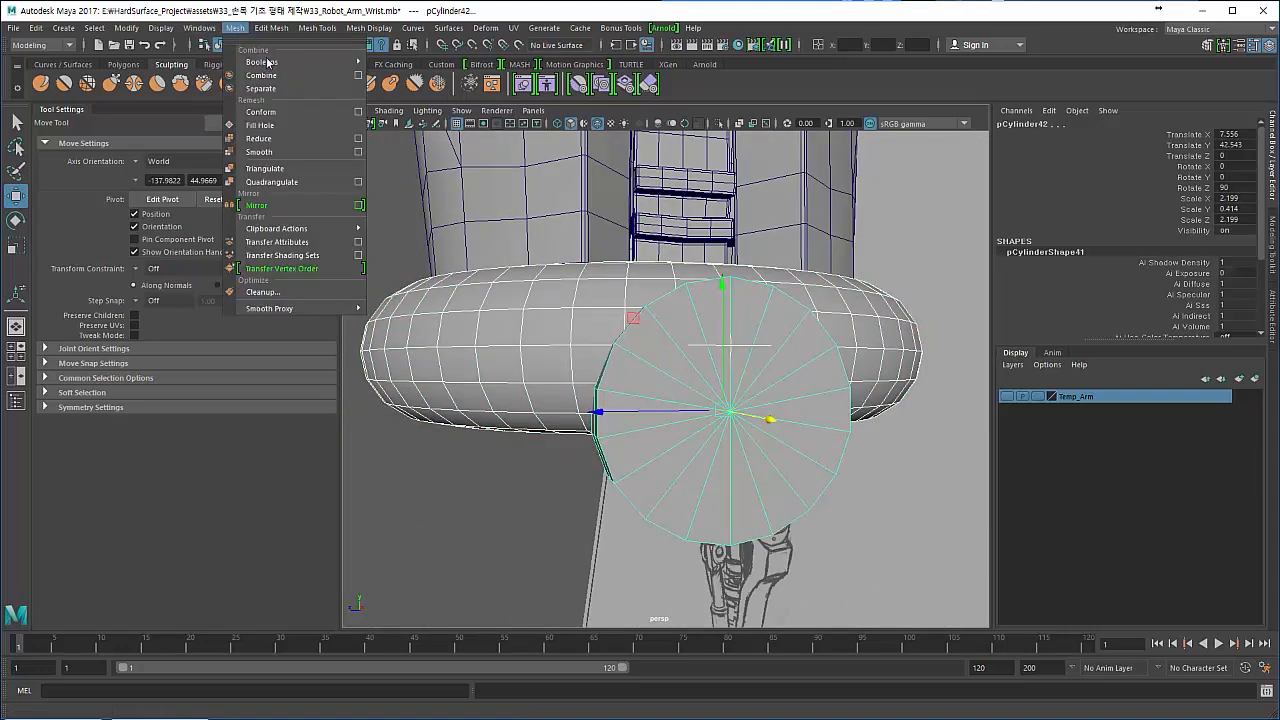
mouse_move(271, 66)
click(417, 74)
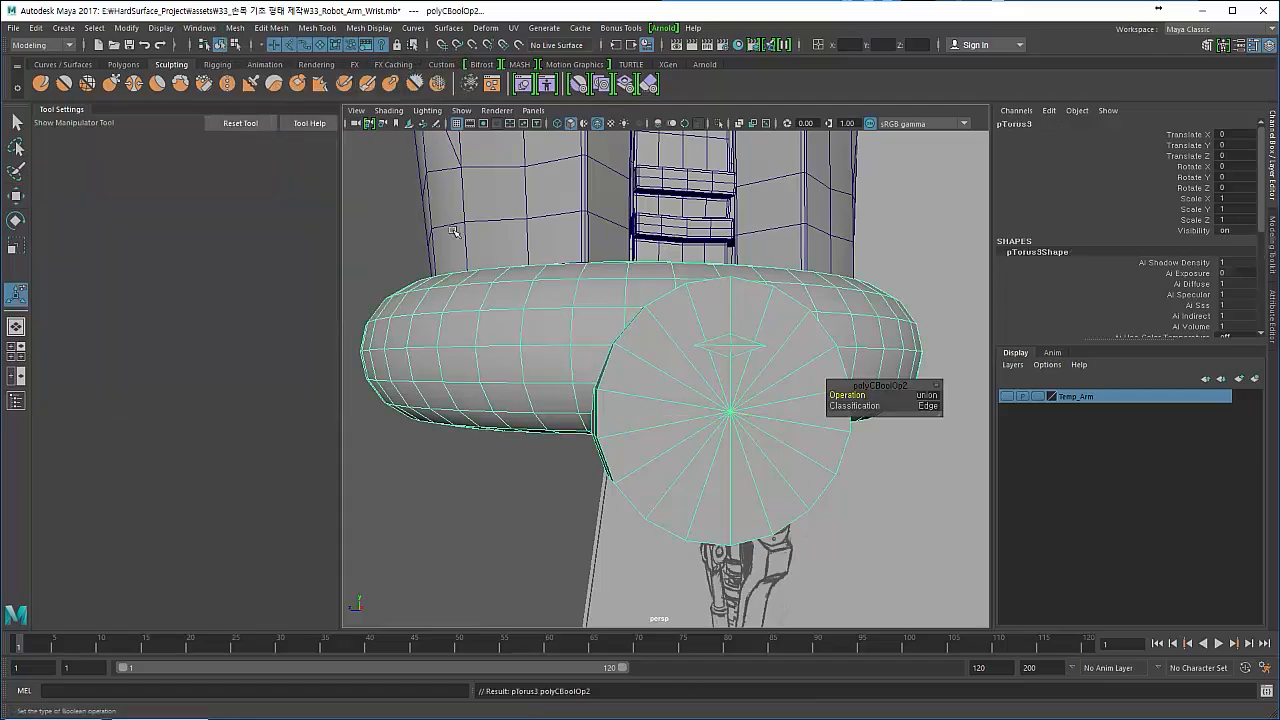
- Delete the stray diamond-shaped edges around the intersection on the disc's front face
alt+drag(480, 403, 540, 412)
click(578, 465)
alt+drag(620, 412, 737, 424)
click(651, 408)
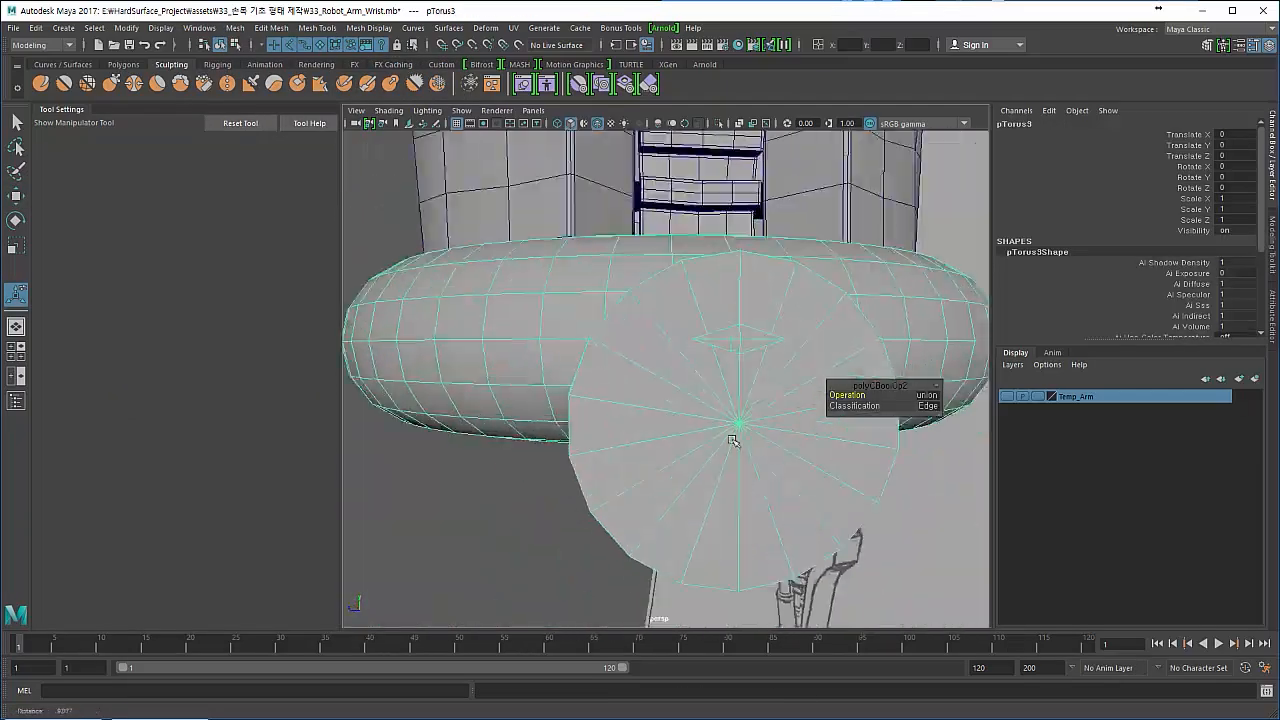
scroll(706, 397, up, 4)
right_drag(703, 322, 703, 283)
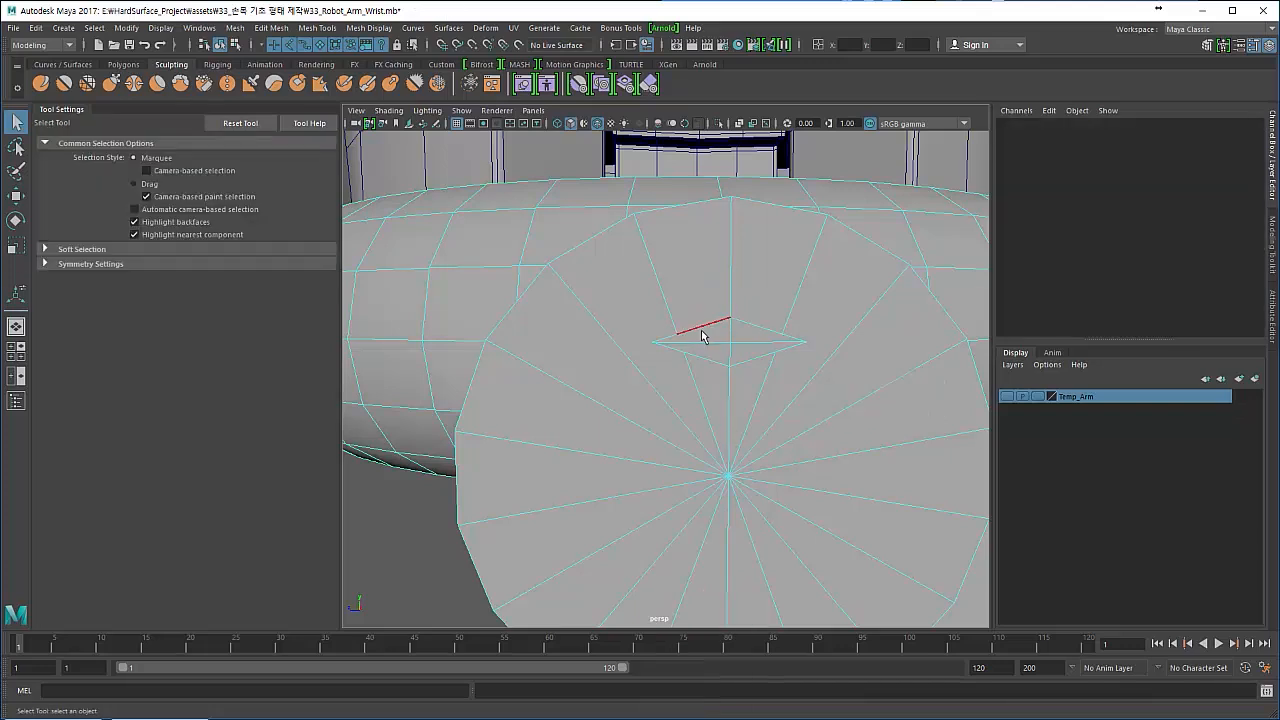
click(705, 342)
key(Delete)
key(Delete)
click(771, 343)
key(Delete)
click(787, 349)
key(Delete)
- Restore the missing spokes on the disc's face by cutting from the upper rim vertices to the centre with Multi-Cut
shift+right_drag(636, 340, 561, 344)
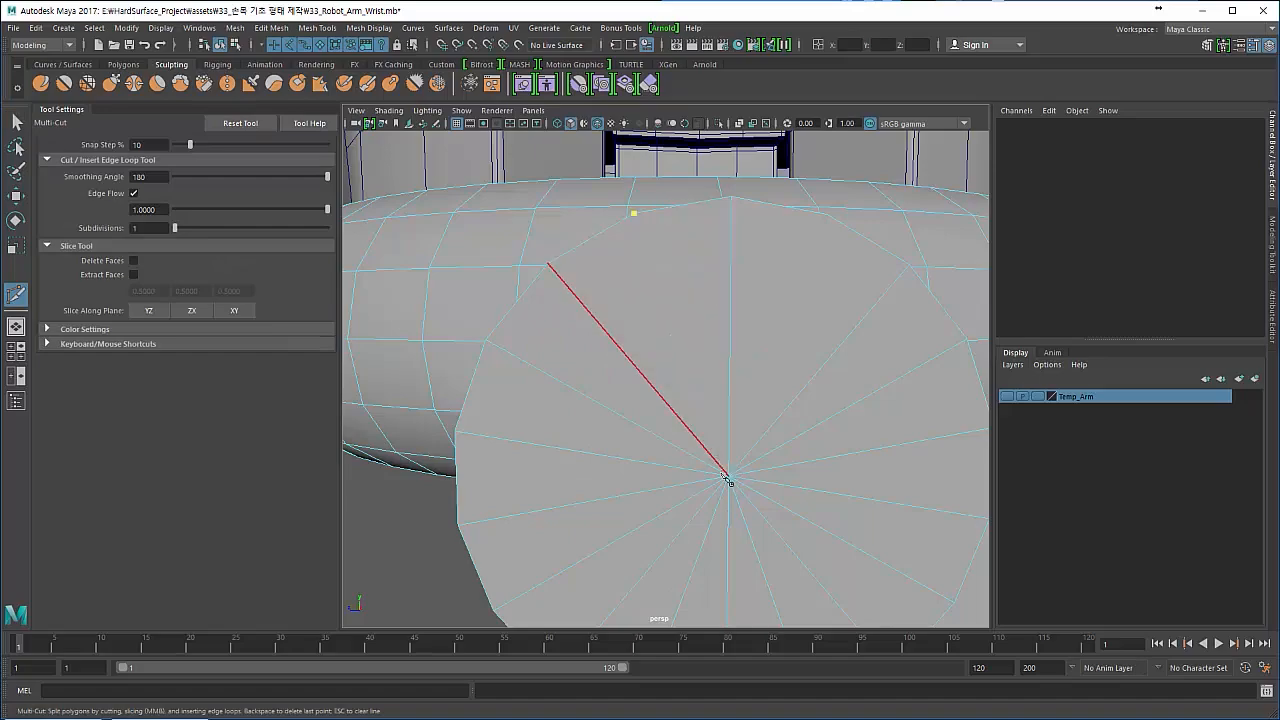
click(708, 468)
alt+drag(529, 386, 726, 320)
scroll(620, 342, down, 5)
click(18, 120)
scroll(670, 378, down, 3)
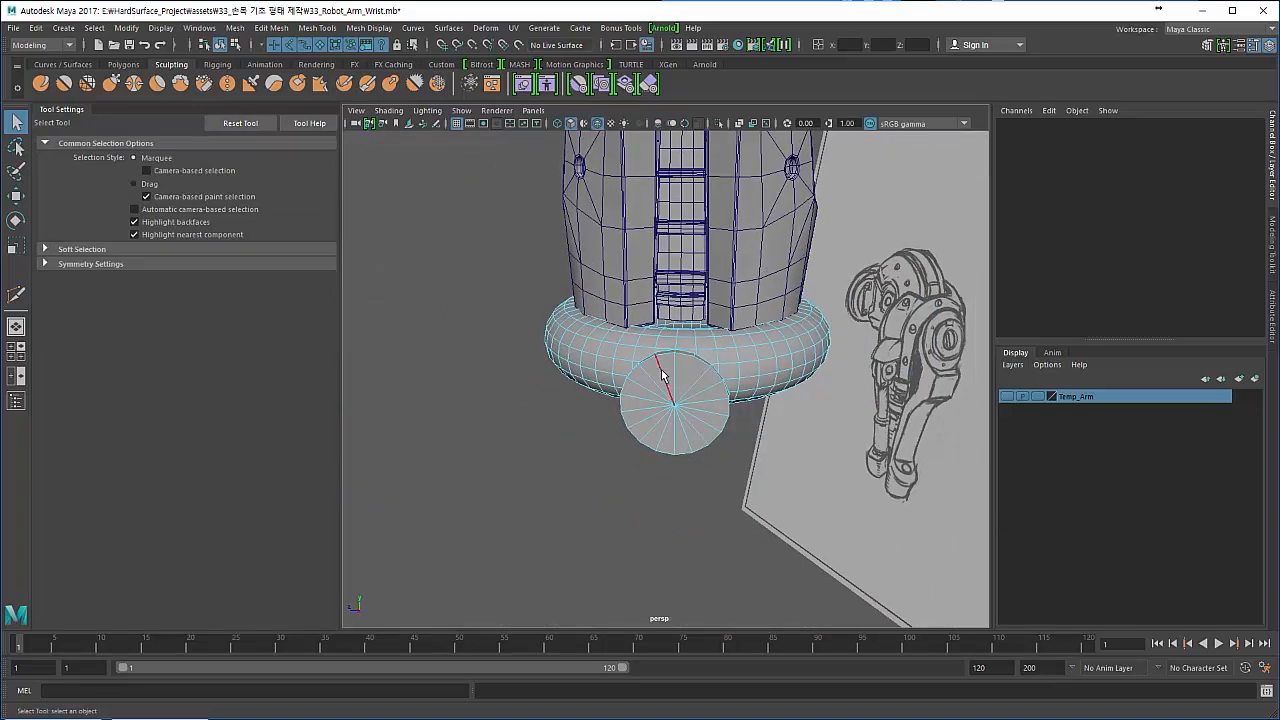
- Return to object selection and isolate the combined ring-and-disc mesh in the view
key(F8)
key(F8)
click(496, 393)
click(606, 358)
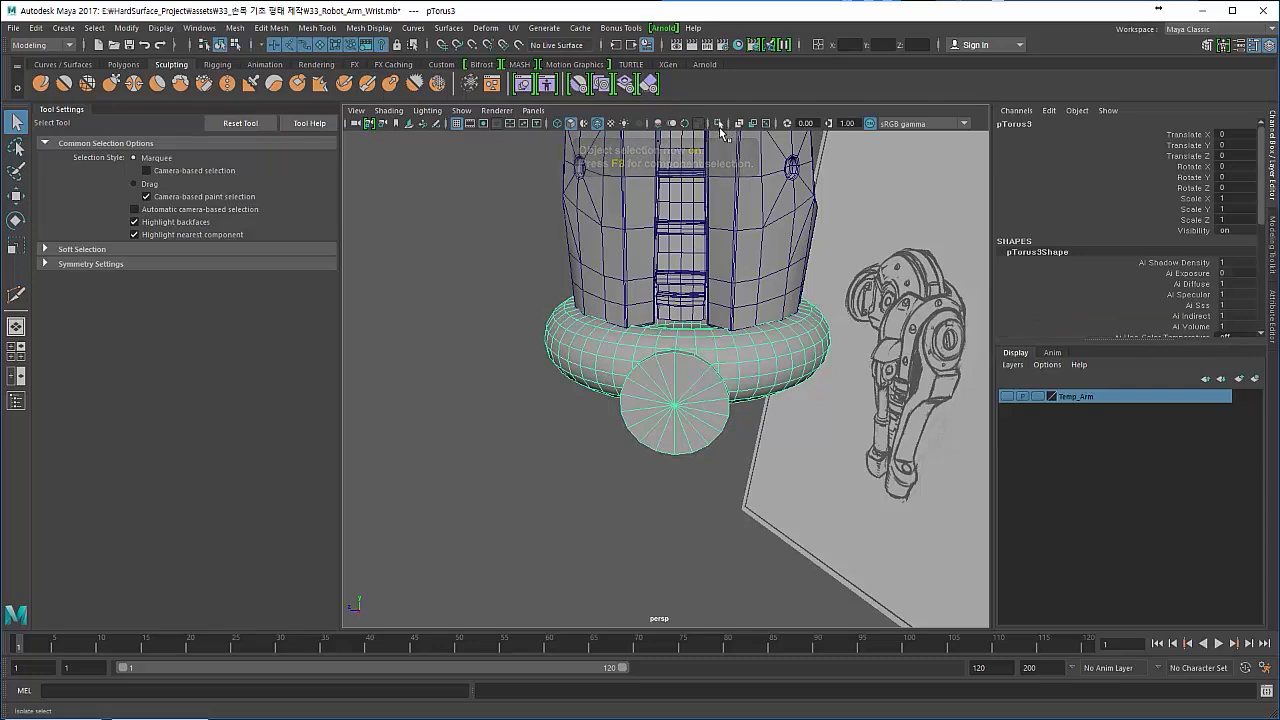
click(719, 123)
right_drag(602, 322, 601, 358)
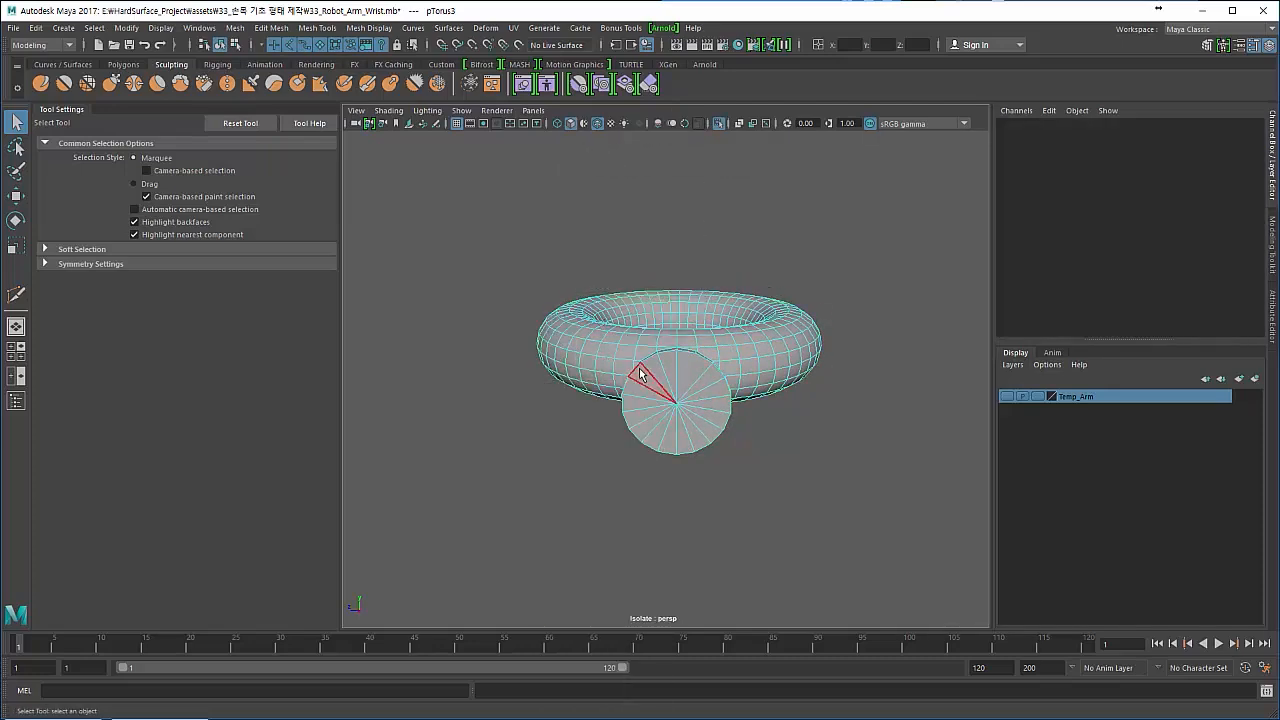
- Delete the faces on one side of the disc's vertical centre line and reselect the remaining mesh as an object
drag(952, 594, 954, 596)
alt+drag(640, 215, 632, 423)
key(Delete)
alt+drag(508, 408, 651, 373)
key(F8)
click(529, 449)
click(545, 388)
- Examine from several angles the seam where the disc's rim meets the ring's edge loops
alt+right_drag(651, 373, 735, 423)
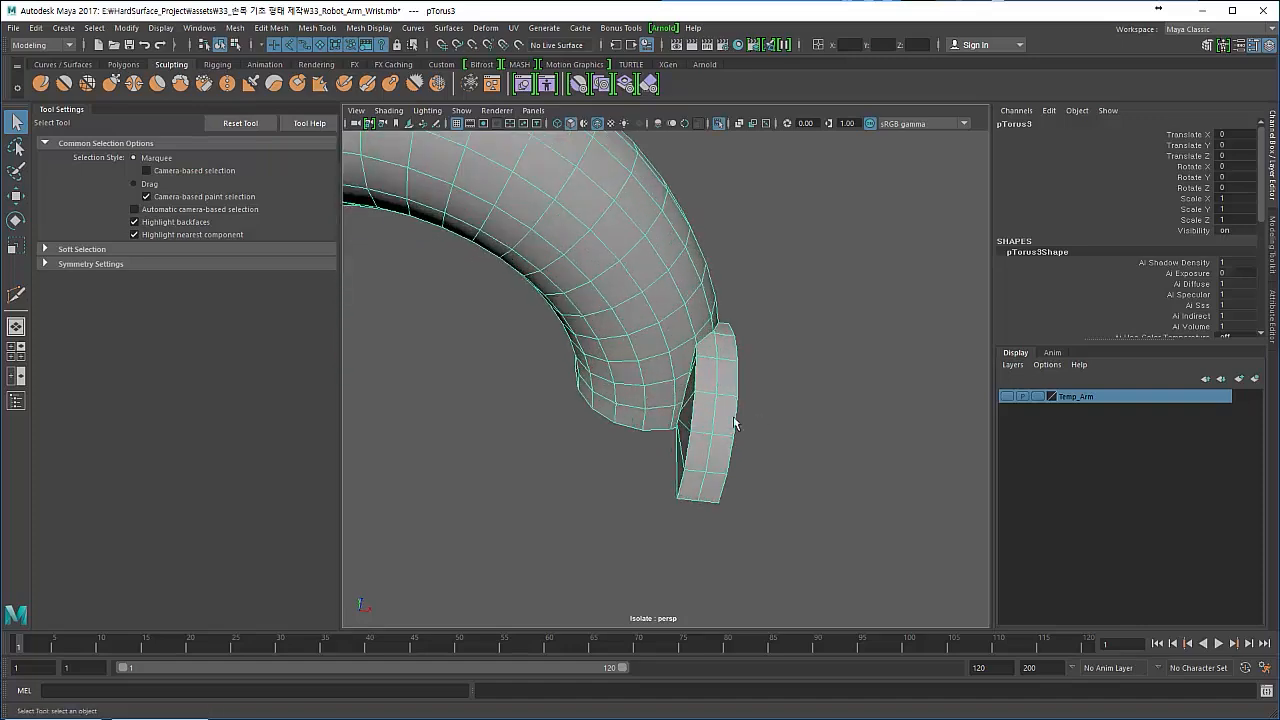
alt+drag(735, 423, 628, 490)
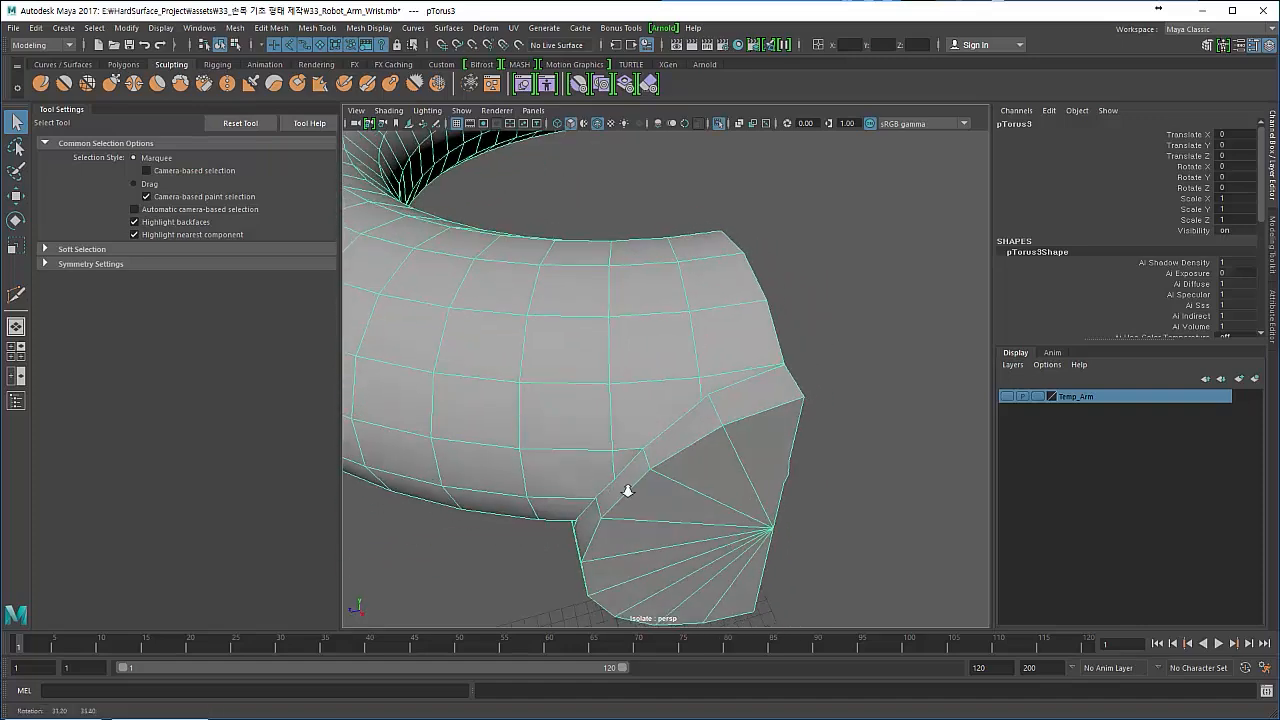
alt+right_drag(628, 490, 690, 482)
mouse_move(690, 482)
alt+mouse_down()
mouse_move(608, 466)
mouse_move(669, 471)
alt+mouse_up()
alt+right_drag(669, 471, 694, 466)
alt+drag(694, 466, 680, 363)
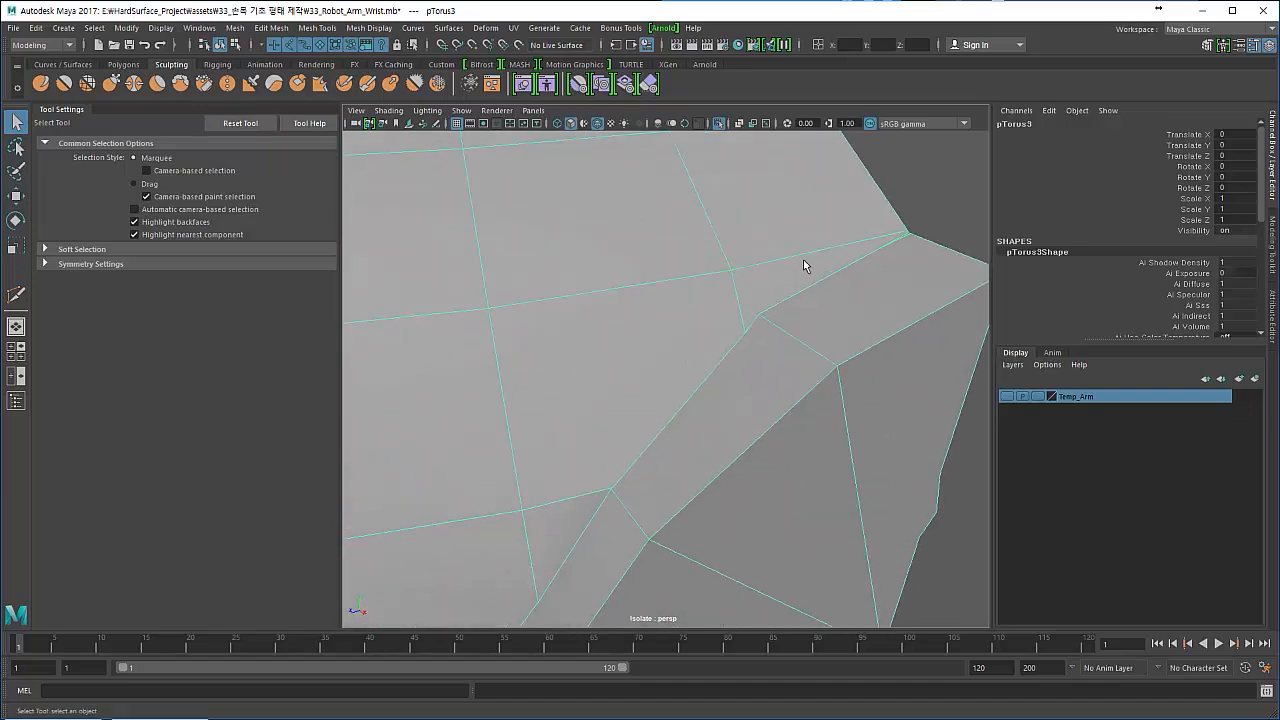
alt+drag(803, 288, 620, 302)
alt+right_drag(642, 320, 711, 332)
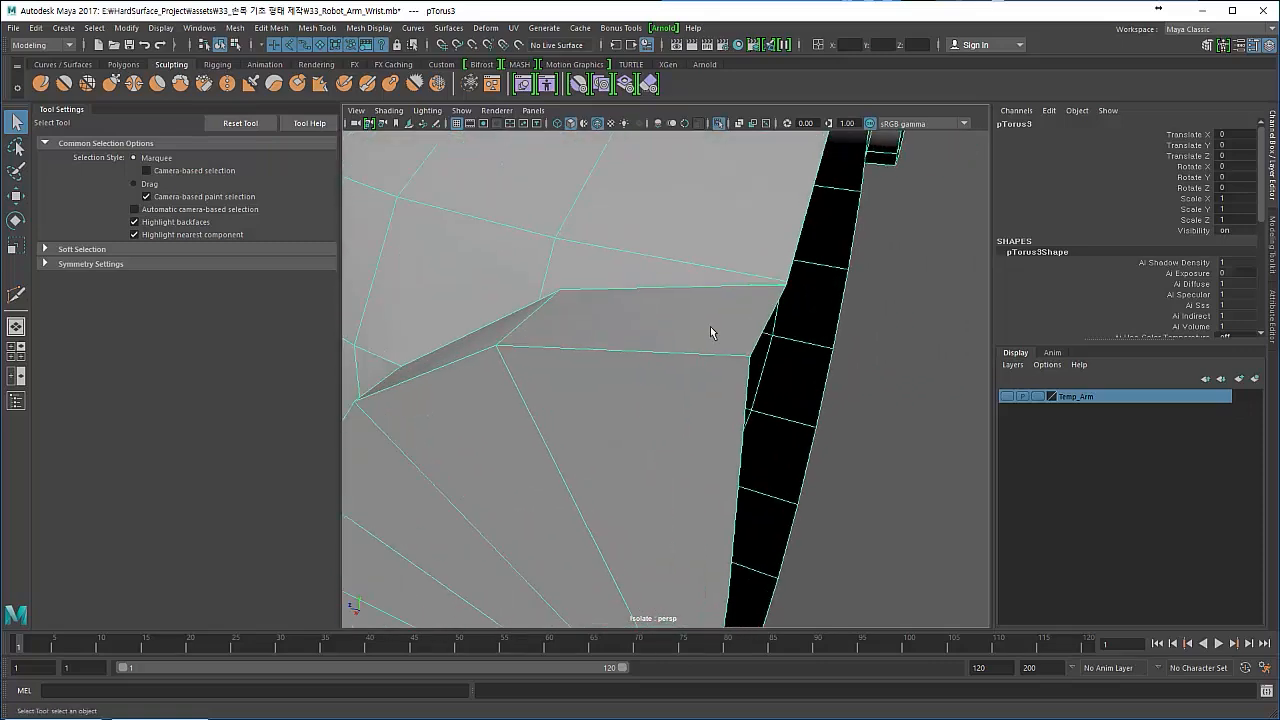
- Delete the two edge segments along the uppermost part of the seam between ring and disc
alt+drag(695, 325, 694, 329)
right_drag(693, 310, 697, 277)
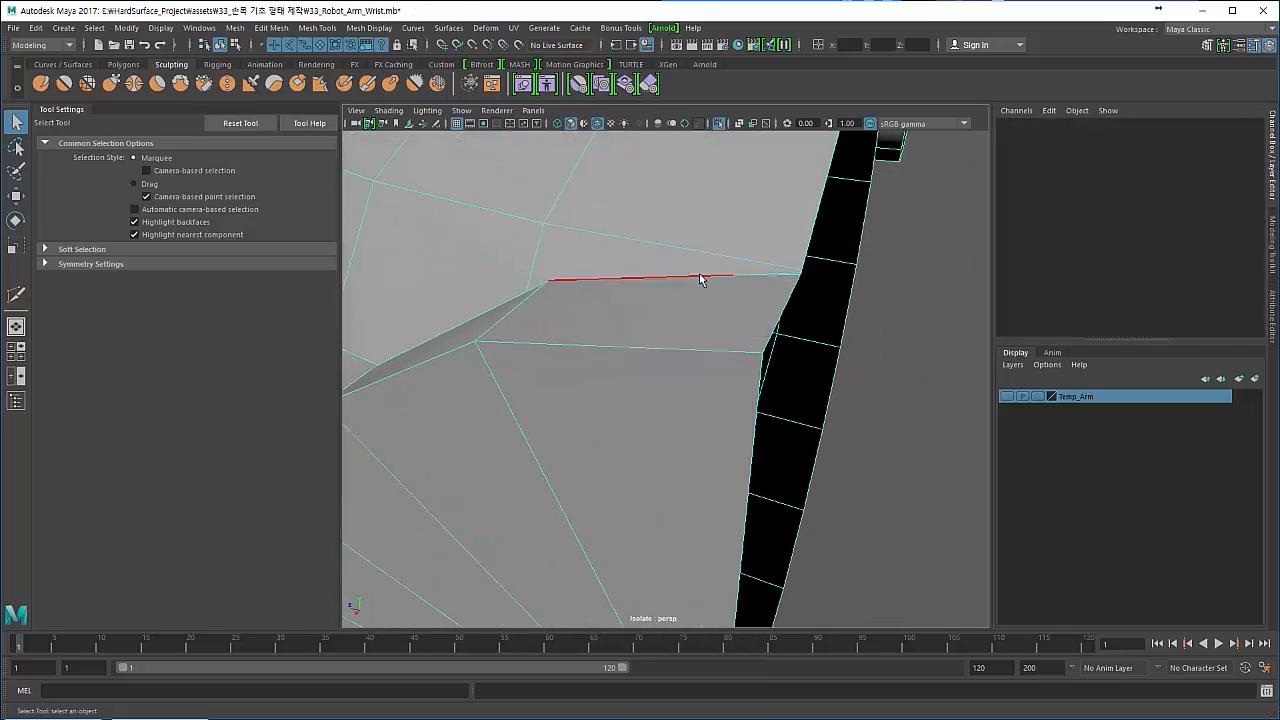
click(700, 275)
alt+drag(683, 315, 708, 321)
key(Delete)
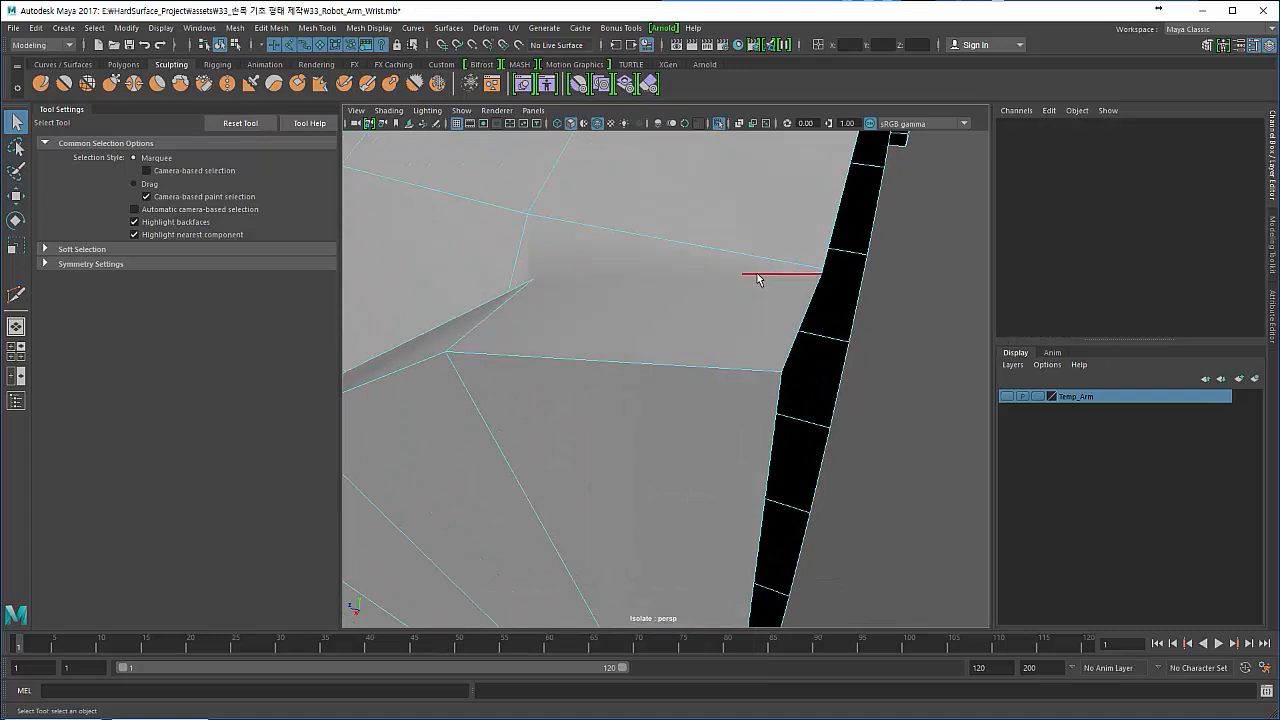
click(759, 273)
key(Delete)
right_drag(627, 324, 627, 296)
drag(827, 293, 827, 293)
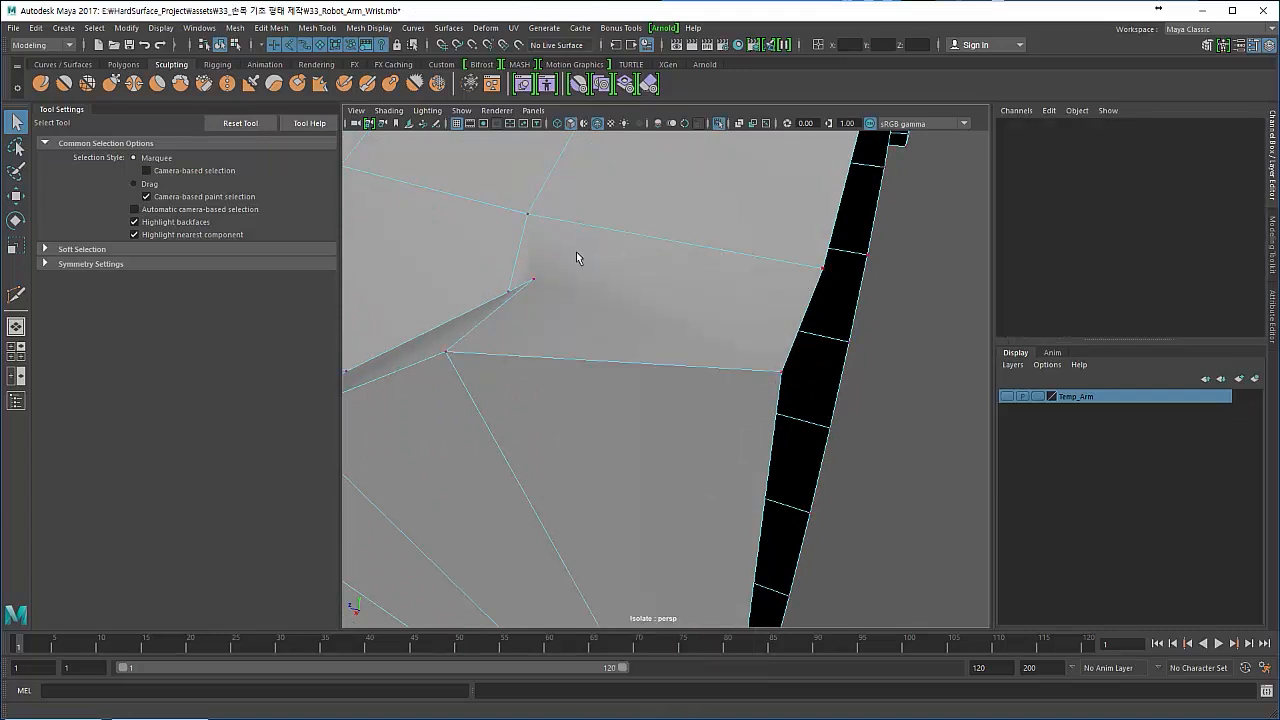
- Cut a new edge with Multi-Cut from the seam's corner vertex to about 24% along the open border edge
drag(511, 262, 600, 317)
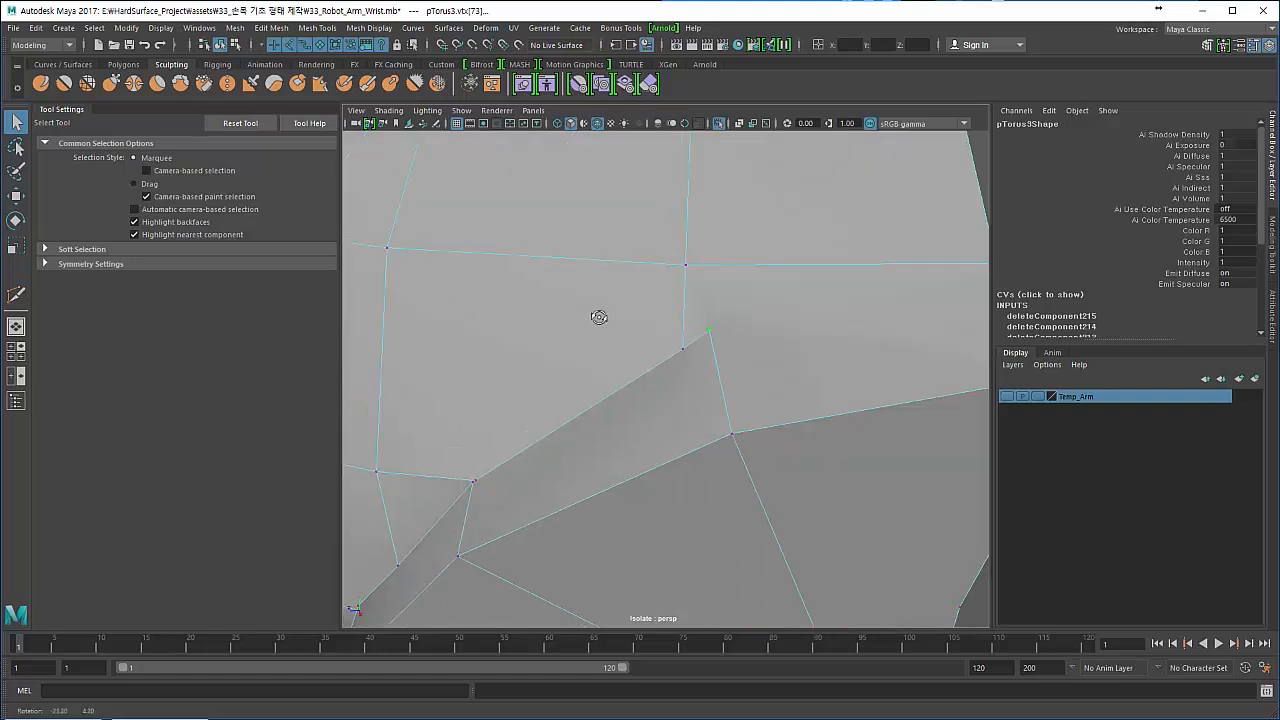
alt+right_drag(682, 346, 667, 339)
shift+right_click(687, 340)
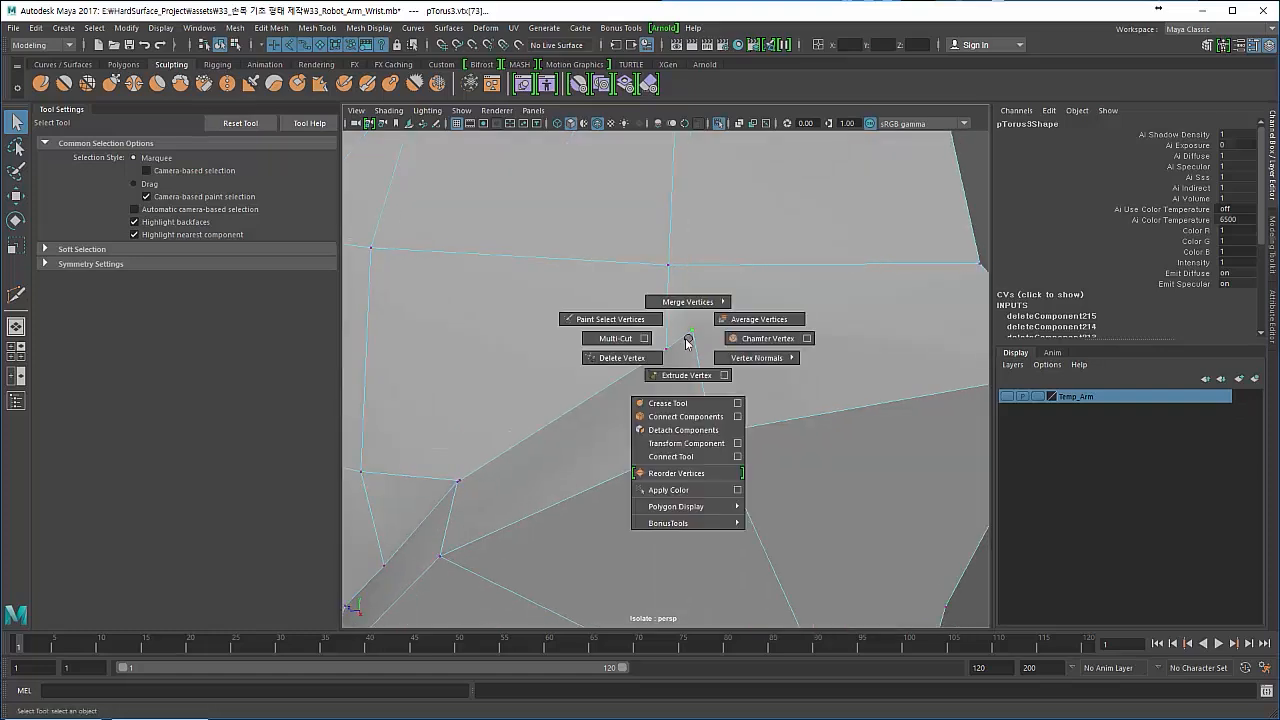
click(610, 340)
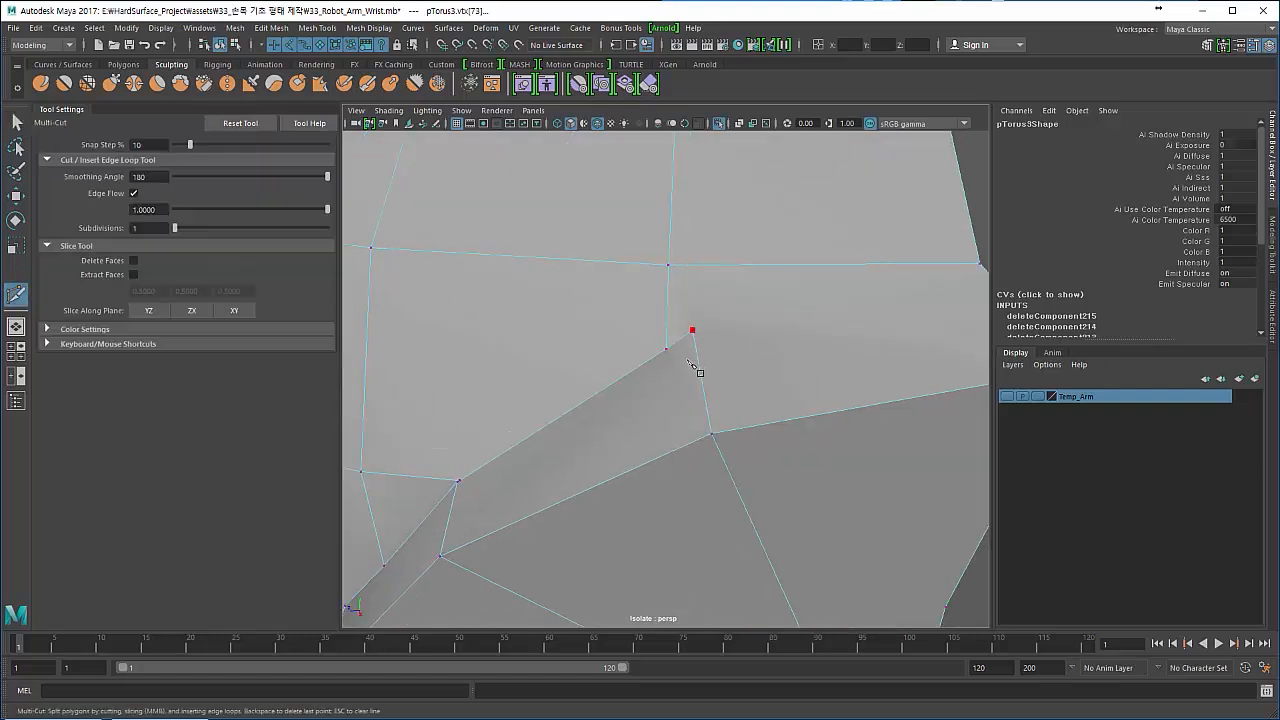
click(692, 332)
alt+middle_drag(903, 341, 752, 338)
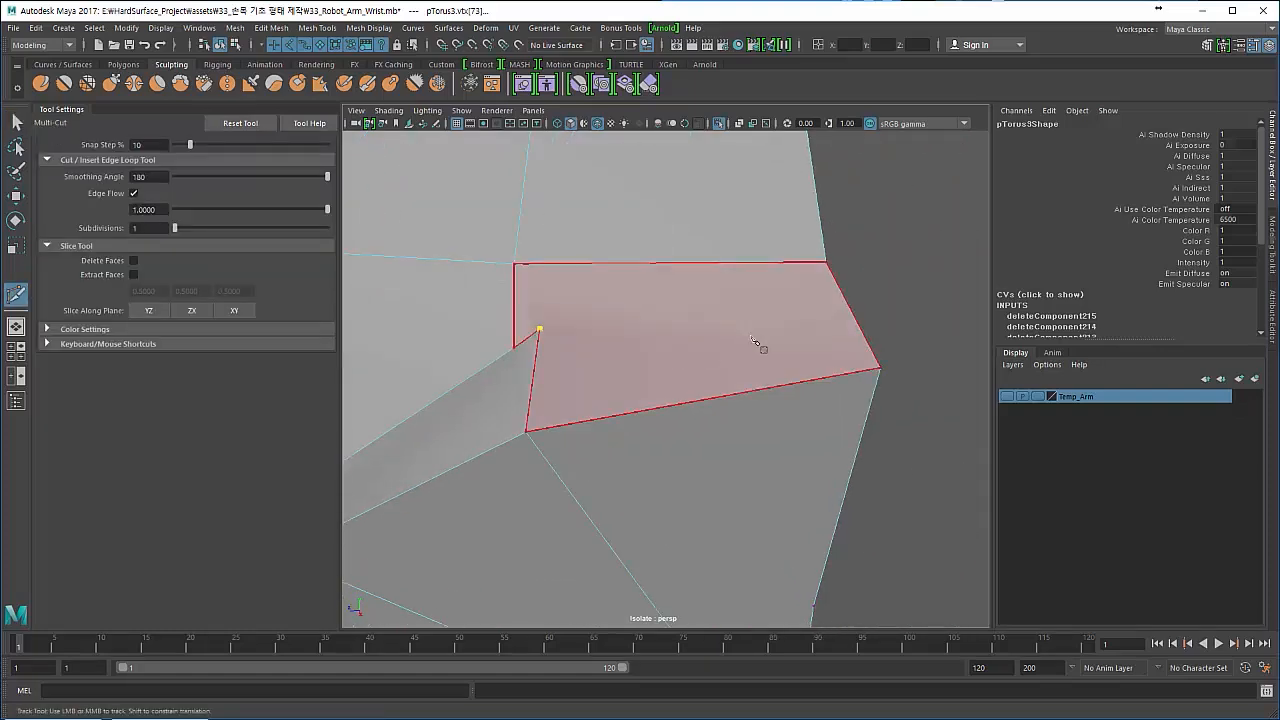
click(834, 289)
alt+drag(614, 392, 634, 282)
alt+middle_drag(634, 282, 698, 342)
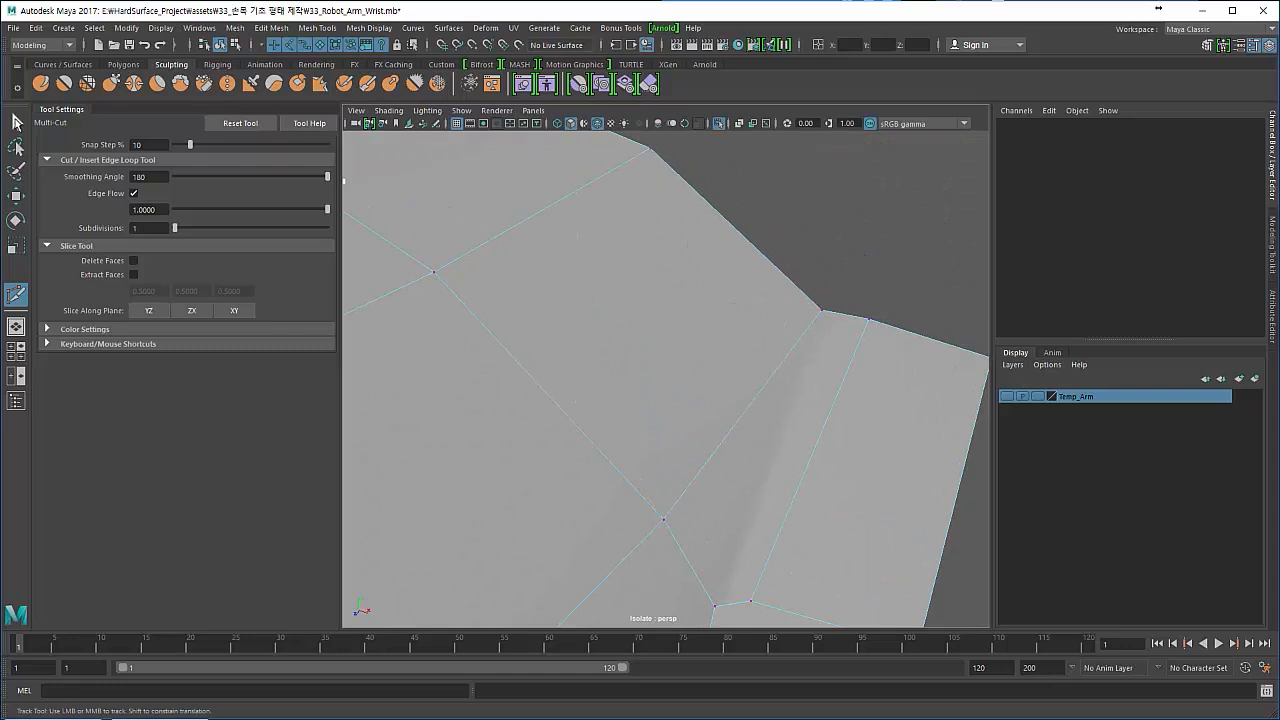
key(q)
- Remove the leftover vertex at the open border beside the new cut
right_drag(823, 322, 748, 325)
alt+drag(724, 342, 735, 331)
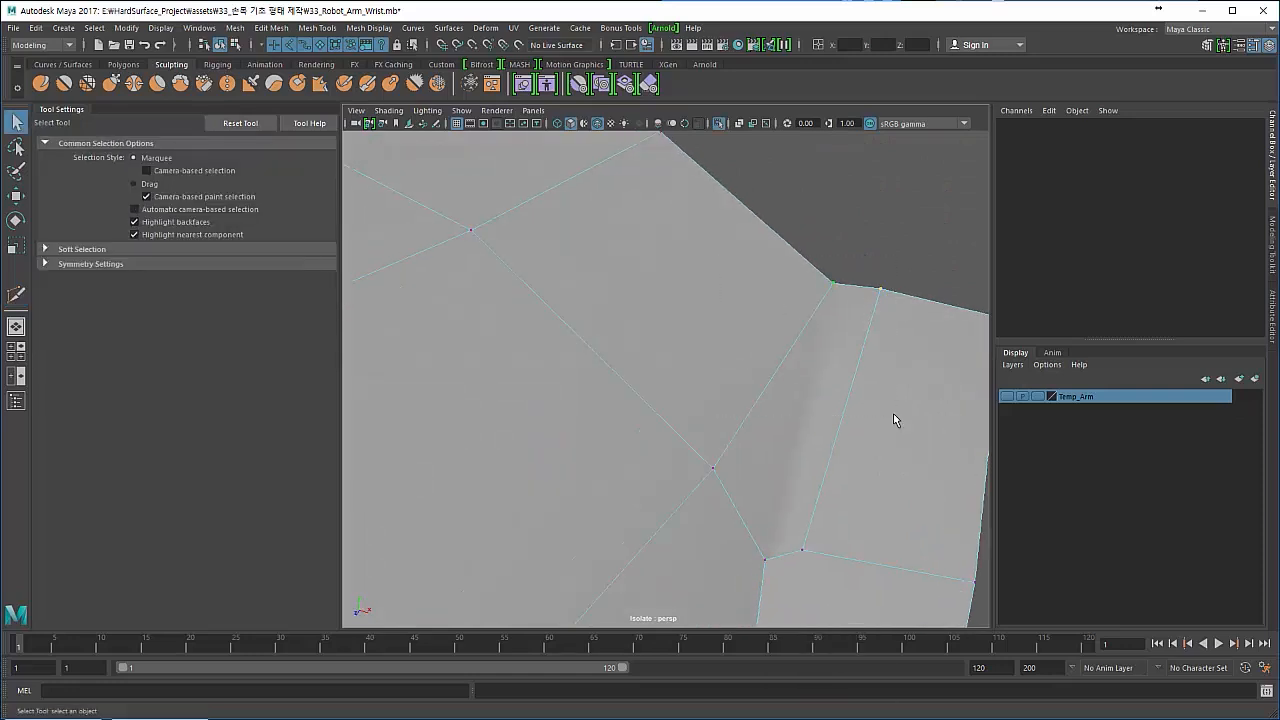
click(880, 289)
click(812, 353)
click(833, 284)
alt+drag(690, 462, 888, 384)
- Select the new seam edge with the Move tool and inspect how it sits between ring and disc
click(596, 347)
key(w)
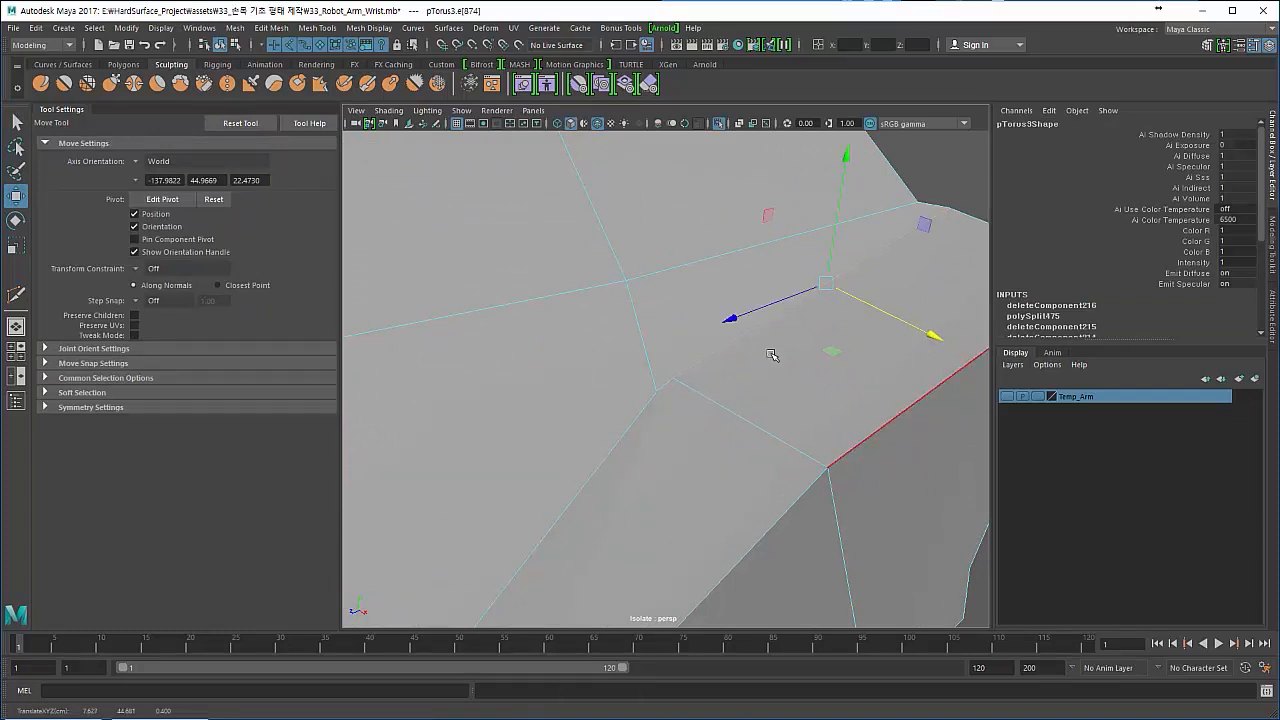
alt+drag(771, 355, 652, 341)
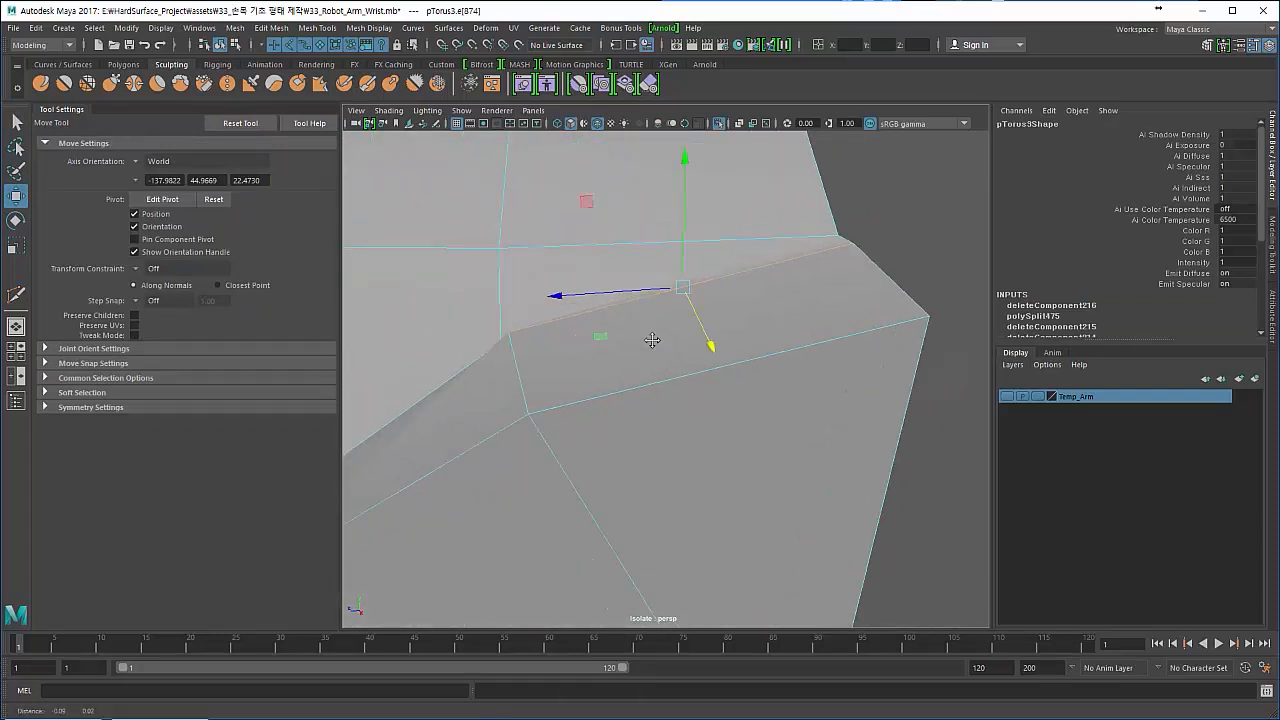
alt+middle_drag(652, 341, 652, 350)
alt+drag(552, 350, 669, 360)
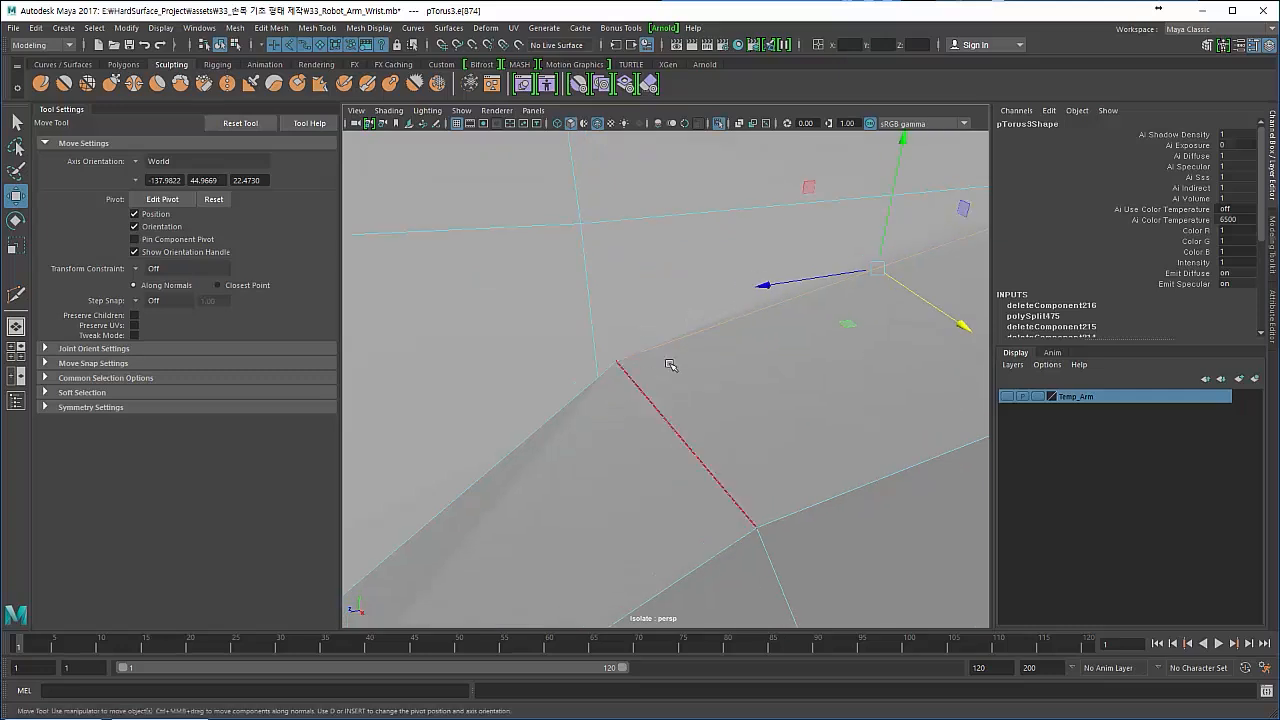
- Weld the ring's loop-end vertex to the adjacent seam corner vertex with the Target Weld Tool
shift+right_click(676, 364)
key(F8)
shift+right_click(678, 346)
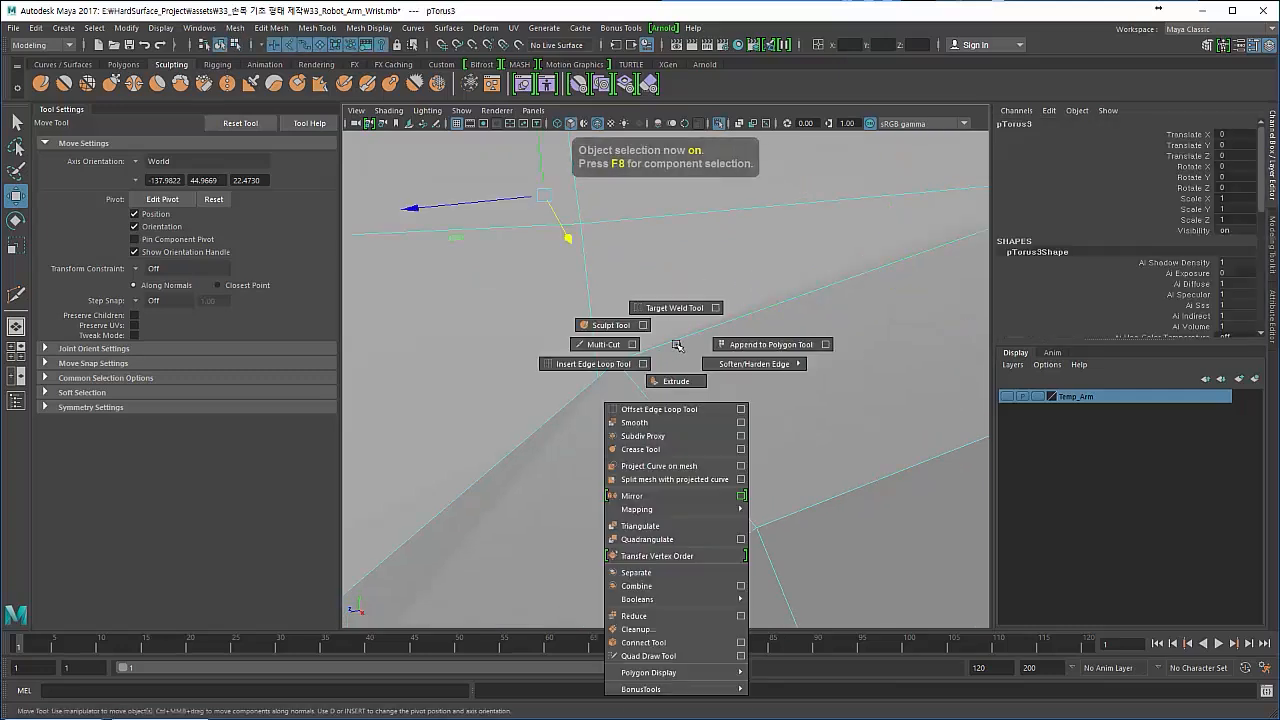
click(681, 308)
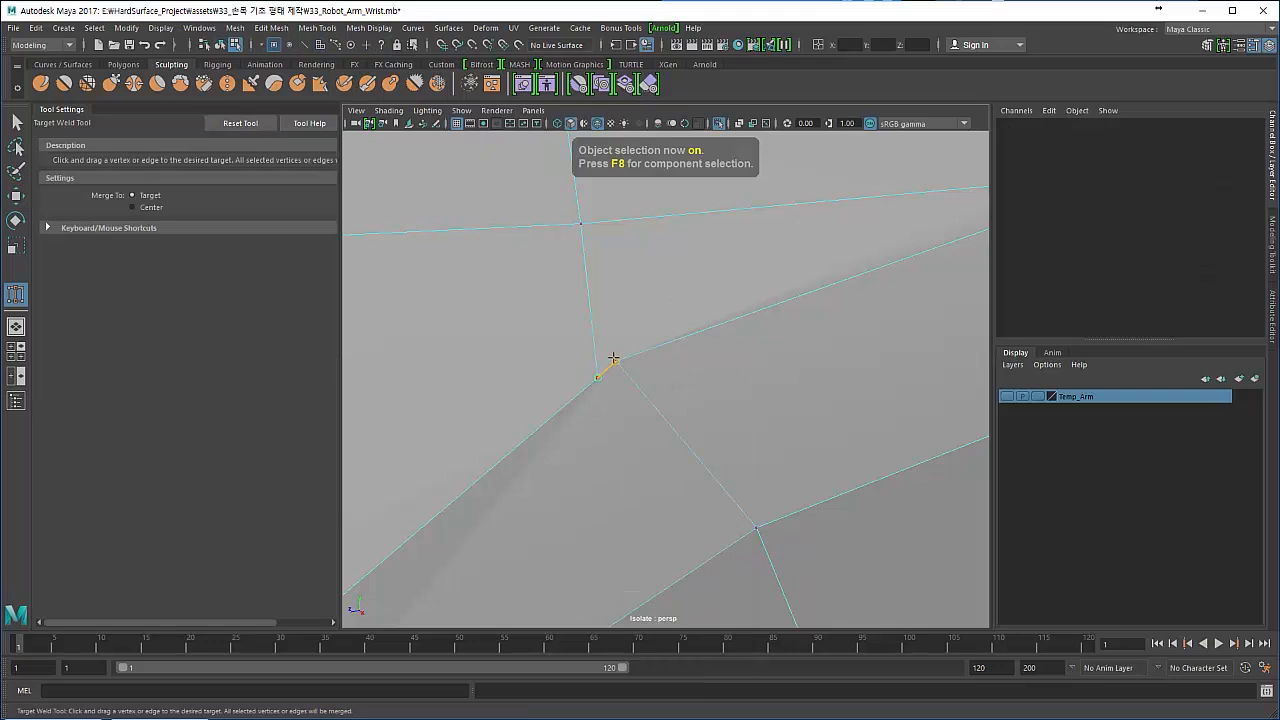
drag(613, 358, 612, 356)
scroll(578, 388, down, 5)
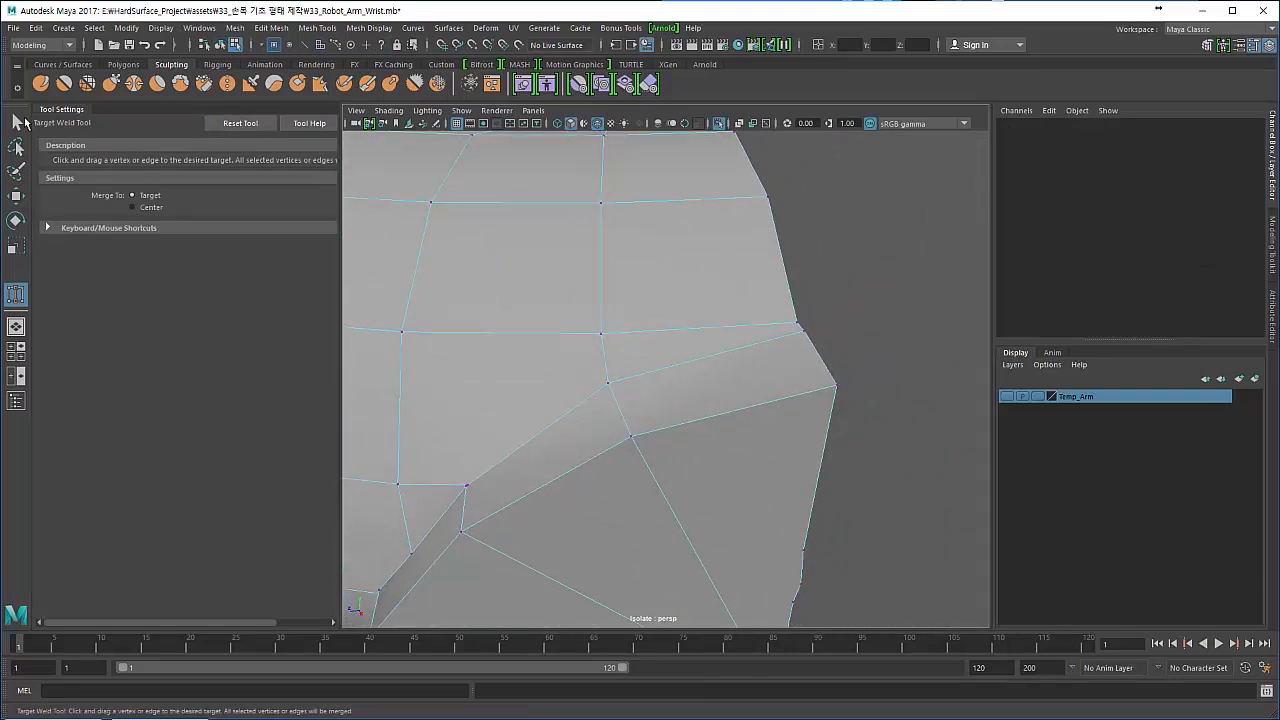
- Preview the mesh smoothed, return it to the unsmoothed display, and look over the rest of the seam
click(17, 121)
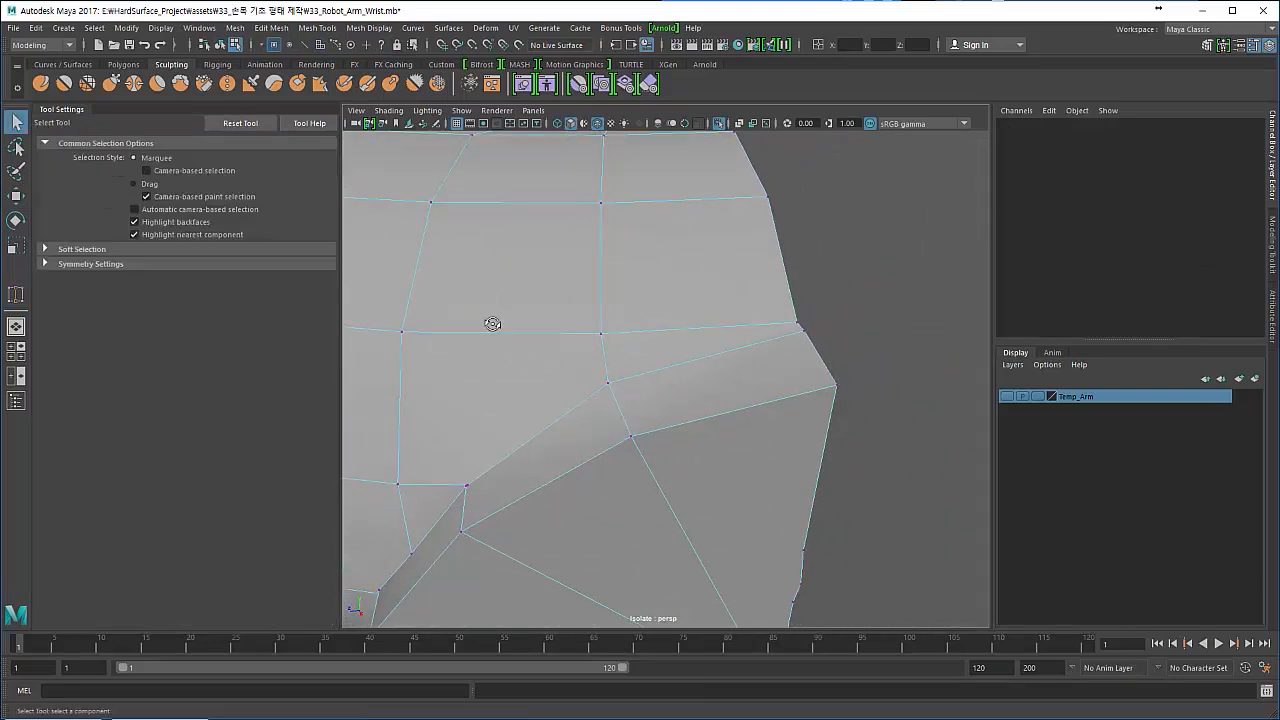
alt+drag(491, 323, 566, 397)
key(F8)
key(3)
key(1)
right_drag(566, 397, 582, 252)
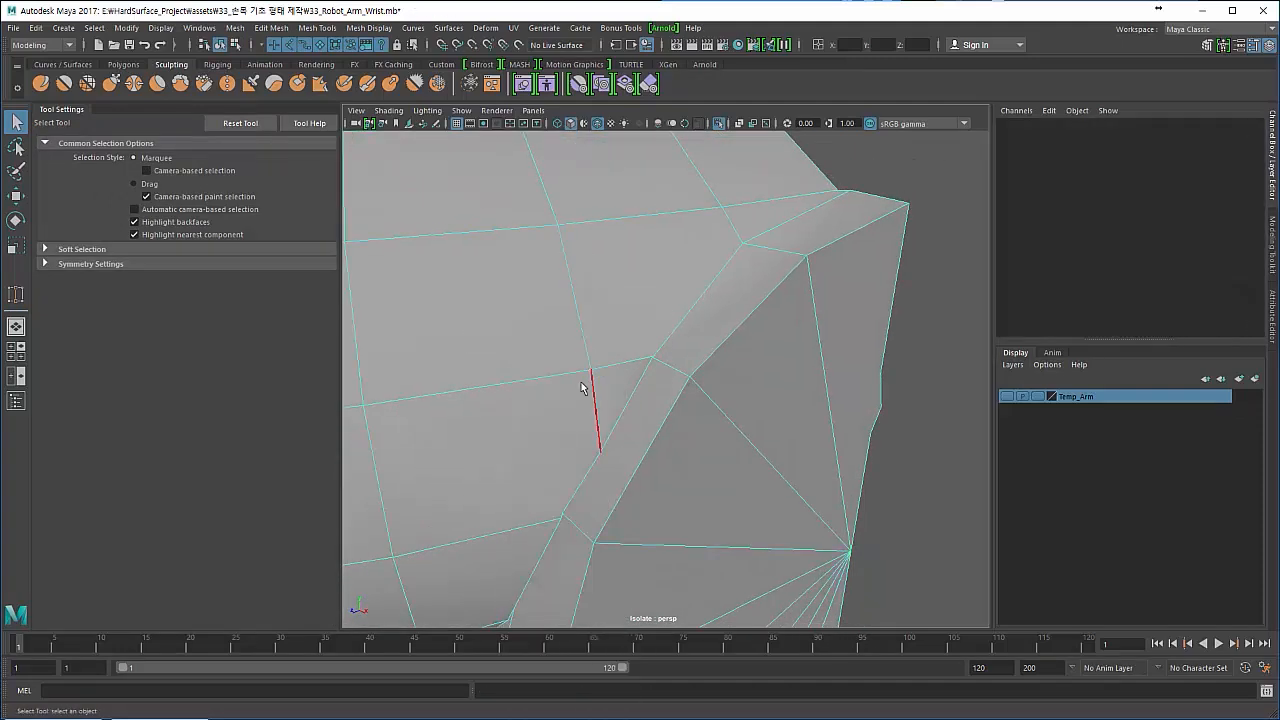
- Delete the short ring edge running into the next stretch of the seam, together with its leftover seam vertex
alt+drag(584, 380, 568, 384)
click(567, 388)
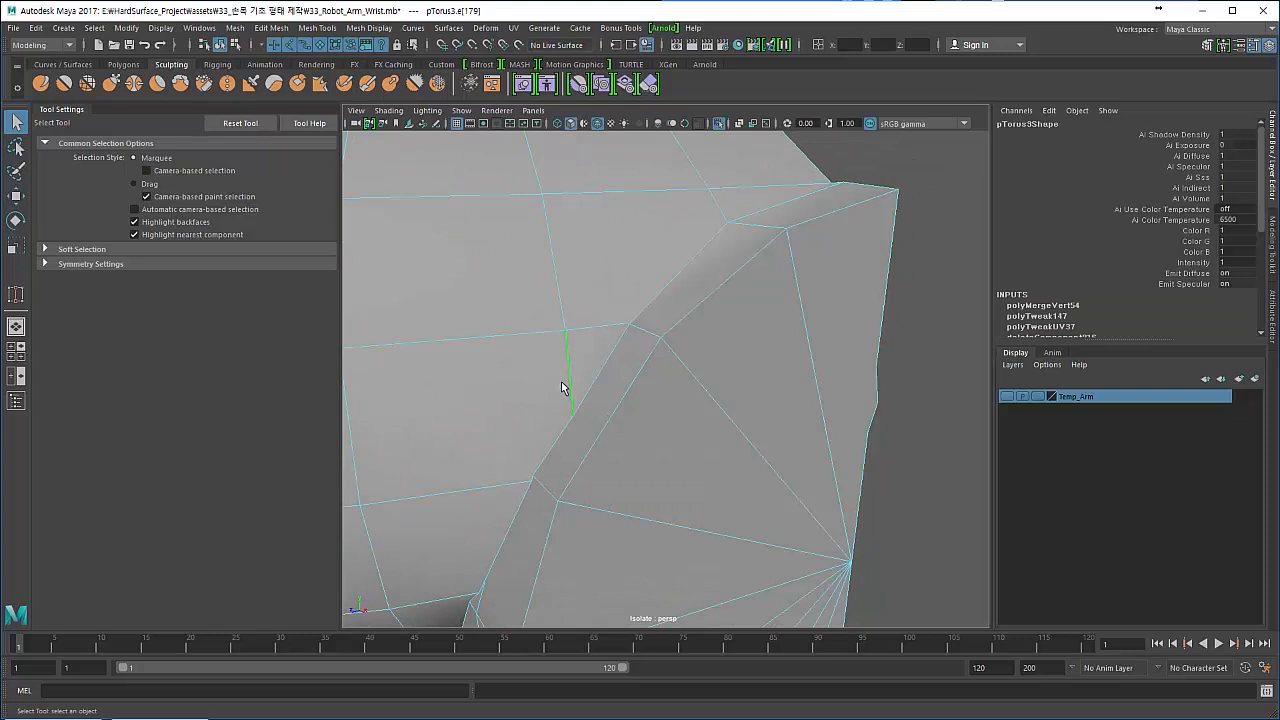
key(Delete)
right_drag(571, 382, 515, 324)
drag(546, 384, 593, 425)
key(Delete)
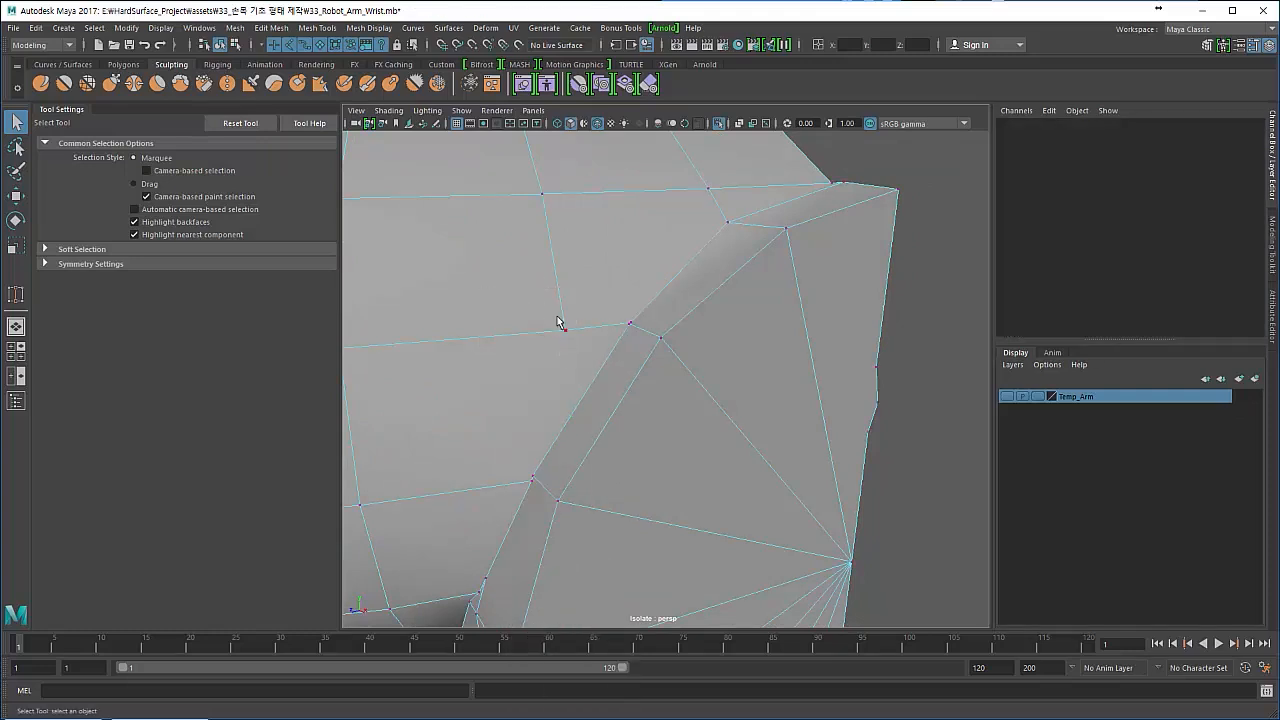
- Weld the ring's edge-loop vertex onto the adjacent seam corner vertex with the Target Weld Tool
drag(614, 343, 610, 337)
drag(645, 327, 646, 328)
scroll(607, 369, up, 4)
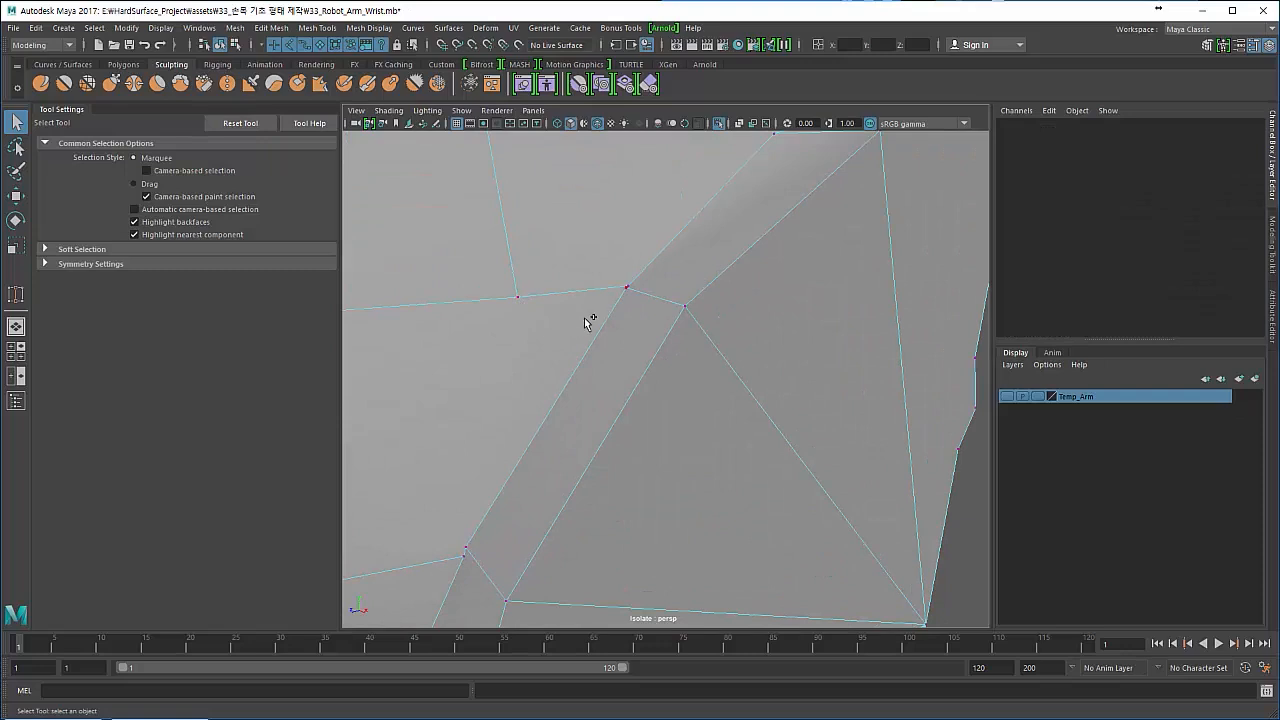
mouse_move(588, 321)
shift+right_down()
mouse_move(586, 300)
mouse_move(586, 312)
shift+right_up()
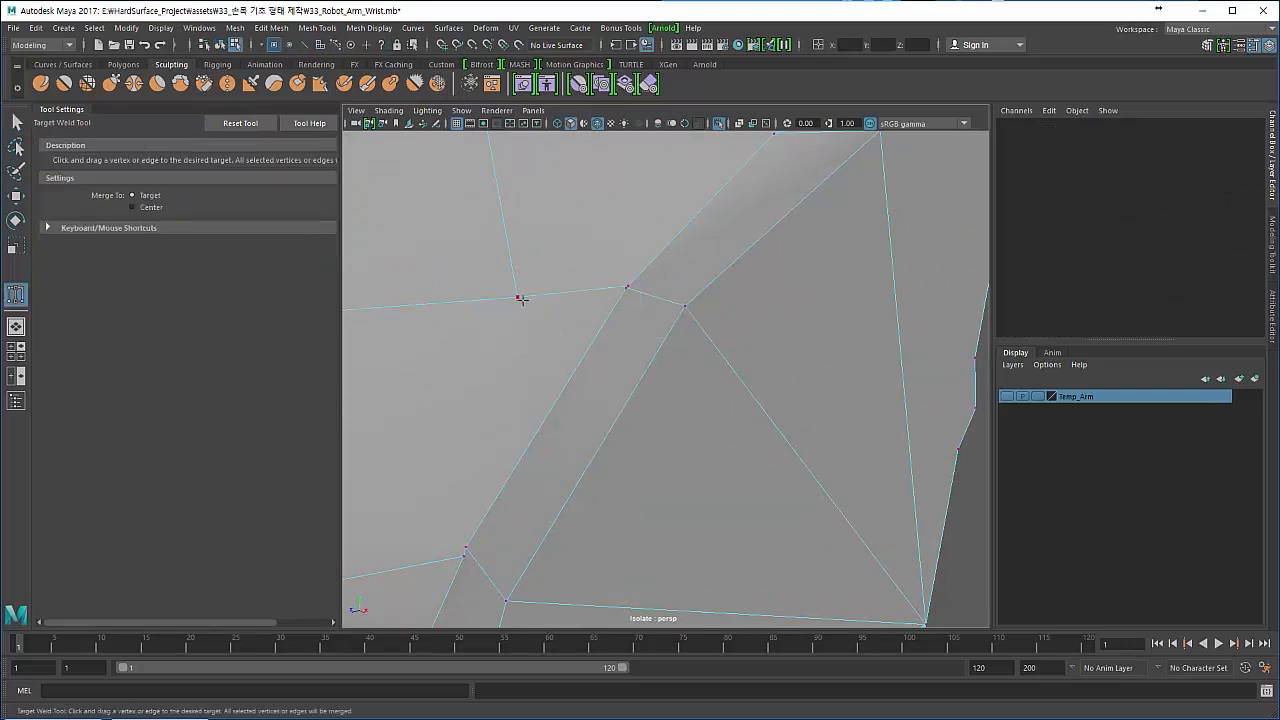
drag(622, 287, 624, 287)
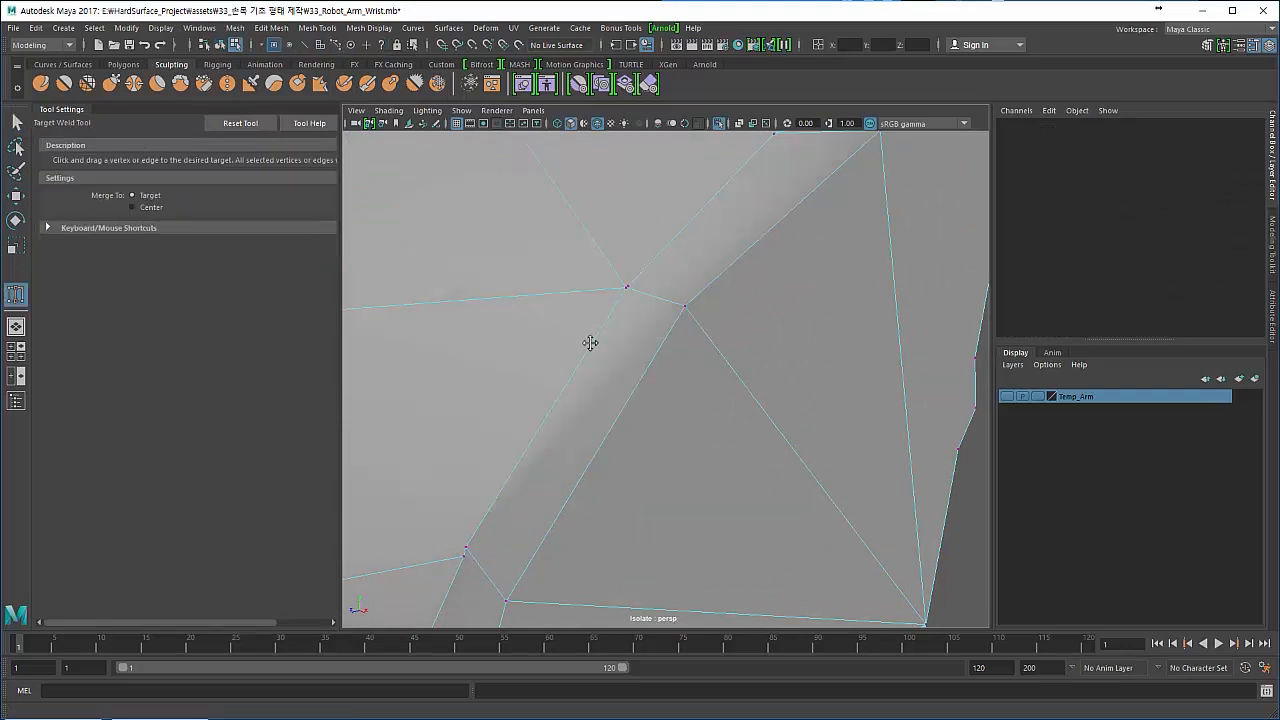
- Delete the leftover vertex lying right beside the welded seam corner
alt+middle_drag(591, 343, 603, 386)
alt+right_drag(603, 386, 660, 397)
alt+middle_drag(600, 381, 614, 404)
key(q)
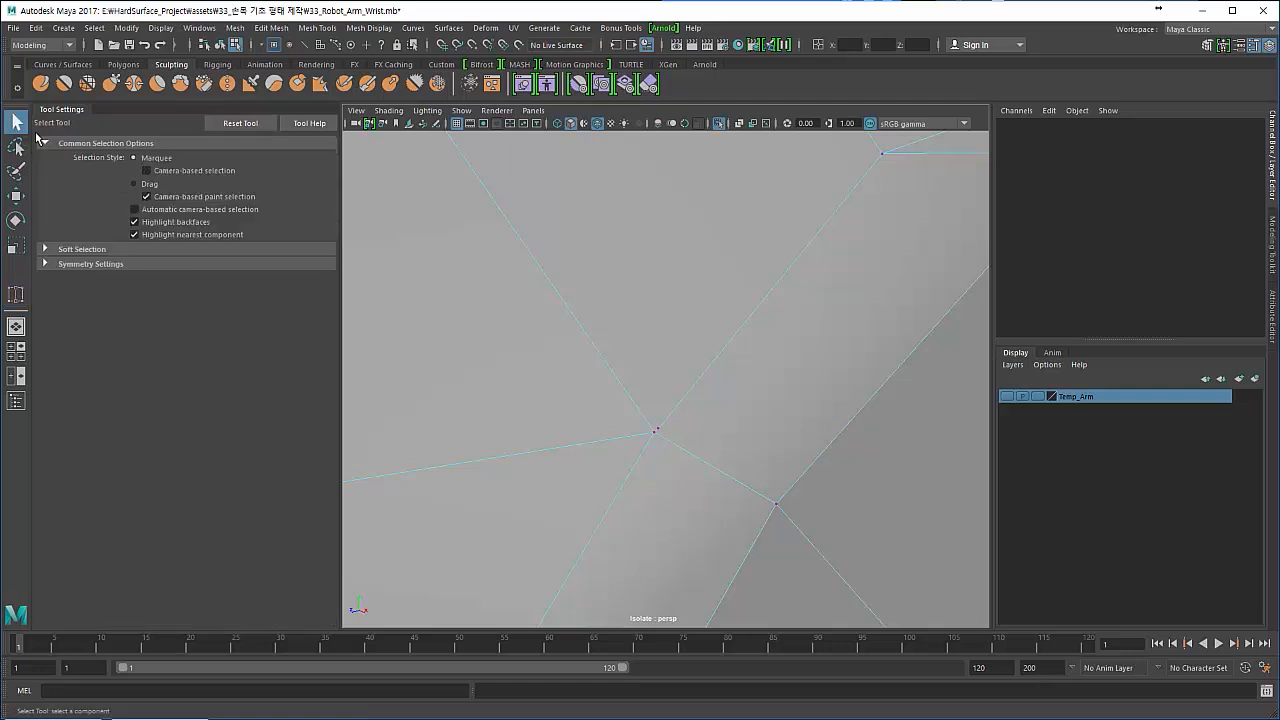
drag(665, 454, 667, 457)
alt+right_drag(641, 433, 677, 440)
key(Delete)
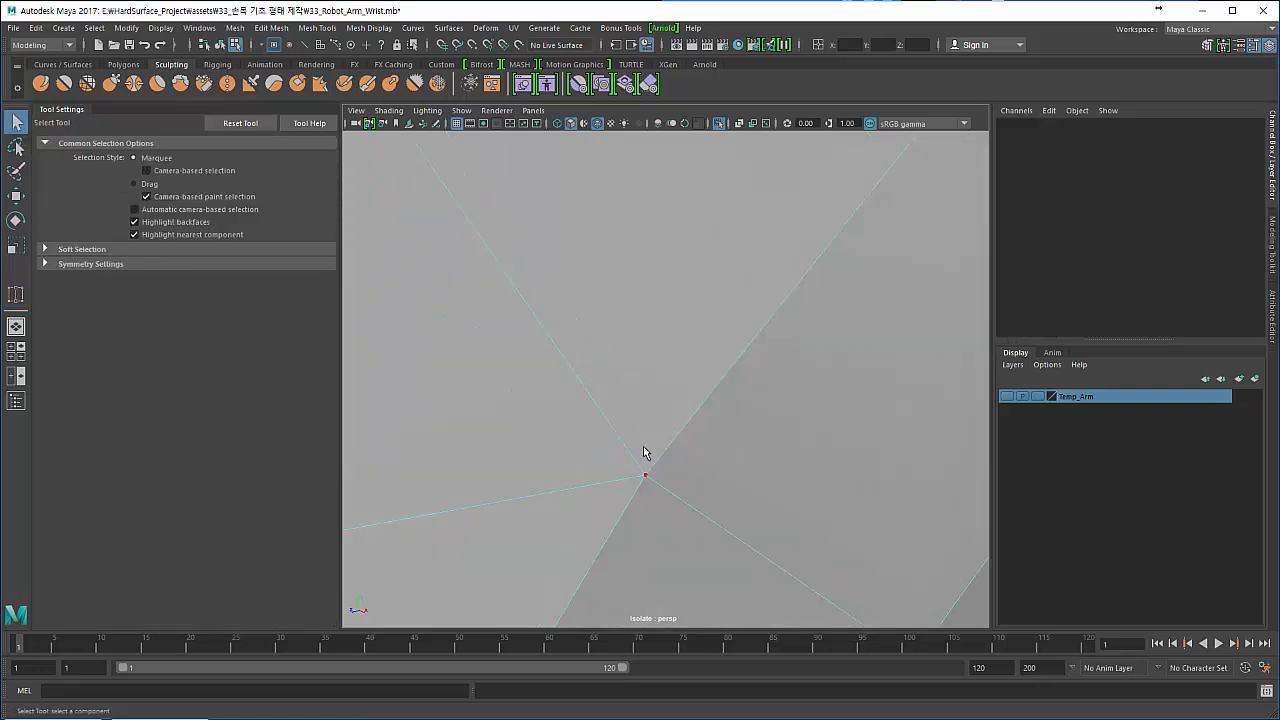
- Select the seam corner's vertices and combine them with Merge to Center
click(628, 472)
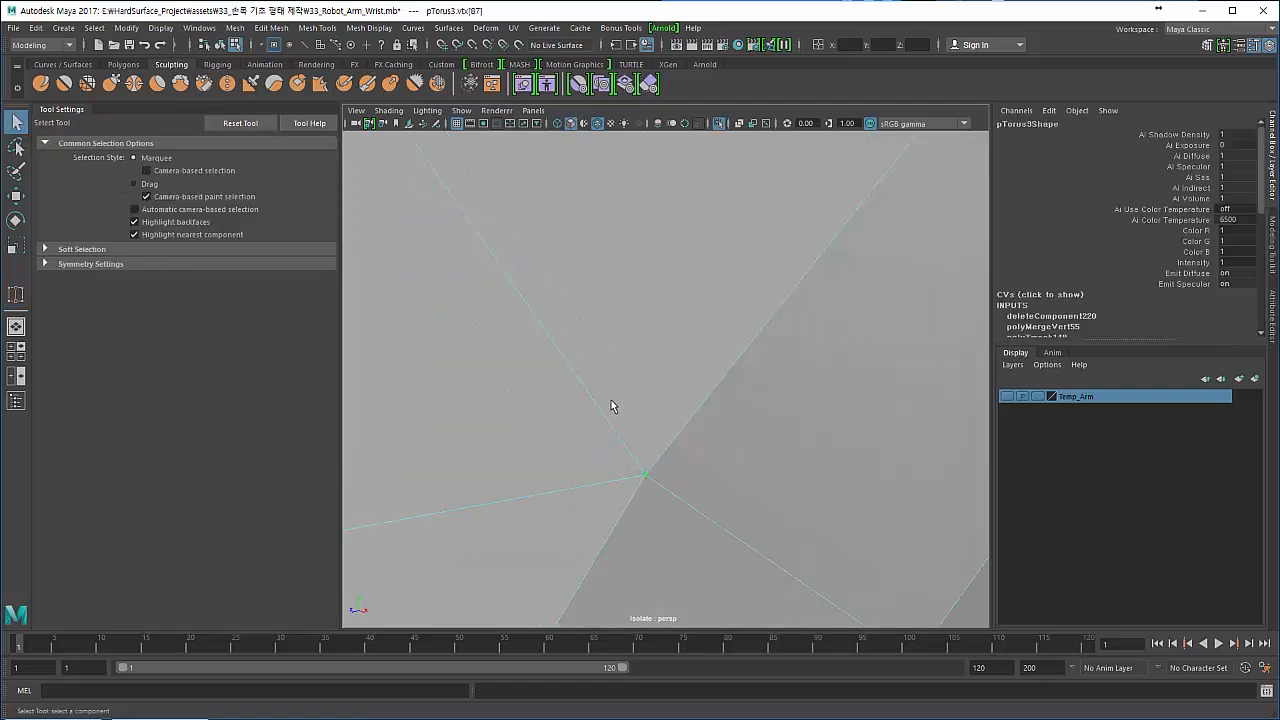
key(4)
key(5)
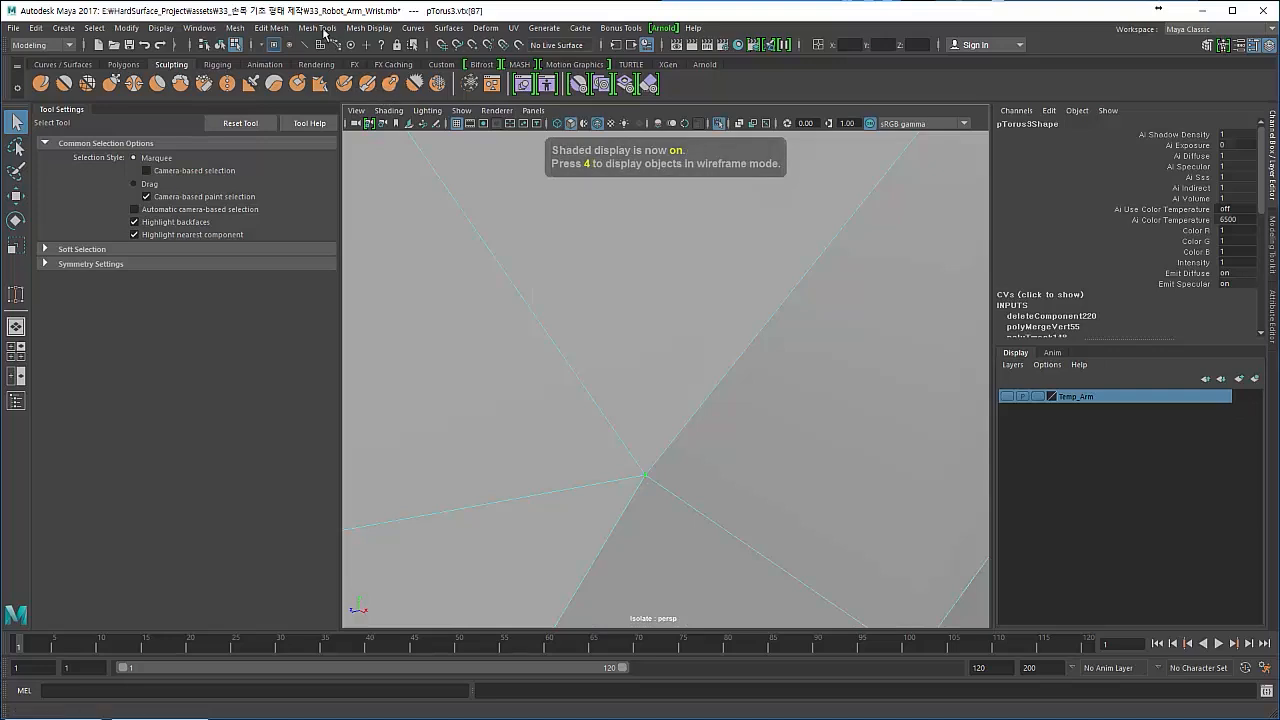
click(285, 29)
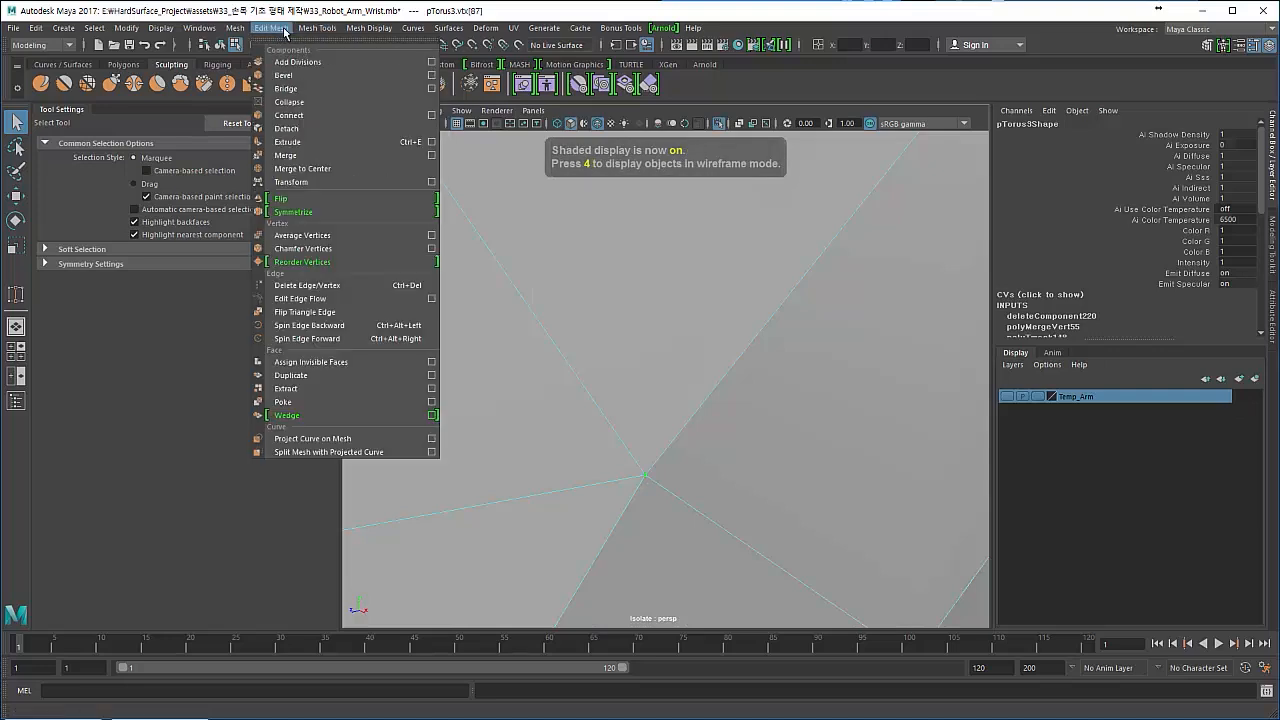
click(300, 168)
- Preview the mesh smoothed around the merged corner, and return to the unsmoothed display
alt+right_drag(629, 466, 551, 420)
key(3)
key(1)
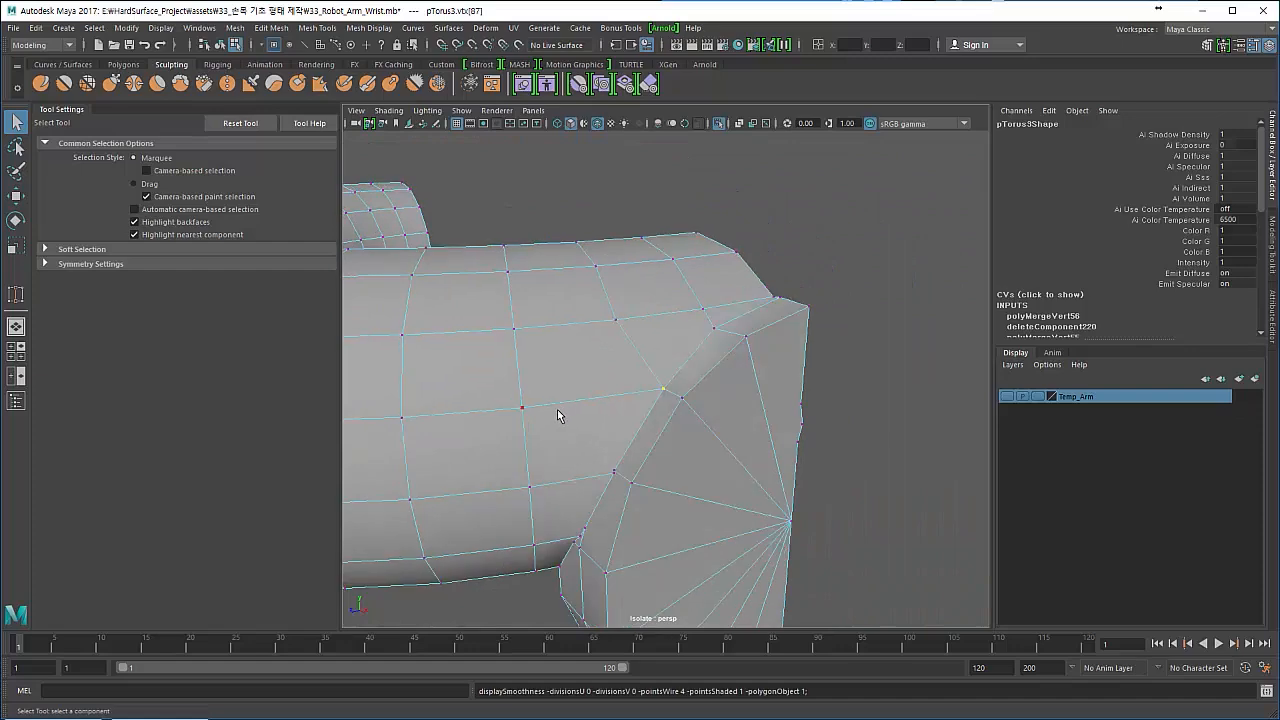
- Select ring edges near the seam for moving and set the Move tool's transform constraint to Edge
alt+drag(595, 420, 609, 376)
right_drag(609, 321, 614, 273)
scroll(611, 320, down, 2)
double_click(609, 327)
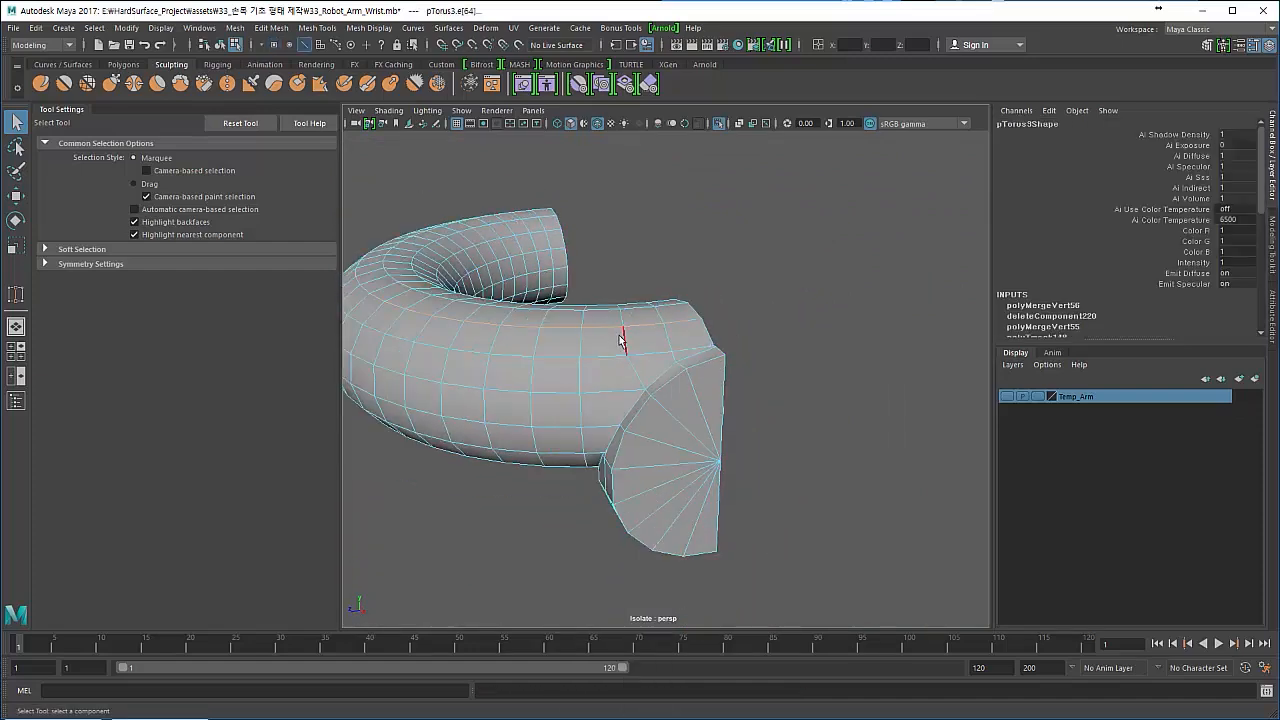
alt+drag(609, 350, 822, 388)
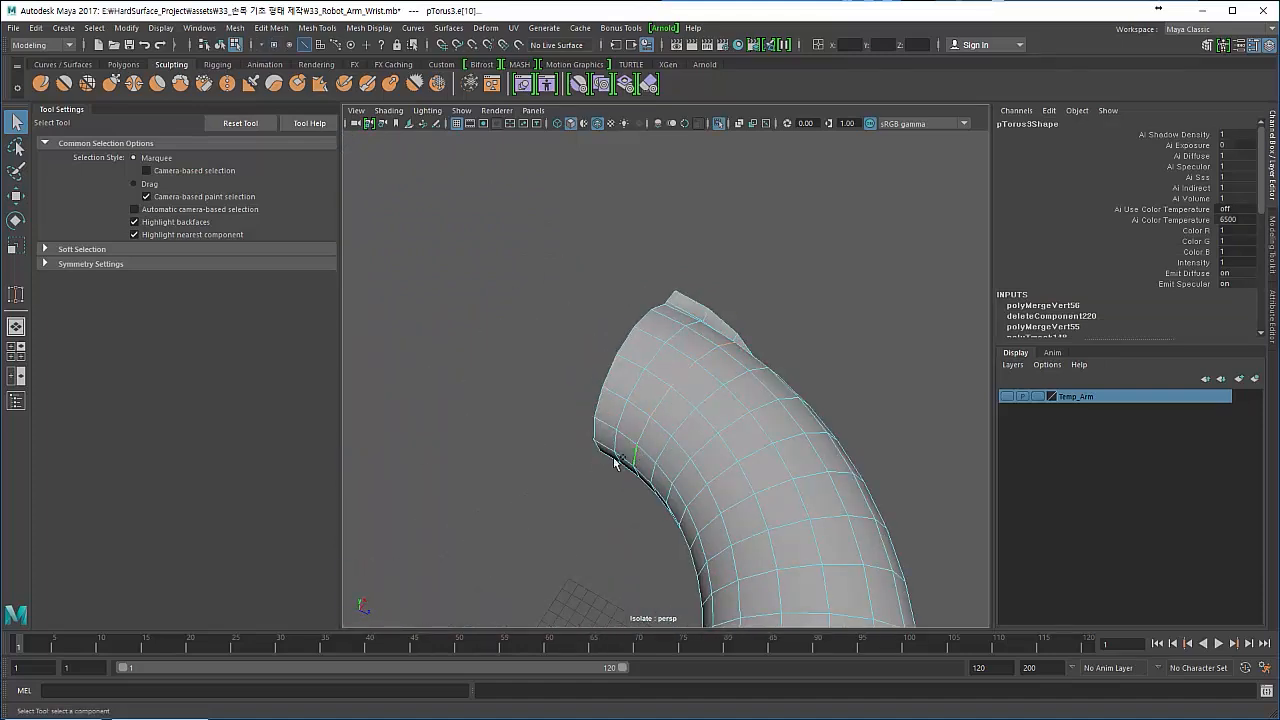
alt+drag(615, 462, 520, 405)
key(w)
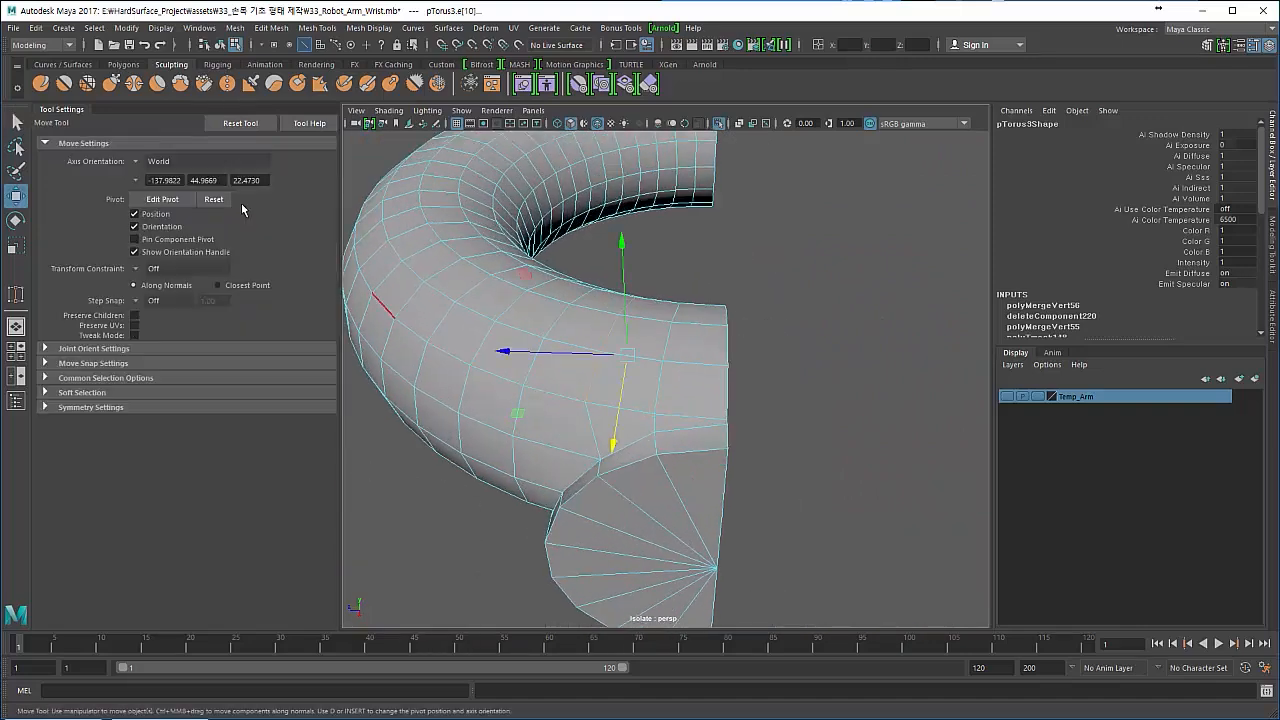
click(145, 268)
click(157, 286)
- Slide the ring's cross-section edges nearest the seam along the surface toward the disc
mouse_move(527, 363)
mouse_down()
mouse_move(500, 363)
mouse_move(511, 368)
mouse_up()
alt+drag(511, 368, 536, 397)
drag(440, 433, 444, 433)
alt+drag(523, 400, 528, 505)
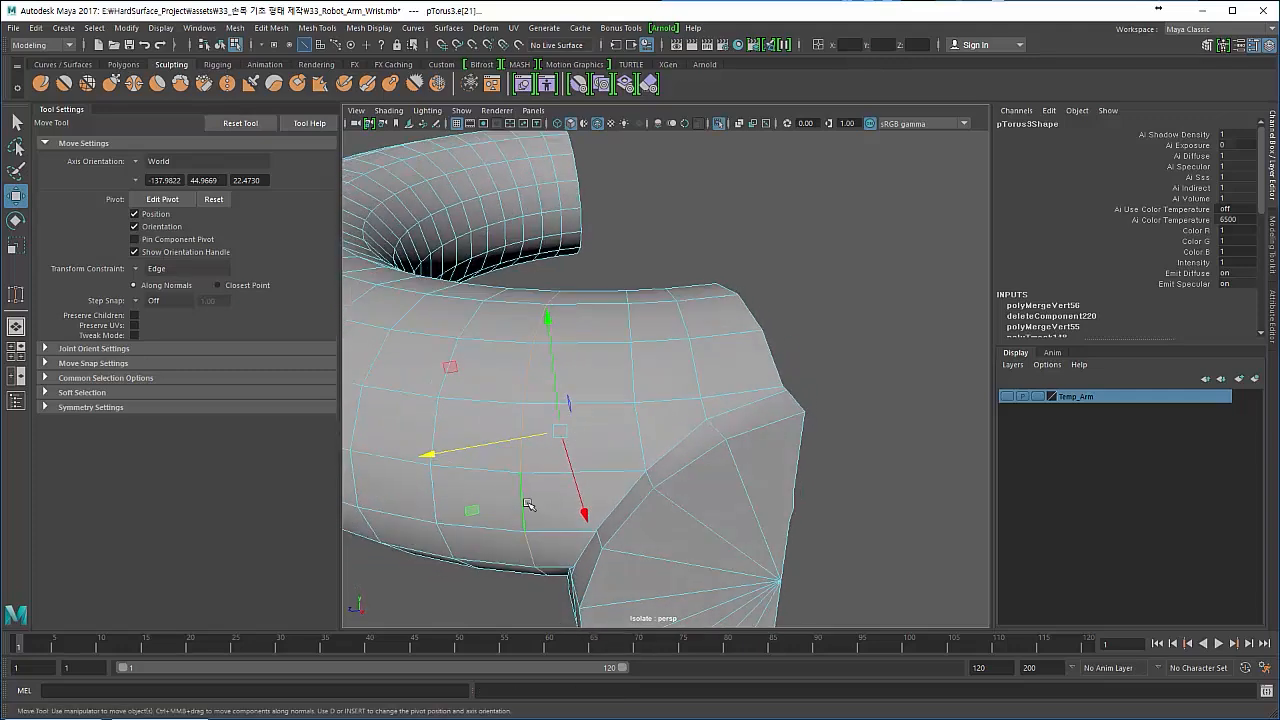
alt+drag(430, 525, 443, 518)
shift+click(534, 432)
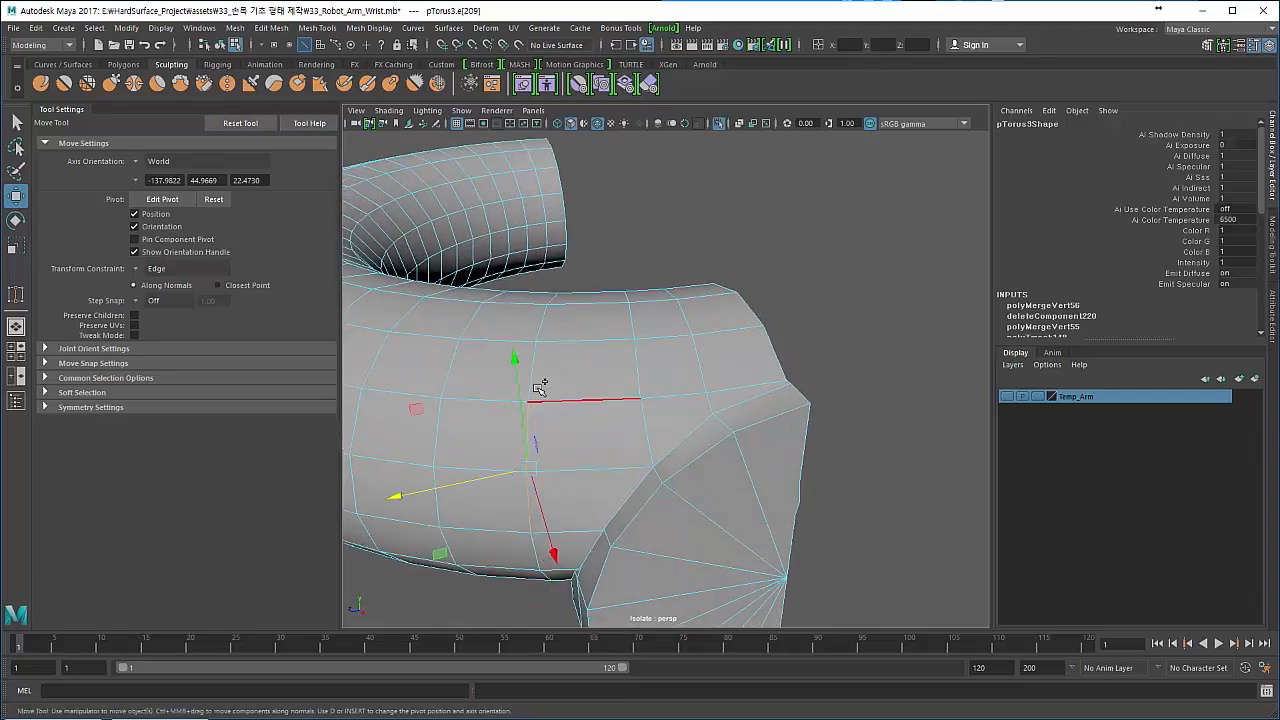
shift+click(535, 376)
drag(400, 462, 438, 468)
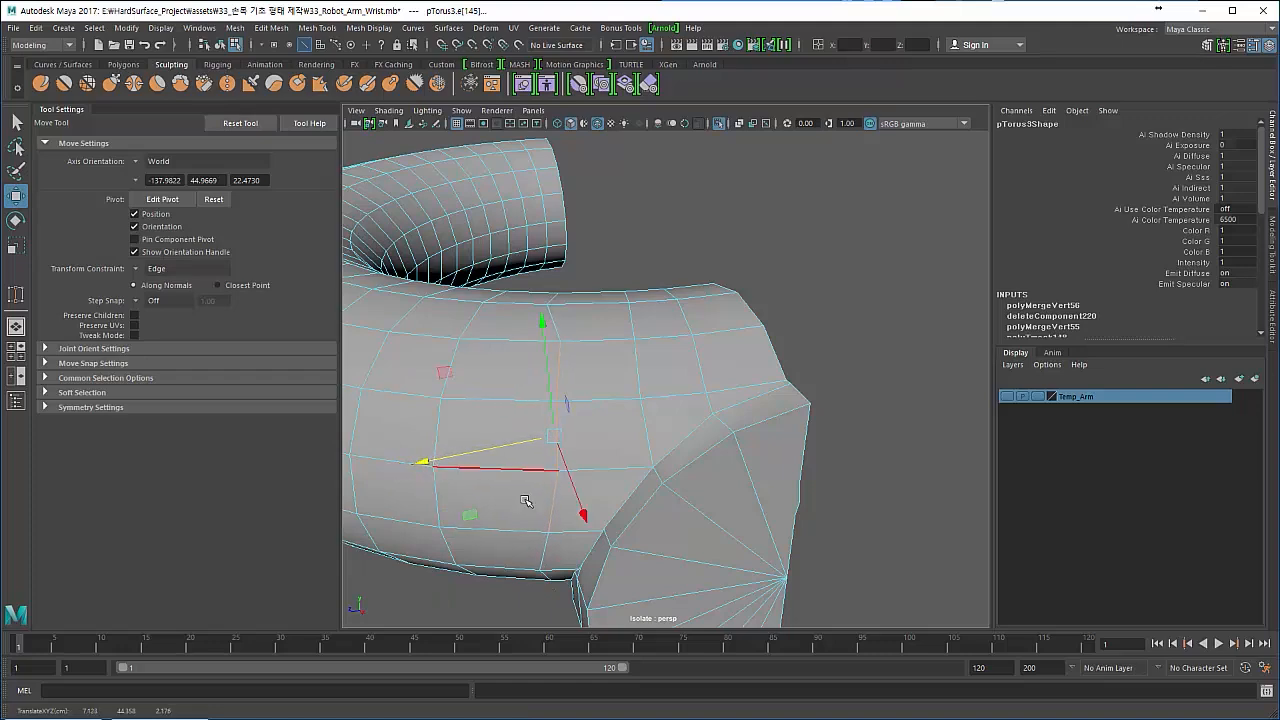
click(553, 518)
drag(434, 530, 443, 525)
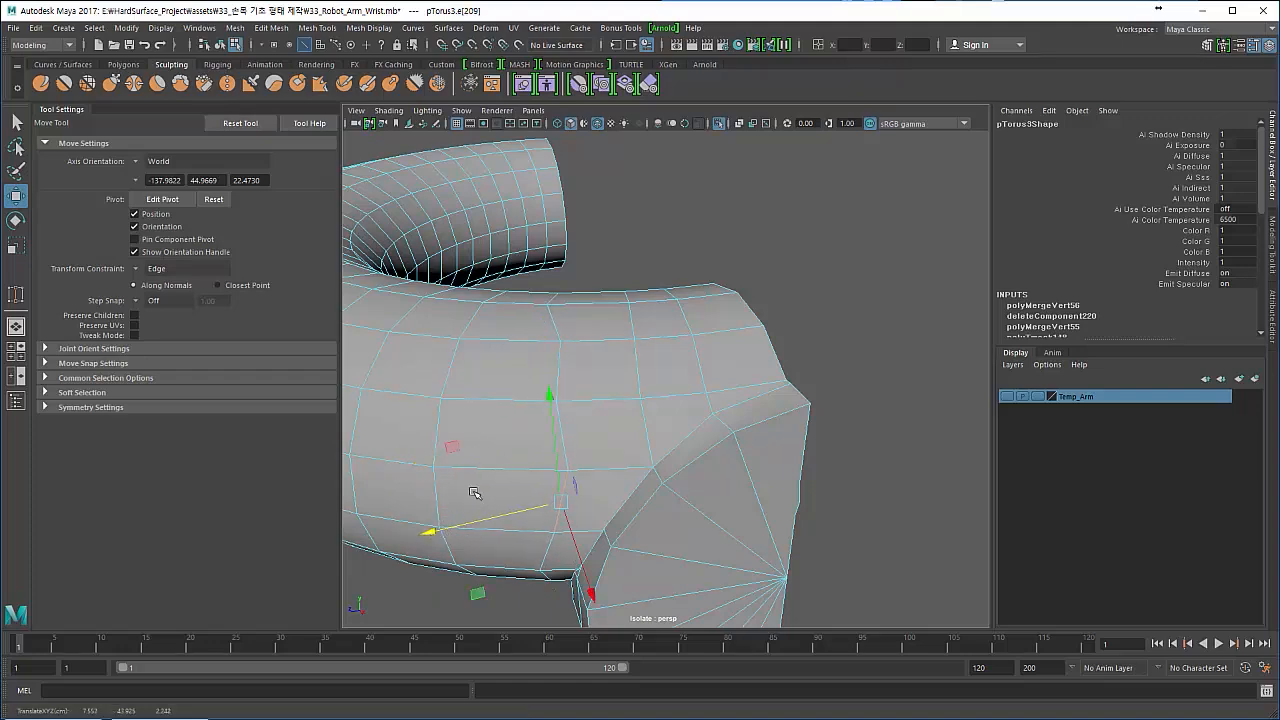
- Slide the upper vertices of the shifted cross-section along their edges to line up with the rest of the loop
alt+drag(521, 413, 534, 393)
mouse_move(534, 322)
right_down()
mouse_move(456, 353)
mouse_move(538, 345)
mouse_move(533, 325)
right_up()
click(546, 314)
alt+drag(514, 317, 557, 366)
click(571, 489)
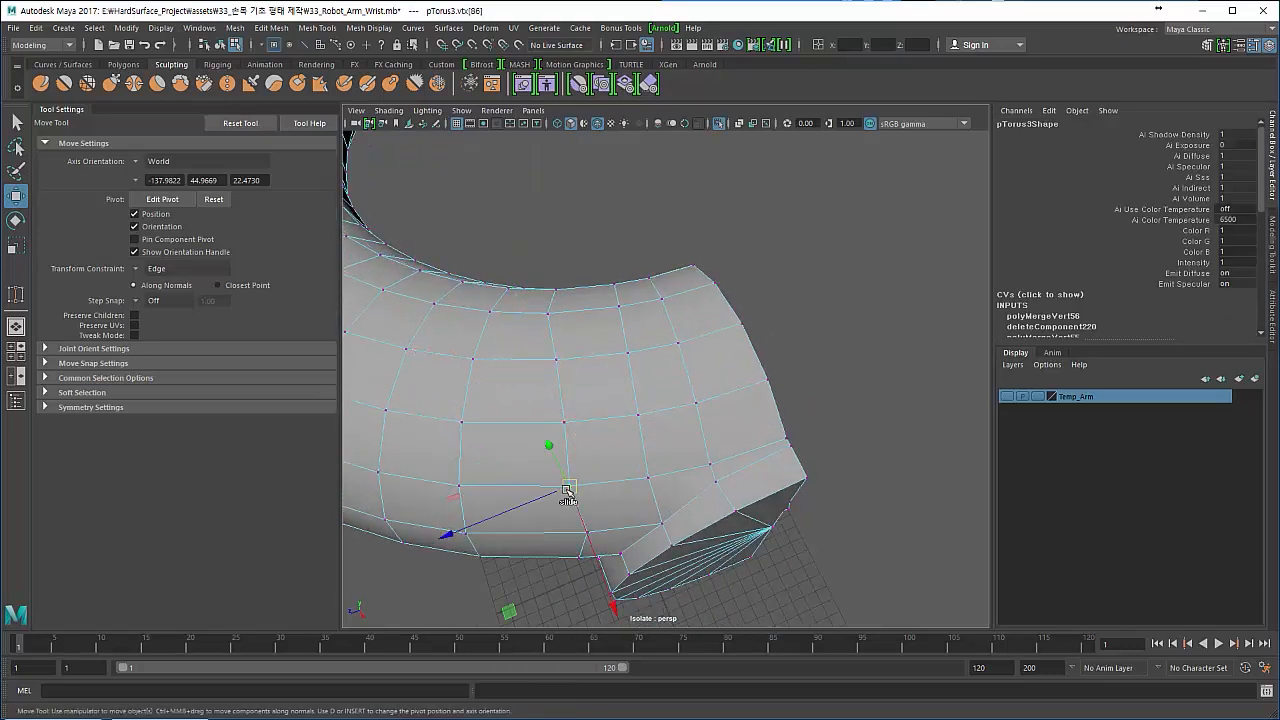
click(547, 314)
drag(547, 316, 551, 322)
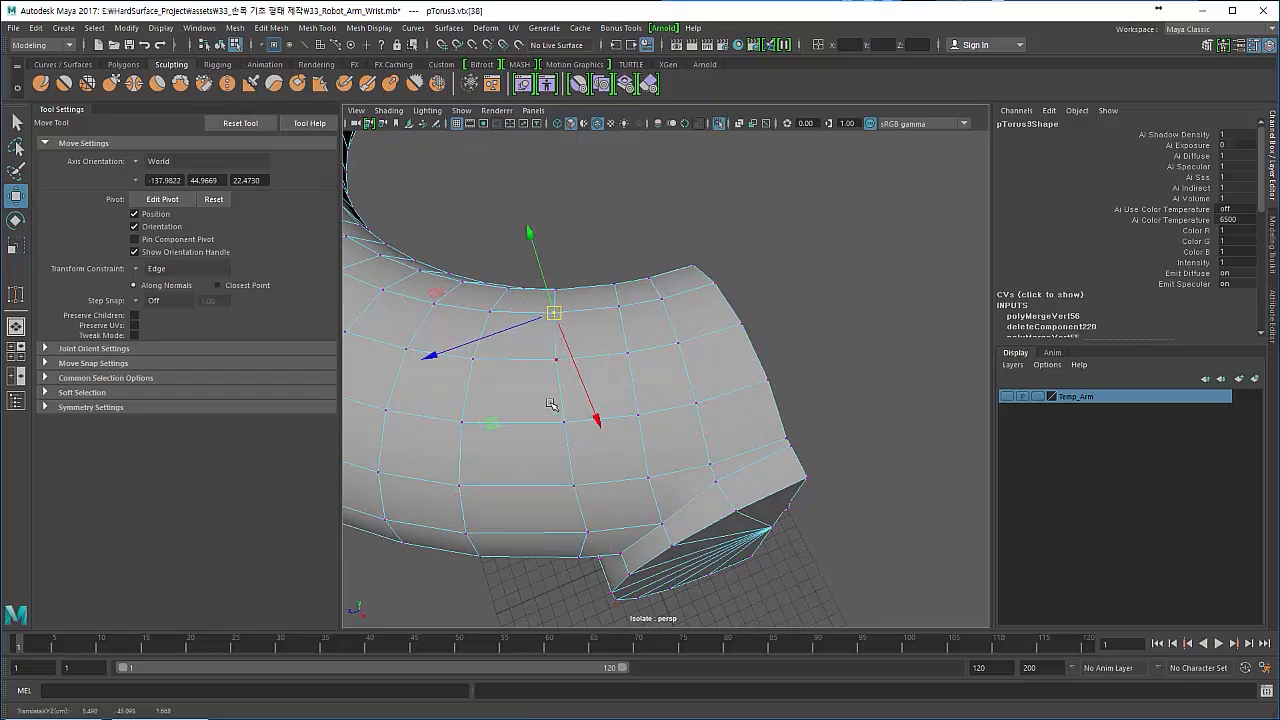
alt+drag(552, 404, 554, 337)
- Weld the two close-set vertices at the next seam corner together with the Target Weld Tool
alt+middle_drag(503, 400, 493, 387)
mouse_move(493, 387)
alt+right_down()
mouse_move(546, 406)
mouse_move(591, 397)
mouse_move(600, 417)
mouse_move(622, 410)
mouse_move(508, 386)
alt+right_up()
drag(636, 364, 657, 435)
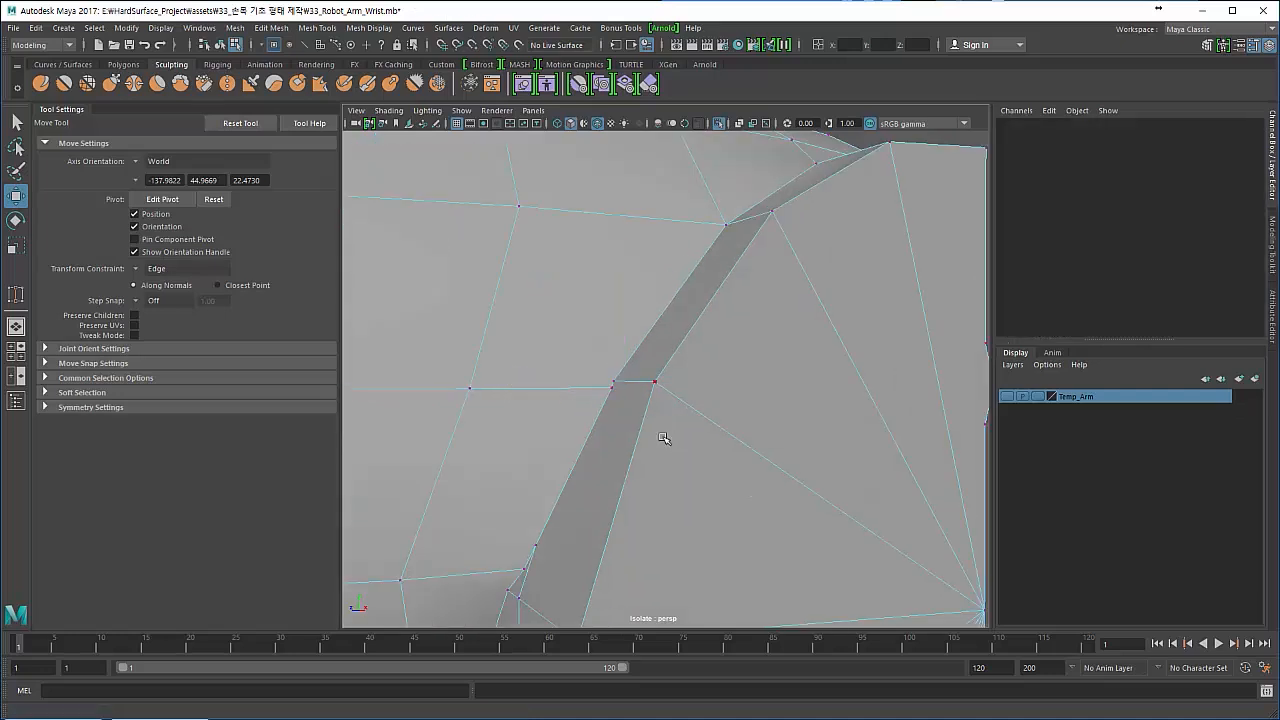
drag(594, 366, 617, 430)
key(F8)
key(F8)
key(F8)
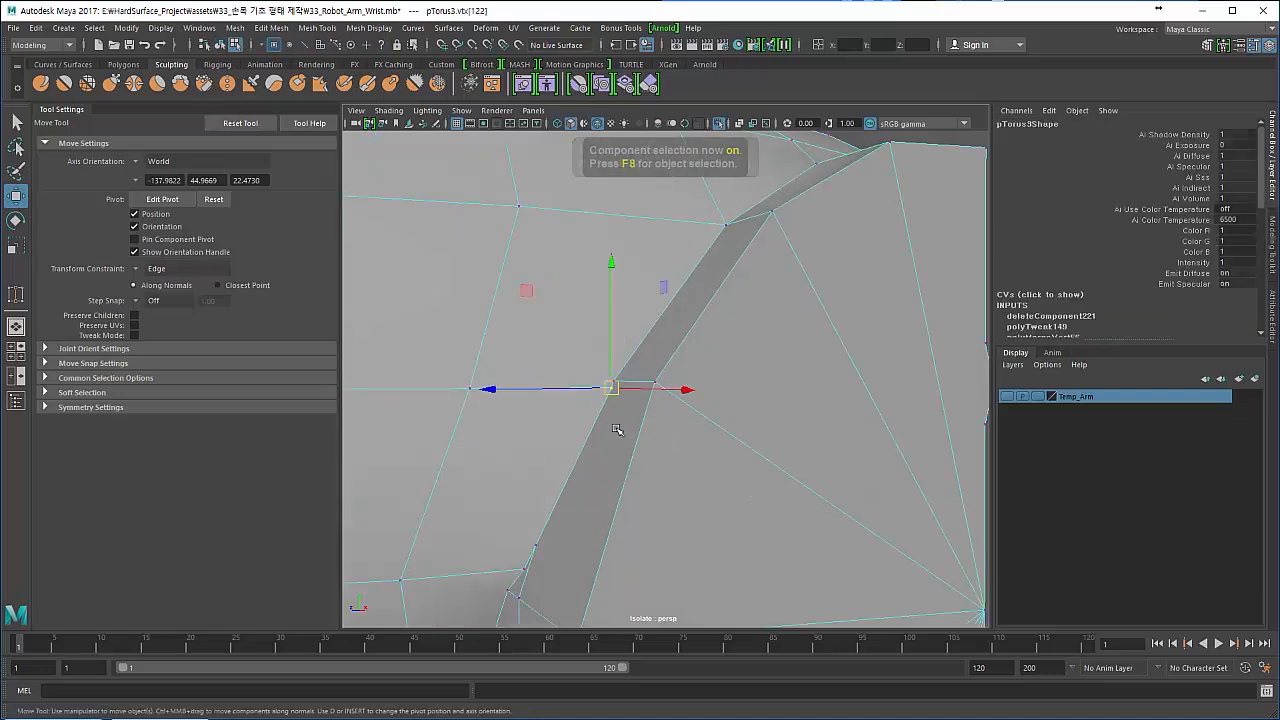
shift+right_drag(611, 422, 600, 330)
alt+drag(612, 380, 465, 394)
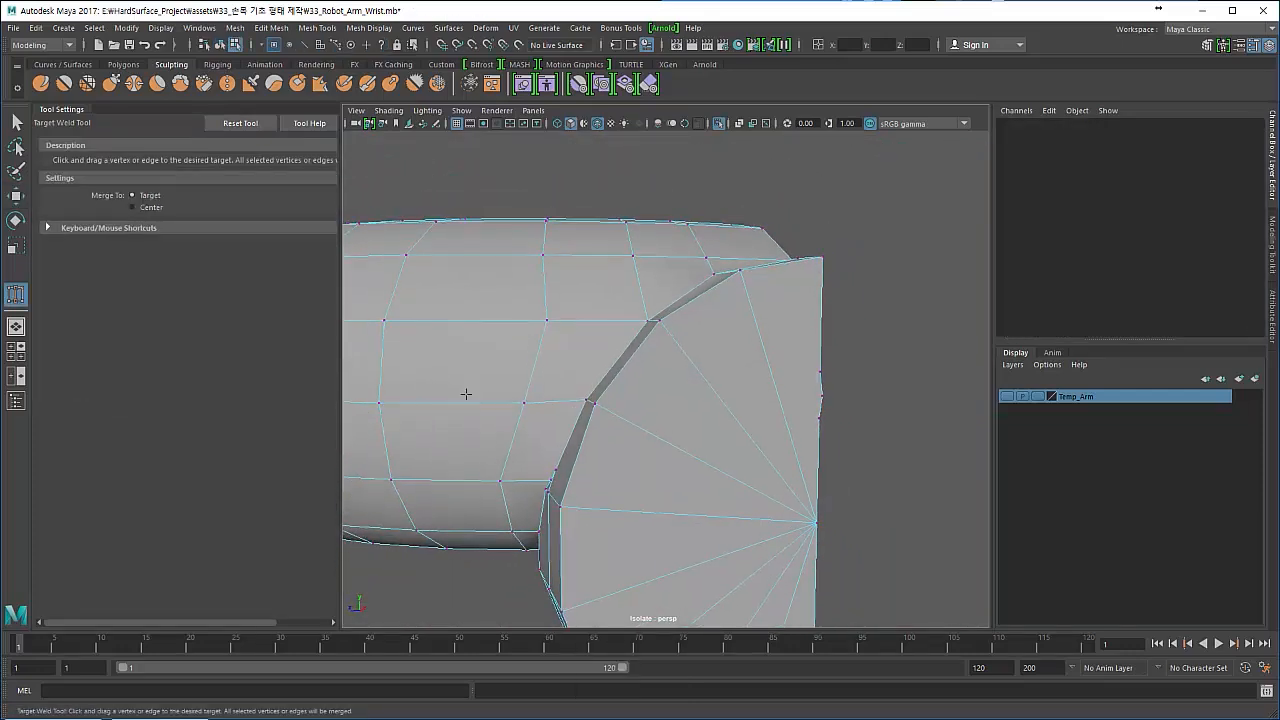
- Return to object selection and examine the seam corners between ring and disc from several angles
alt+right_drag(470, 378, 403, 346)
alt+drag(460, 352, 477, 369)
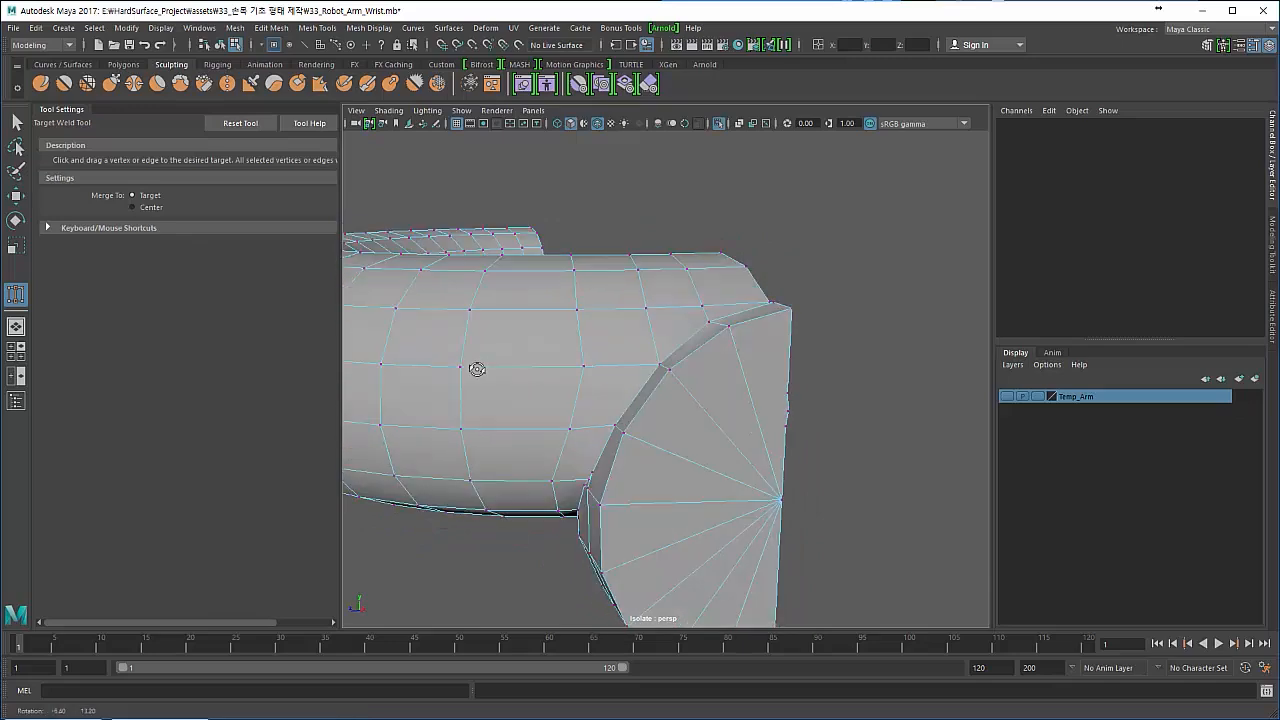
alt+right_drag(477, 369, 585, 403)
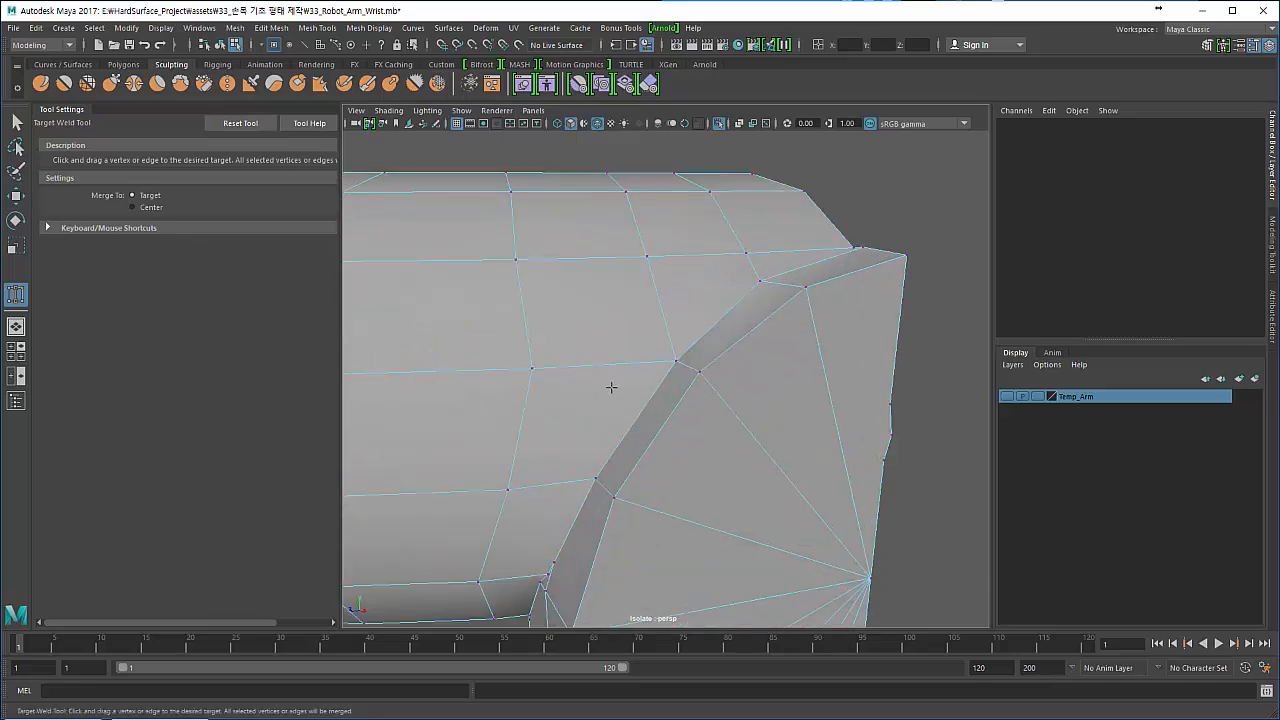
mouse_move(611, 387)
alt+mouse_down()
mouse_move(589, 403)
mouse_move(602, 385)
alt+mouse_up()
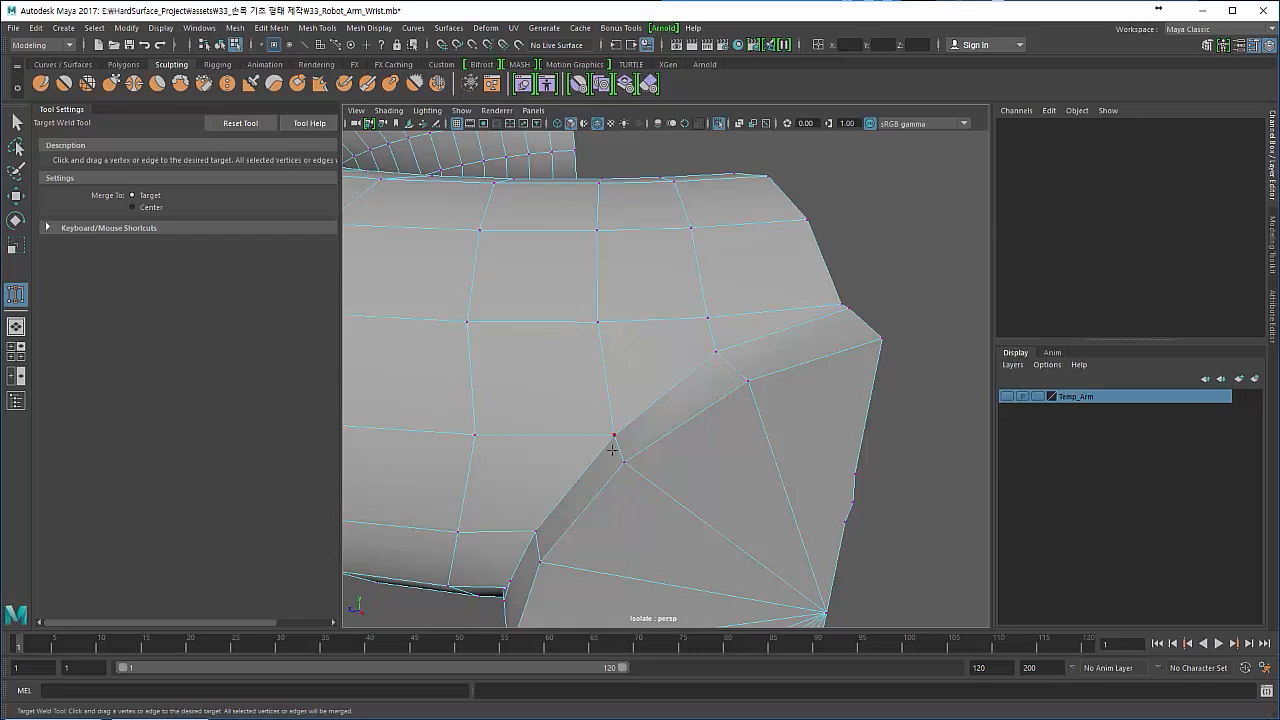
alt+drag(547, 399, 532, 374)
click(17, 124)
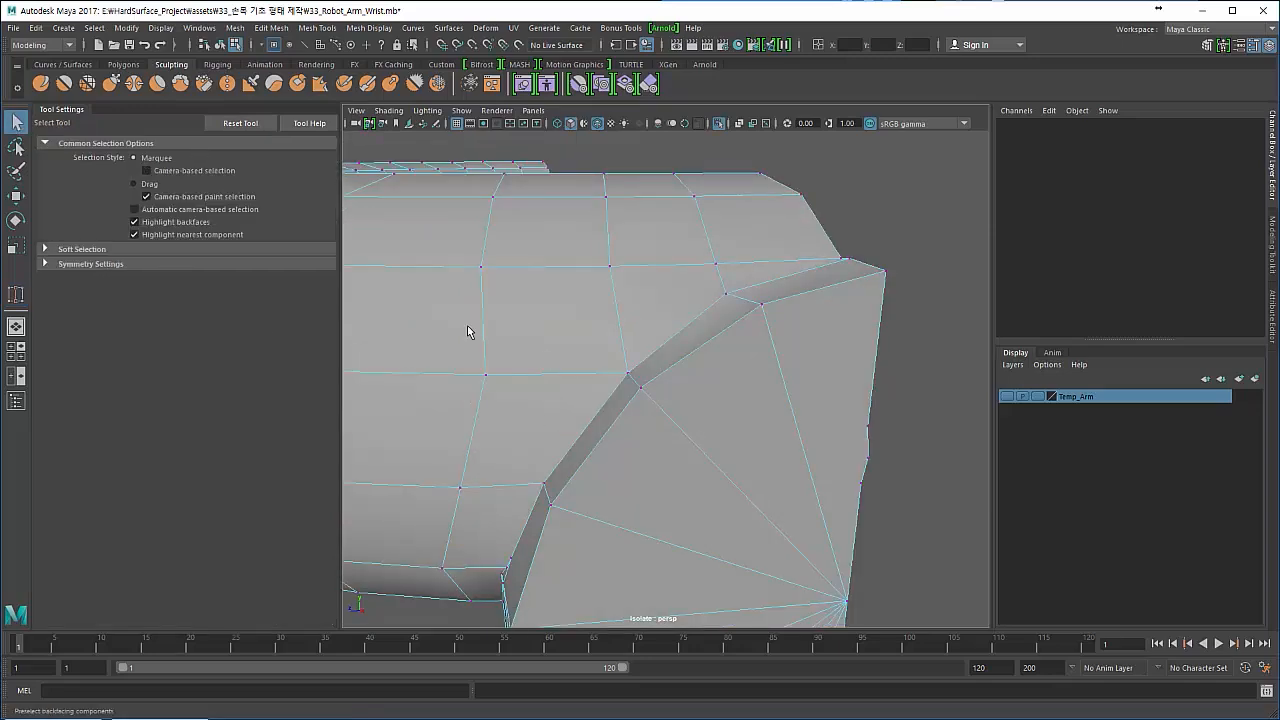
mouse_move(542, 355)
alt+right_down()
mouse_move(497, 336)
mouse_move(533, 333)
alt+right_up()
key(F8)
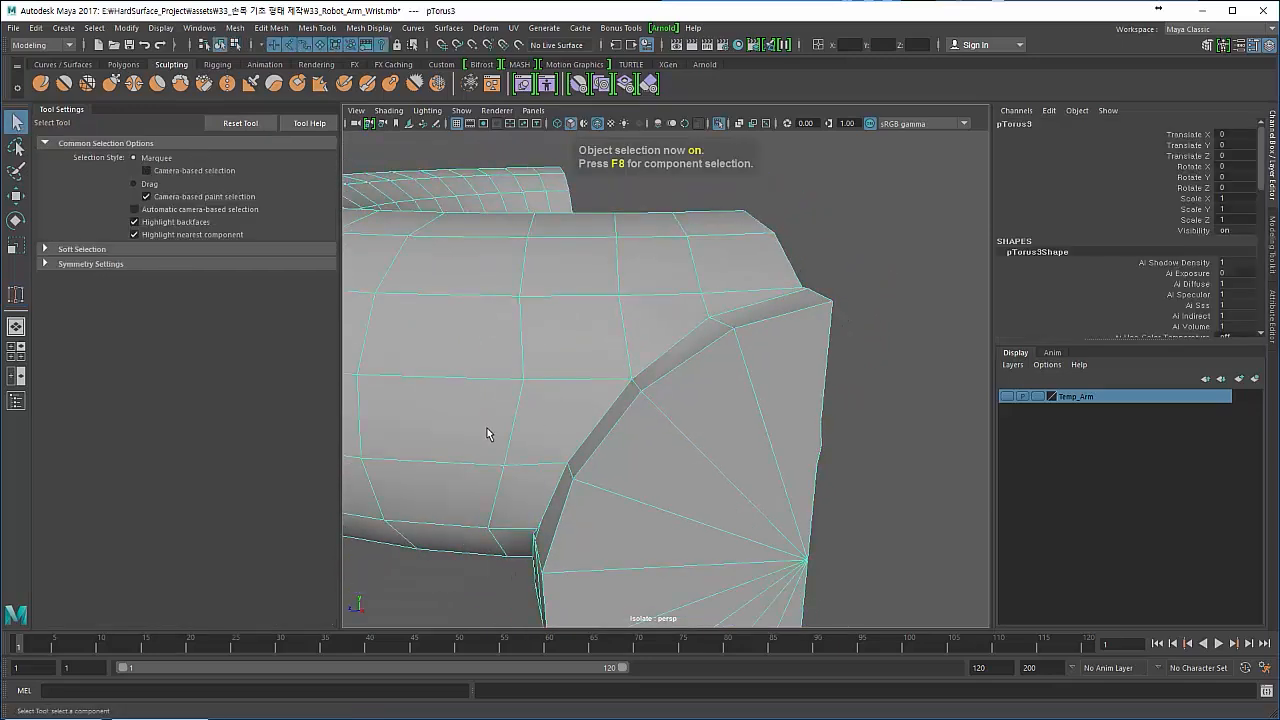
alt+drag(486, 434, 518, 397)
alt+right_drag(518, 397, 789, 376)
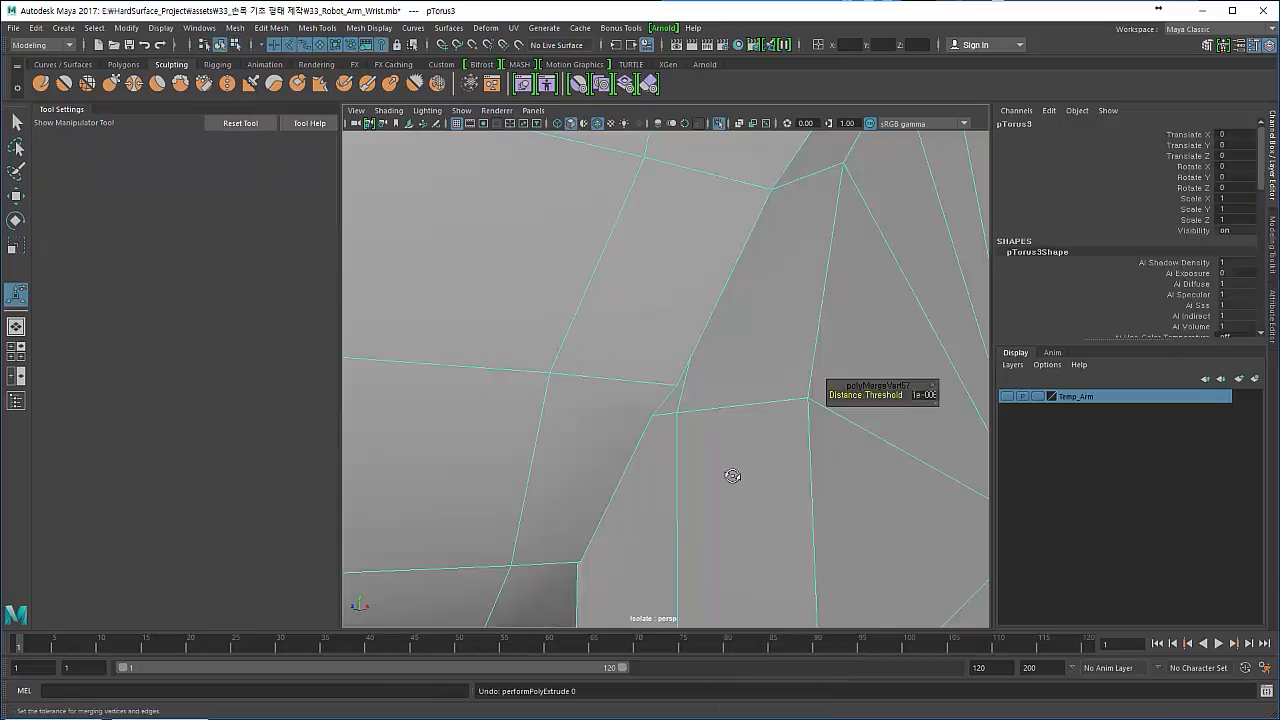
mouse_move(731, 474)
alt+mouse_down()
mouse_move(686, 463)
mouse_move(659, 432)
alt+mouse_up()
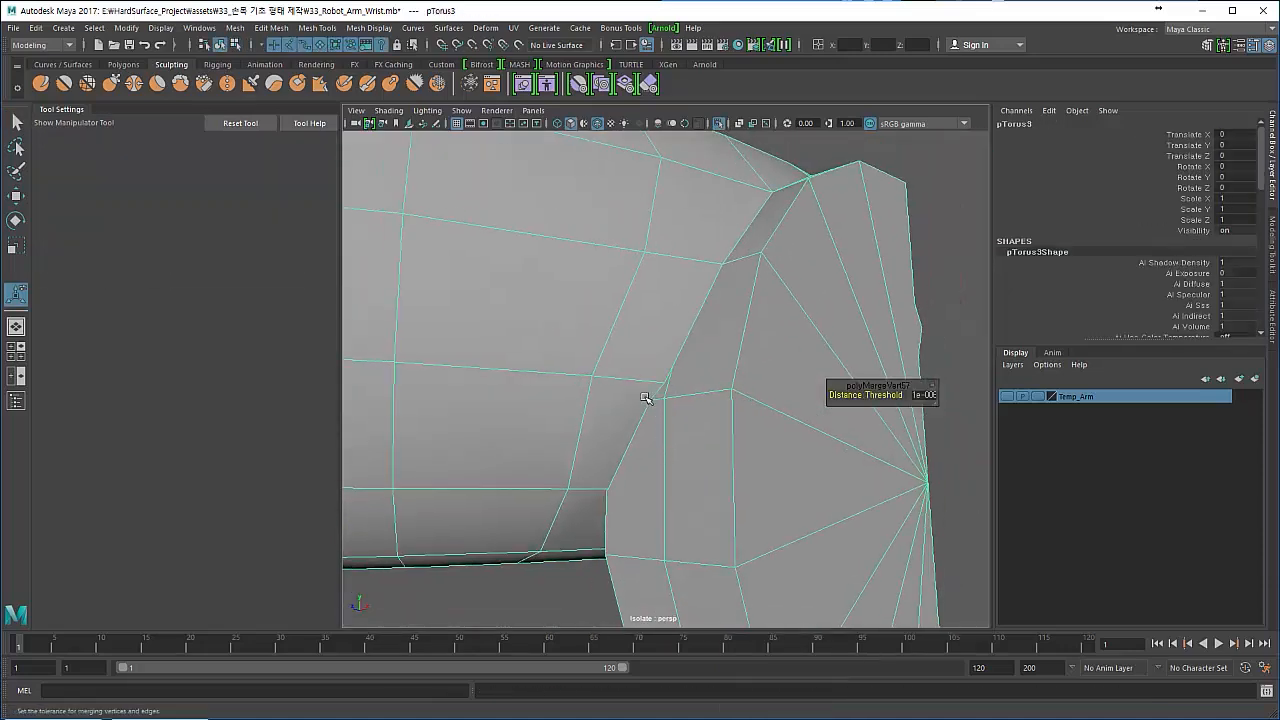
alt+right_drag(645, 398, 665, 440)
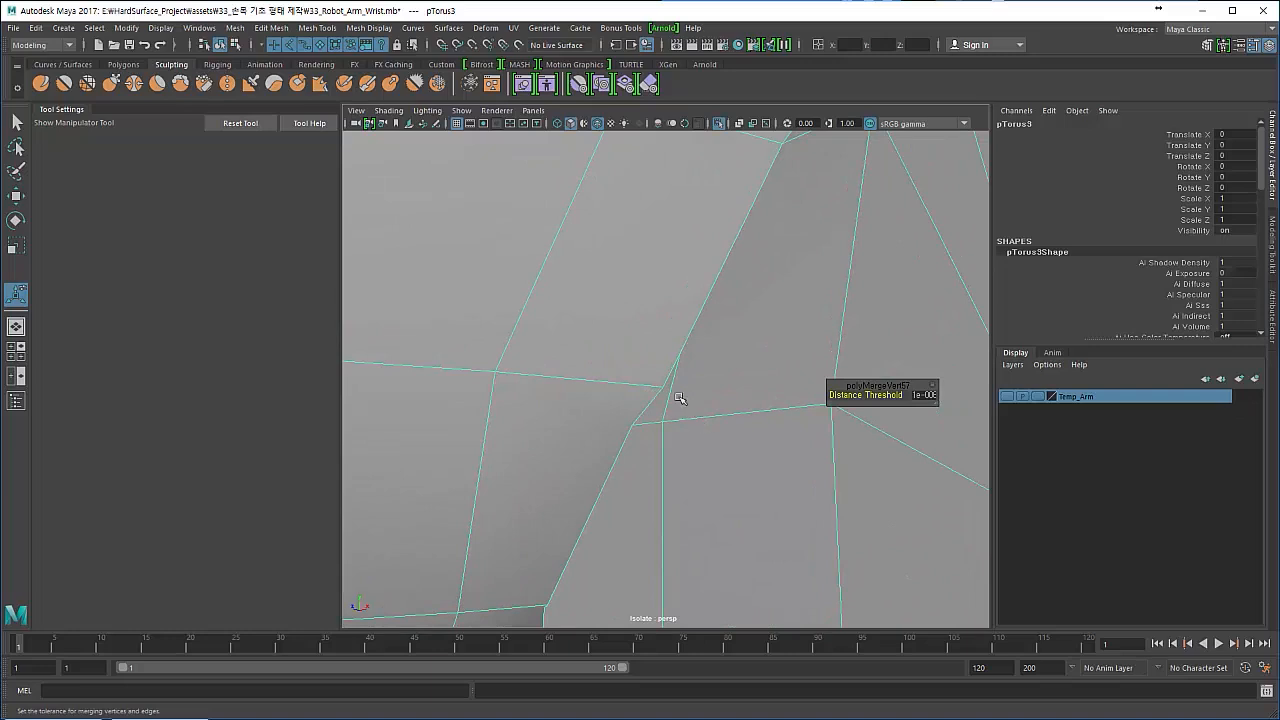
- Weld the small cluster of stray vertices at the lower seam corner together with the Target Weld Tool
click(271, 28)
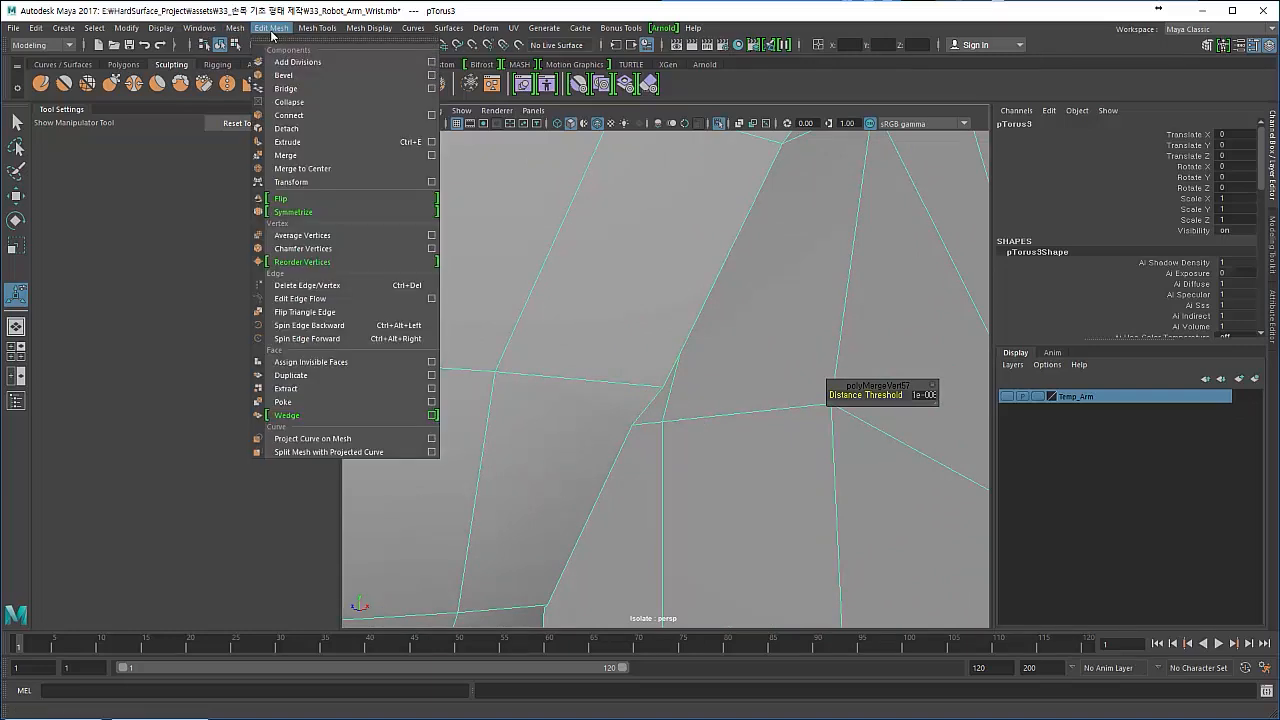
click(686, 323)
right_drag(686, 323, 607, 323)
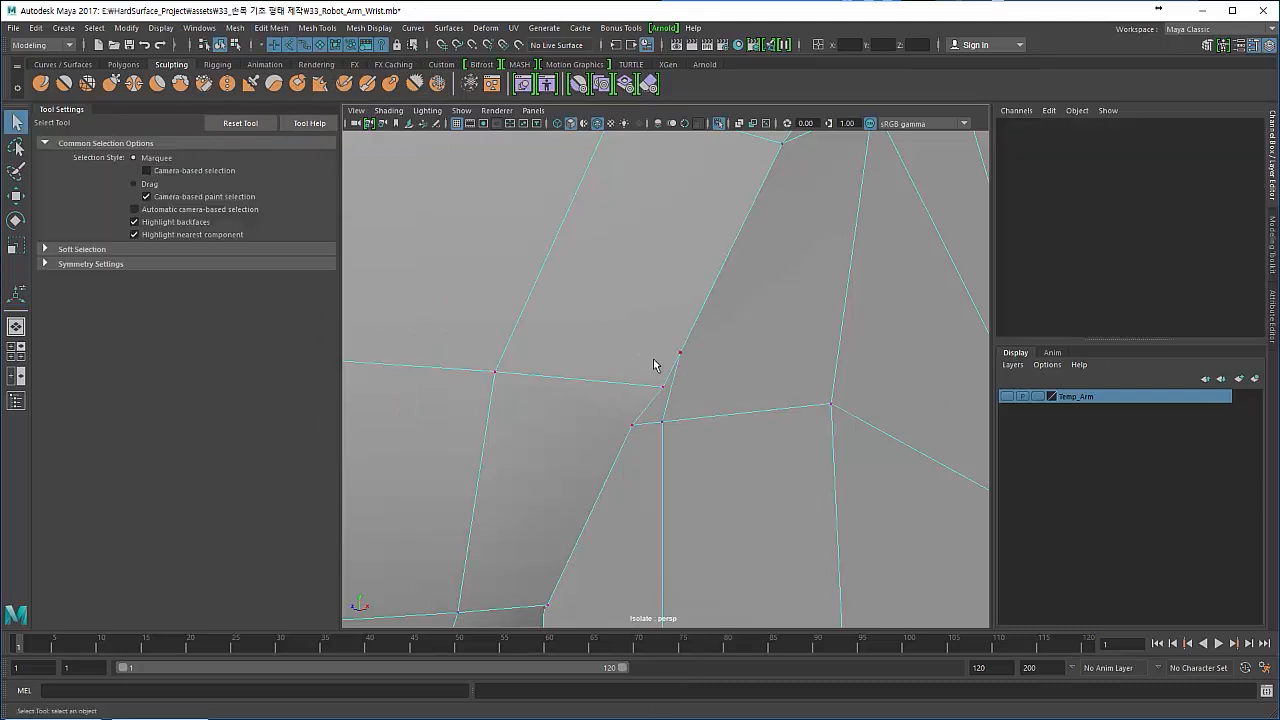
mouse_move(524, 302)
shift+right_down()
mouse_move(517, 258)
mouse_move(517, 284)
shift+right_up()
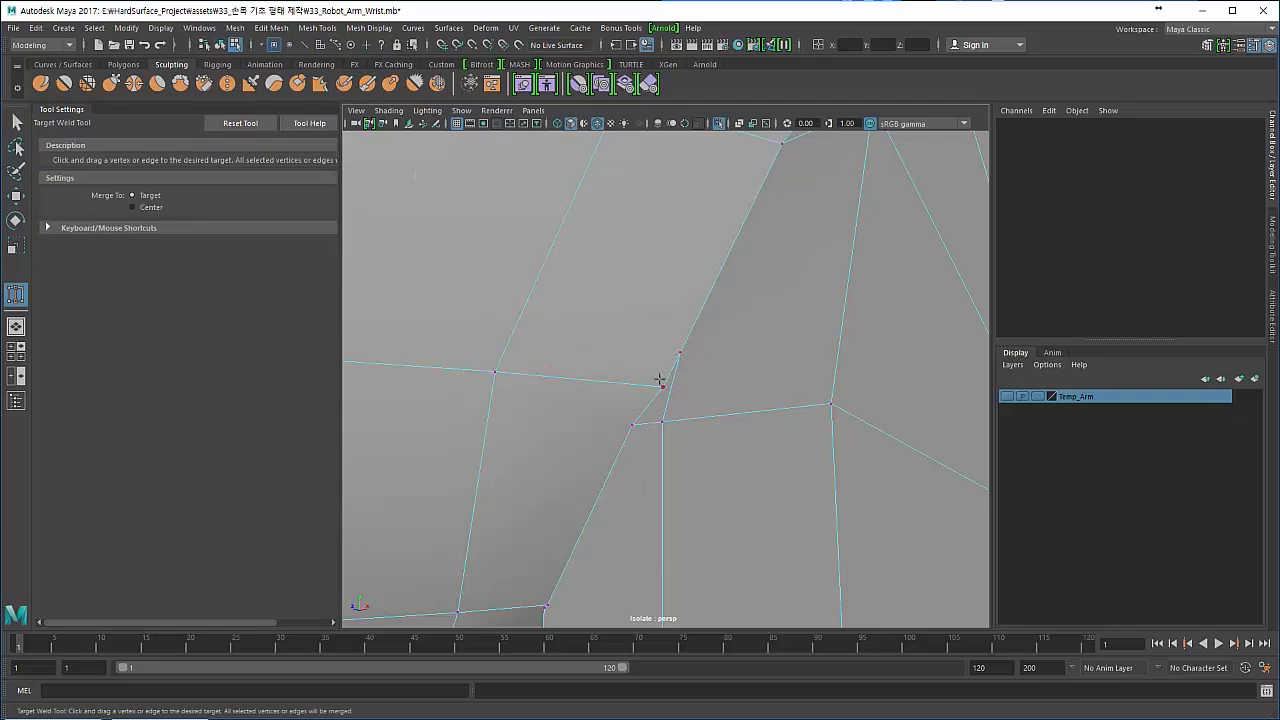
scroll(659, 380, down, 2)
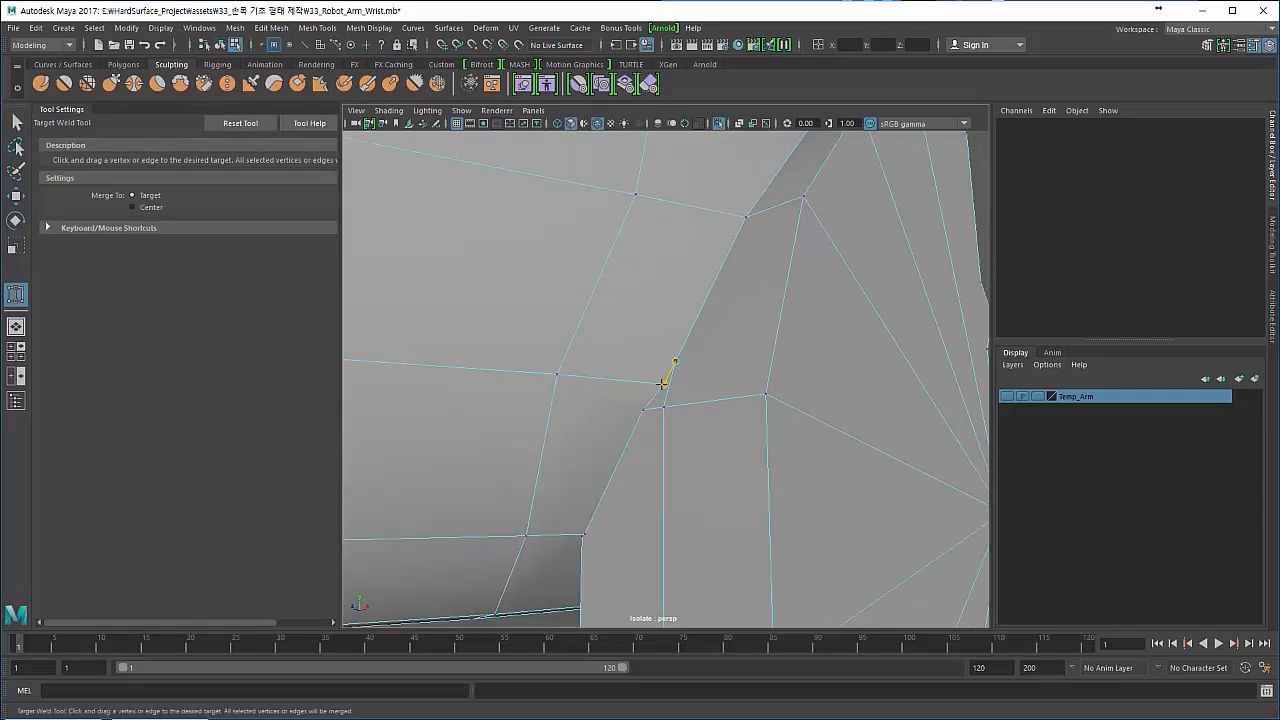
drag(662, 383, 663, 384)
mouse_move(631, 424)
alt+mouse_down()
mouse_move(586, 408)
mouse_move(654, 429)
mouse_move(667, 381)
mouse_move(643, 426)
alt+mouse_up()
scroll(635, 432, down, 4)
scroll(643, 426, up, 2)
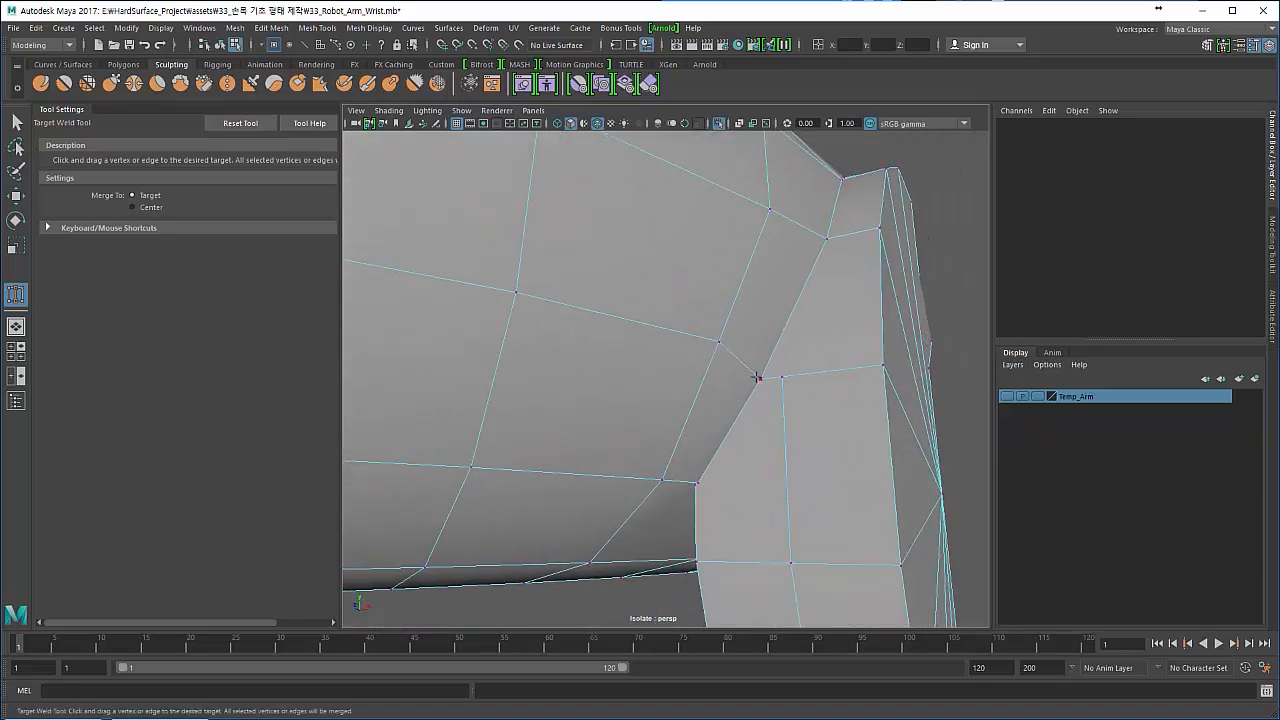
- Weld the remaining close-set vertices along the outer ring-to-disc seam together with the Target Weld Tool
alt+drag(780, 372, 666, 351)
scroll(666, 350, up, 5)
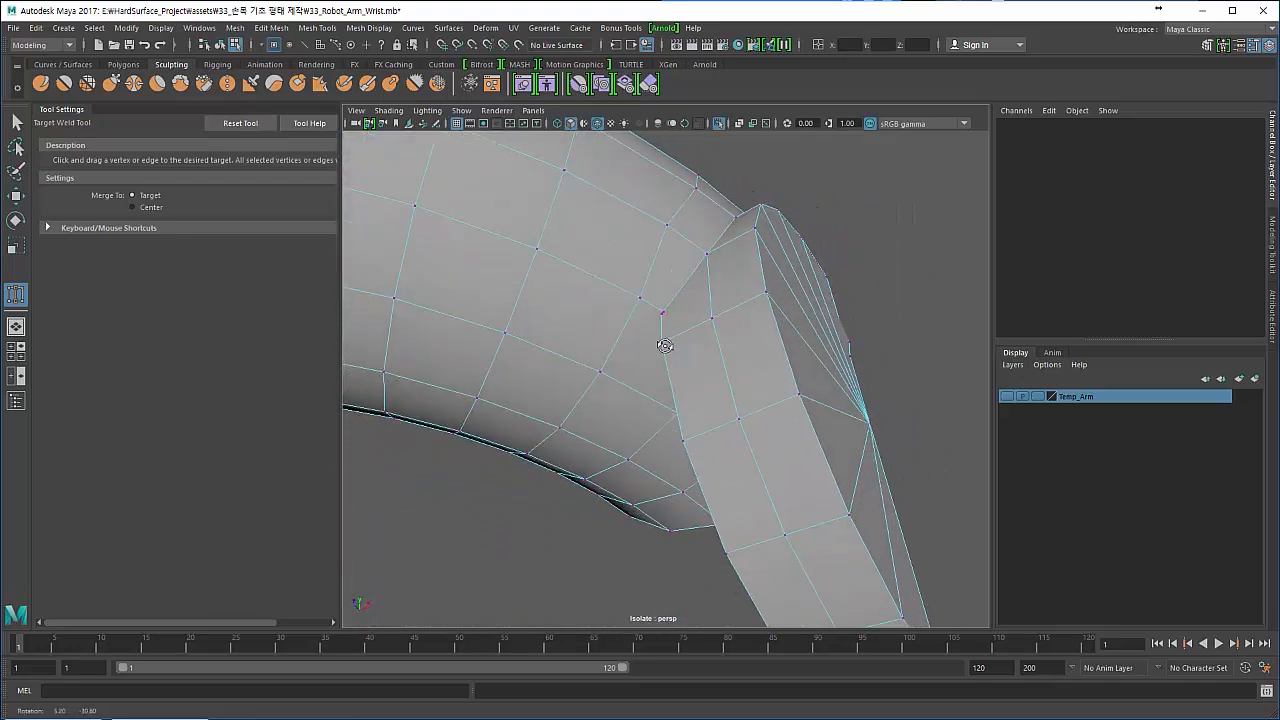
scroll(687, 392, up, 4)
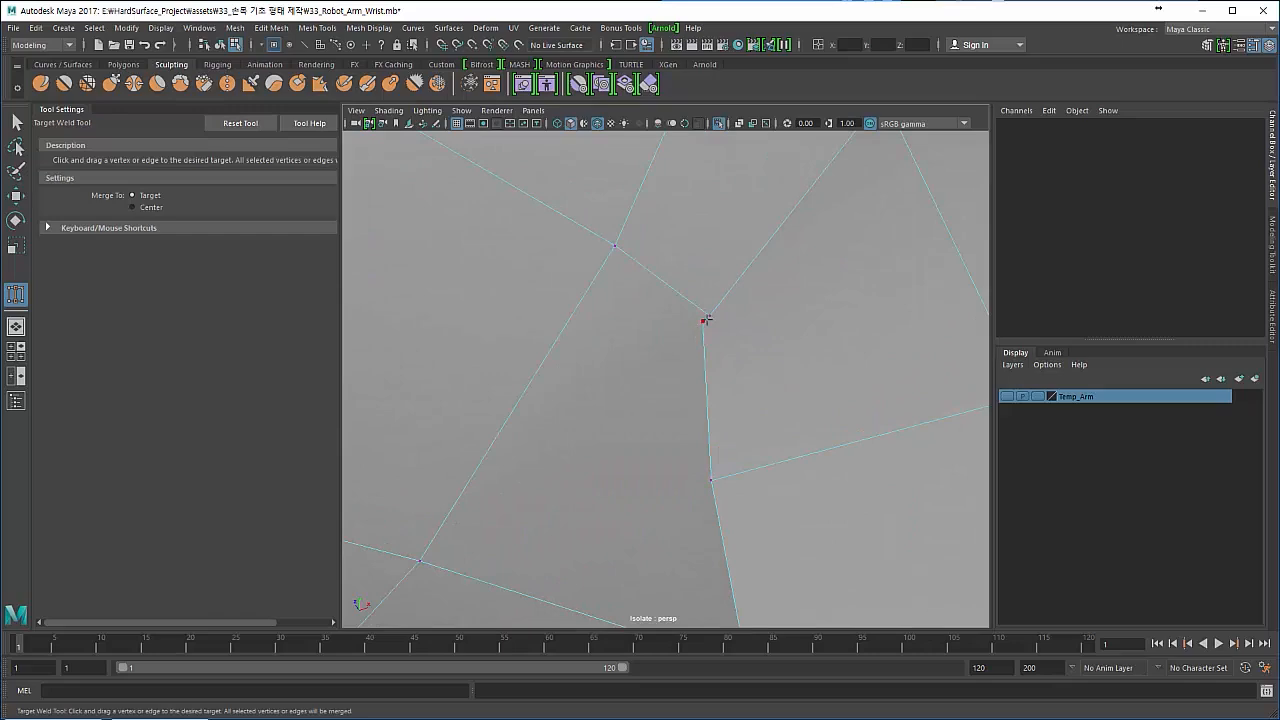
scroll(606, 354, down, 6)
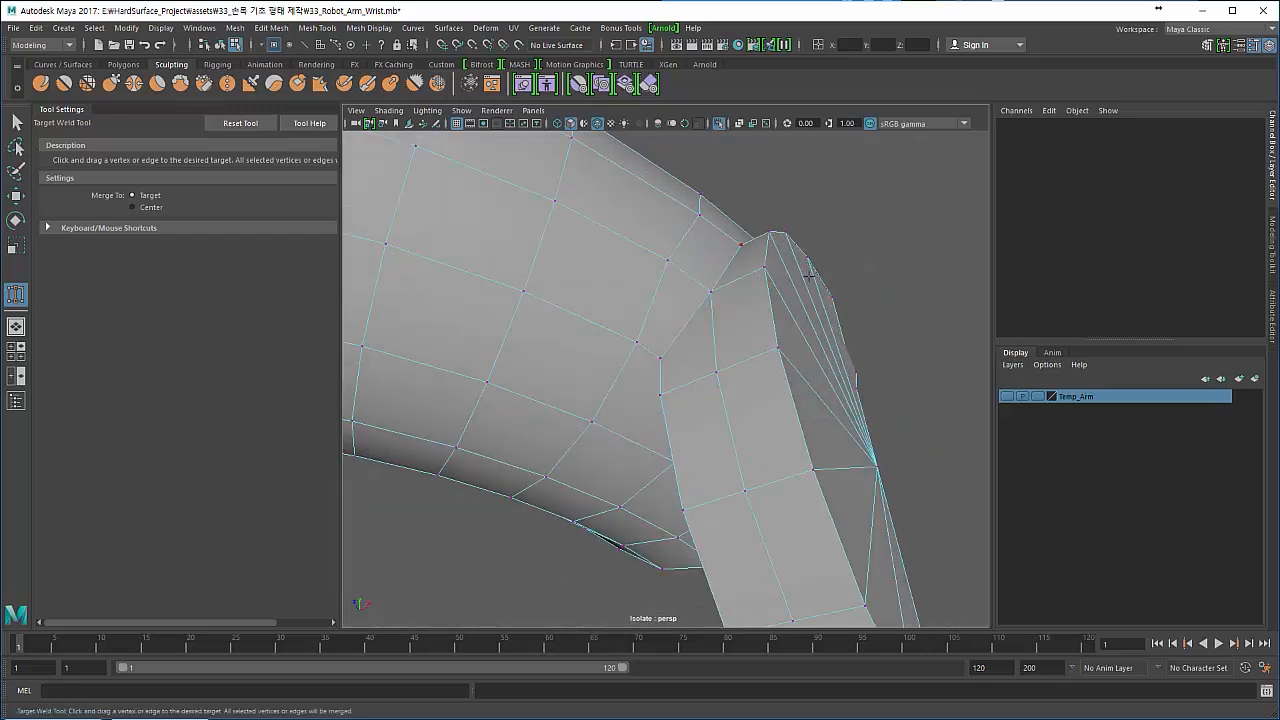
alt+drag(650, 417, 565, 431)
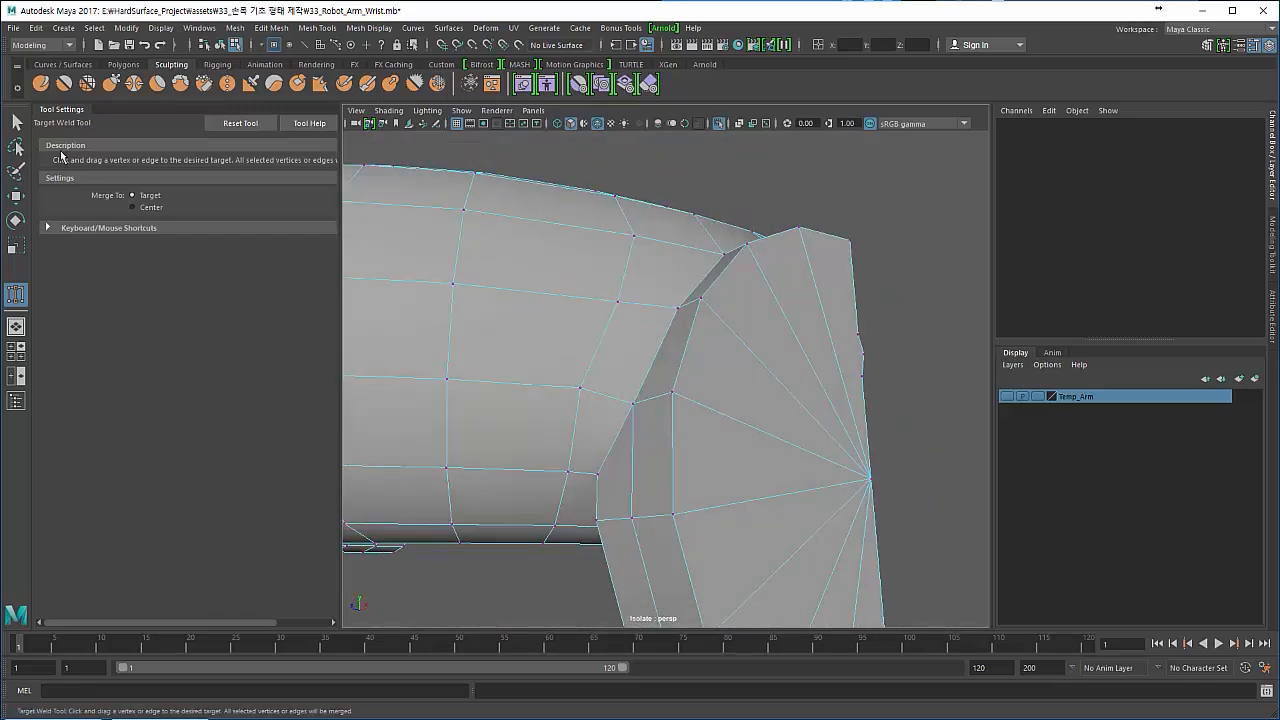
- Preview the wrist smoothed, return to the unsmoothed mesh, and examine the seam beside the disc's triangle fan from several angles
key(q)
key(3)
alt+drag(577, 366, 697, 421)
key(1)
mouse_move(697, 421)
alt+right_down()
mouse_move(761, 449)
mouse_move(680, 432)
mouse_move(739, 403)
mouse_move(736, 437)
mouse_move(584, 400)
alt+right_up()
alt+drag(584, 400, 645, 386)
alt+right_drag(661, 407, 575, 410)
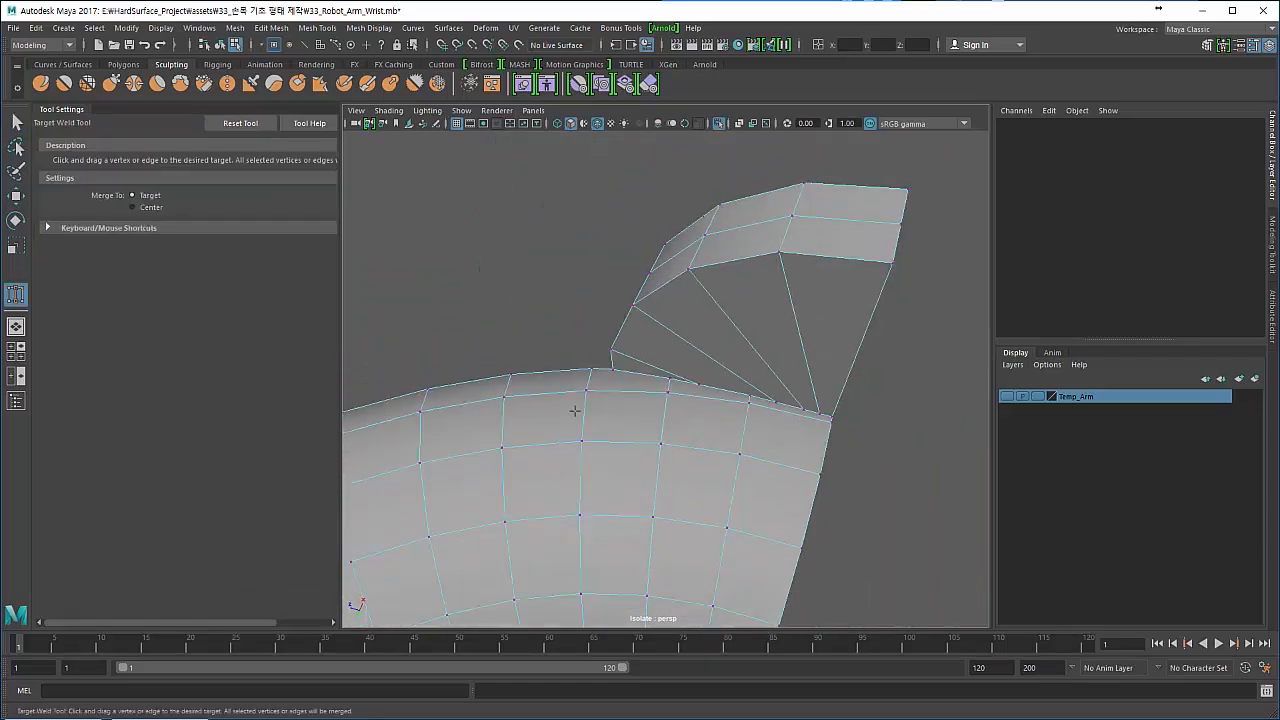
click(16, 122)
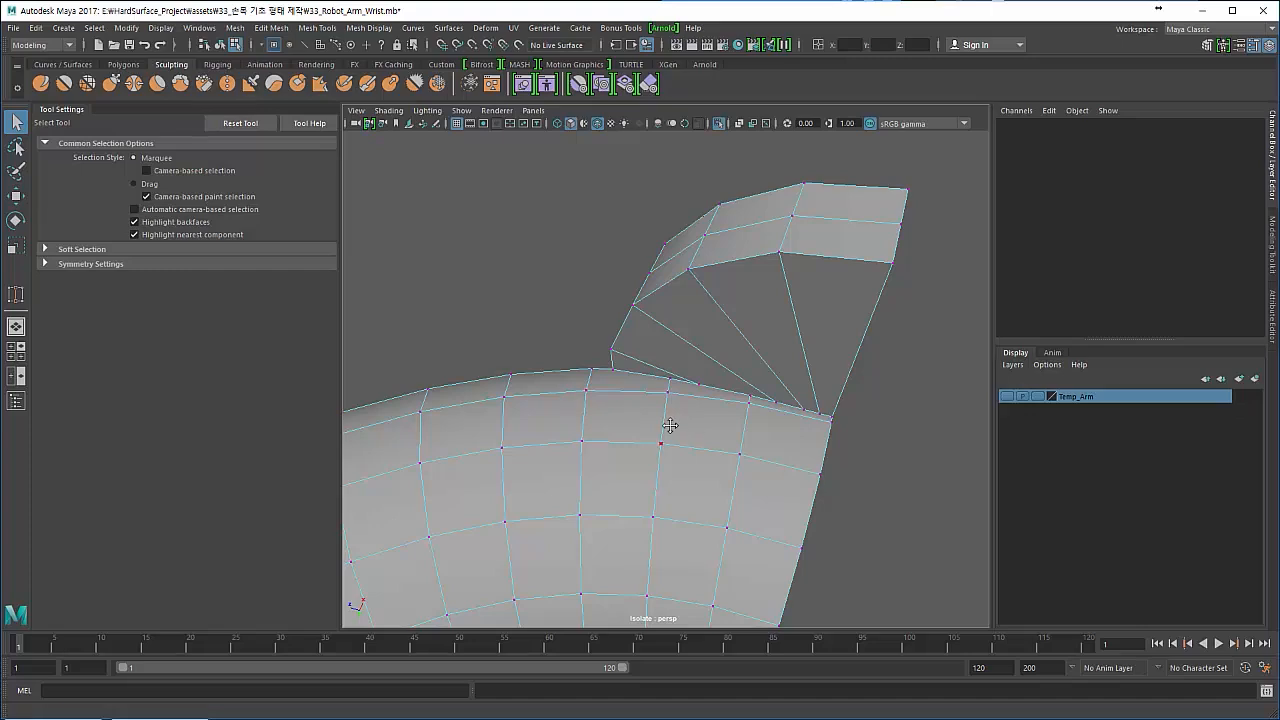
alt+drag(670, 426, 677, 426)
alt+right_drag(677, 426, 717, 433)
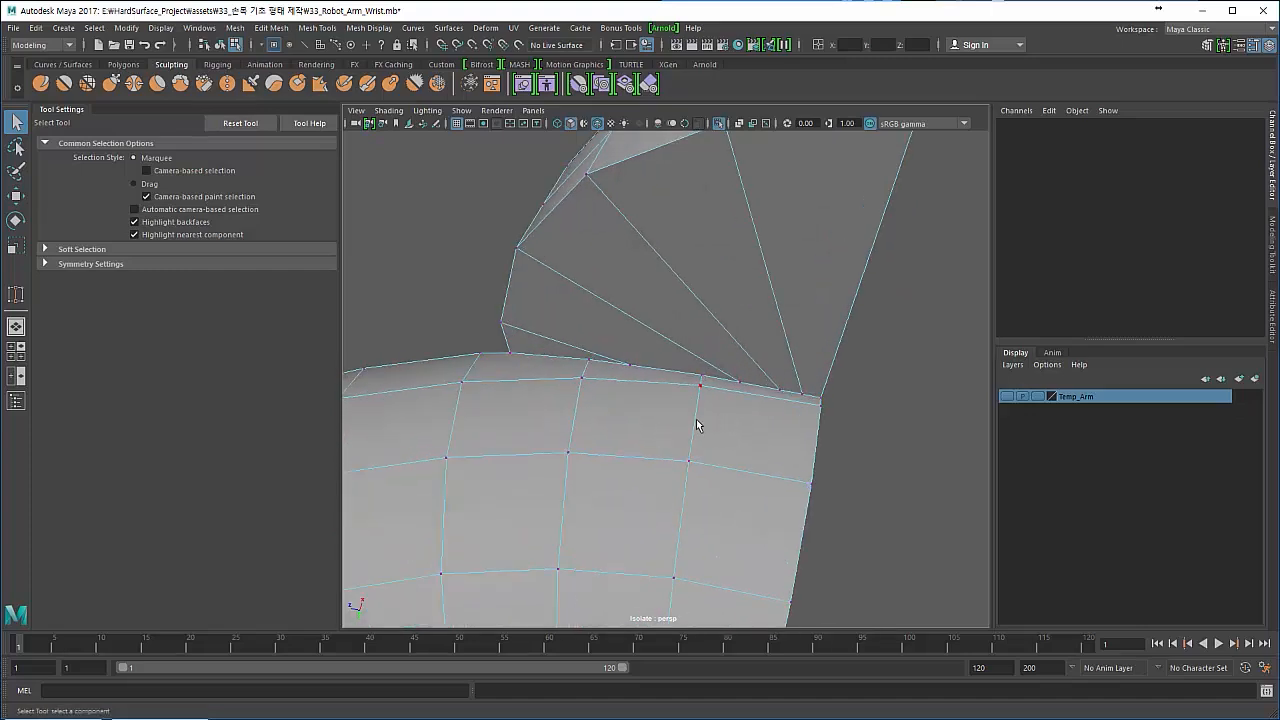
alt+drag(697, 420, 700, 425)
alt+right_drag(712, 449, 646, 443)
mouse_move(646, 443)
alt+mouse_down()
mouse_move(657, 394)
mouse_move(665, 441)
alt+mouse_up()
alt+right_drag(665, 441, 852, 502)
alt+middle_drag(677, 445, 629, 441)
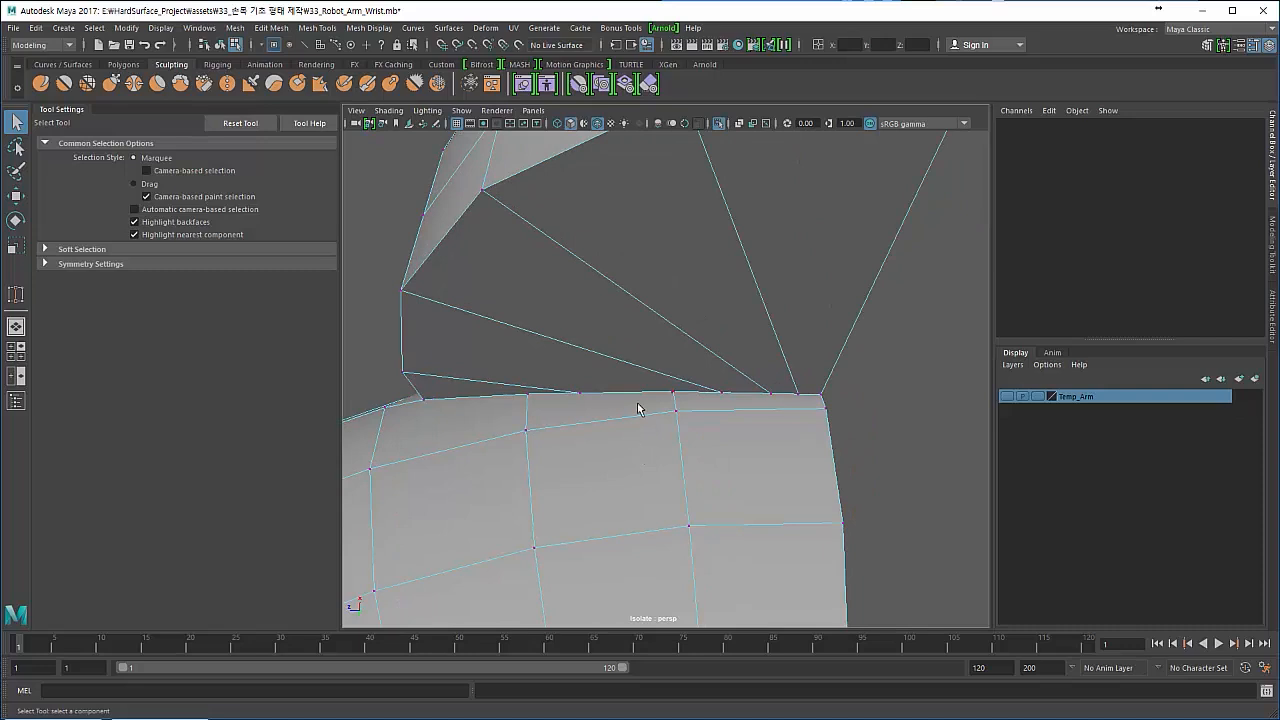
- Try to cut an edge line across the disc's triangle fan with Multi-Cut and Edge Flow enabled, and undo it
right_drag(638, 408, 566, 342)
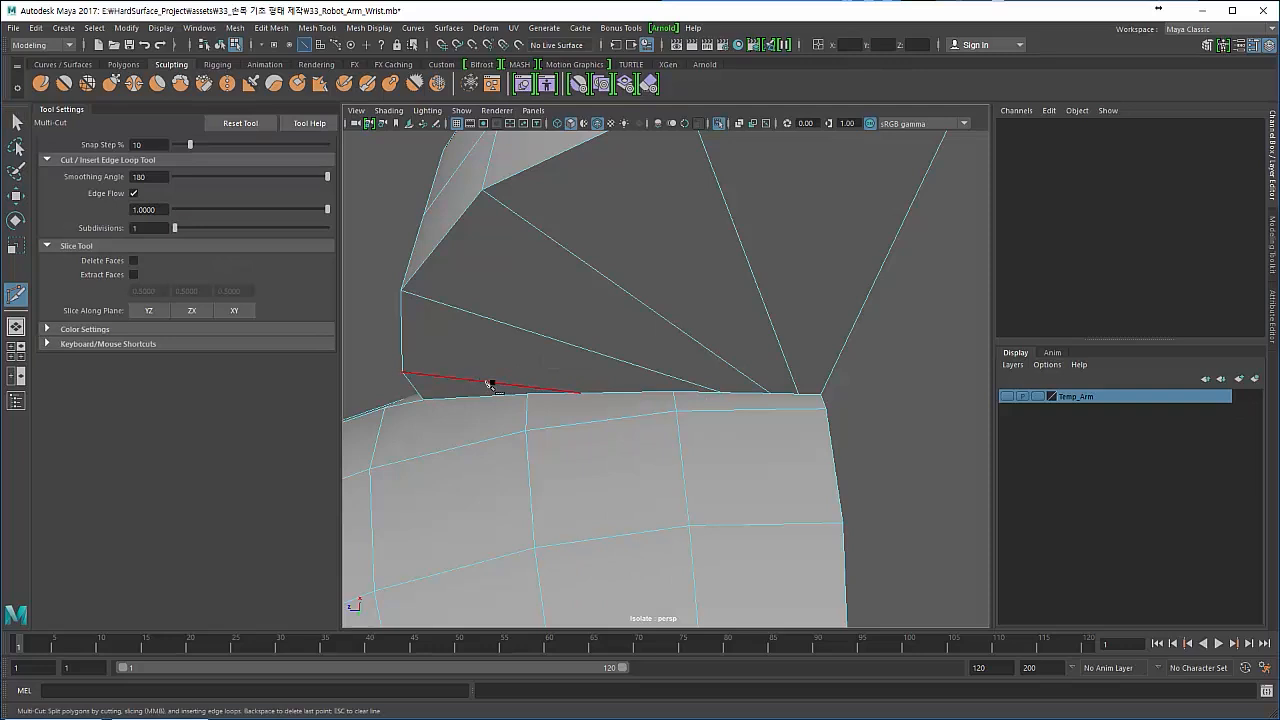
click(491, 383)
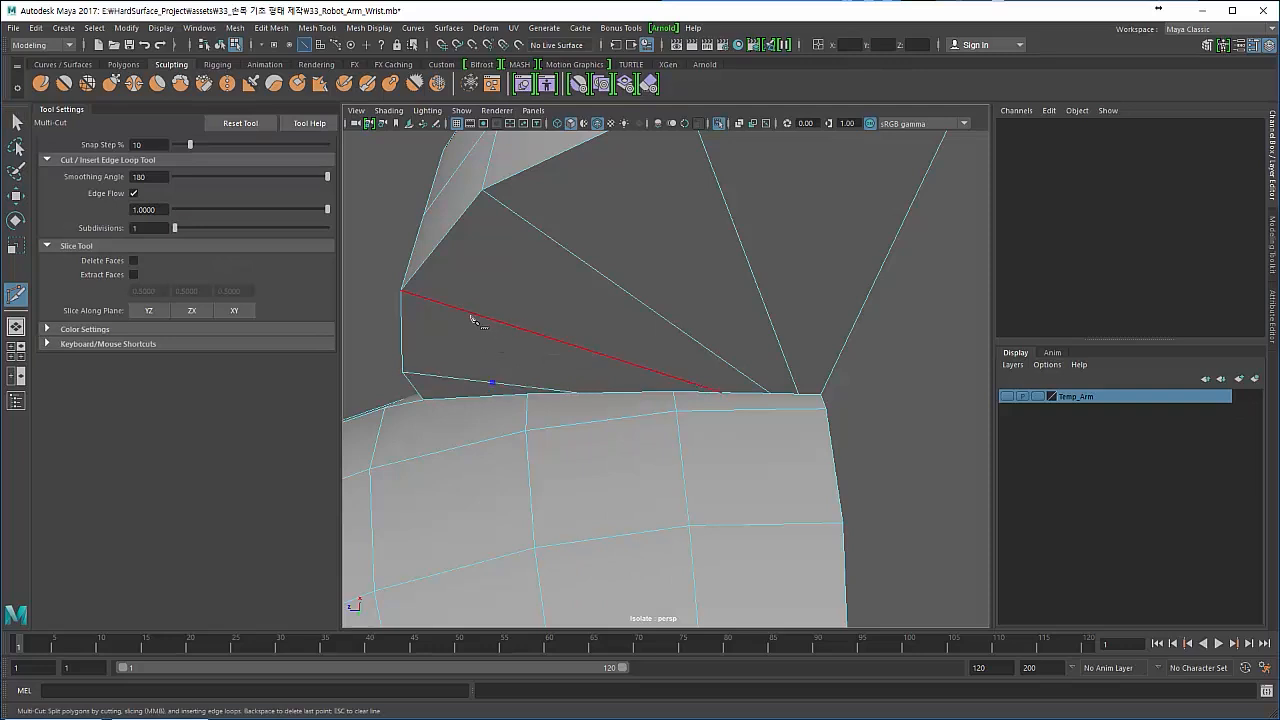
click(487, 317)
click(559, 245)
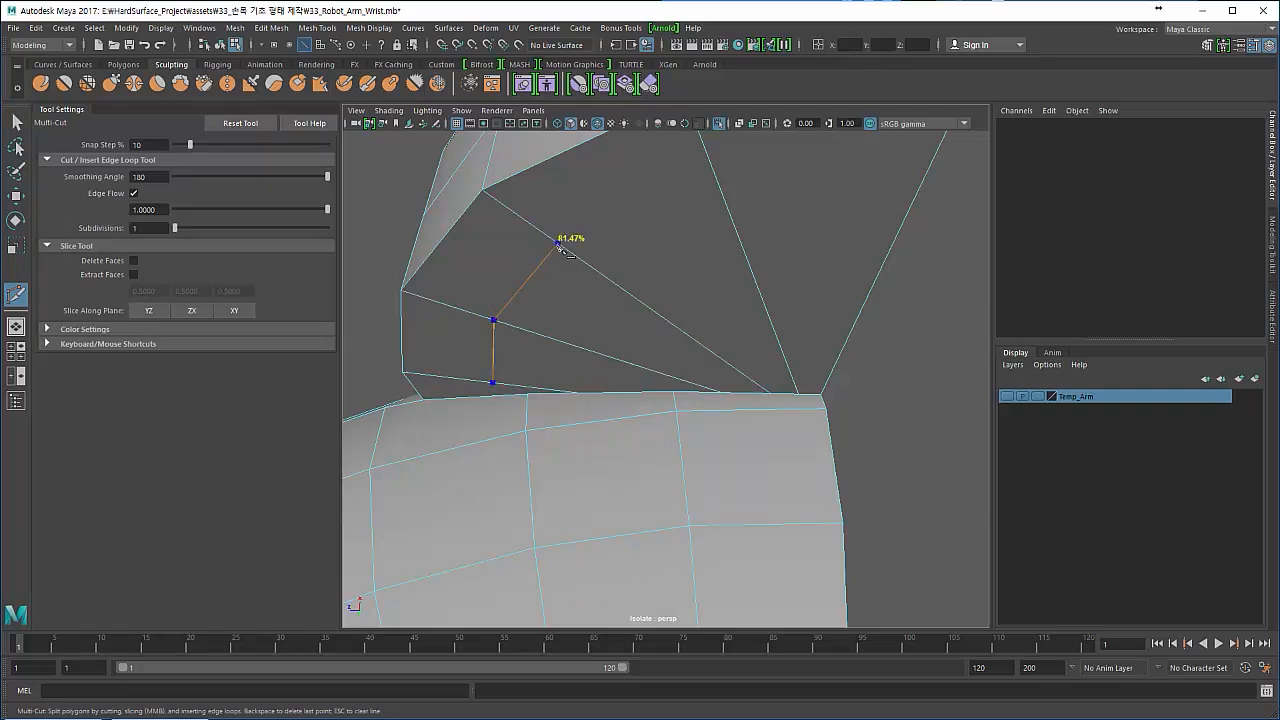
alt+drag(530, 353, 523, 338)
scroll(525, 338, down, 1)
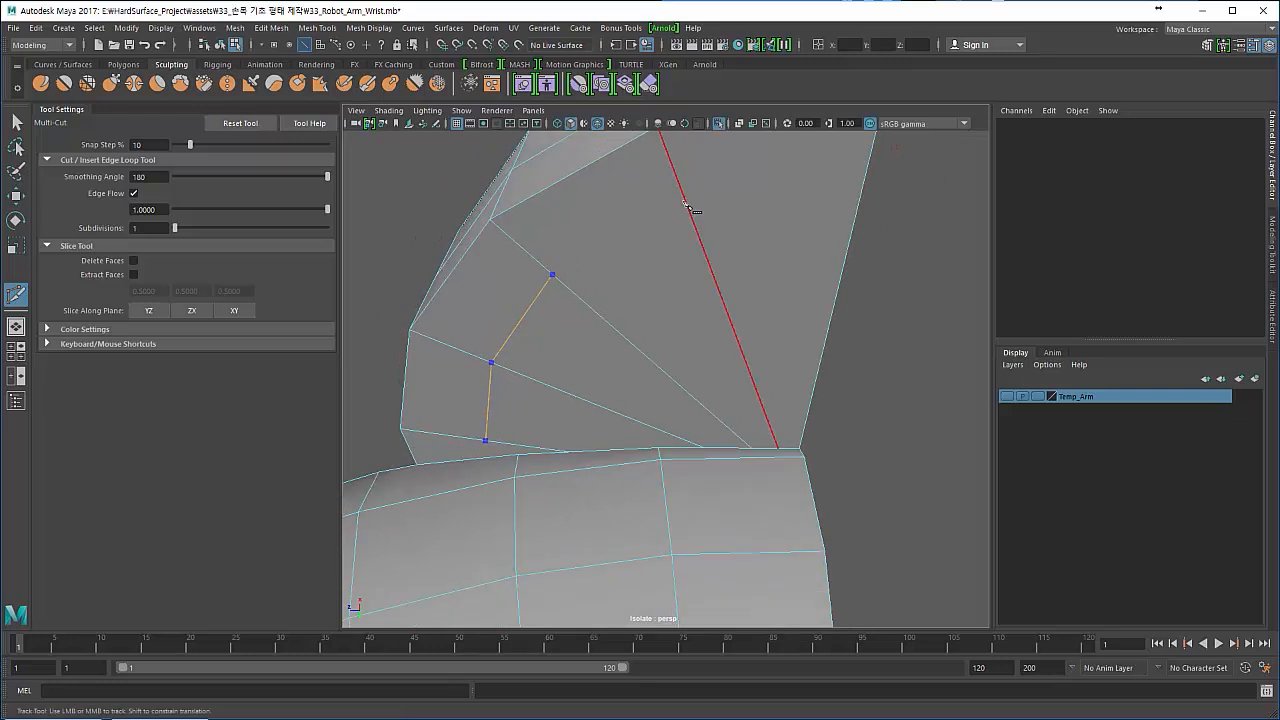
click(690, 208)
alt+drag(683, 248, 751, 349)
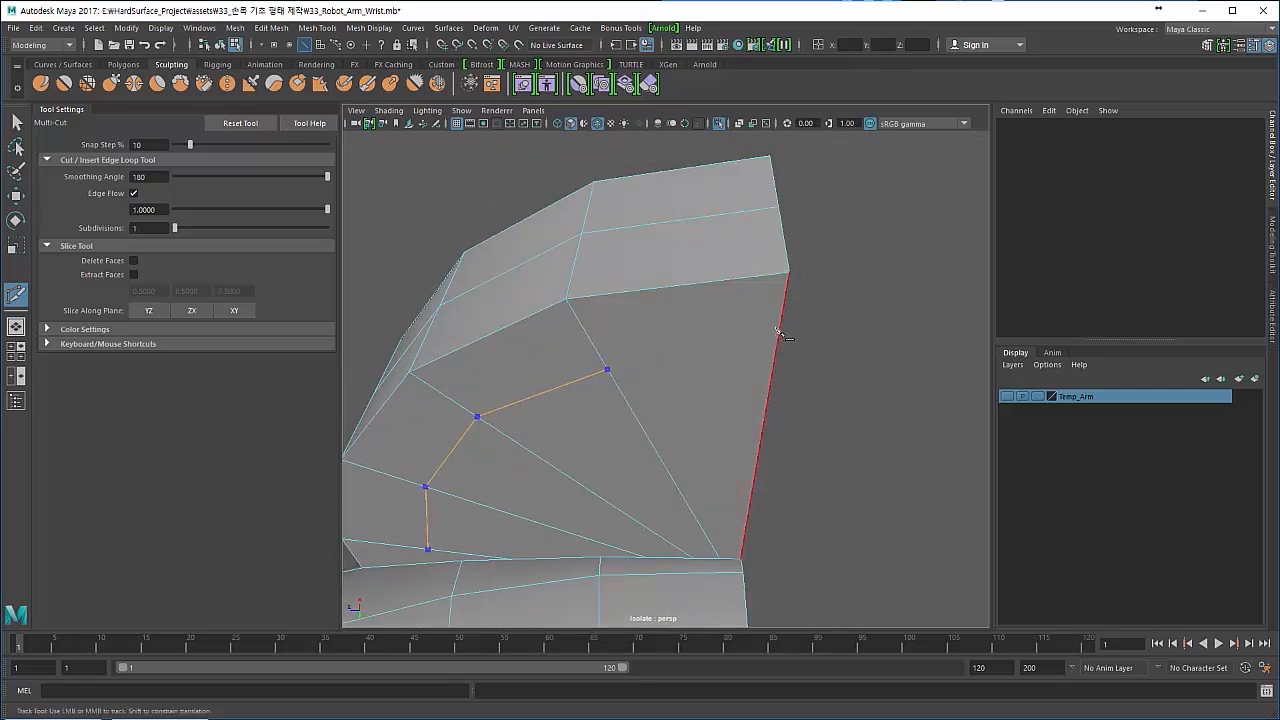
click(774, 360)
key(Return)
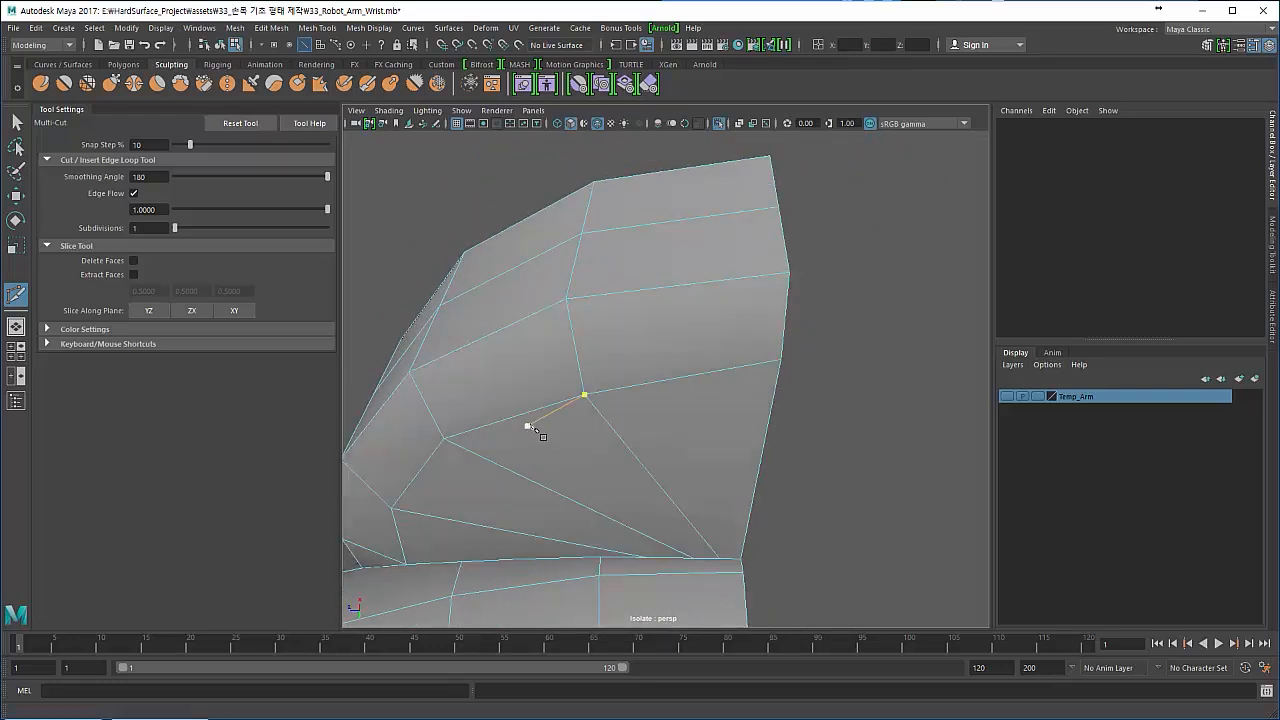
key(ctrl+z)
- Turn off Edge Flow and cut an edge line across the disc's triangle fan, following its rim, with Multi-Cut
click(133, 193)
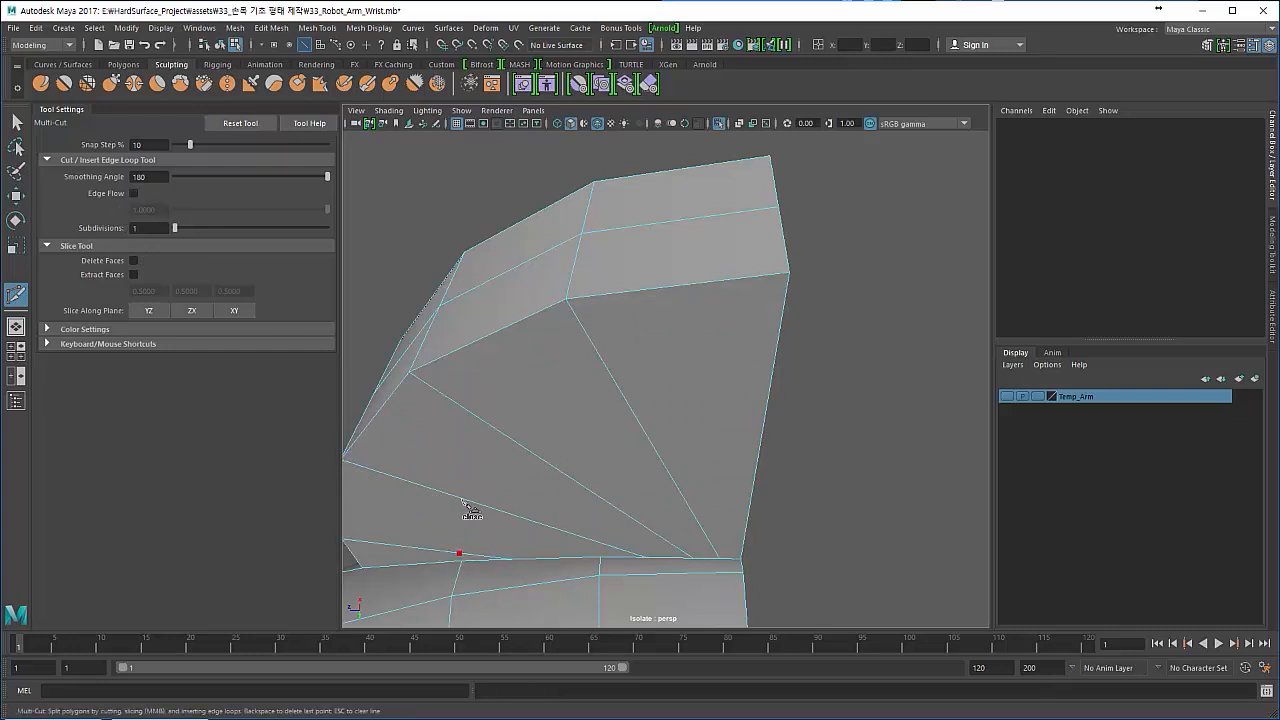
alt+drag(466, 497, 601, 297)
click(606, 296)
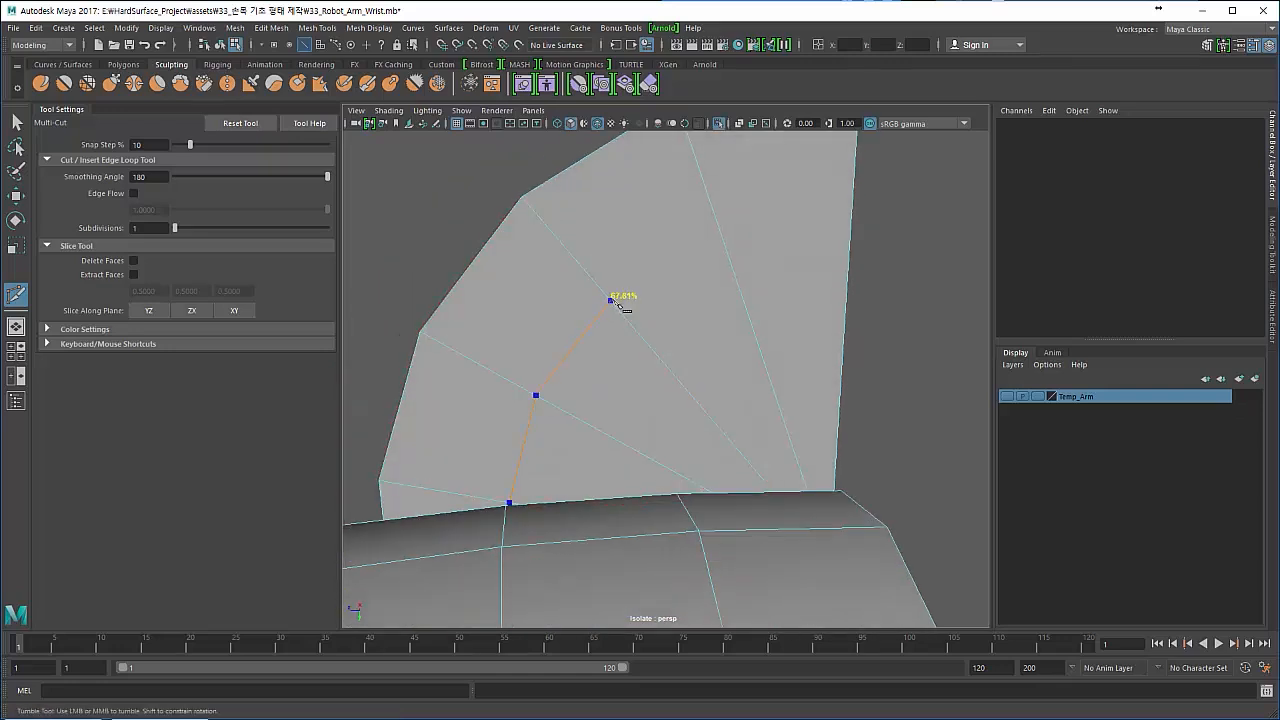
click(612, 301)
click(726, 249)
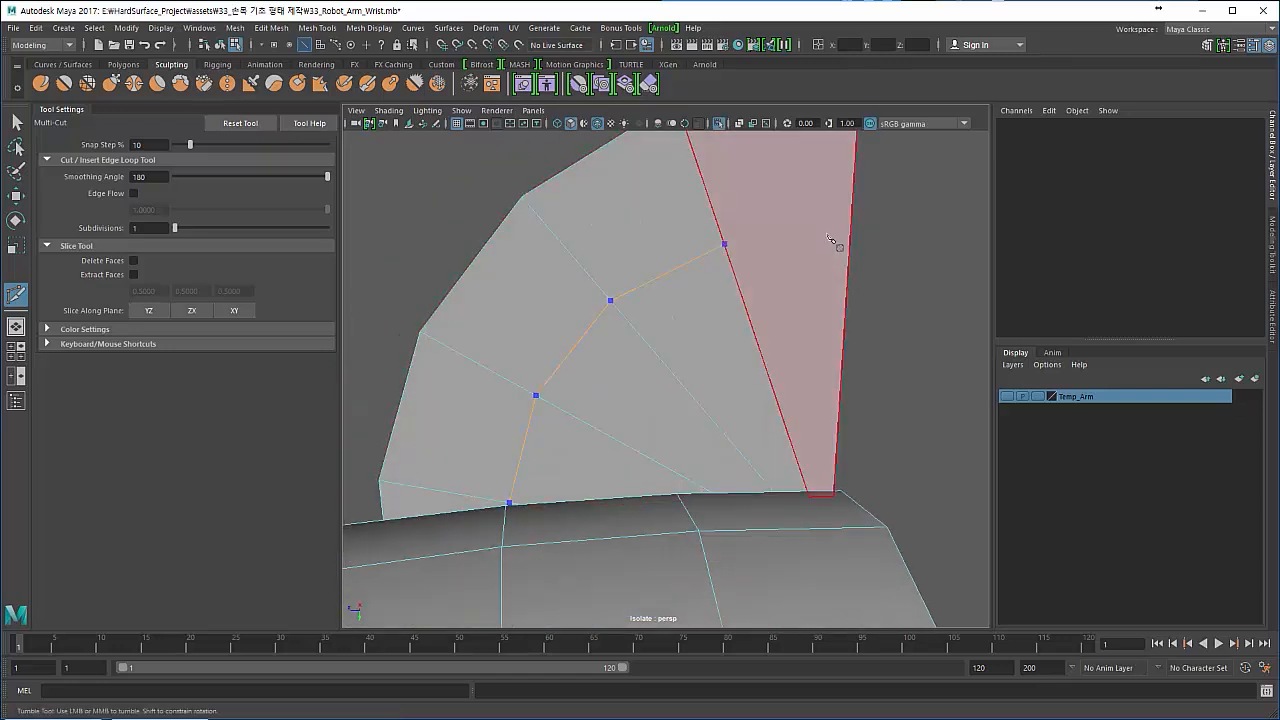
right_click(850, 233)
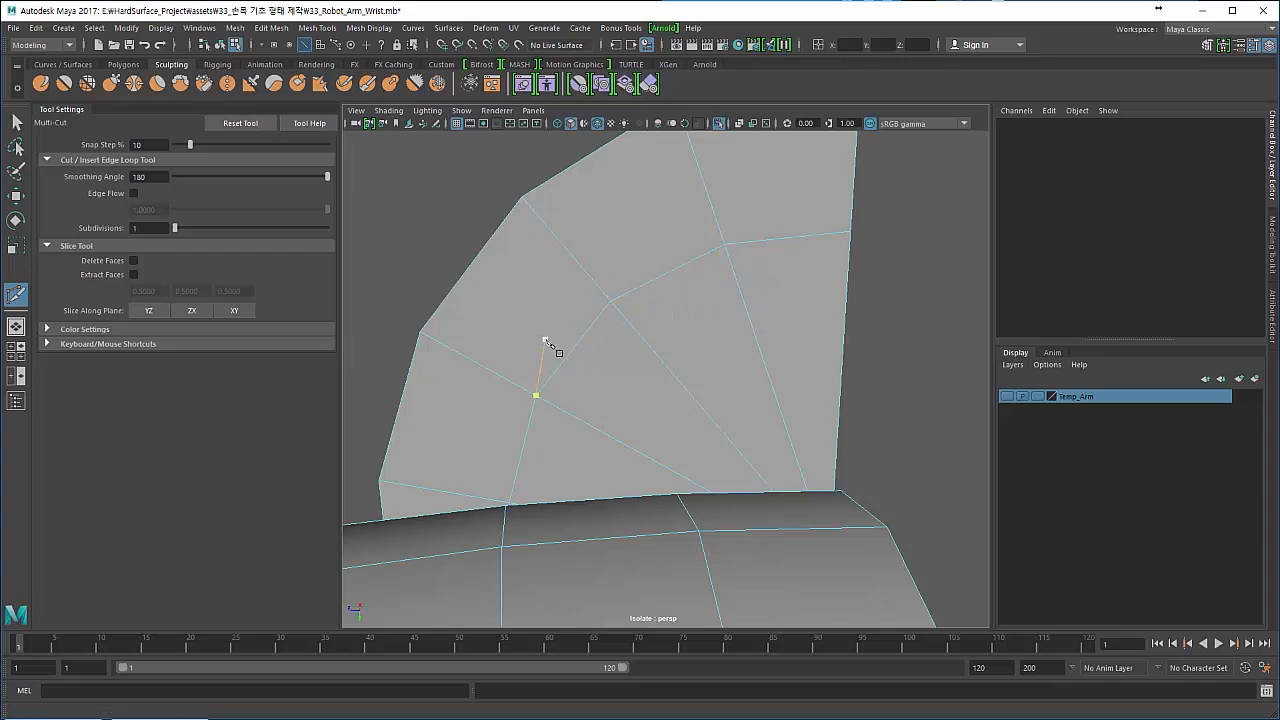
- Try to weld the new cut's end vertex and the nearby ring vertex together with the Target Weld Tool, and undo it
alt+drag(589, 345, 645, 293)
alt+middle_drag(638, 290, 658, 236)
scroll(629, 297, up, 5)
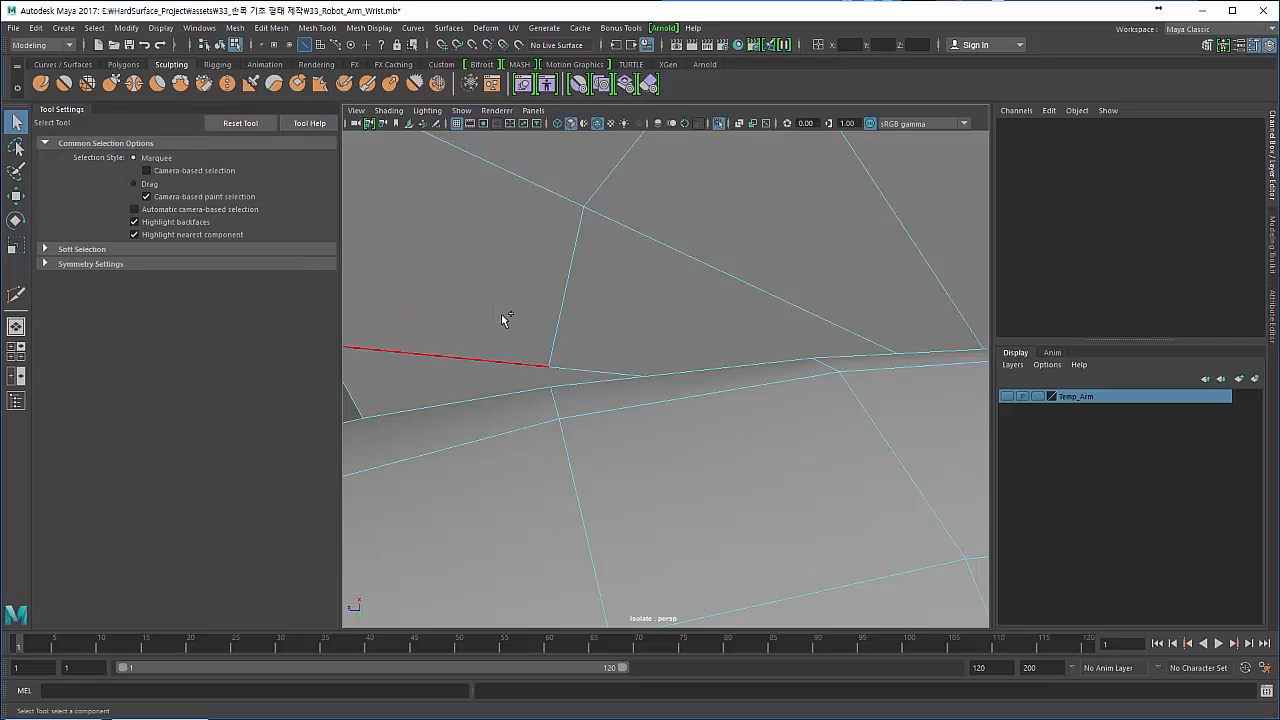
shift+right_drag(570, 258, 560, 296)
shift+right_drag(531, 341, 533, 287)
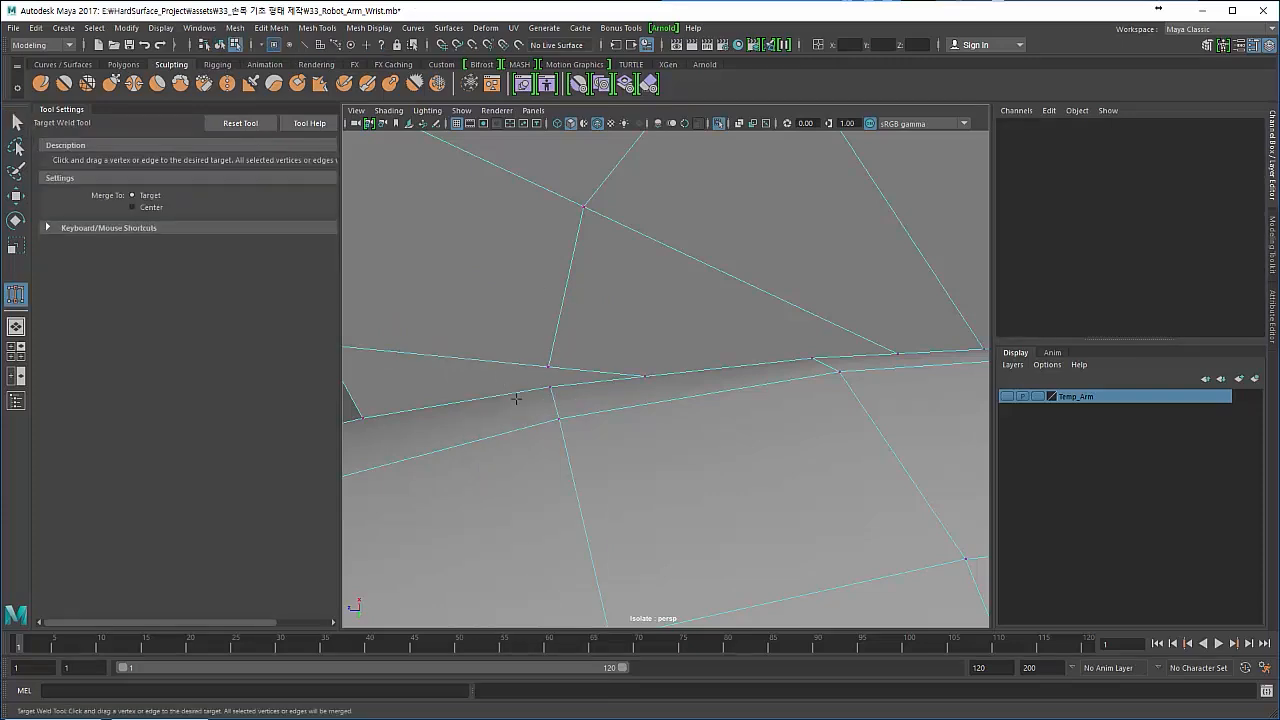
alt+drag(516, 398, 598, 388)
mouse_move(598, 388)
alt+right_down()
mouse_move(614, 394)
mouse_move(604, 407)
alt+right_up()
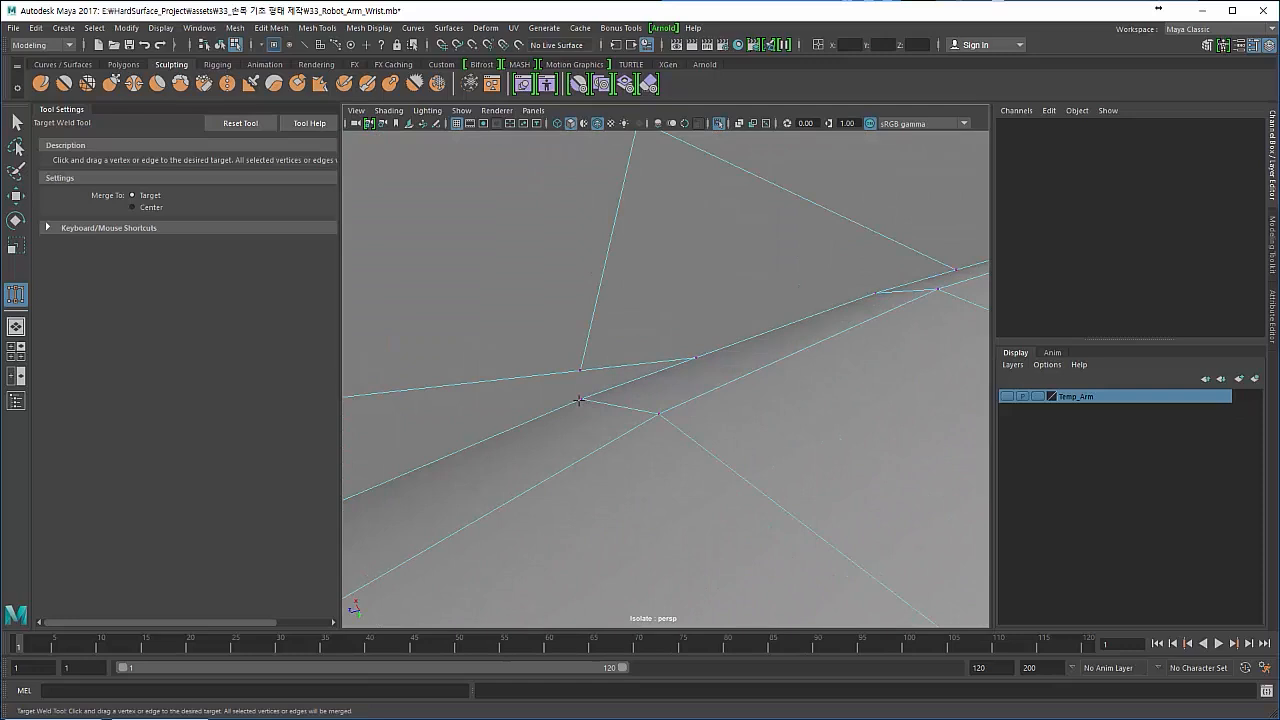
drag(586, 376, 583, 399)
key(ctrl+z)
click(581, 398)
key(ctrl+z)
alt+drag(580, 402, 628, 383)
- Check the two close seam vertices at the cut's end in wireframe and return to shaded display
key(q)
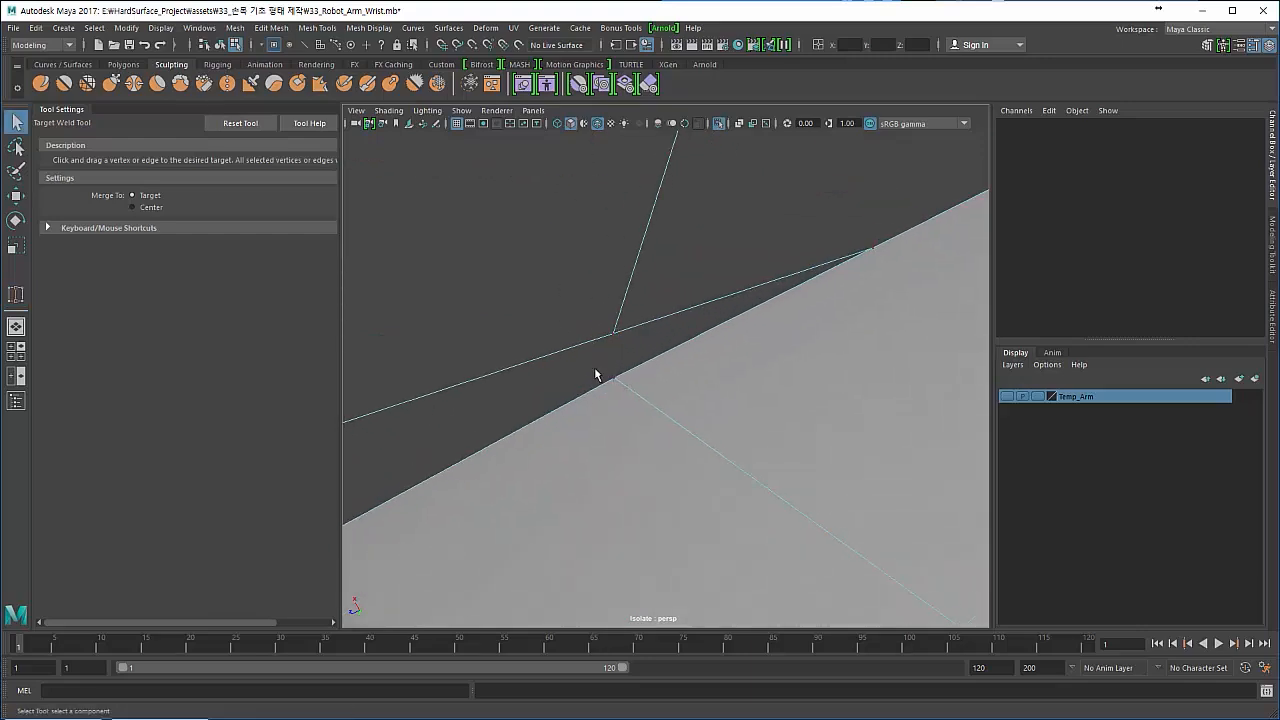
right_drag(689, 371, 434, 362)
key(4)
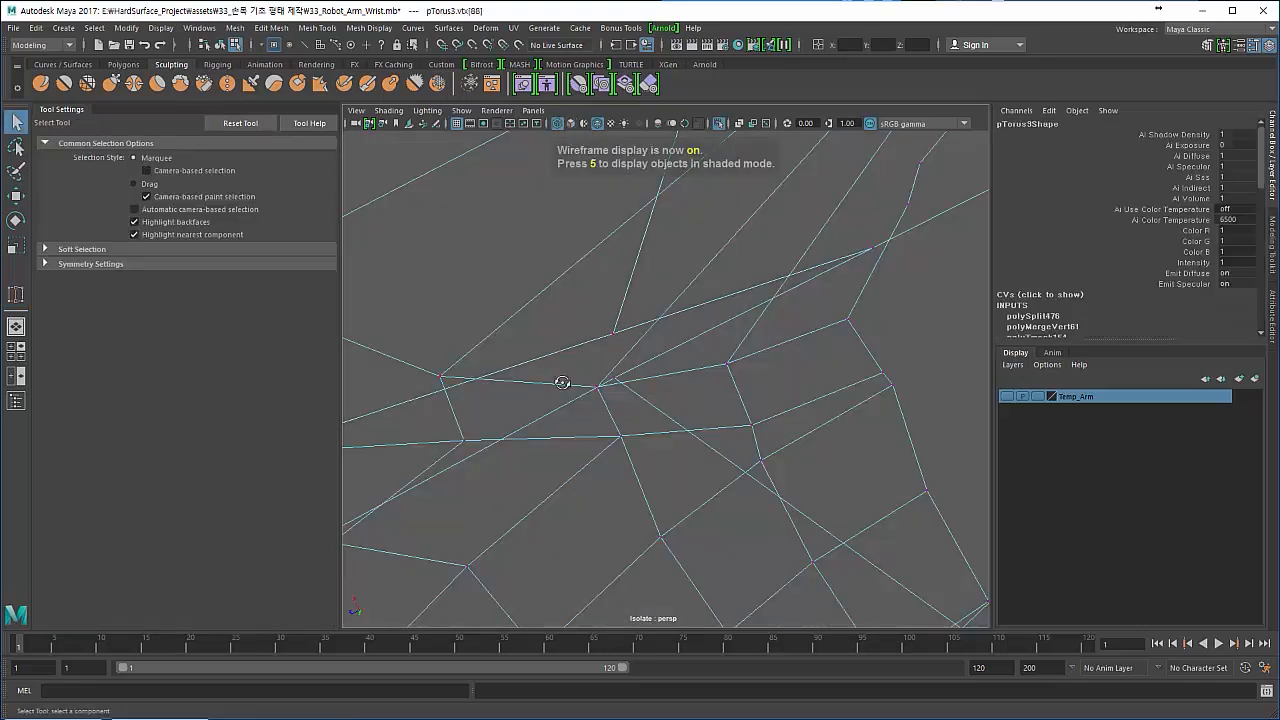
alt+drag(557, 377, 535, 343)
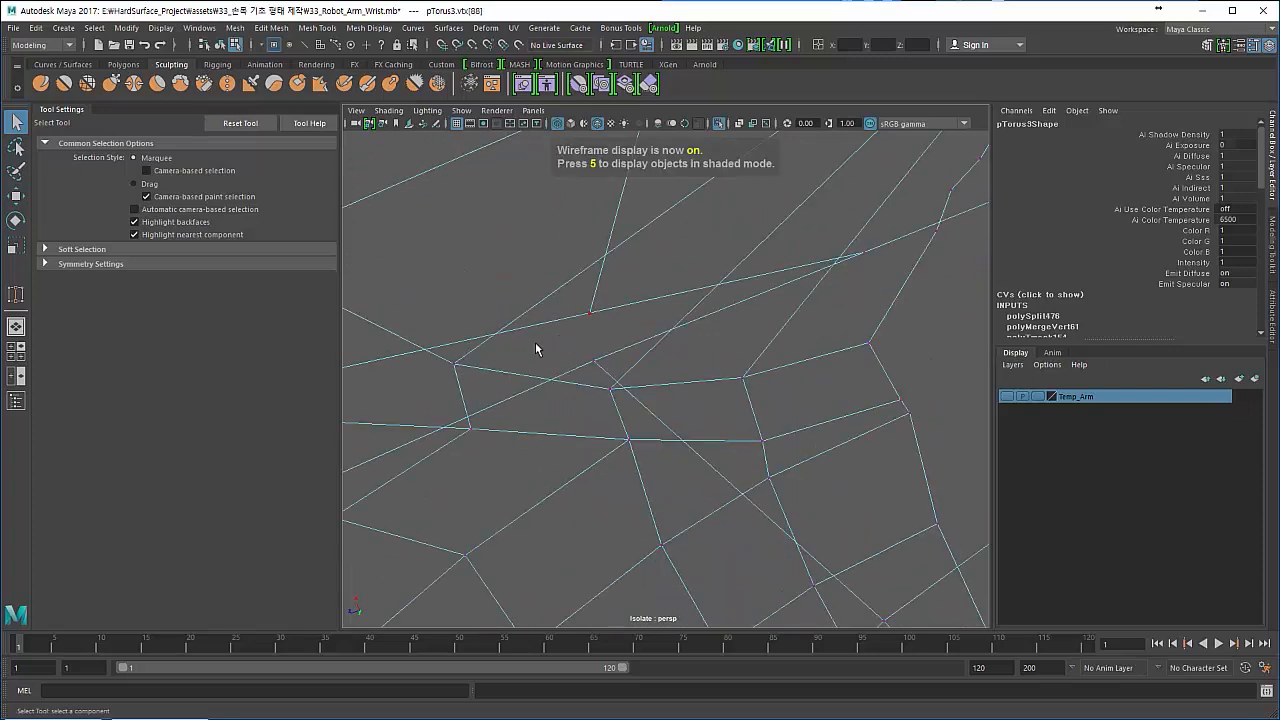
key(5)
mouse_move(540, 335)
shift+right_down()
mouse_move(557, 290)
mouse_move(554, 238)
mouse_move(528, 341)
mouse_move(530, 291)
mouse_move(546, 311)
shift+right_up()
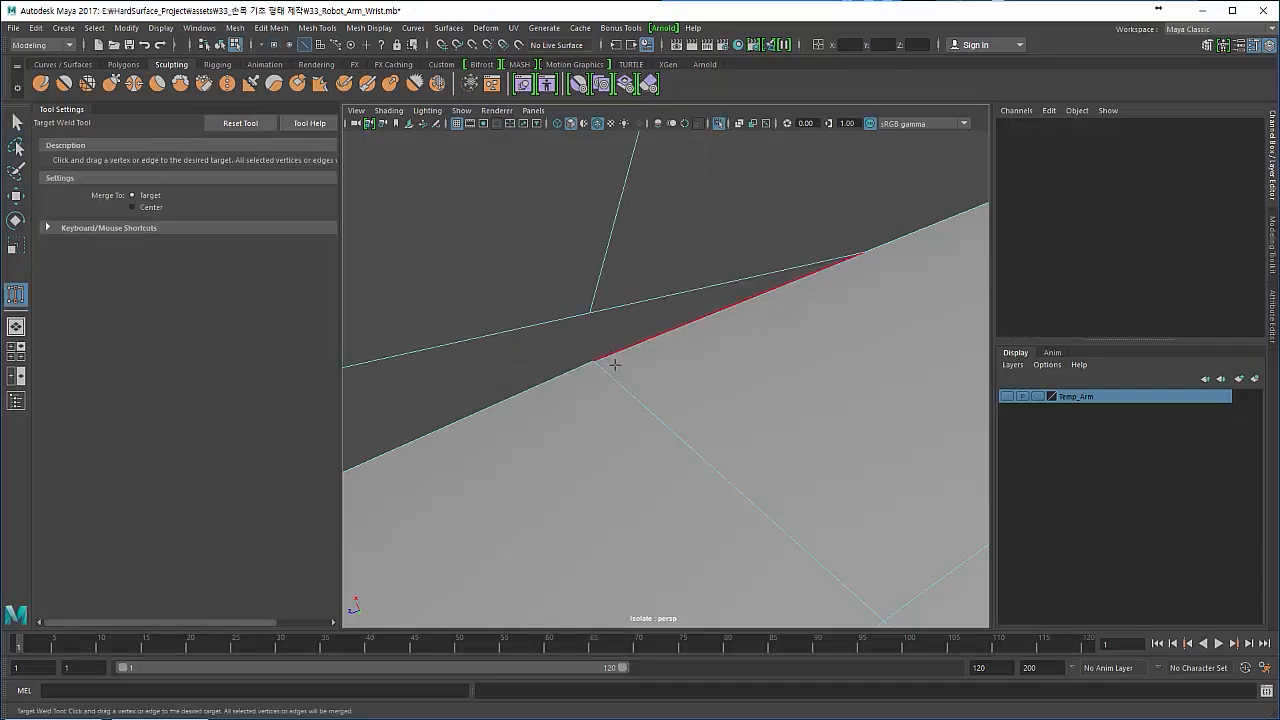
- Weld the ring vertex to the cut's end vertex at the seam with the Target Weld Tool
alt+right_drag(614, 366, 546, 354)
alt+drag(546, 354, 624, 356)
click(17, 122)
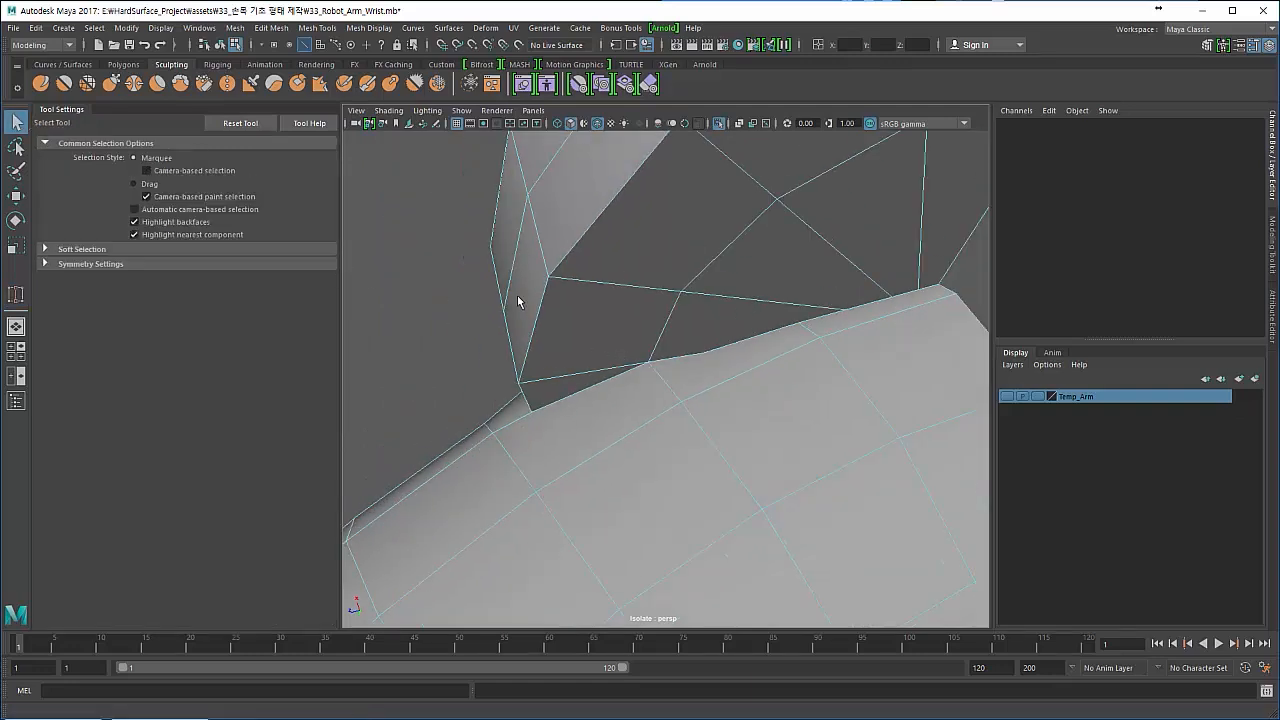
- Delete the extra vertex on the seam just beside the welded corner
alt+drag(586, 343, 741, 243)
alt+right_drag(645, 352, 792, 387)
right_drag(728, 322, 634, 321)
drag(680, 354, 722, 390)
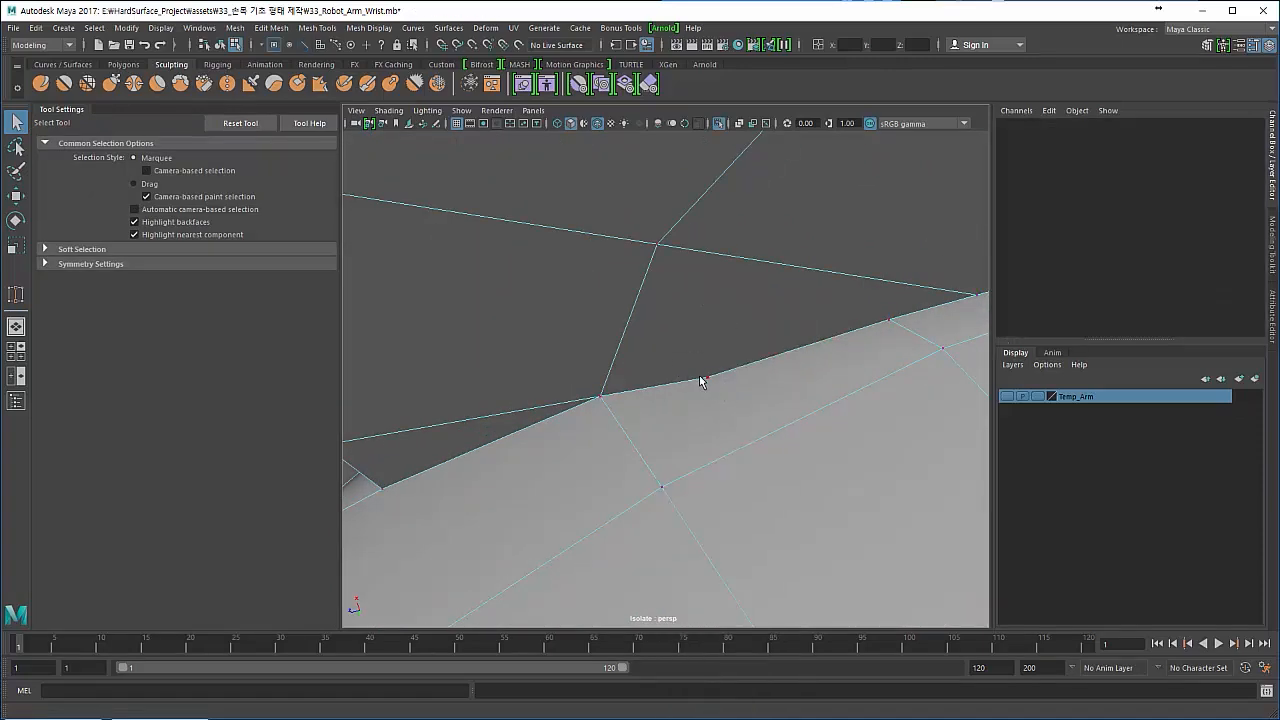
click(720, 383)
key(Delete)
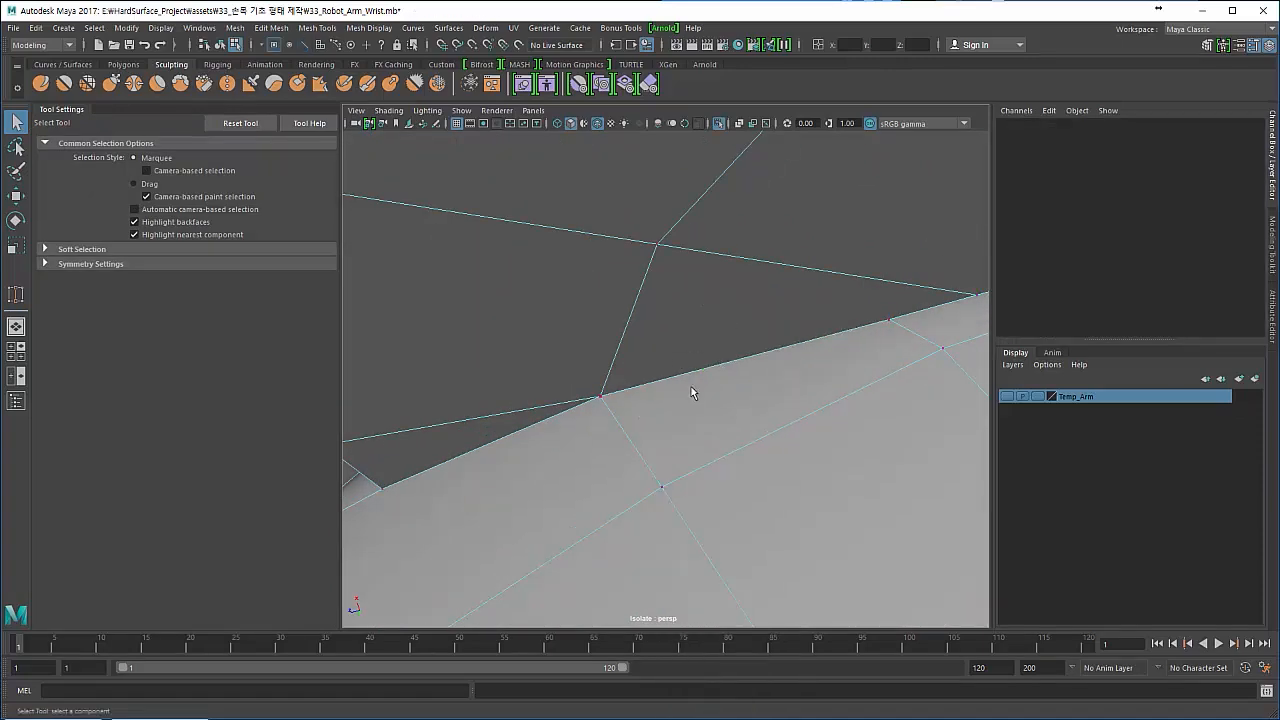
- Examine the seam corner and undo the vertex deletion and the preceding weld
mouse_move(672, 402)
alt+mouse_down()
mouse_move(586, 371)
mouse_move(600, 346)
mouse_move(559, 365)
mouse_move(600, 369)
mouse_move(634, 343)
mouse_move(623, 360)
mouse_move(668, 393)
alt+mouse_up()
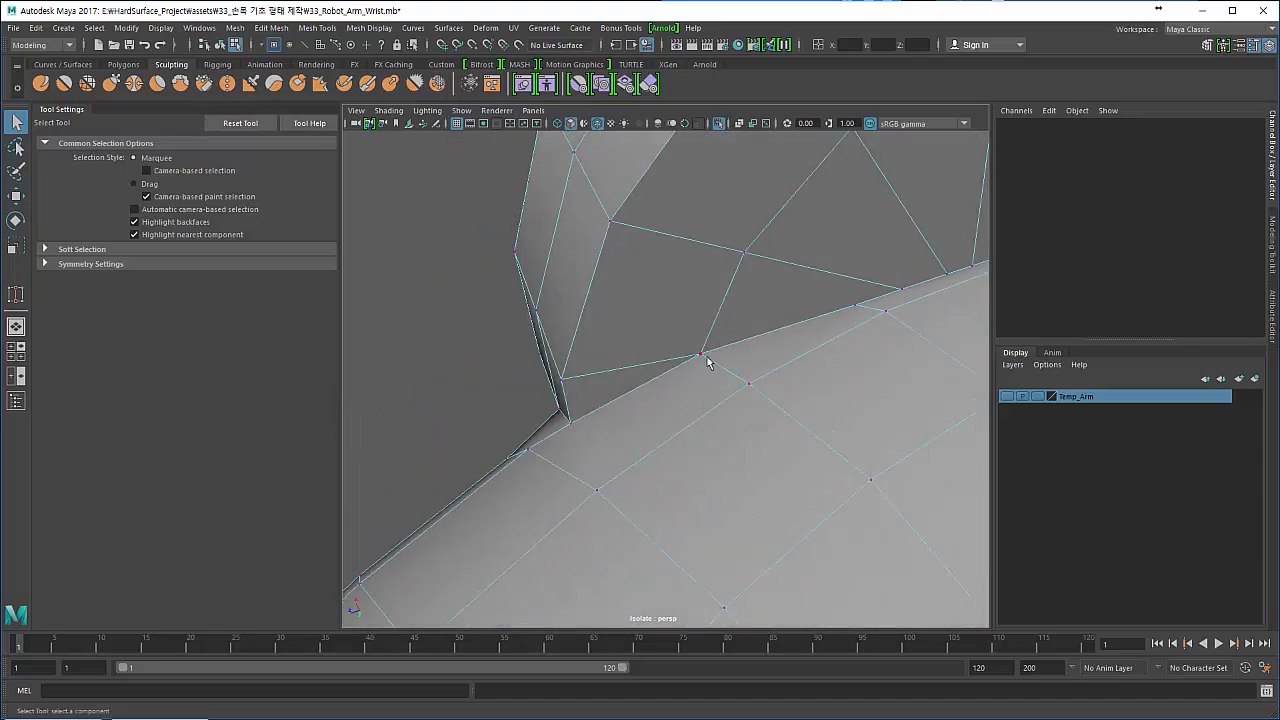
alt+drag(584, 390, 643, 384)
key(ctrl+z)
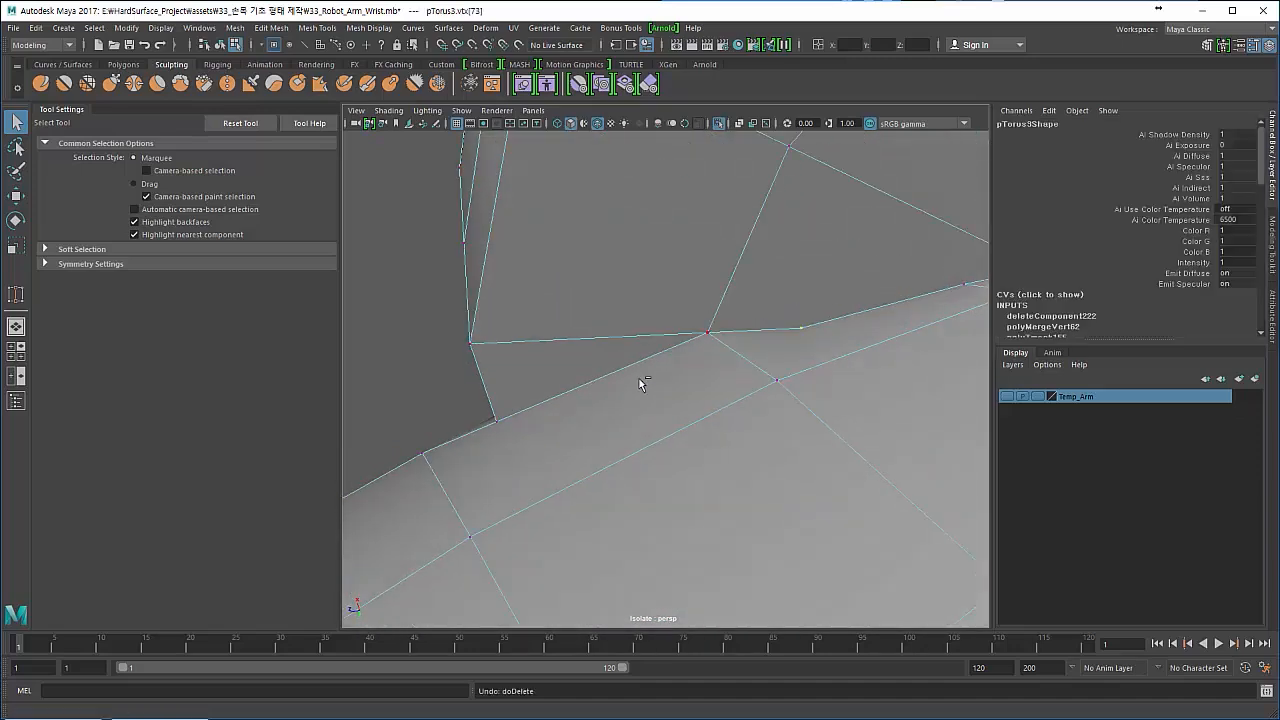
key(ctrl+z)
key(ctrl+z)
key(ctrl+z)
key(ctrl+z)
key(ctrl+z)
key(ctrl+z)
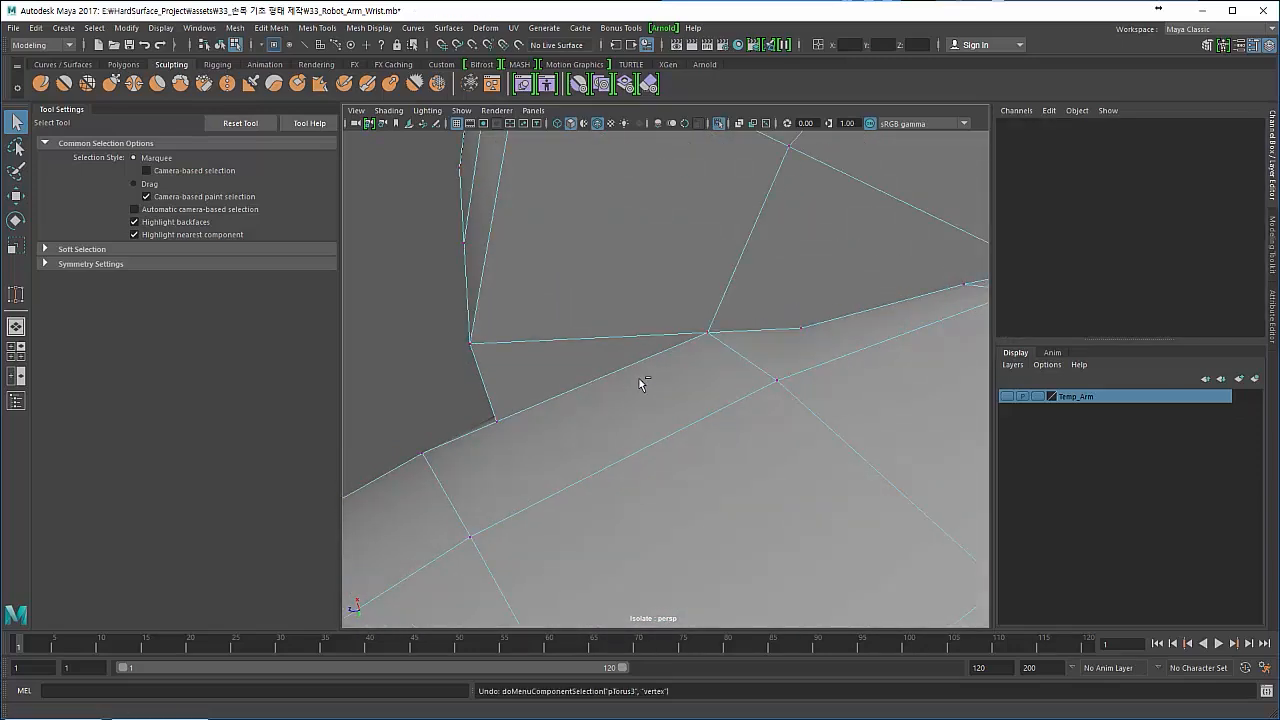
key(ctrl+z)
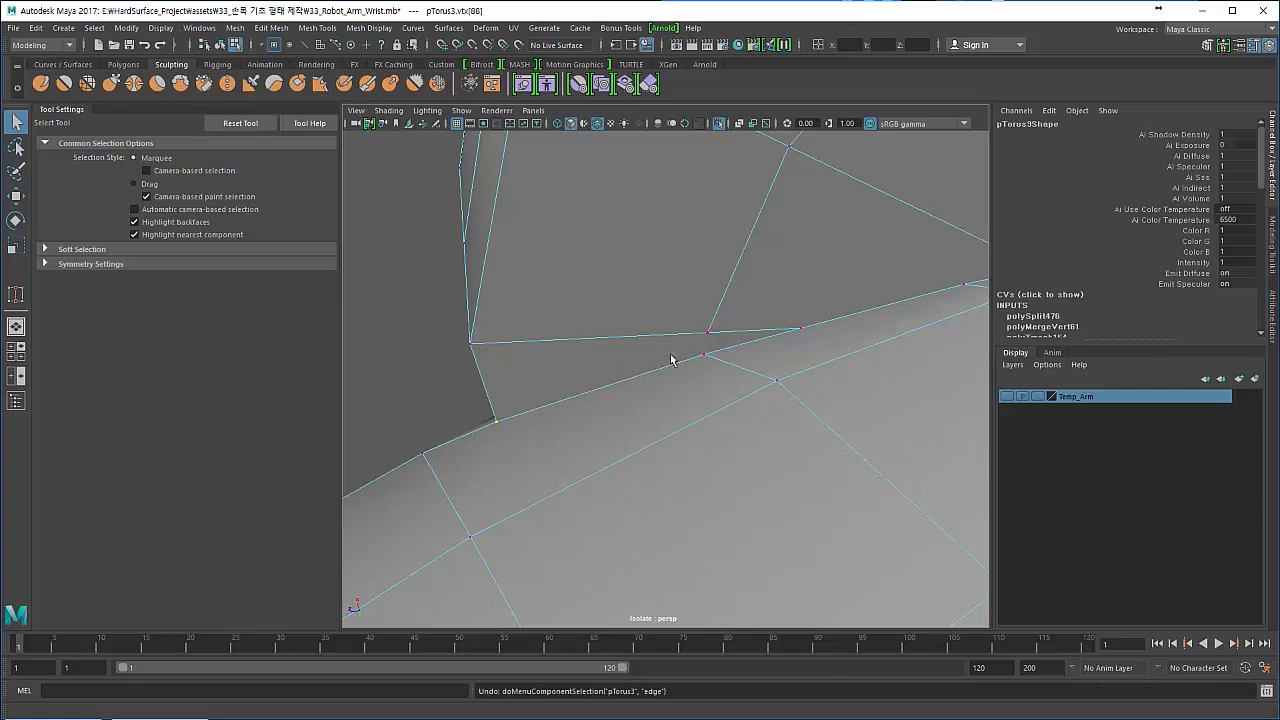
- Connect the cut's end vertex to the ring vertex beneath it with a short Multi-Cut edge
alt+drag(671, 359, 703, 346)
shift+right_drag(671, 353, 609, 346)
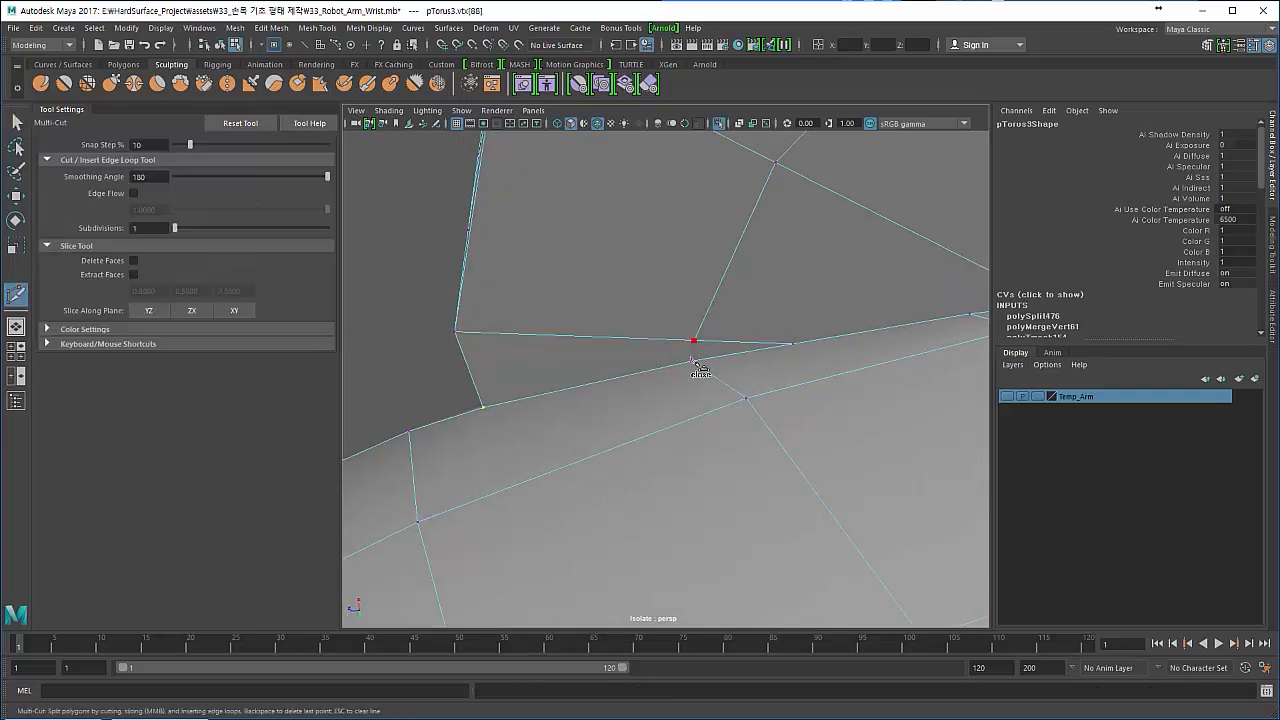
click(694, 378)
key(Return)
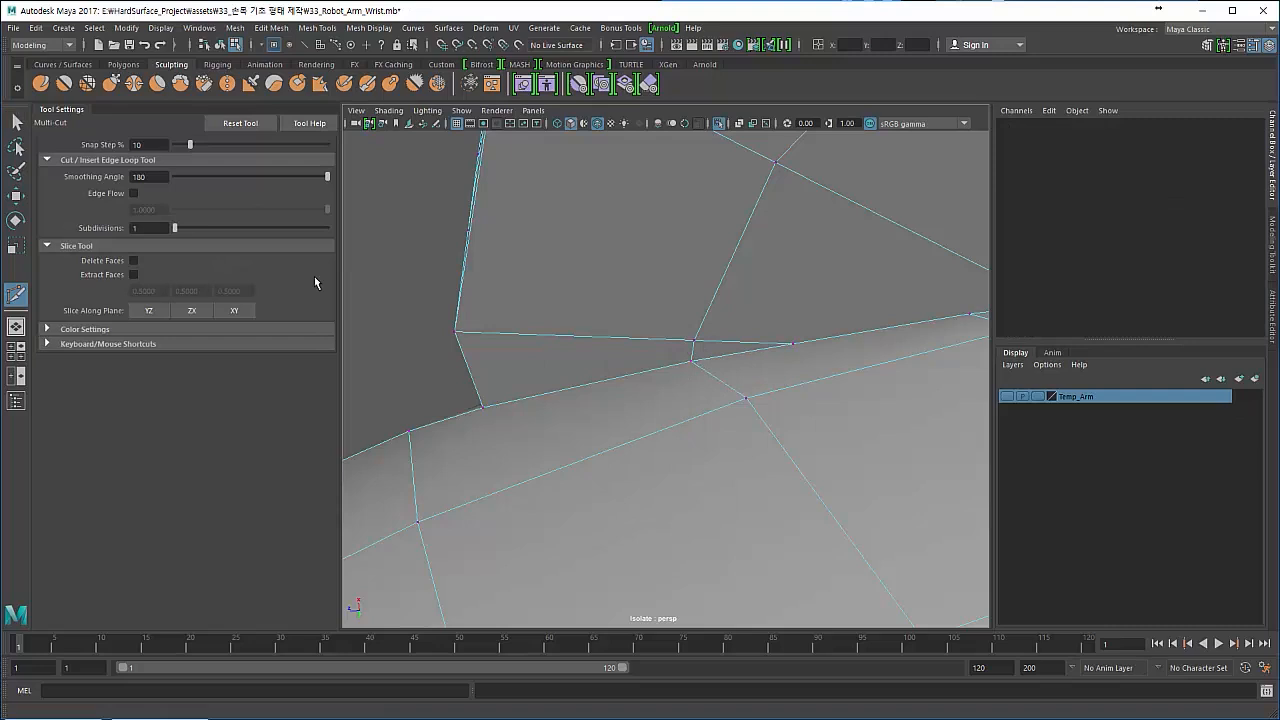
- Delete the redundant edge running from the short cut's upper vertex to the seam, removing its leftover seam vertex
click(17, 122)
right_drag(700, 322, 700, 287)
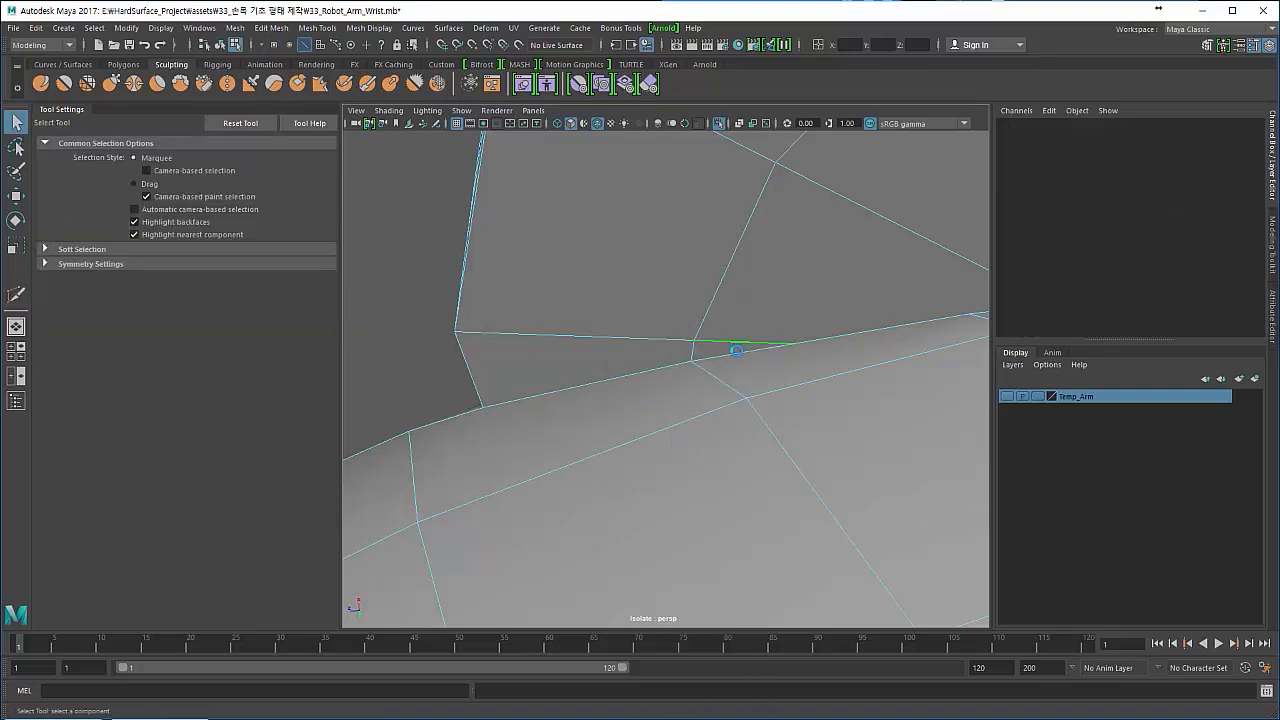
right_drag(736, 350, 668, 321)
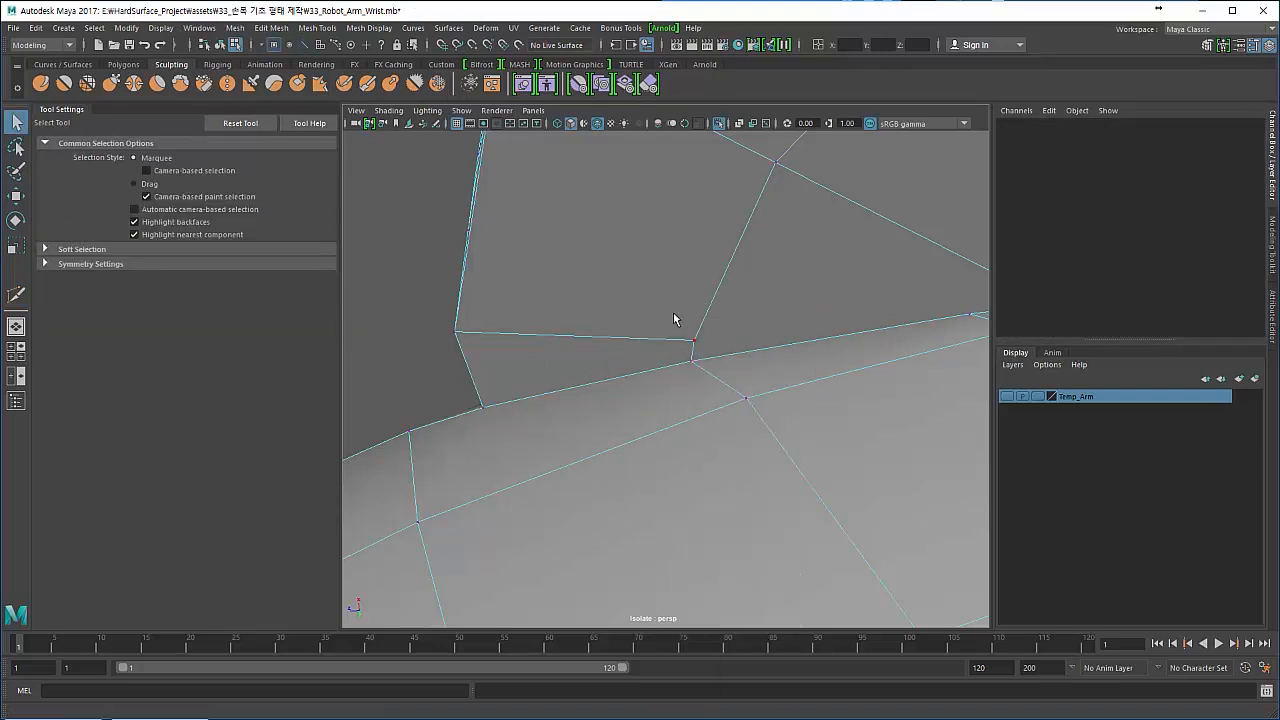
- Slide the ring's next cross edge along the surface toward the disc's seam vertex, using the Move Tool's Edge constraint
alt+middle_drag(674, 319, 517, 350)
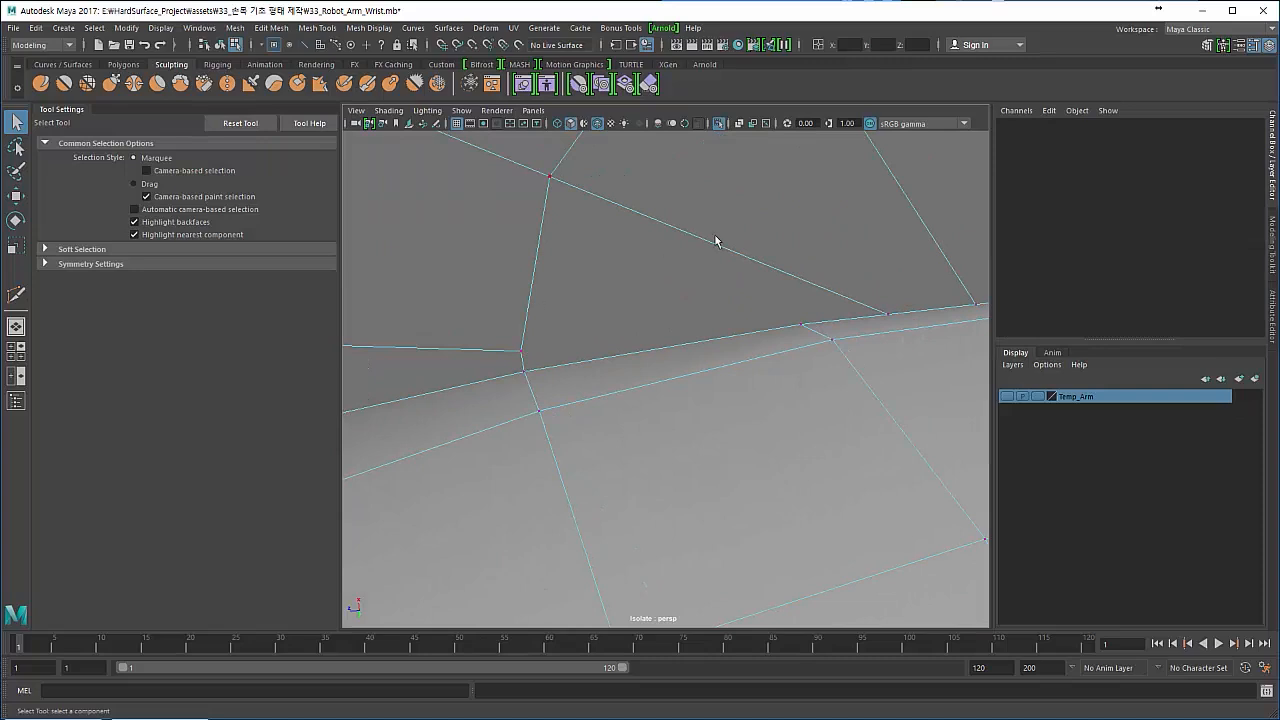
alt+drag(760, 338, 686, 340)
scroll(688, 348, down, 5)
alt+drag(784, 398, 823, 400)
scroll(700, 340, up, 5)
right_drag(663, 322, 662, 287)
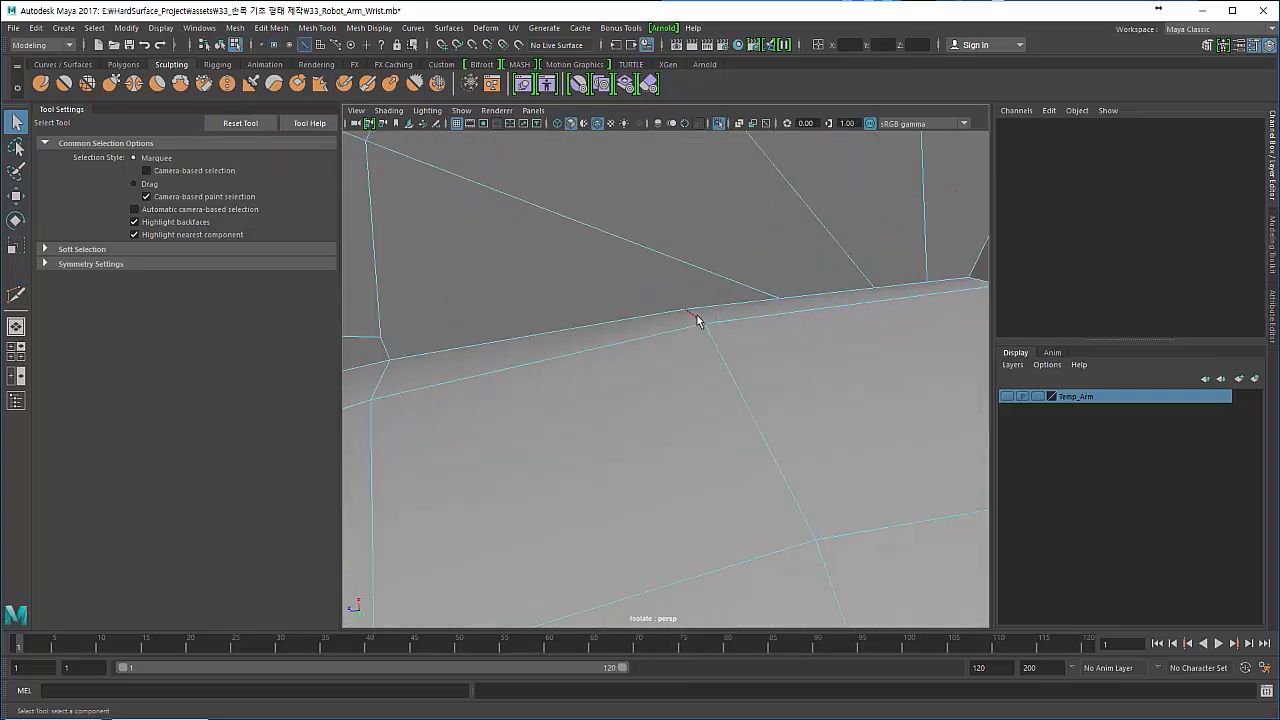
click(716, 370)
click(654, 351)
shift+right_drag(658, 357, 660, 362)
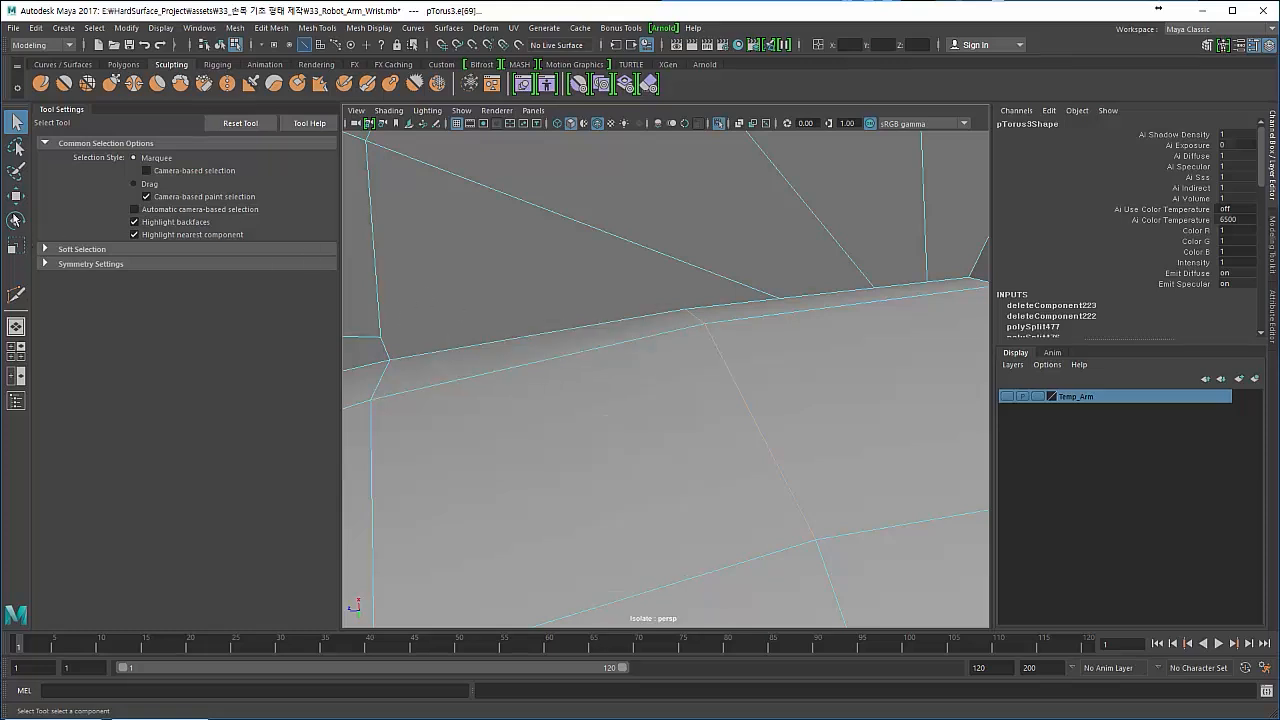
key(w)
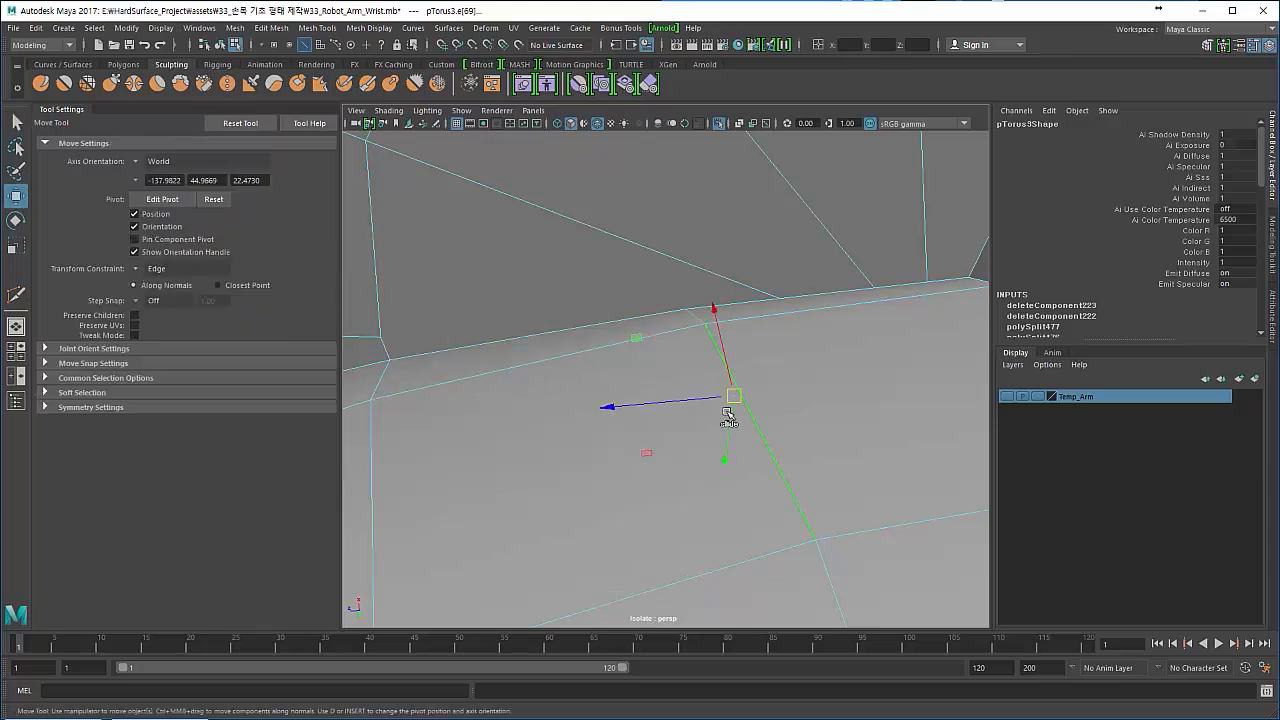
drag(733, 397, 751, 394)
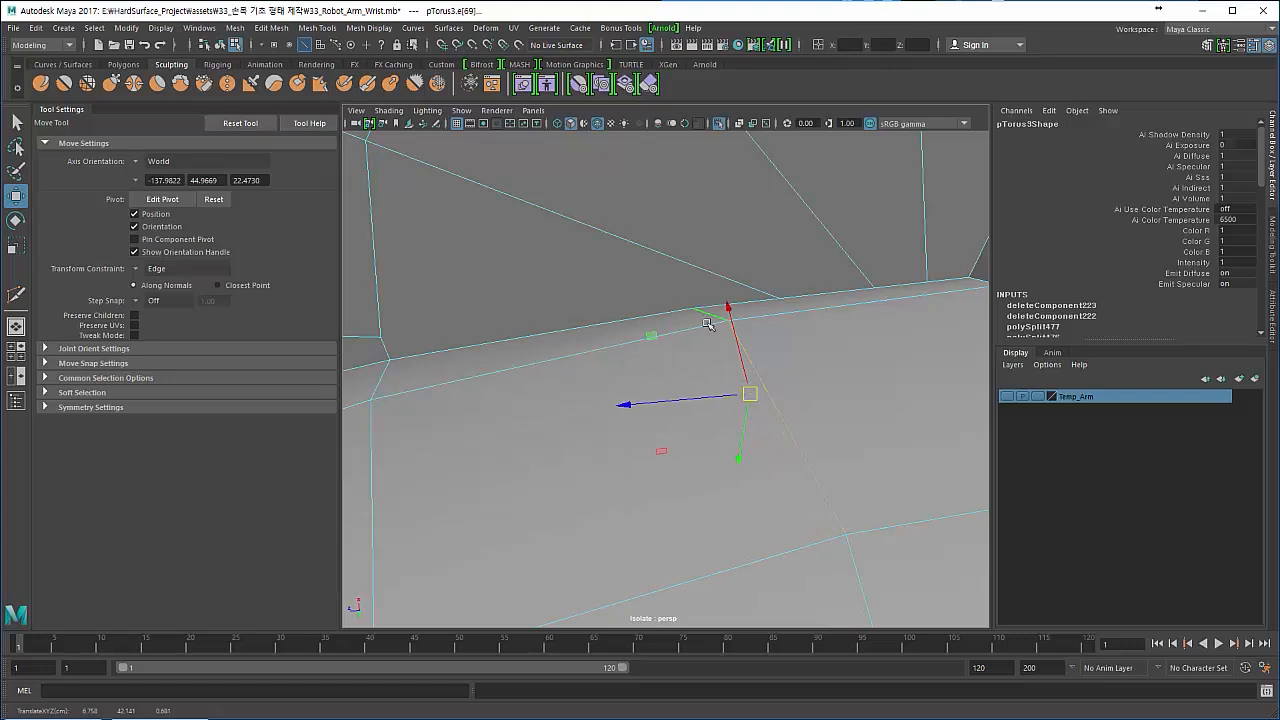
- Slide the upper vertex of the shifted ring edge along its loop until it sits directly beneath the disc's seam vertex
right_drag(720, 344, 682, 343)
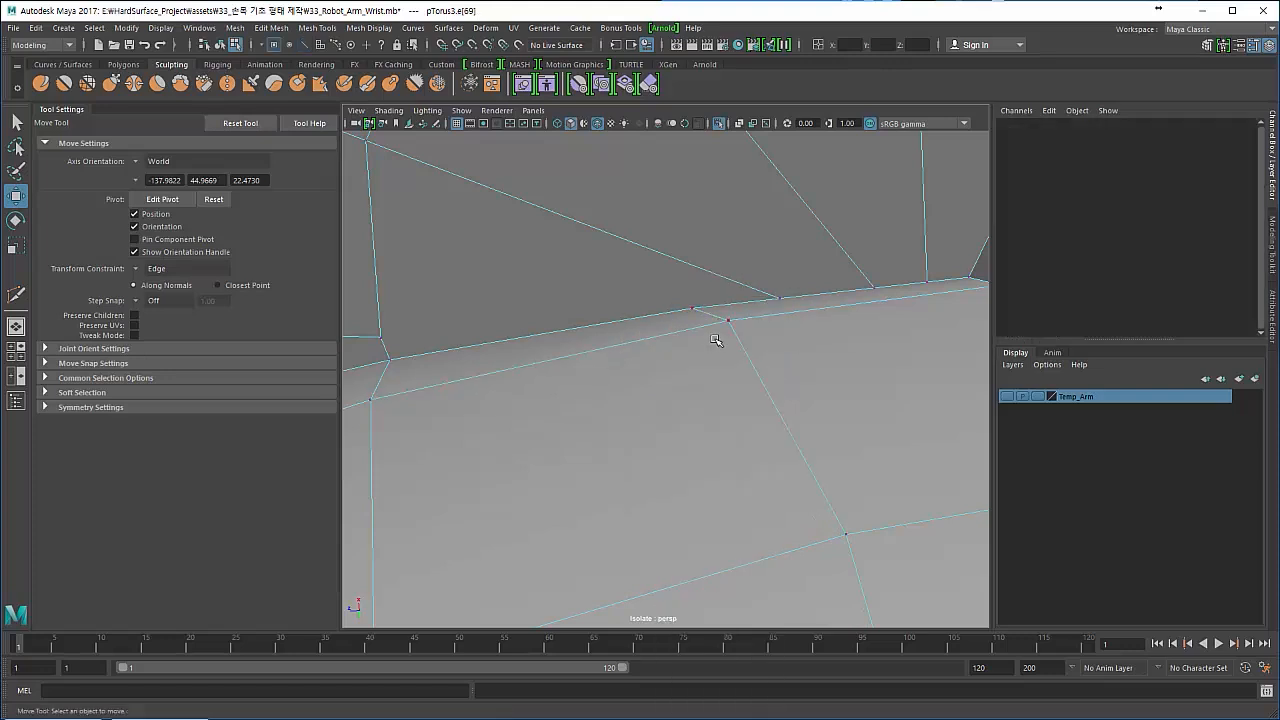
click(732, 320)
mouse_move(736, 319)
mouse_down()
mouse_move(775, 316)
mouse_move(738, 322)
mouse_up()
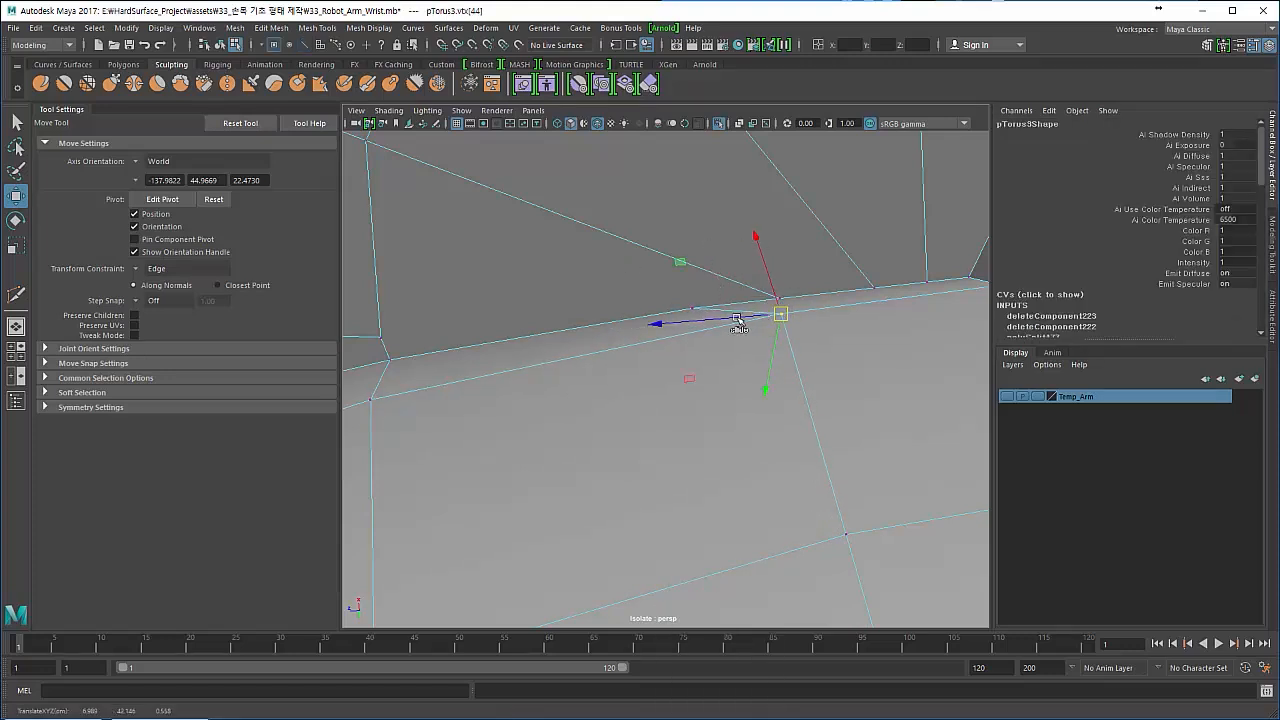
- Delete the short slanted edge between the ring vertex and the seam together with its leftover seam vertex
right_drag(689, 309, 657, 293)
click(722, 325)
click(696, 309)
key(Delete)
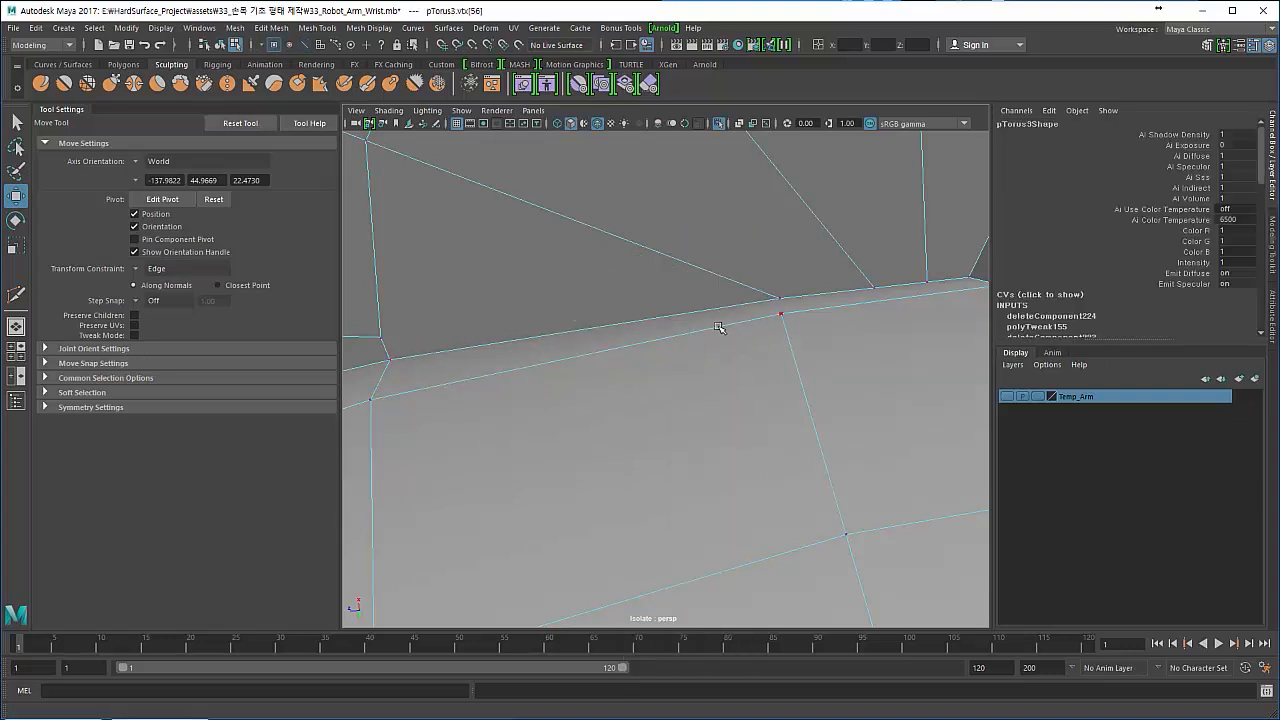
- Connect the disc's seam vertex to the ring vertex directly beneath it with a short Multi-Cut edge
shift+right_drag(736, 329, 652, 331)
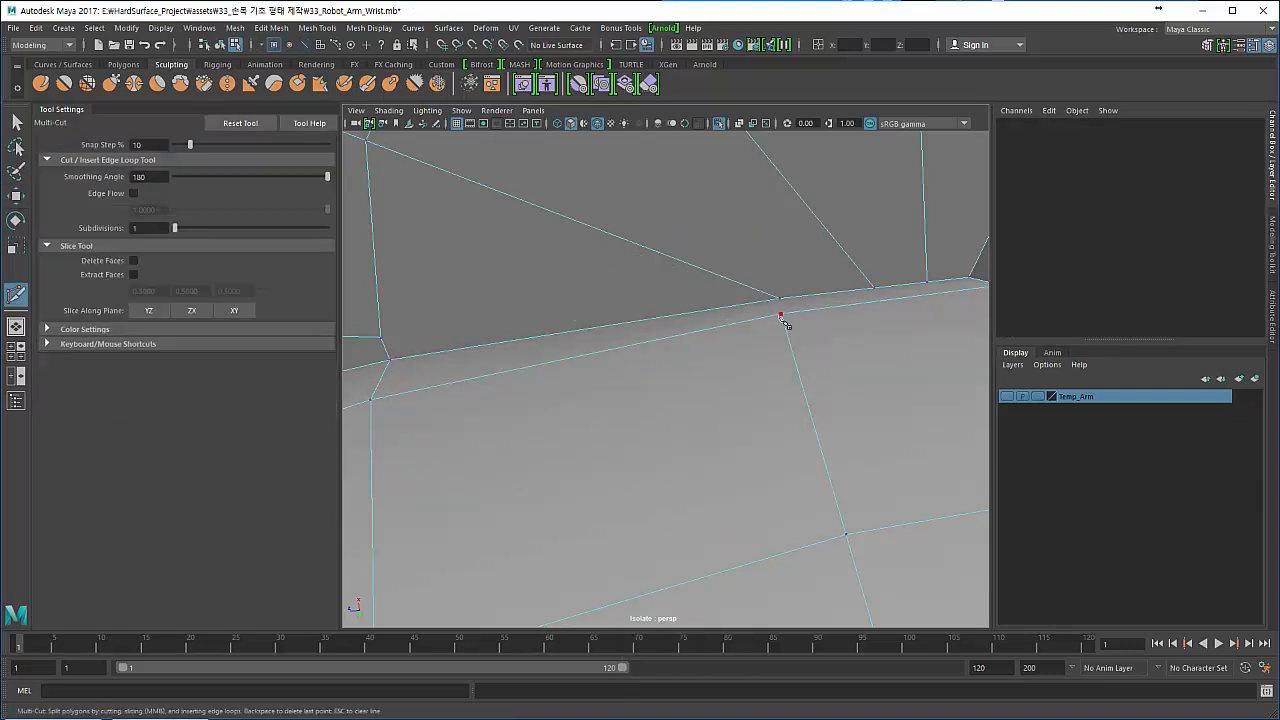
click(781, 314)
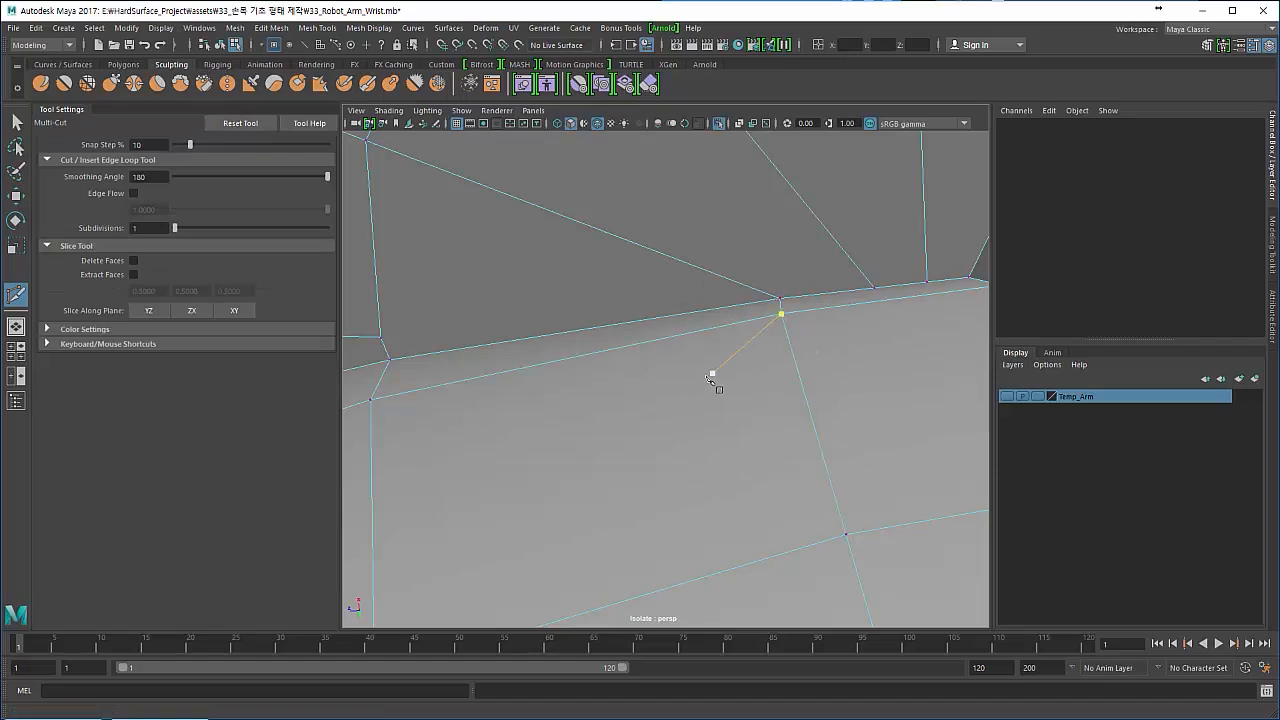
key(Escape)
- Examine the seam and disc from several angles in smooth mesh preview, and return to the unsmoothed display
alt+right_drag(690, 391, 508, 583)
alt+drag(508, 583, 500, 480)
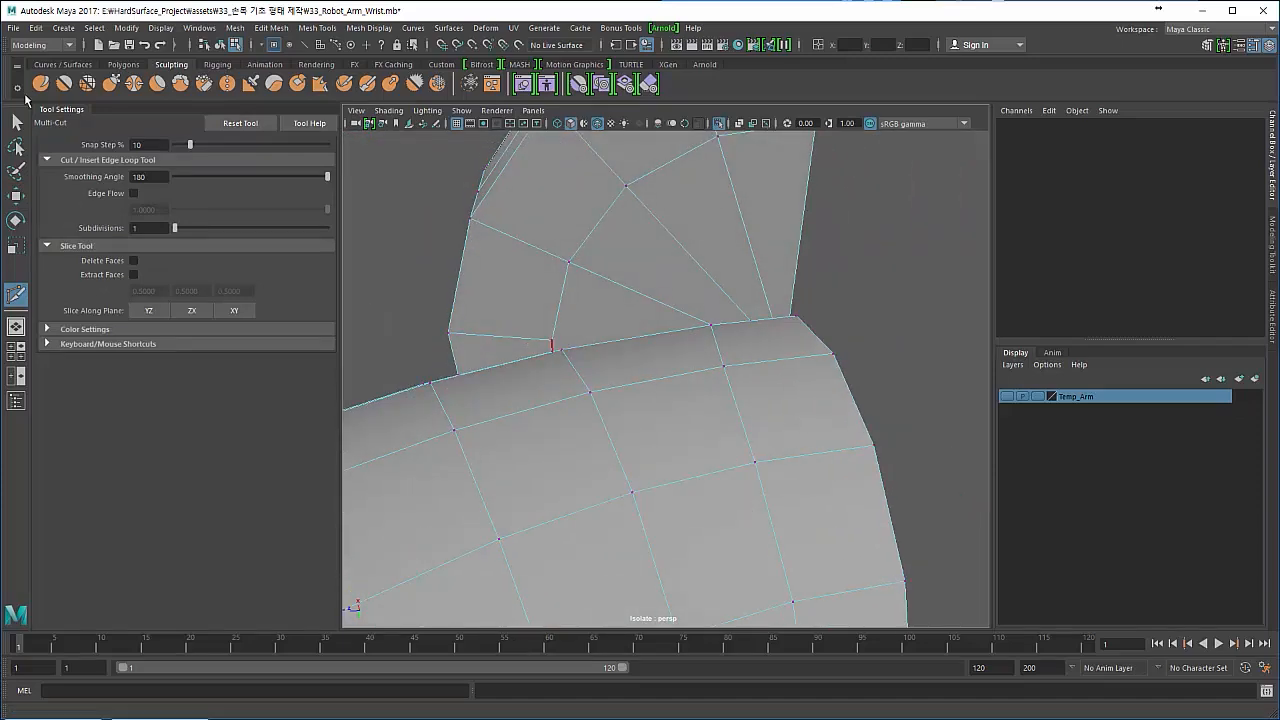
click(16, 121)
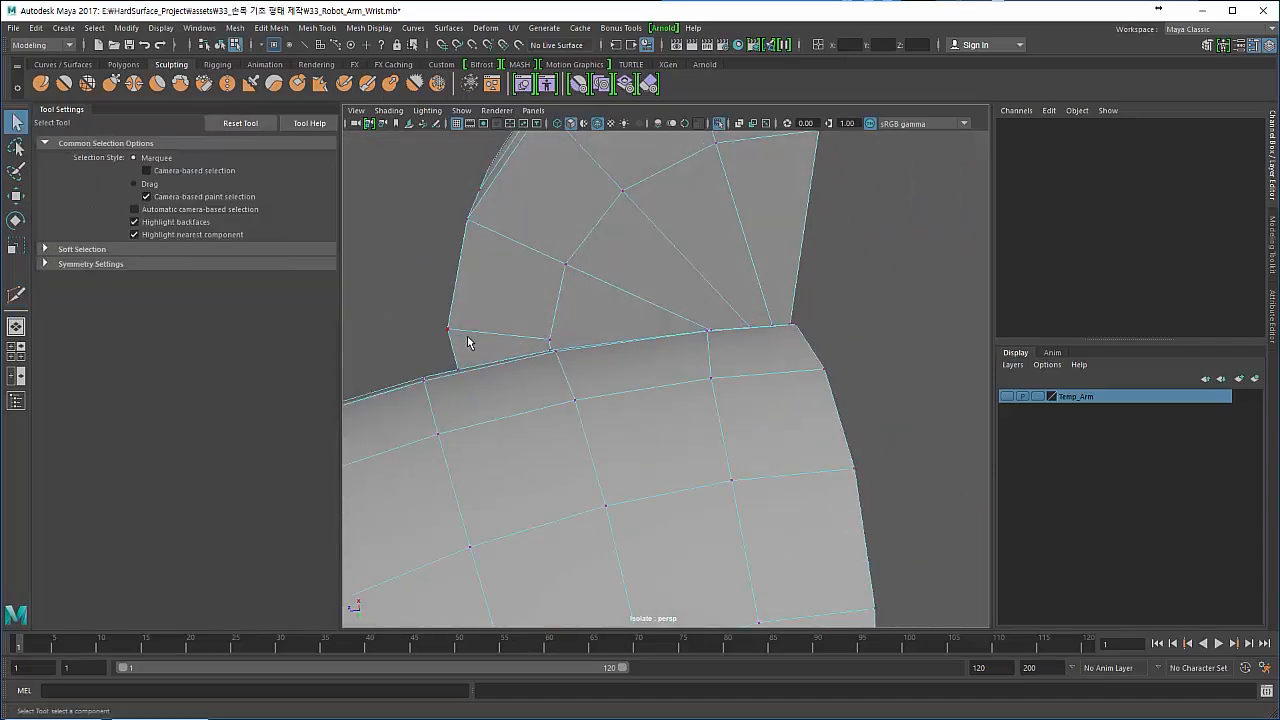
key(3)
key(4)
key(5)
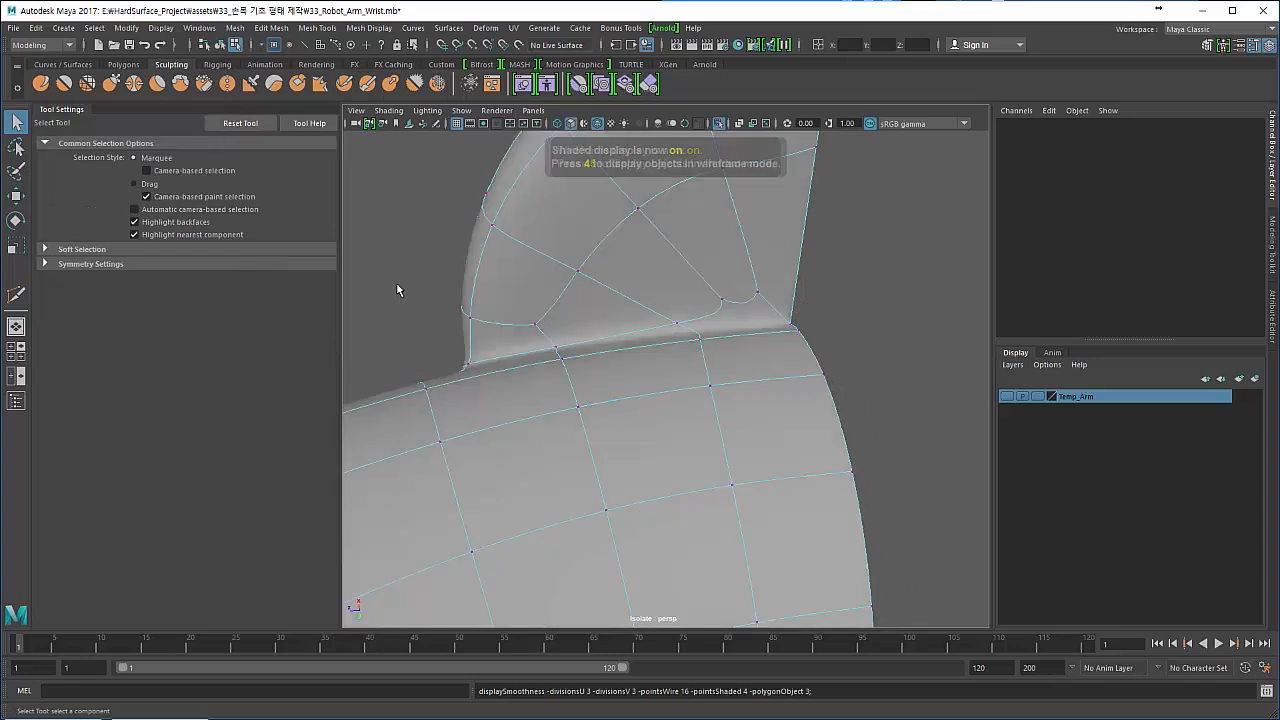
mouse_move(472, 310)
alt+mouse_down()
mouse_move(505, 322)
mouse_move(460, 443)
alt+mouse_up()
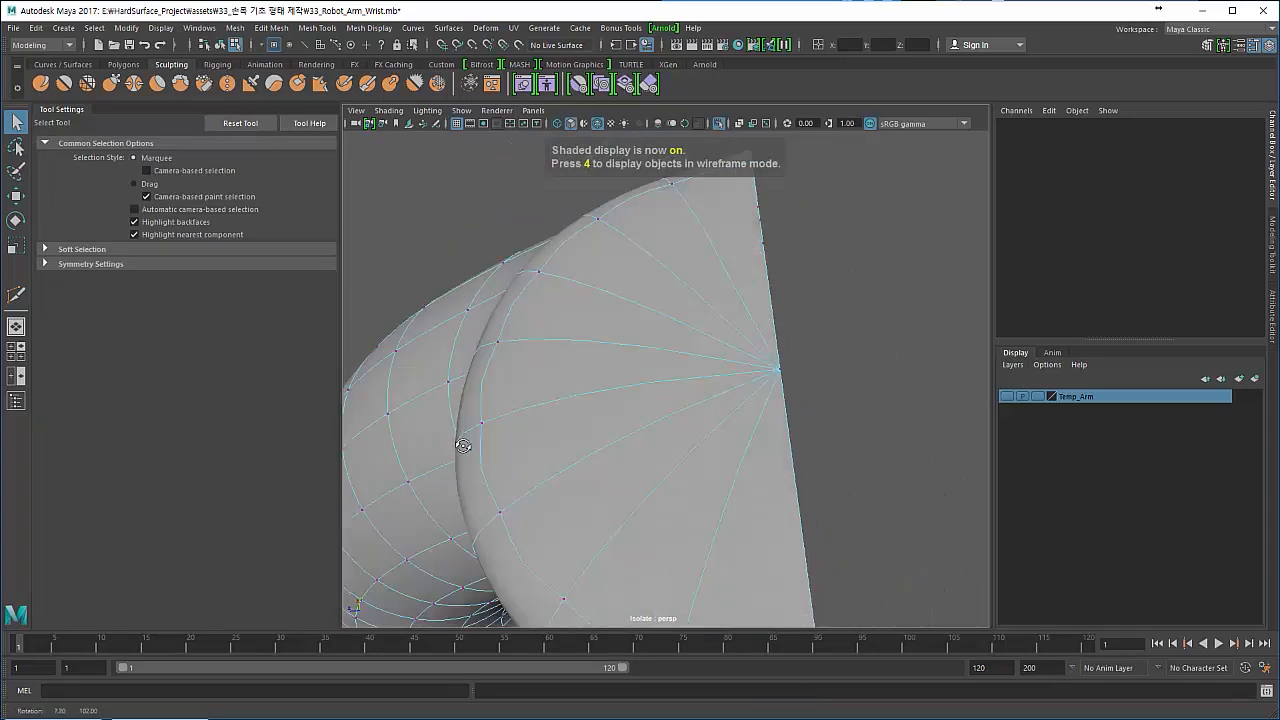
alt+right_drag(460, 443, 270, 380)
mouse_move(450, 425)
alt+mouse_down()
mouse_move(557, 446)
mouse_move(560, 419)
mouse_move(657, 423)
mouse_move(620, 514)
mouse_move(545, 425)
mouse_move(540, 385)
alt+mouse_up()
alt+right_drag(540, 385, 625, 404)
alt+drag(625, 404, 591, 338)
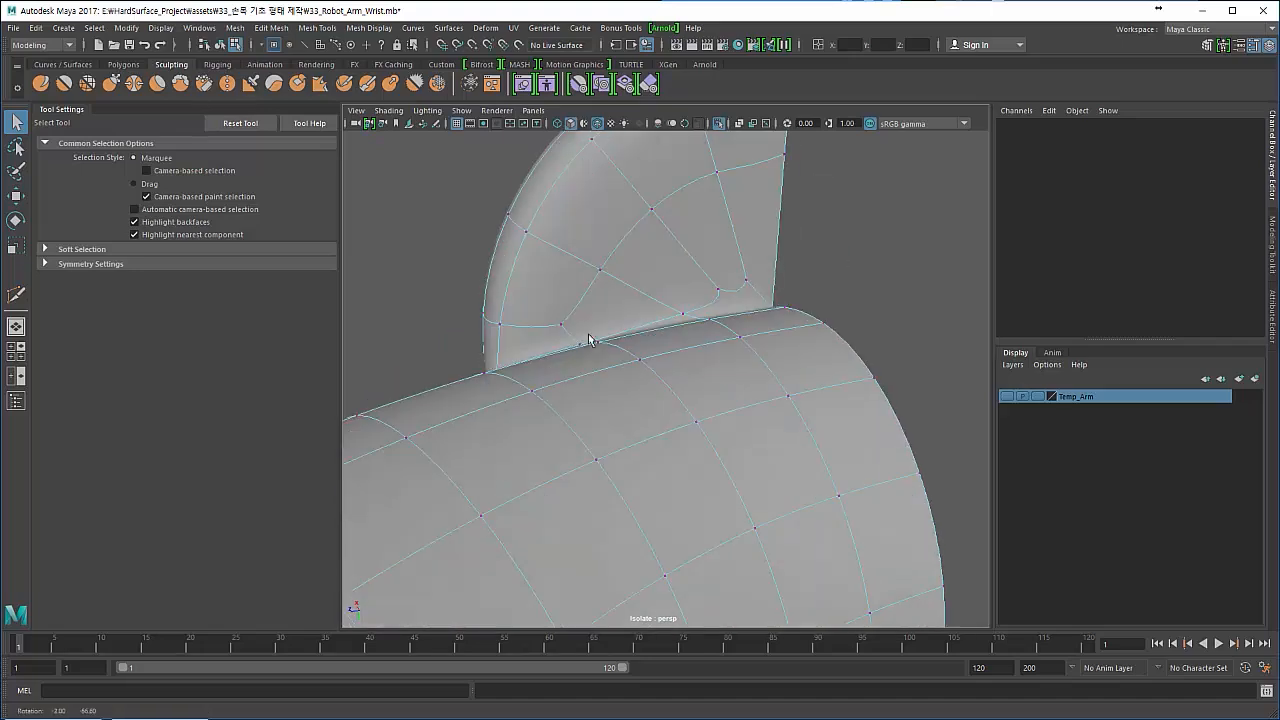
key(1)
- Try deleting the disc's radial edges that end on the seam near the corner, and undo the deletions
alt+drag(526, 368, 516, 401)
alt+right_drag(516, 396, 549, 394)
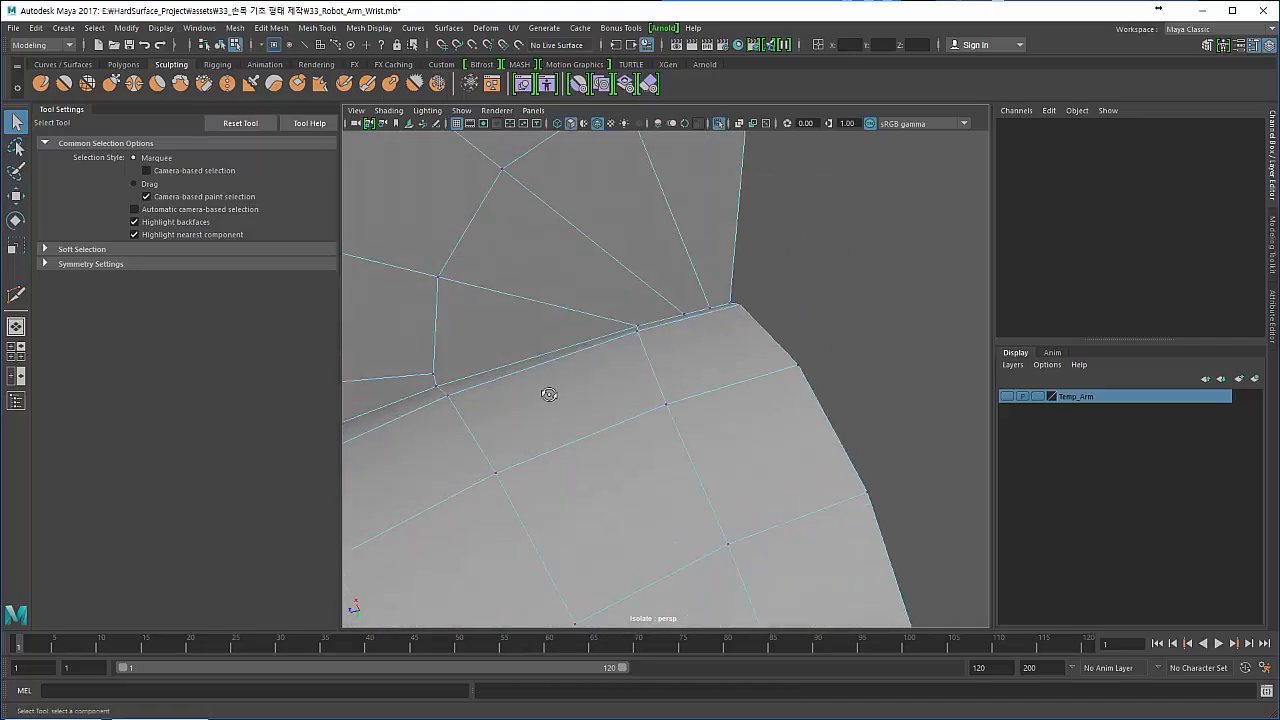
alt+drag(549, 394, 667, 373)
right_drag(666, 372, 655, 320)
click(705, 347)
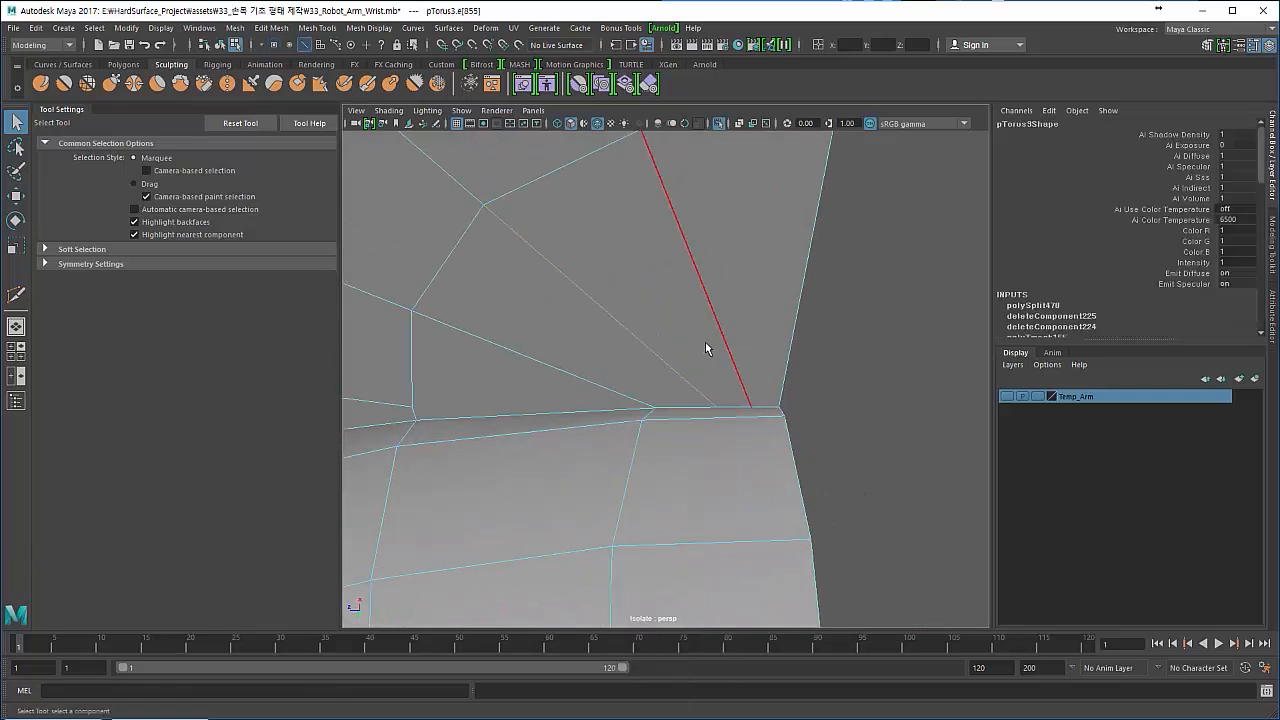
key(Delete)
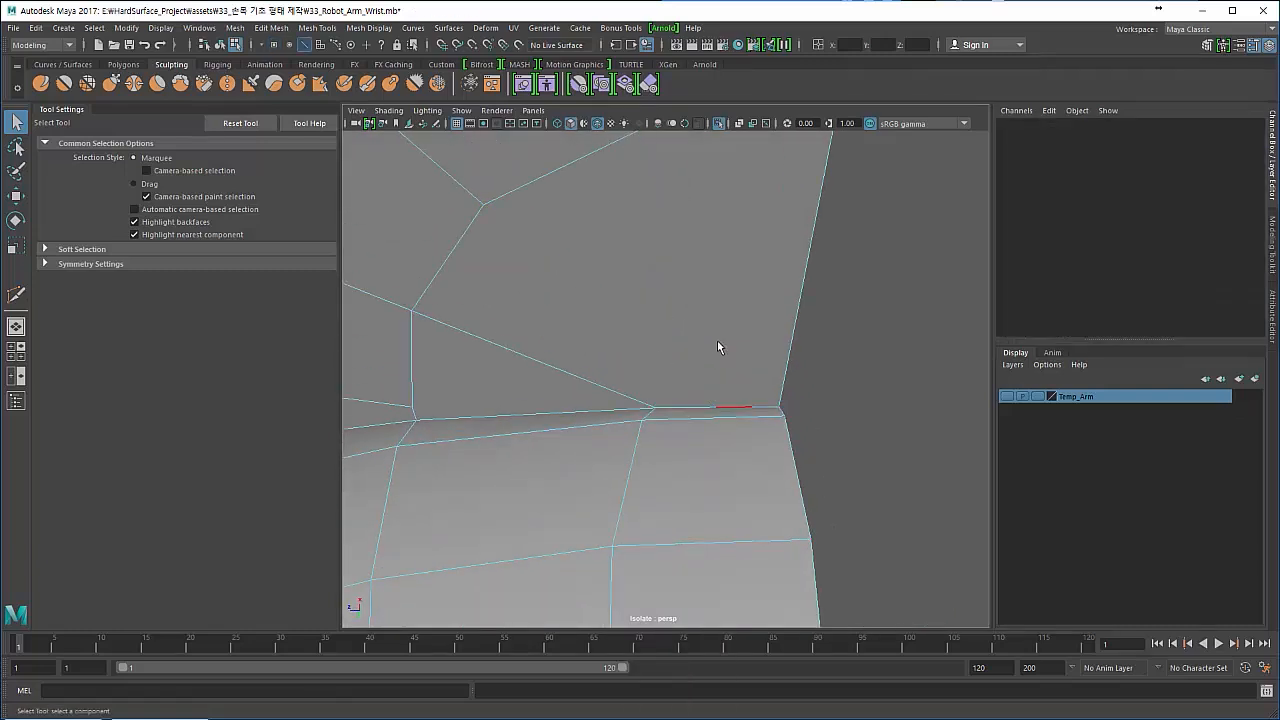
key(ctrl+z)
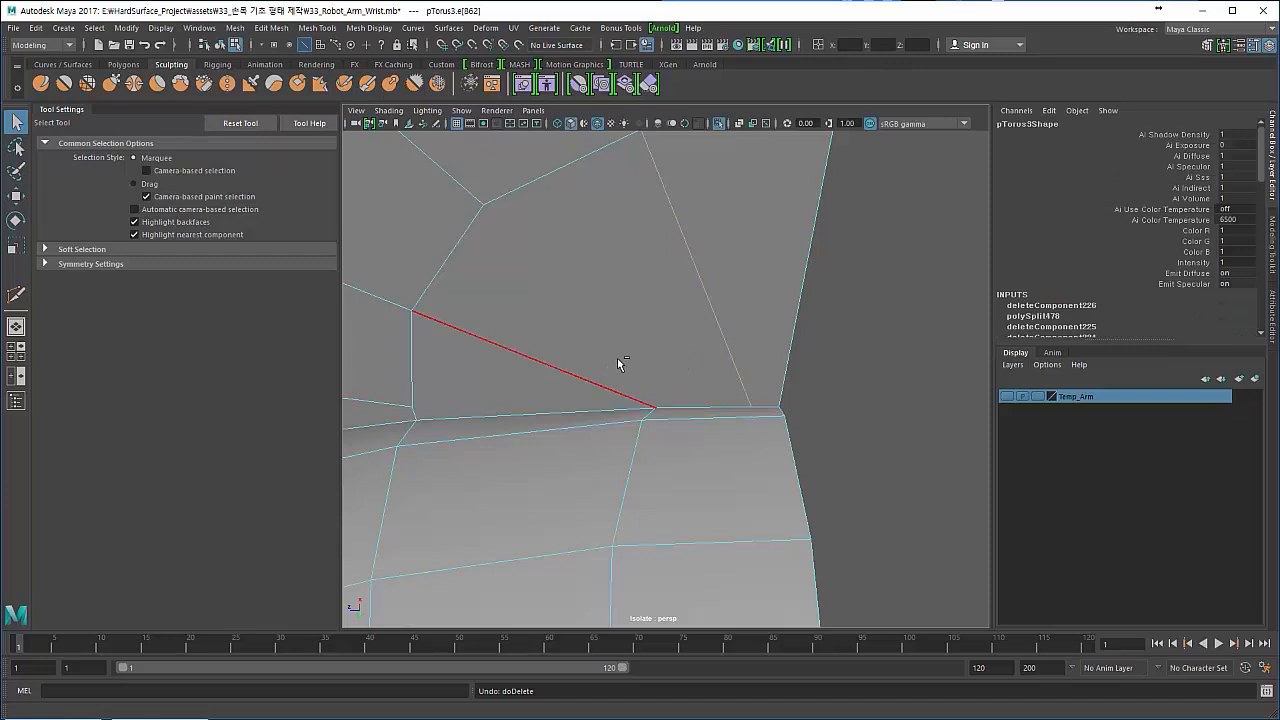
key(ctrl+z)
key(ctrl+z)
- Multi-Cut from the disc's seam vertex across the neighbouring radial edge to the last radial edge near the corner
shift+right_drag(614, 351, 542, 351)
click(655, 407)
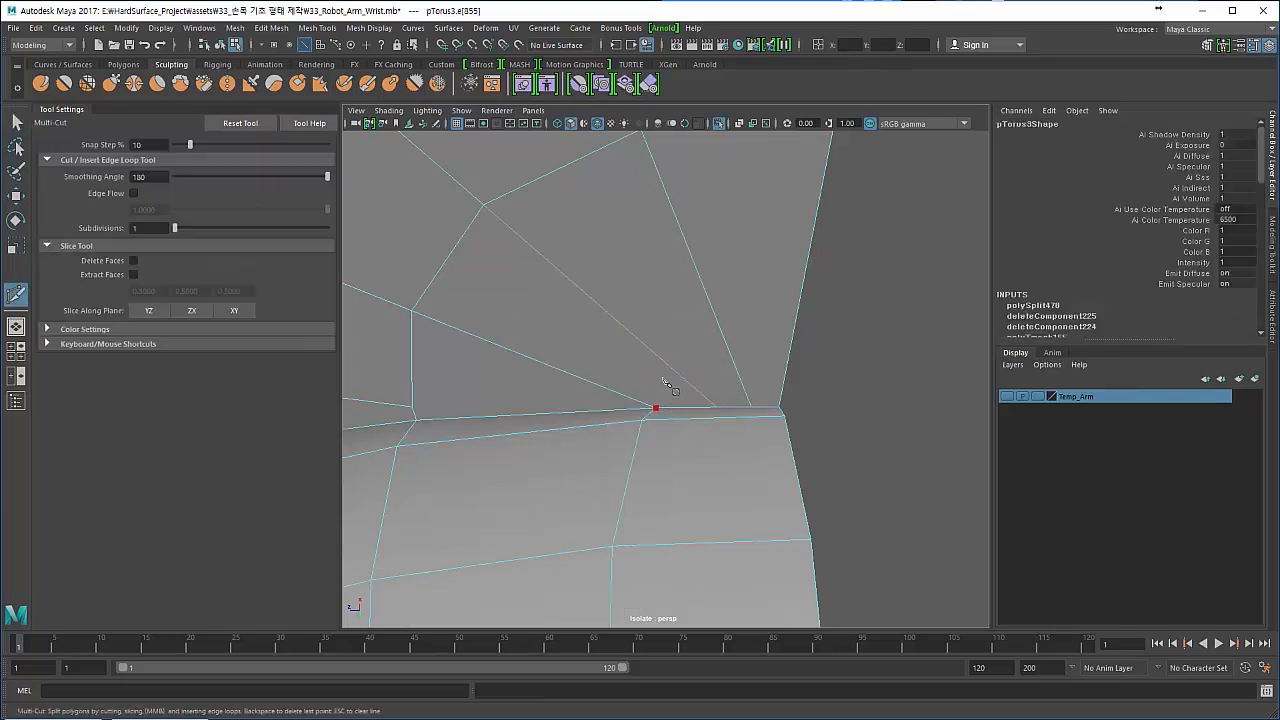
click(735, 361)
right_click(737, 370)
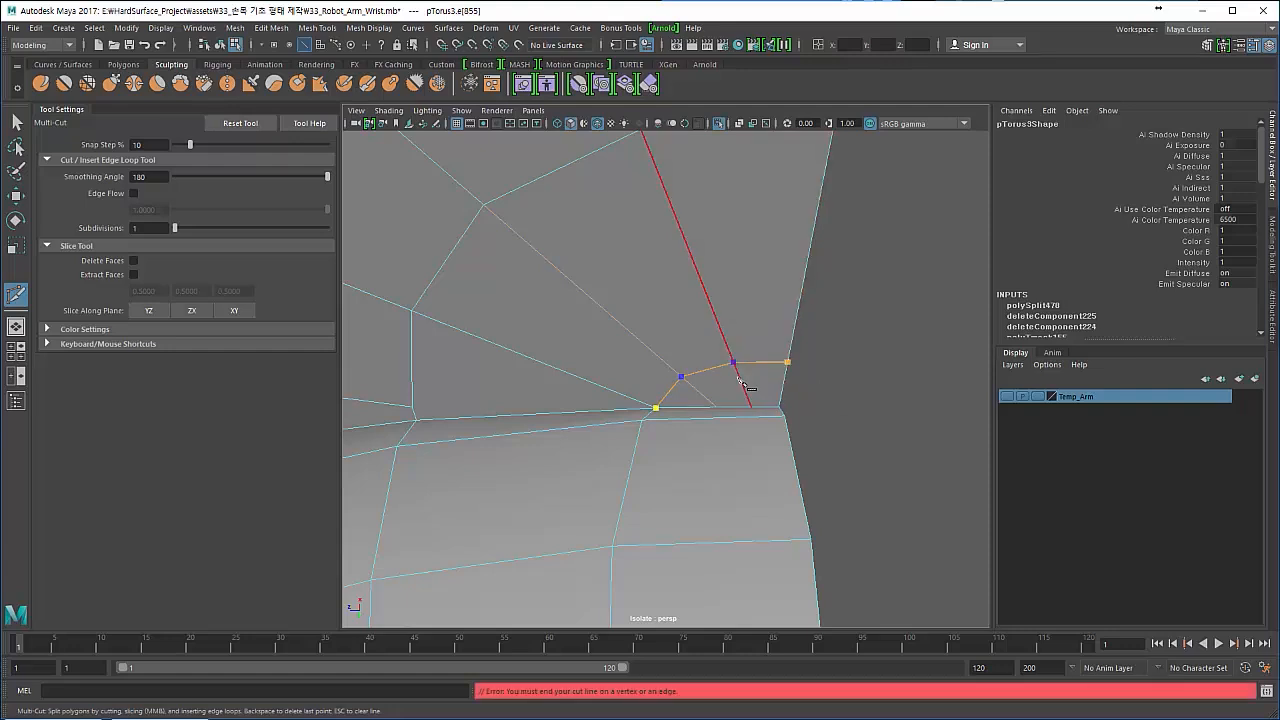
key(Escape)
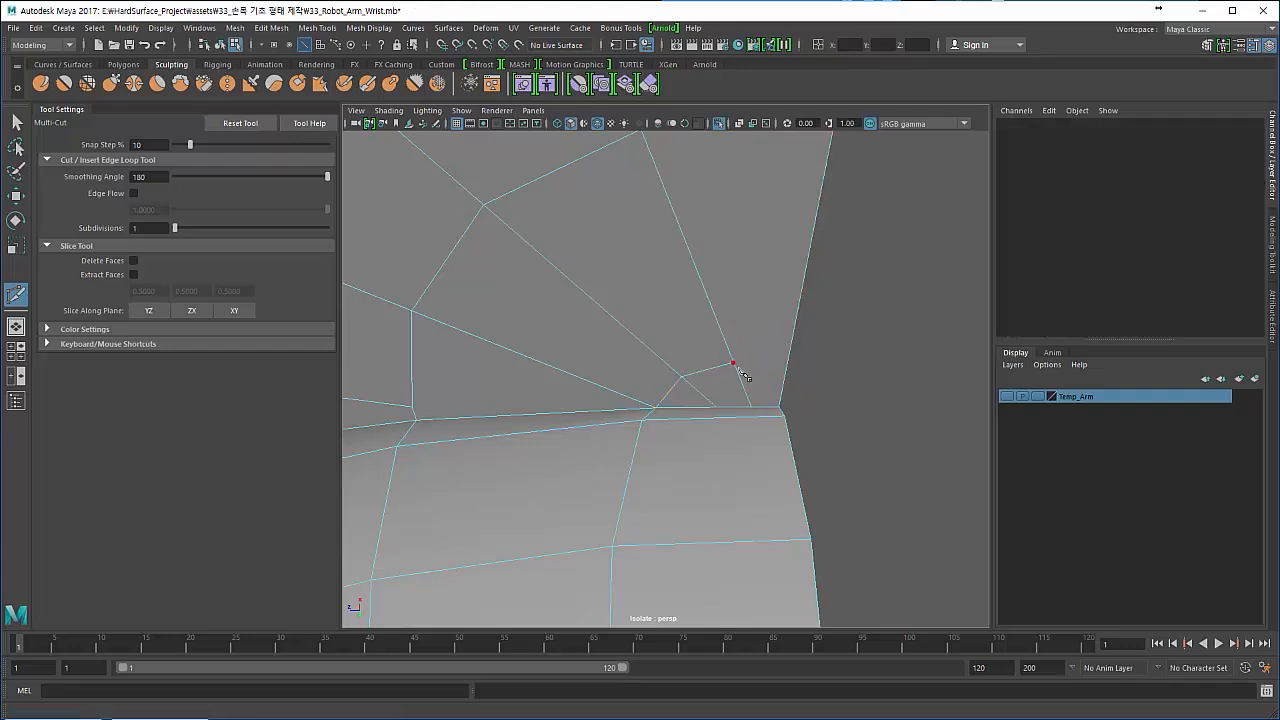
- Try to add another Multi-Cut edge between the corner's radial edges and the disc's straight border edge
scroll(591, 383, down, 4)
alt+middle_drag(591, 383, 588, 356)
click(669, 347)
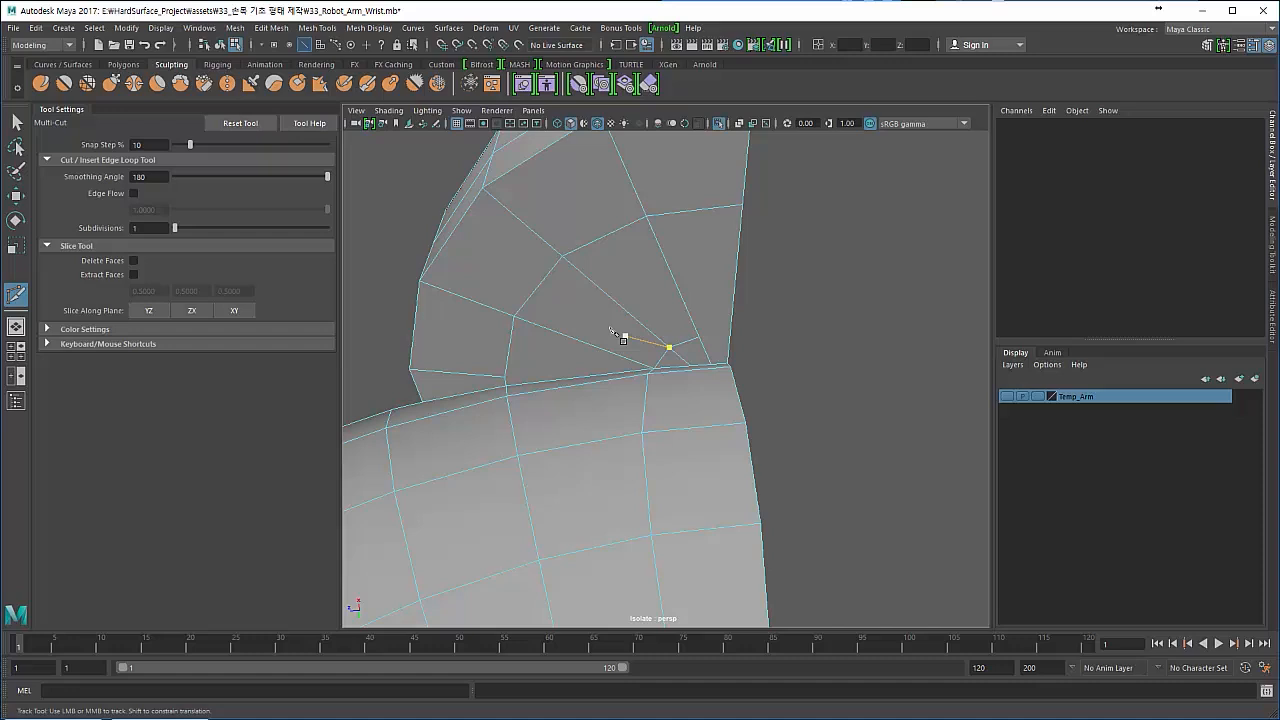
click(728, 336)
click(17, 122)
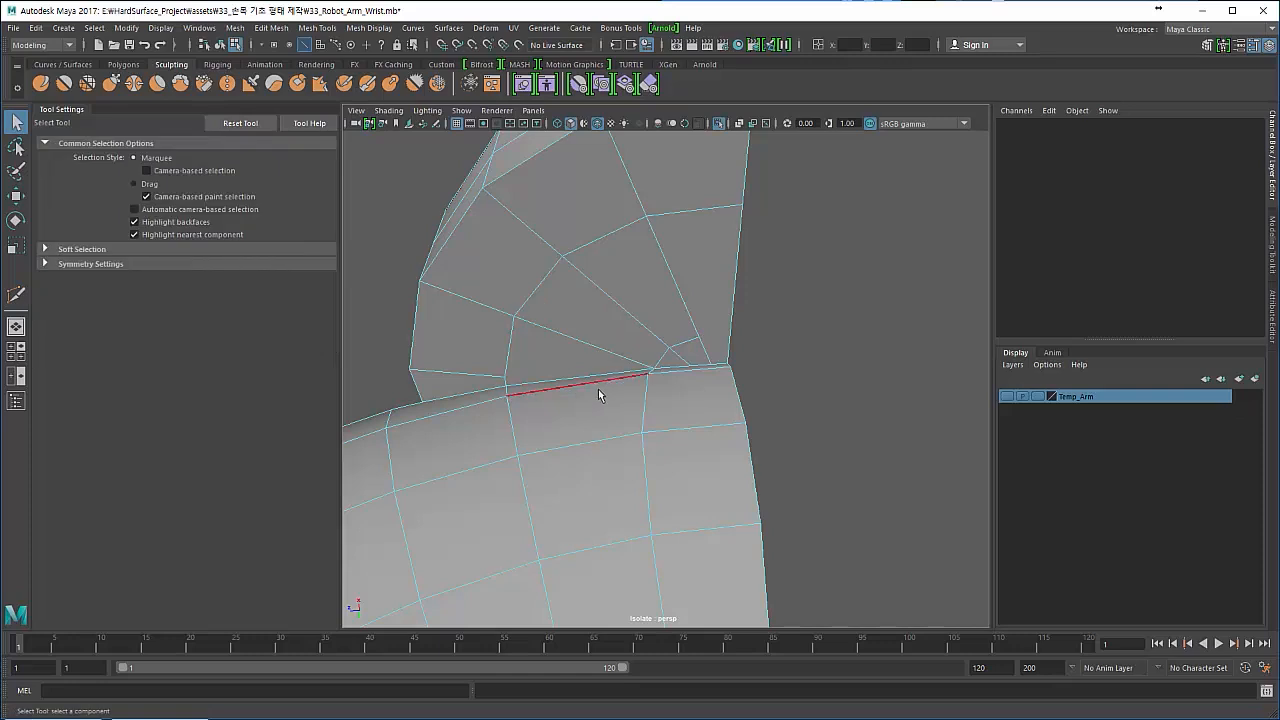
- Examine the seam corner in smooth mesh preview and return to the unsmoothed display
scroll(640, 390, up, 2)
key(3)
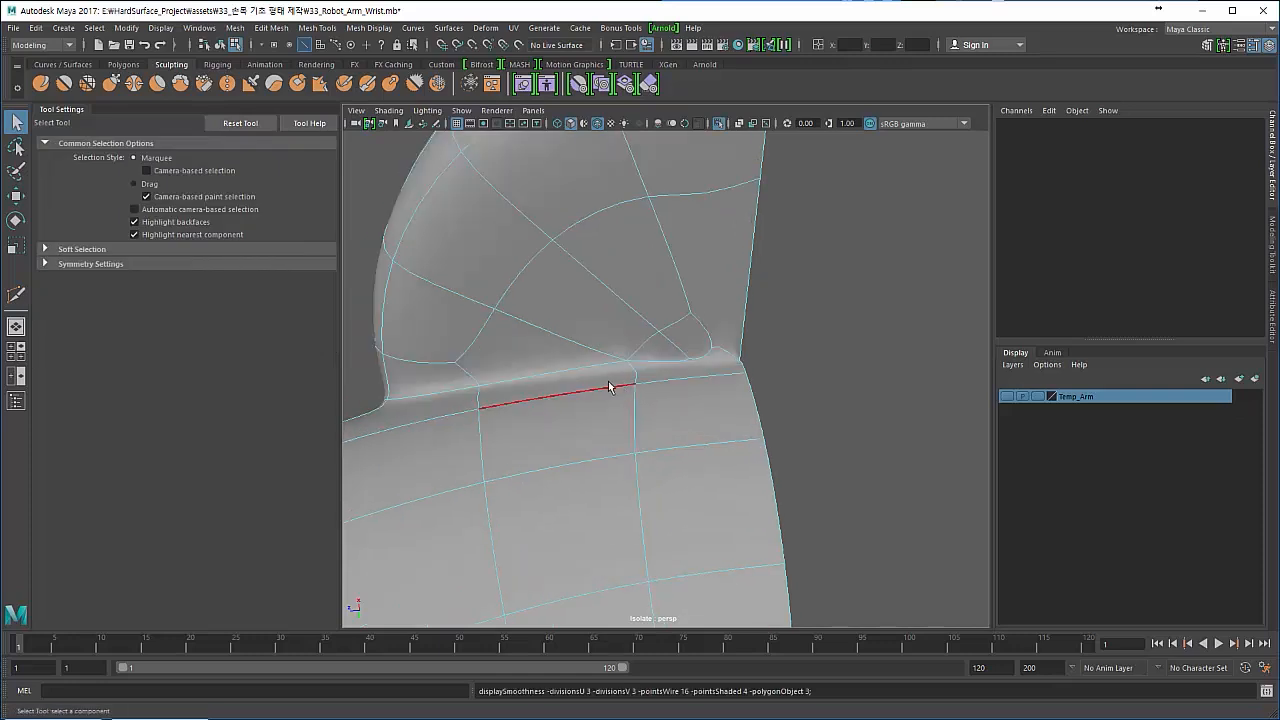
alt+right_drag(605, 386, 686, 396)
alt+middle_drag(686, 396, 643, 418)
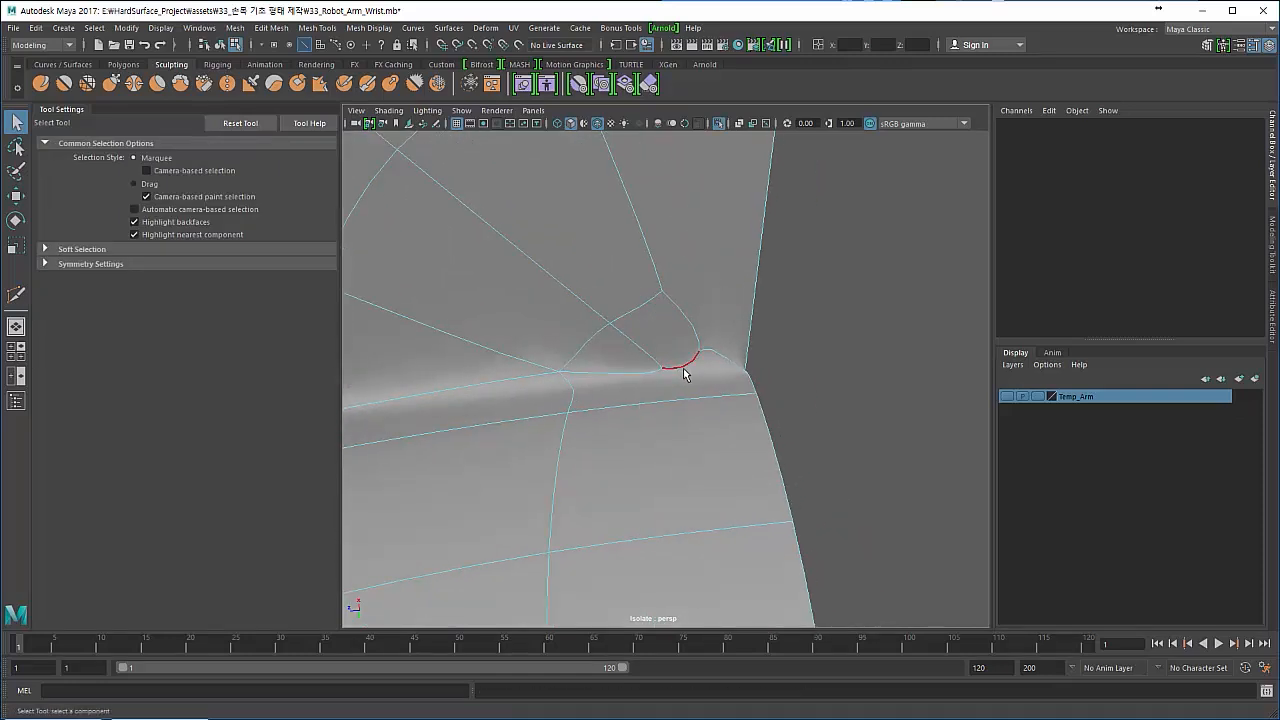
key(1)
- Add a point on the disc's straight border edge and connect it to the cut's end vertex with Multi-Cut
right_drag(684, 373, 658, 382)
alt+drag(658, 382, 783, 363)
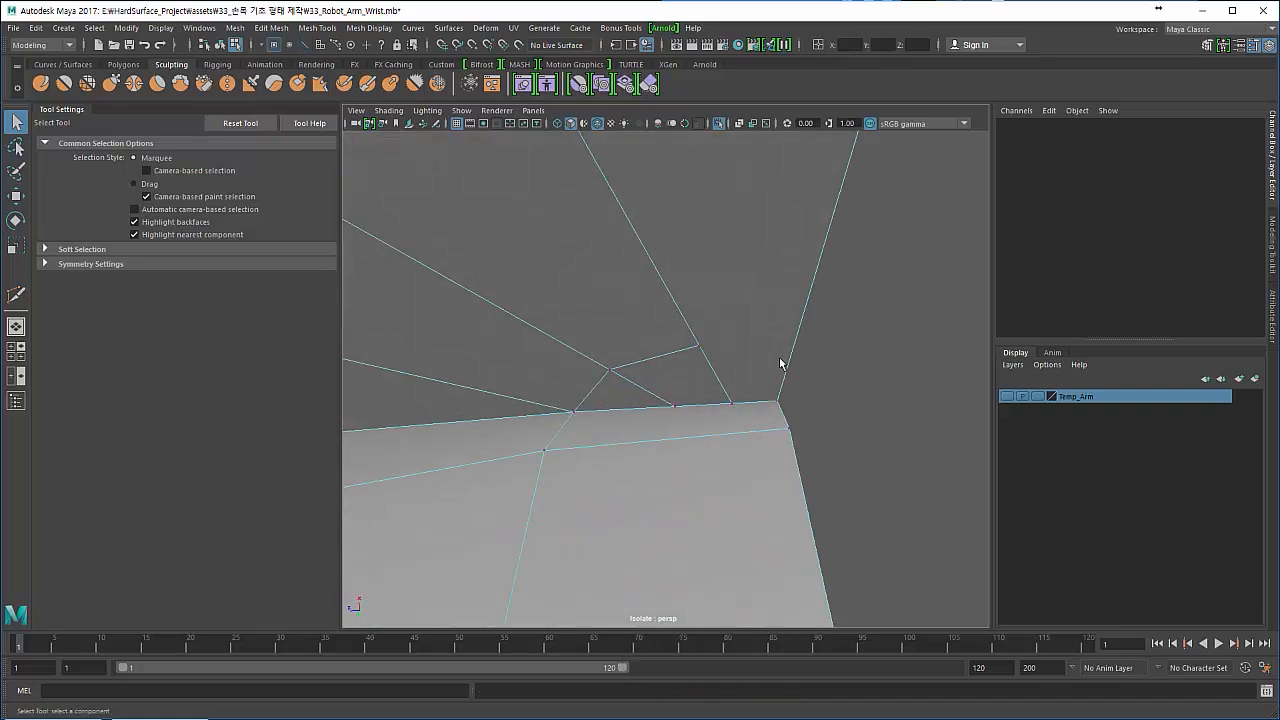
shift+right_drag(747, 355, 683, 352)
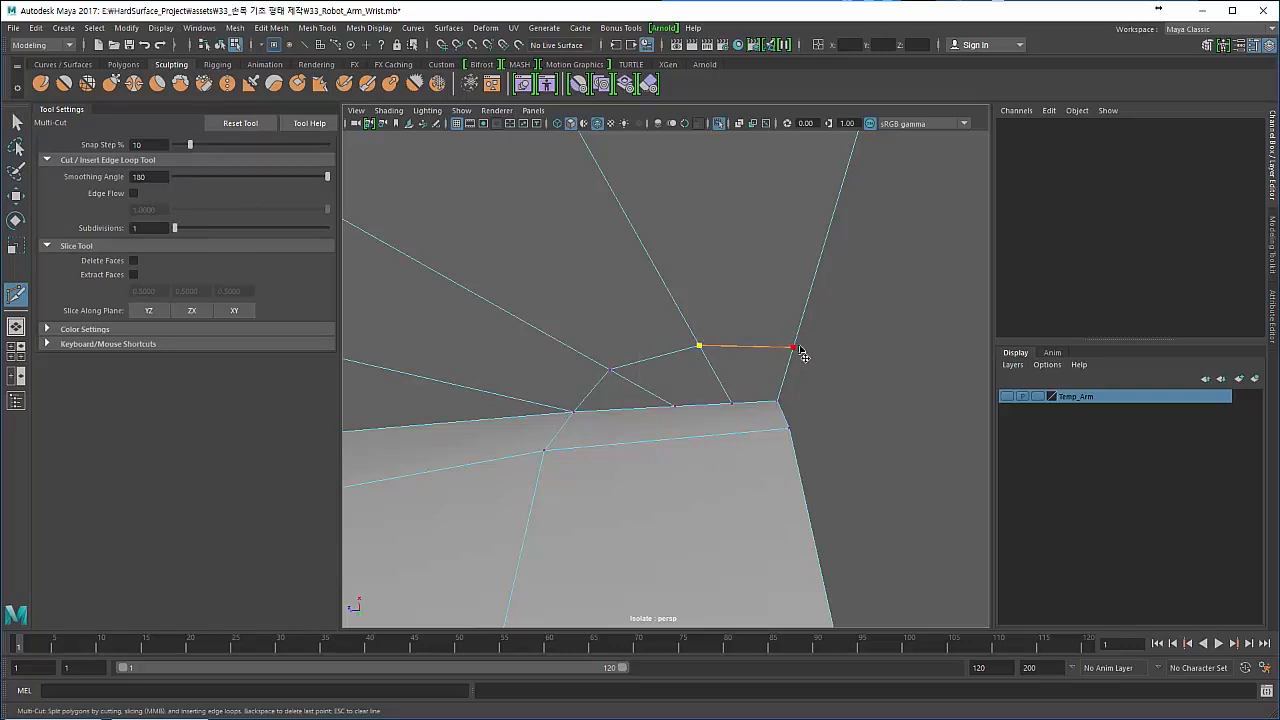
key(Escape)
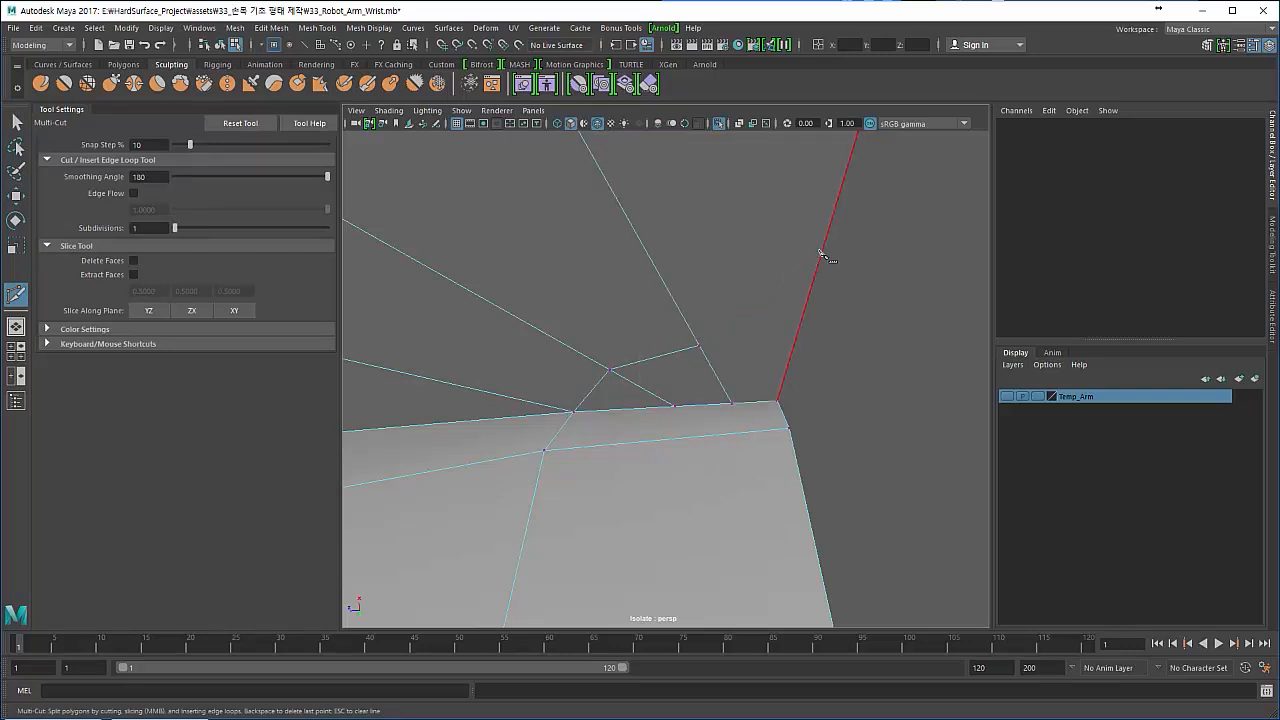
click(795, 344)
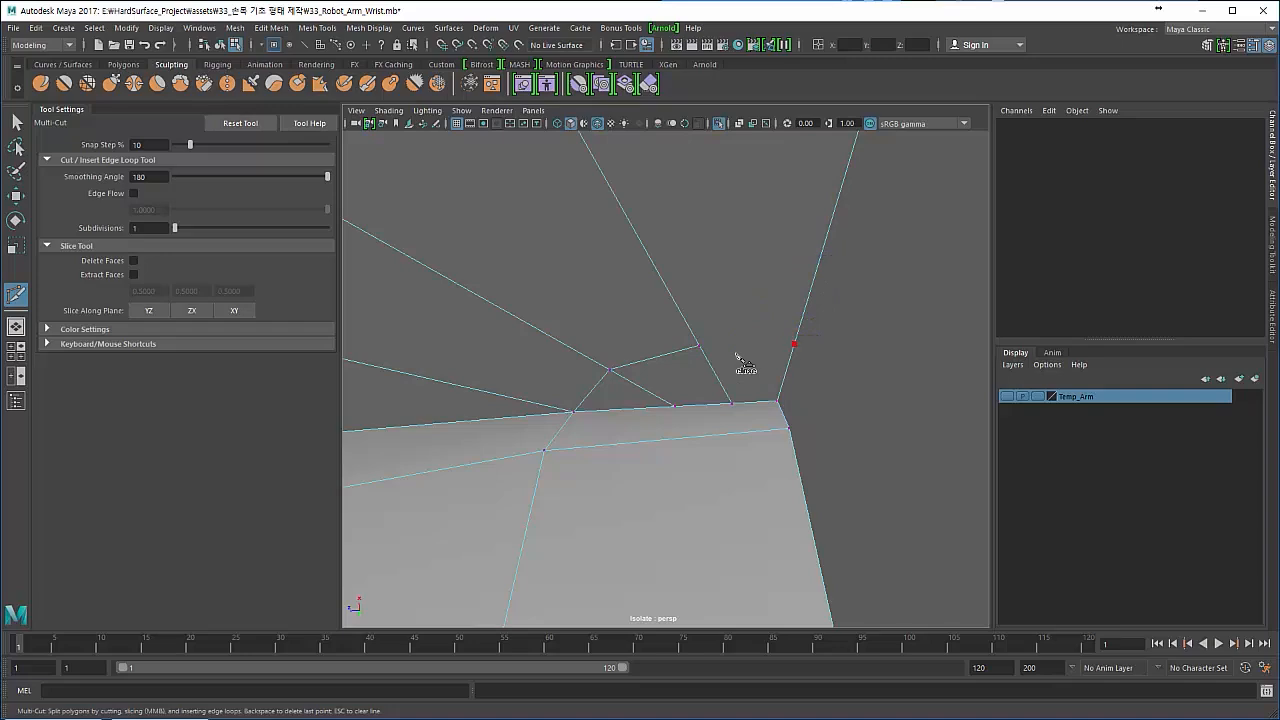
click(700, 346)
key(Return)
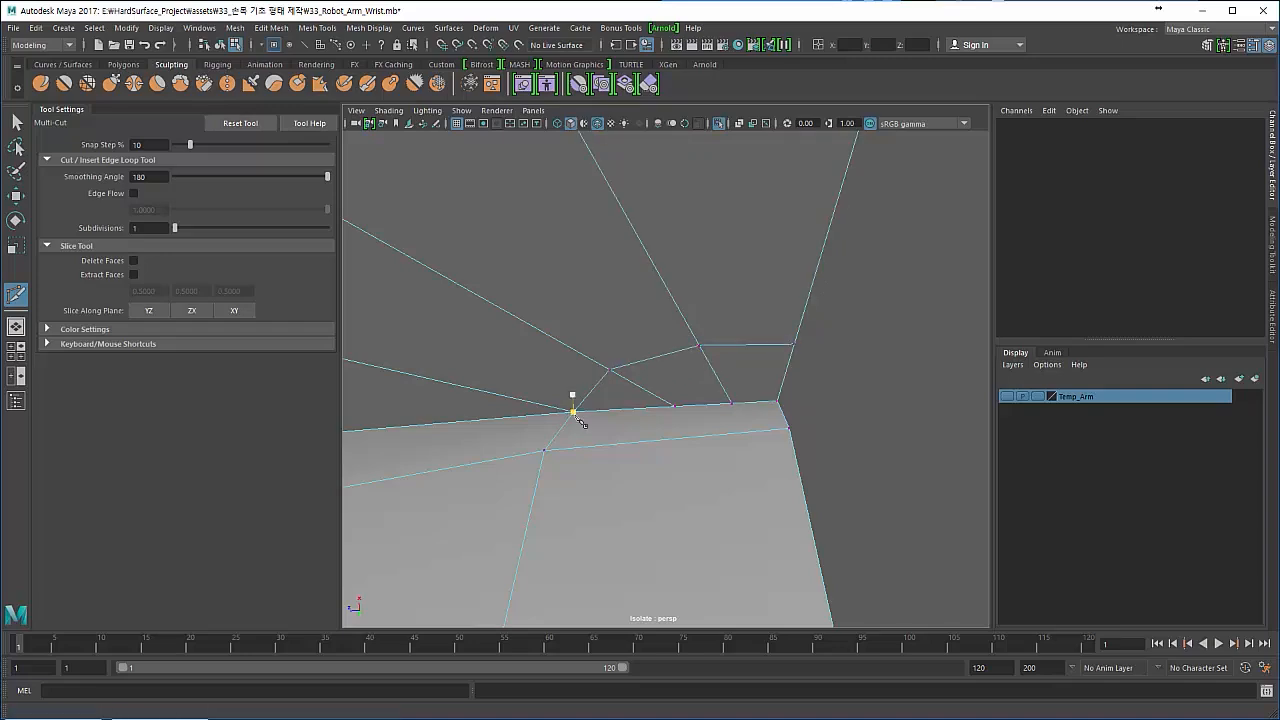
alt+drag(581, 424, 501, 375)
alt+right_drag(501, 375, 580, 402)
alt+middle_drag(540, 384, 599, 404)
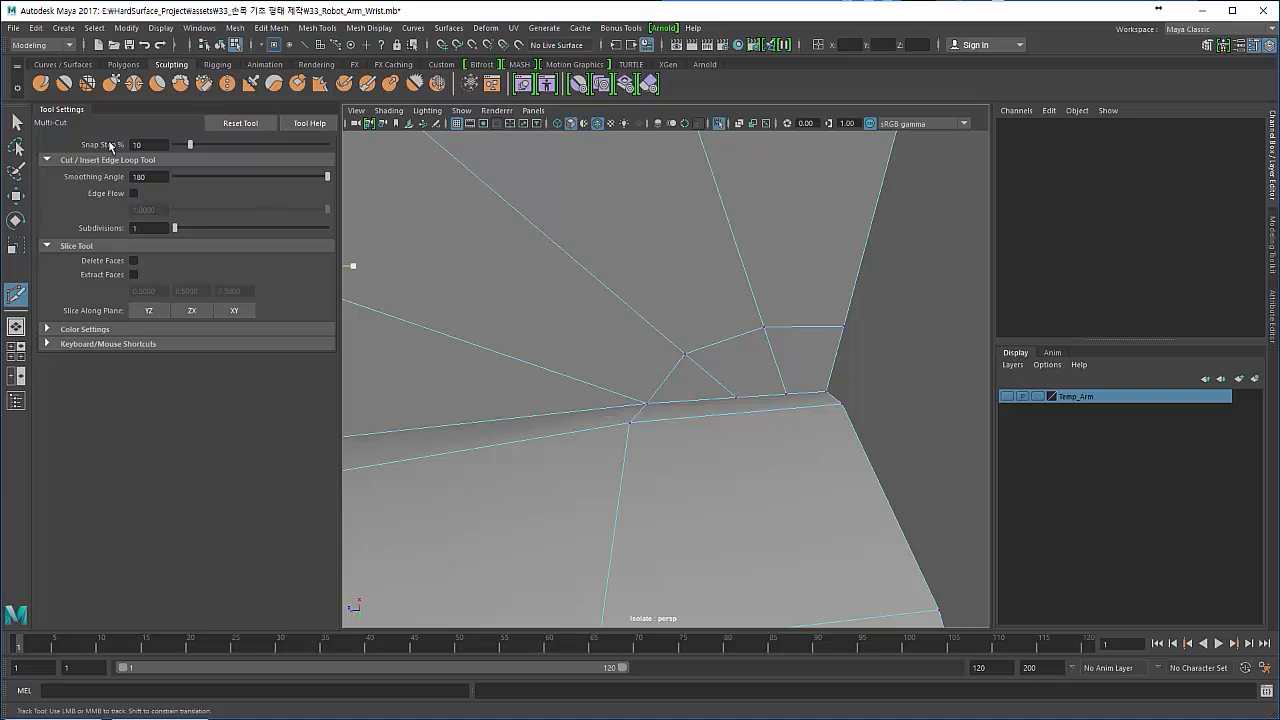
key(q)
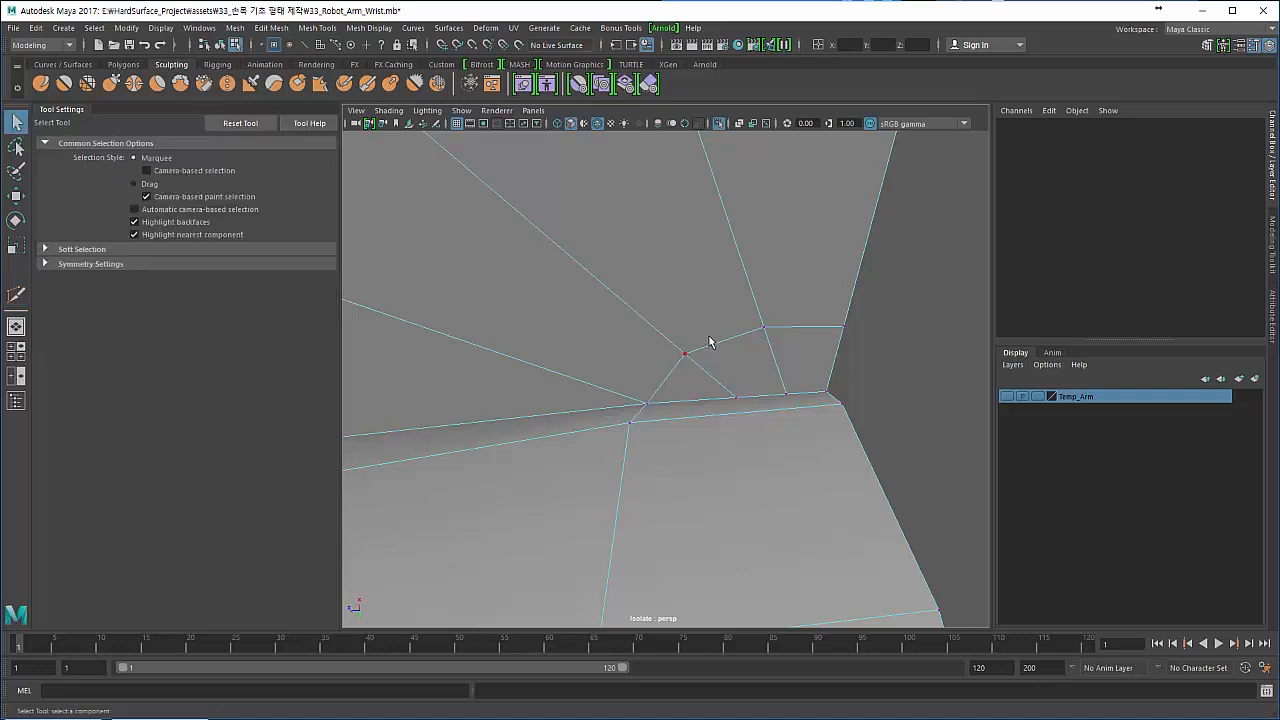
- Delete the short edge between the cut's end vertex and the disc's straight border, including its leftover border vertex, and check the corner smoothed
click(766, 409)
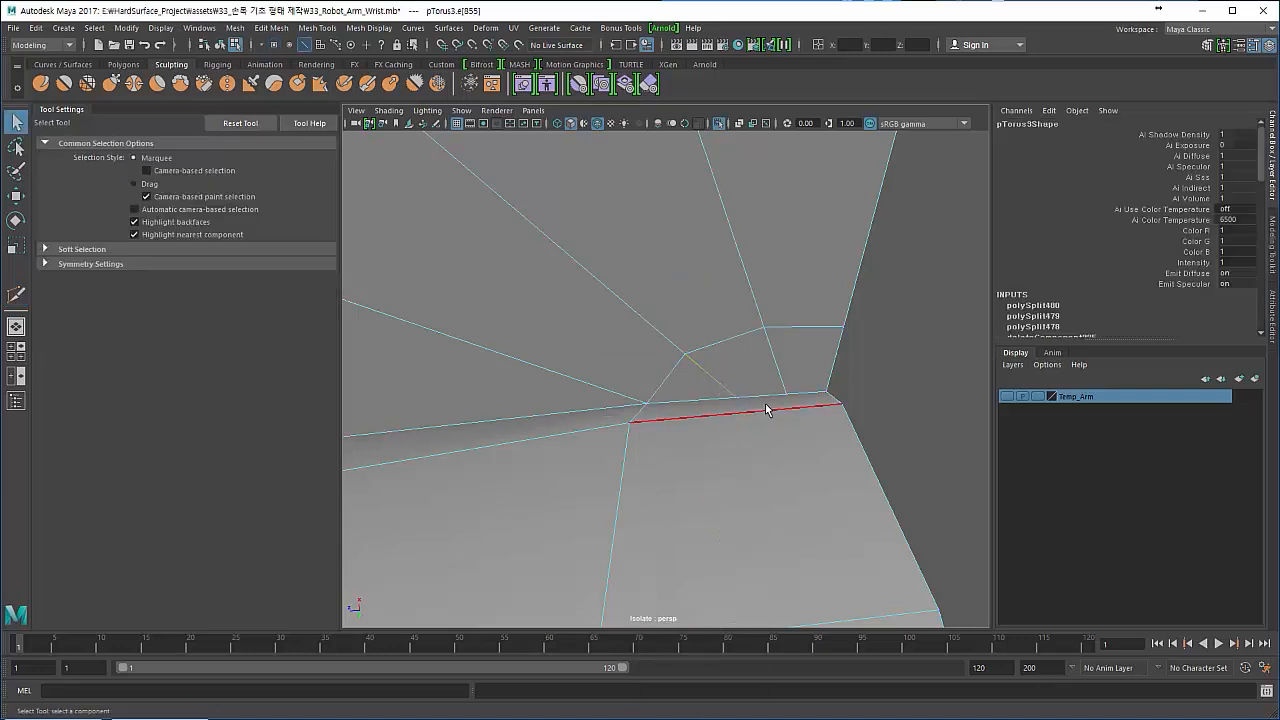
key(Delete)
right_drag(706, 379, 606, 308)
drag(598, 330, 843, 482)
key(Delete)
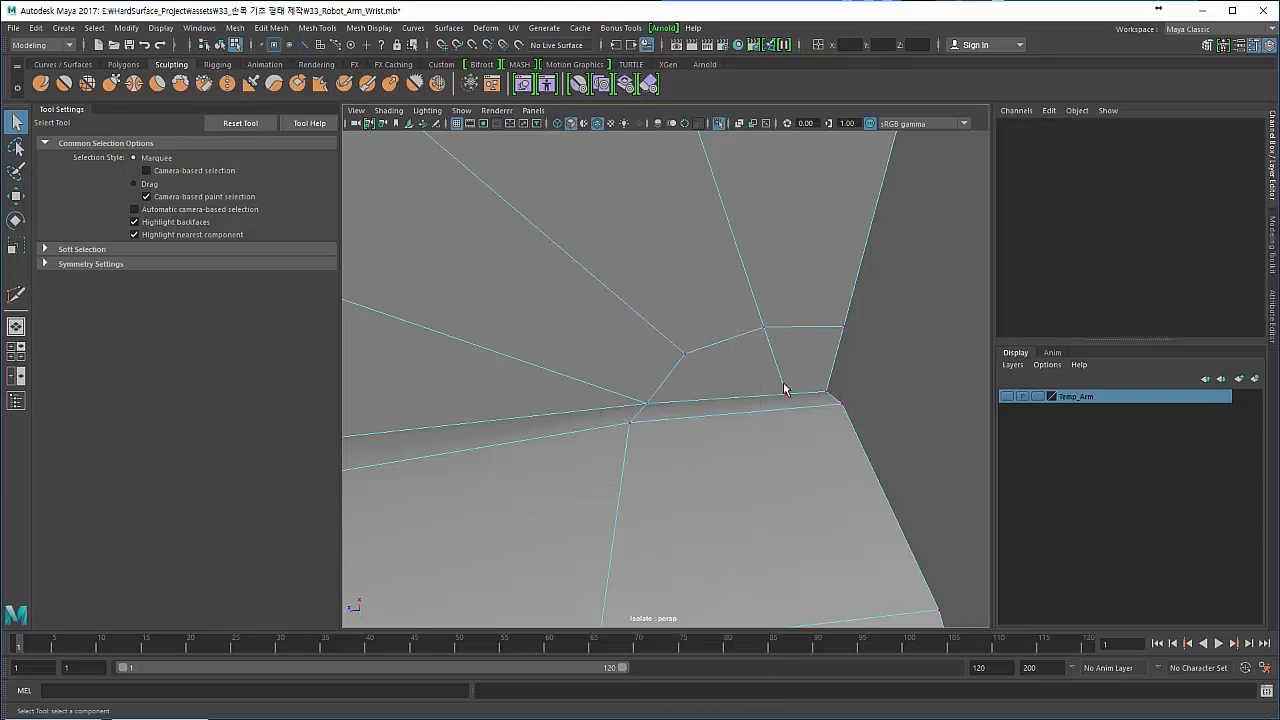
key(3)
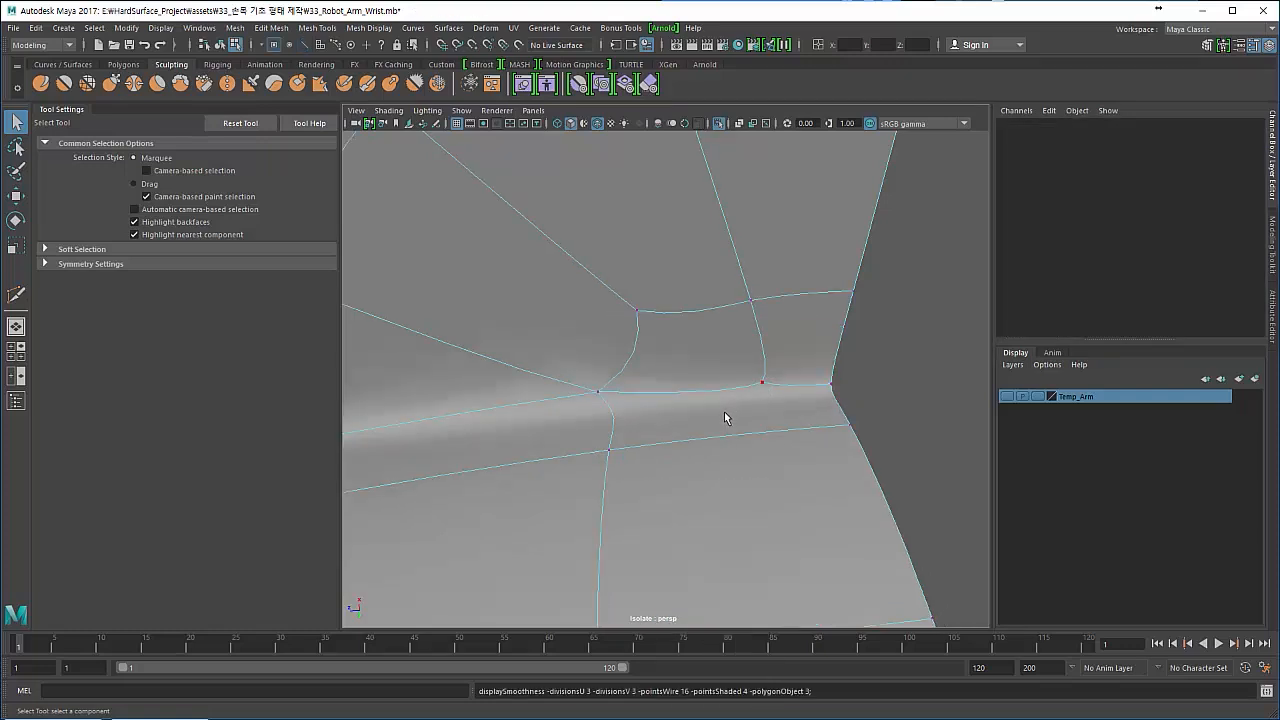
key(1)
- Slide the disc's border vertex near the corner and the cut vertex above it along their edges, away from the corner
right_drag(700, 386, 748, 374)
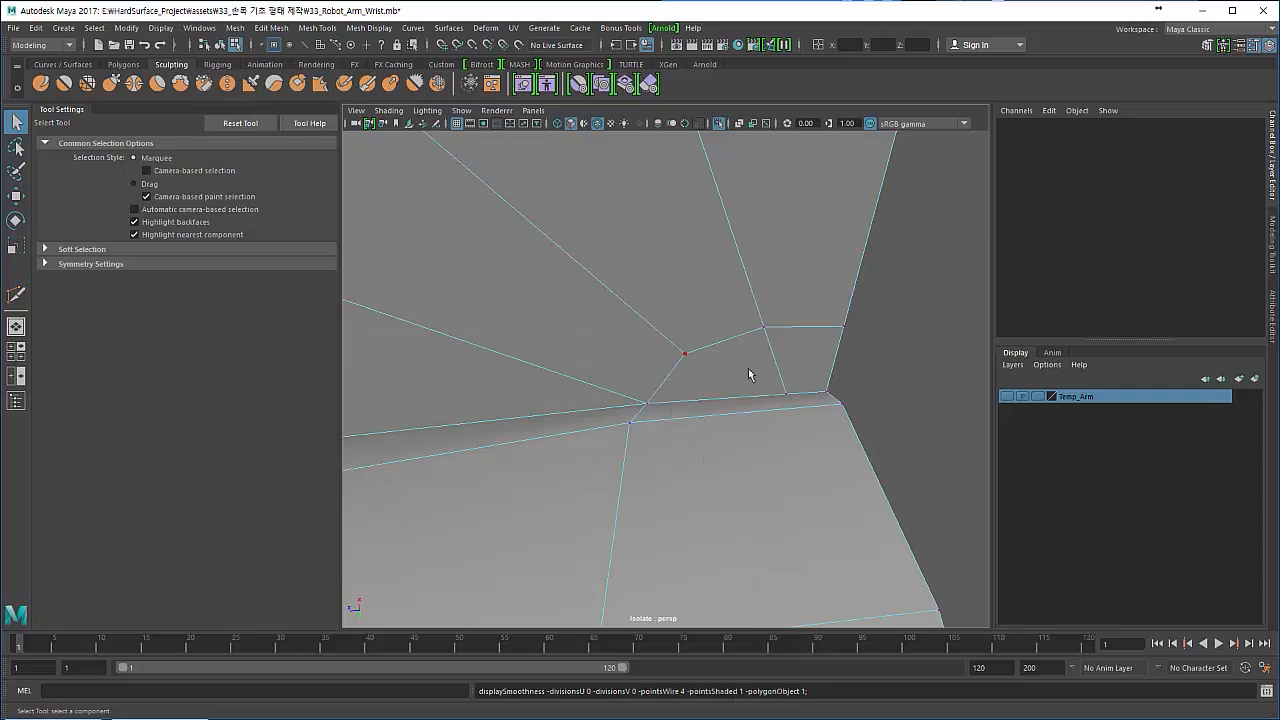
click(787, 396)
key(w)
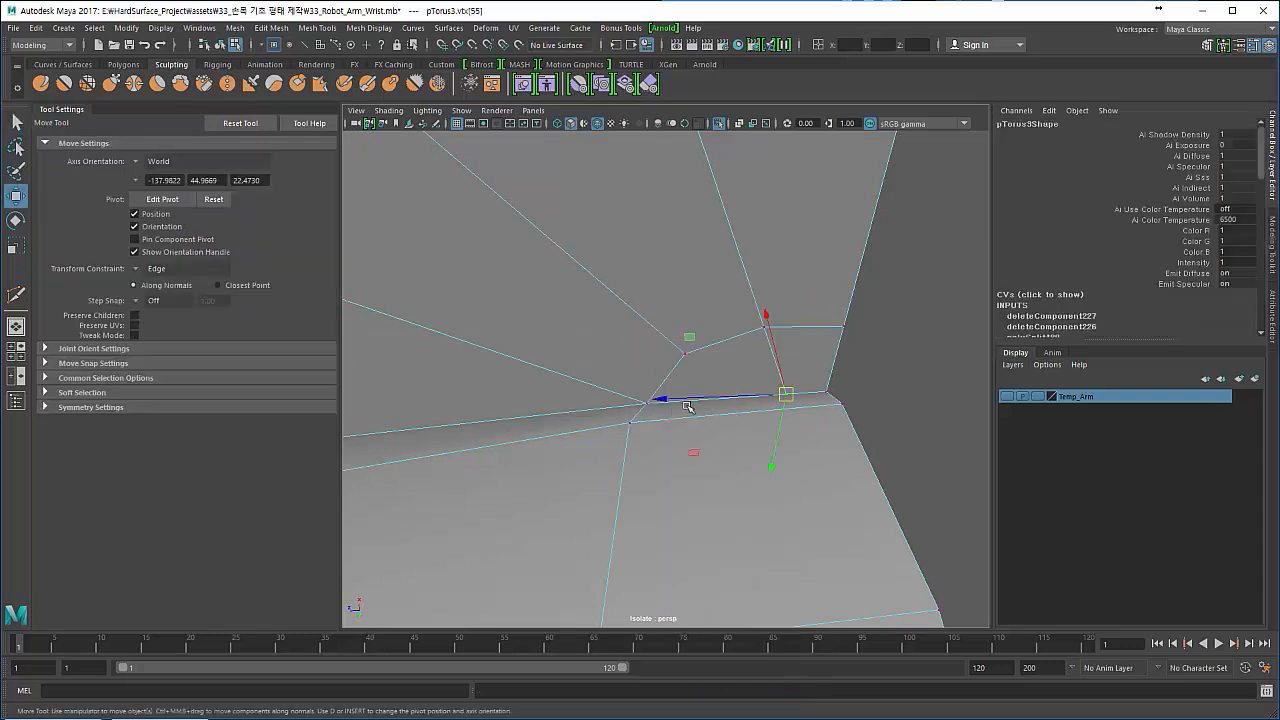
drag(654, 402, 634, 405)
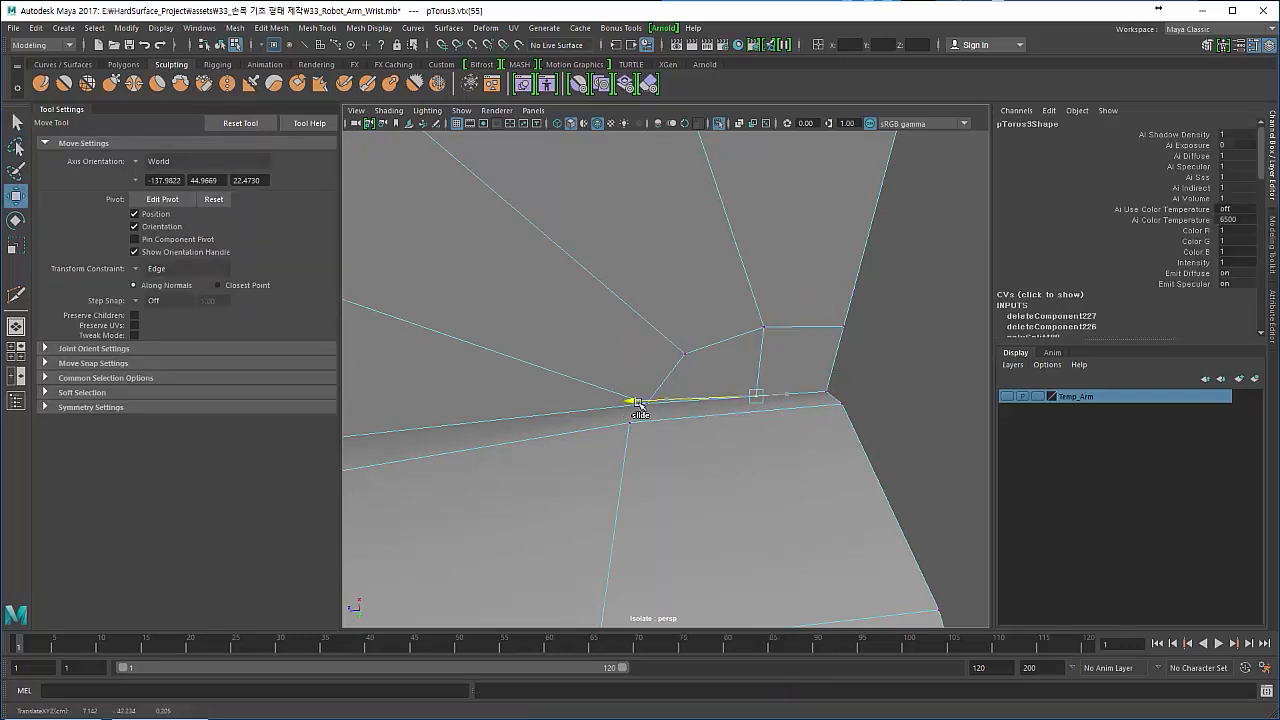
click(762, 330)
drag(650, 331, 639, 343)
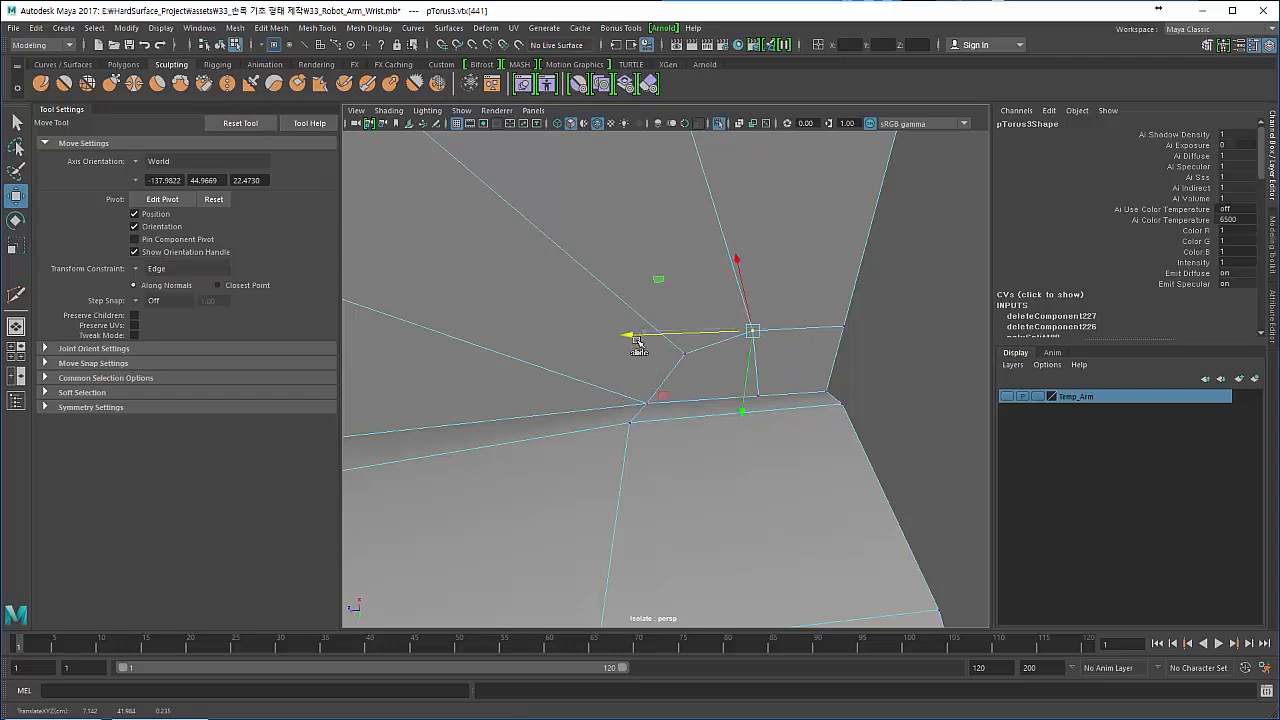
- Examine the disc, its rim and the torus seam from several angles
alt+right_drag(639, 345, 390, 275)
alt+drag(390, 275, 494, 313)
click(476, 343)
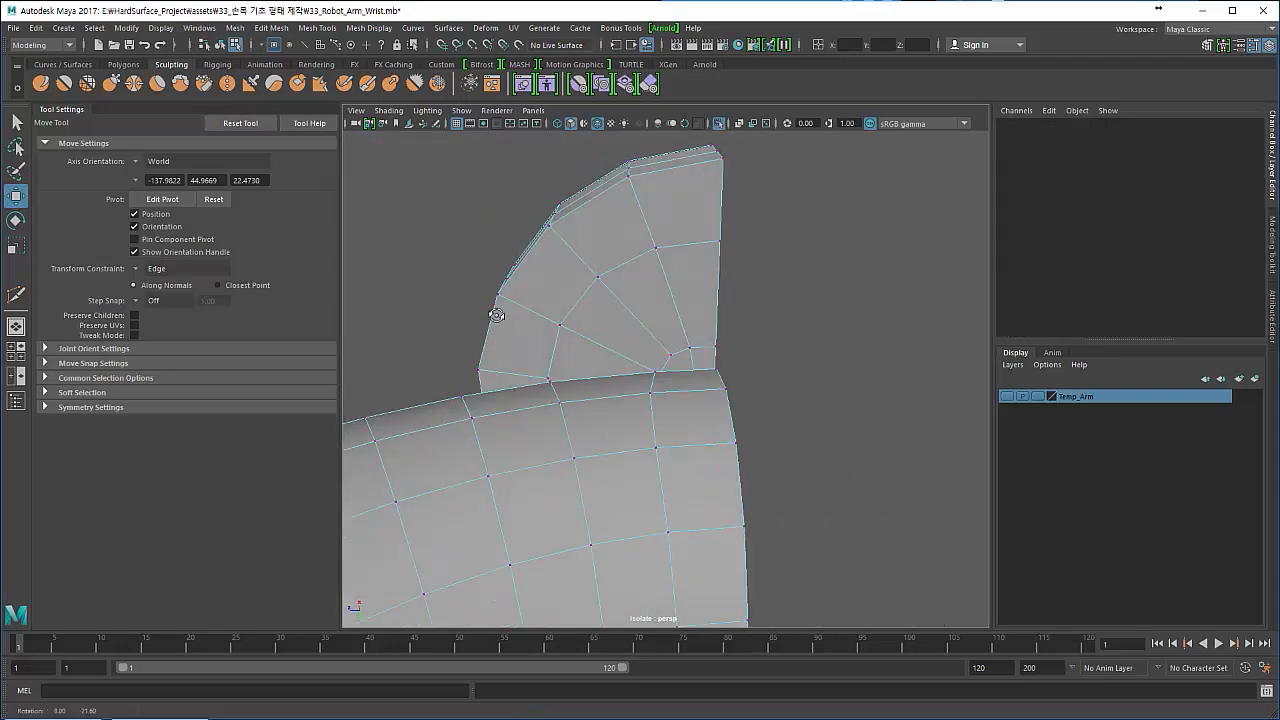
alt+right_drag(494, 313, 526, 325)
alt+drag(526, 325, 622, 466)
alt+right_drag(622, 466, 529, 426)
alt+drag(529, 426, 569, 409)
alt+right_drag(569, 409, 550, 403)
alt+drag(550, 403, 543, 400)
alt+right_drag(543, 400, 623, 437)
alt+drag(623, 437, 624, 388)
- Slide the torus vertex beside the disc's rim along its edge and check the shape in smooth mesh preview
click(609, 258)
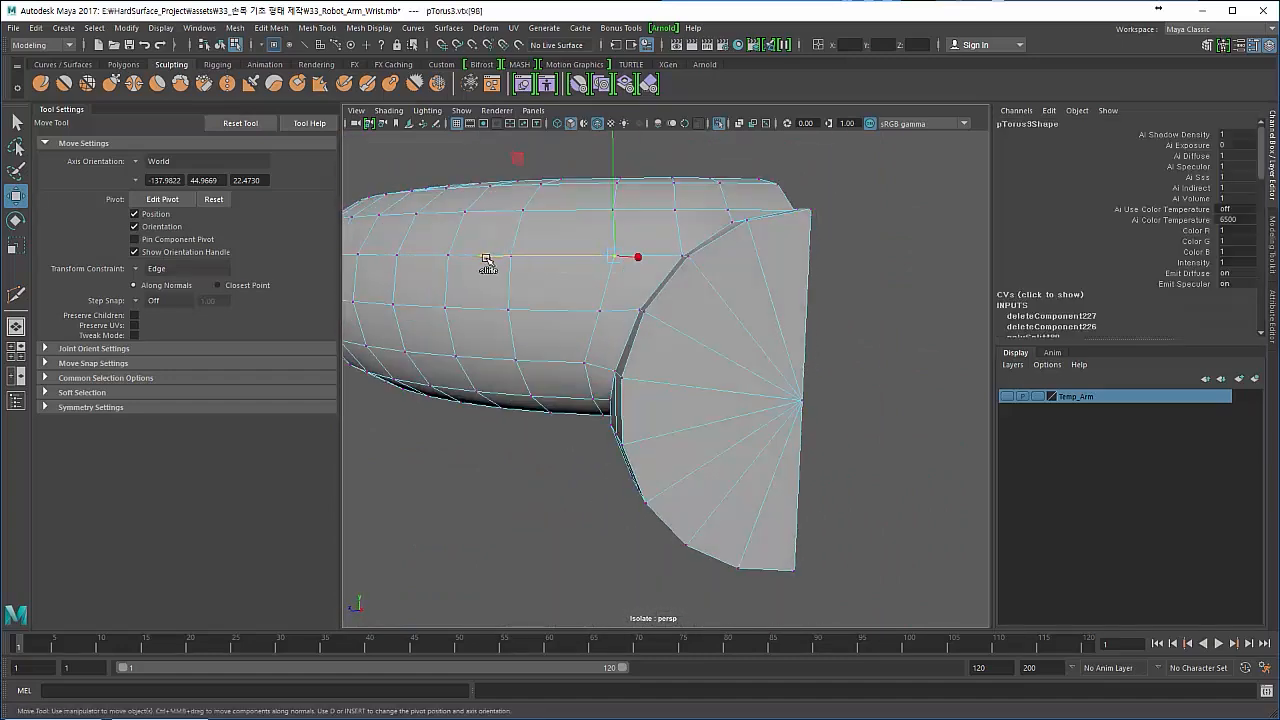
alt+drag(487, 266, 520, 286)
key(F8)
click(460, 230)
alt+drag(460, 230, 498, 337)
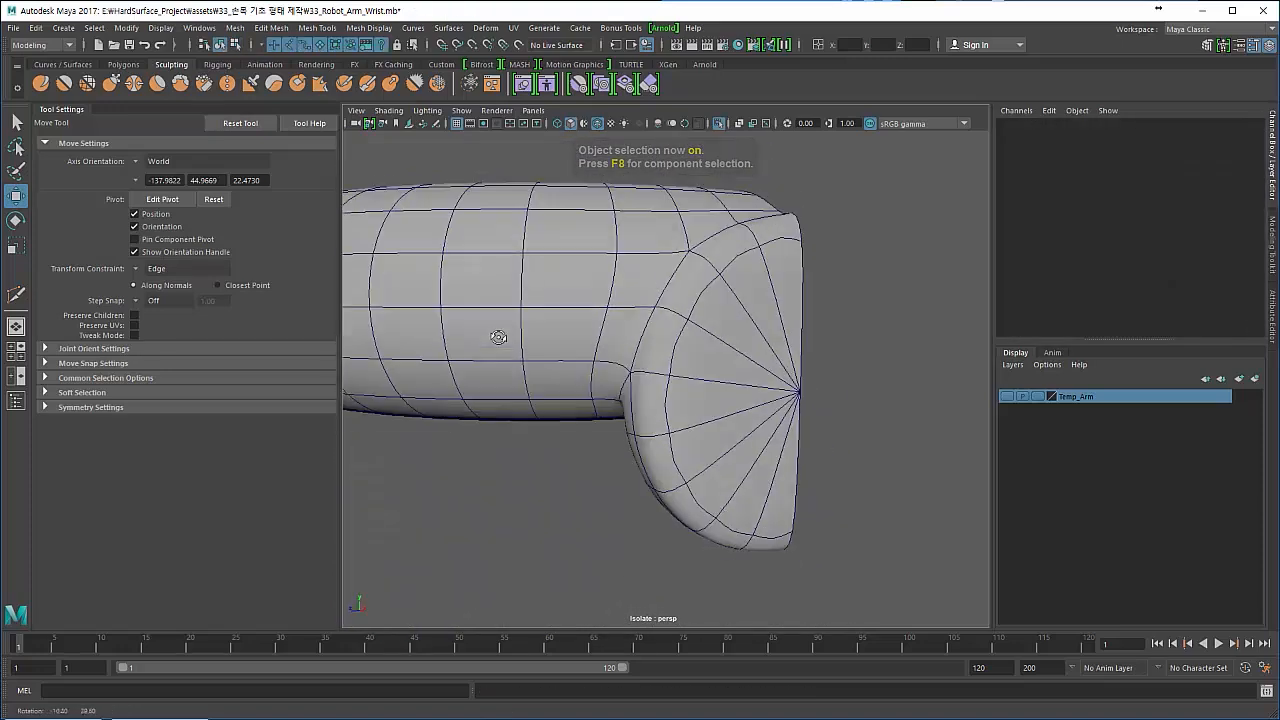
click(520, 346)
key(1)
- Multi-Cut an arc through the midpoints of the radial edges on the disc's outer face, ending on the lower half of its straight edge
alt+drag(573, 318, 540, 376)
key(F11)
click(580, 462)
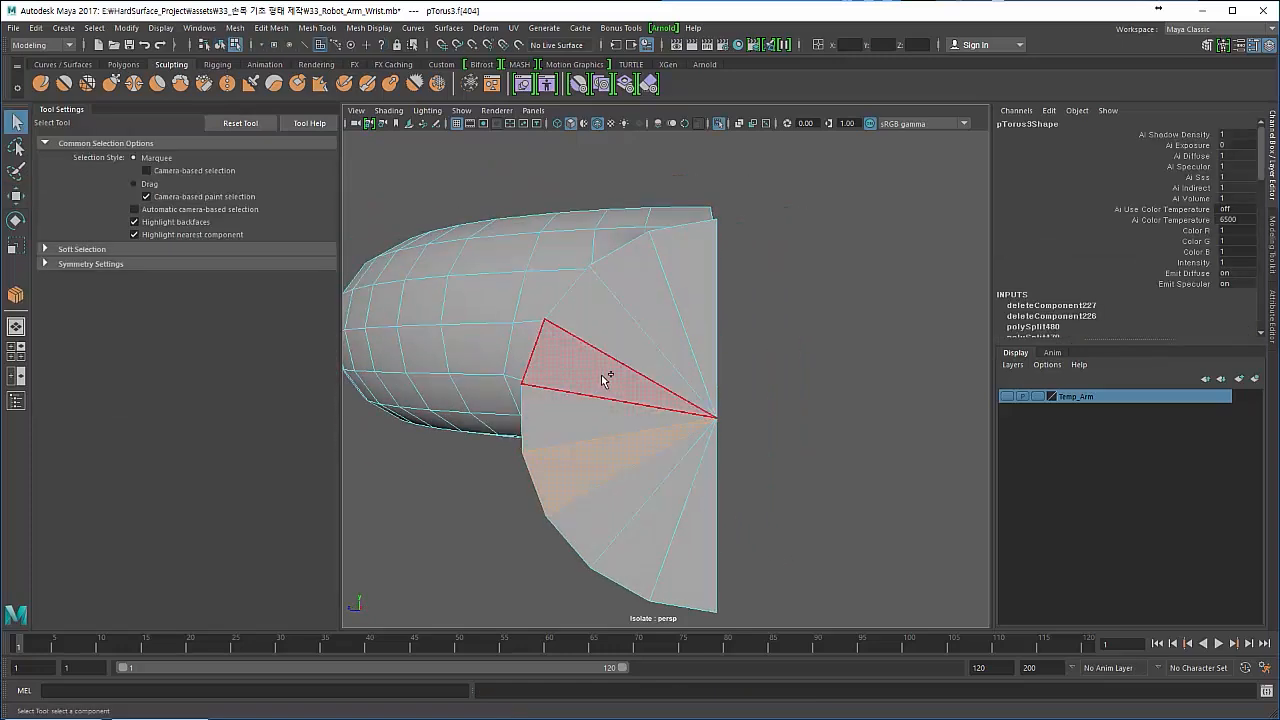
shift+right_drag(604, 376, 545, 374)
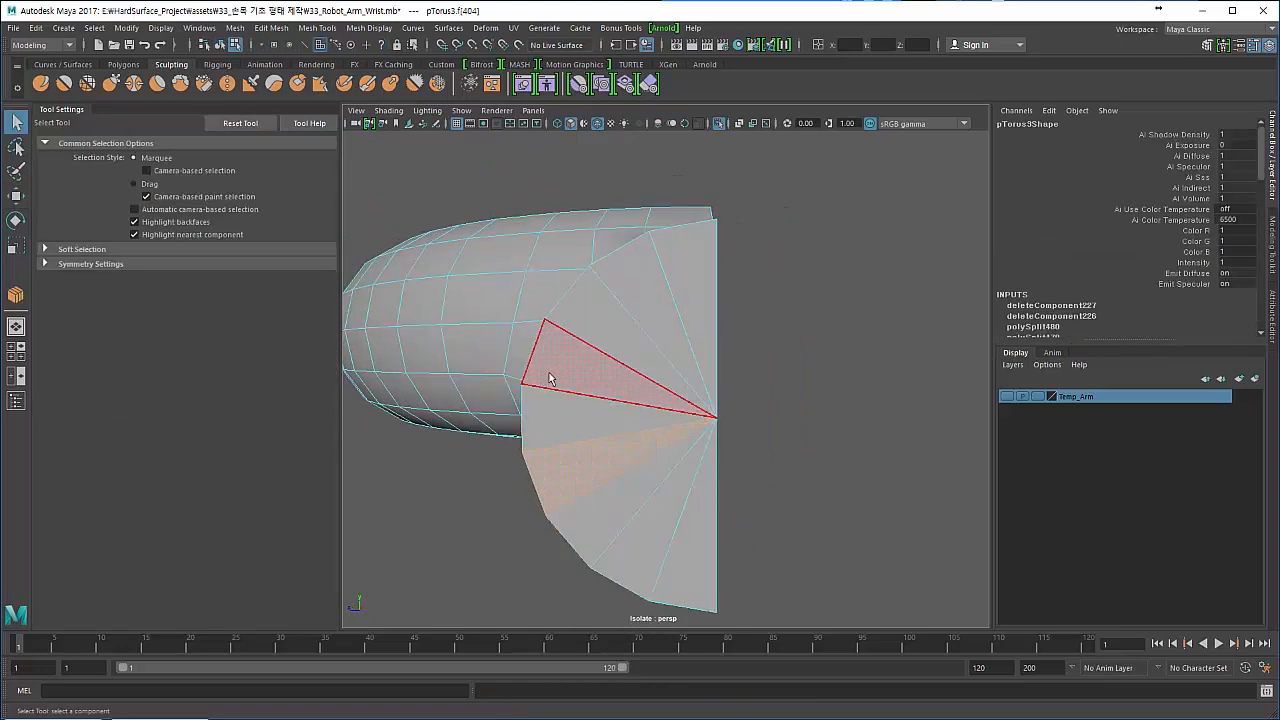
click(630, 369)
click(627, 423)
click(621, 436)
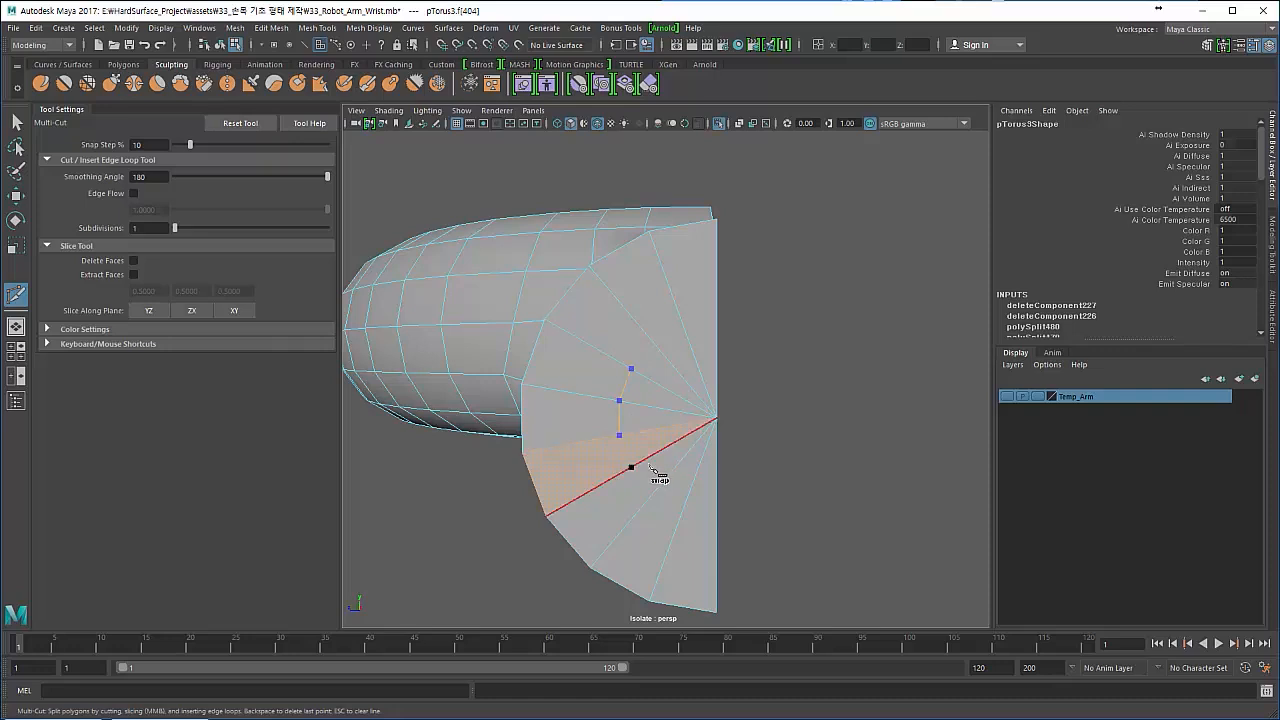
click(668, 488)
click(688, 508)
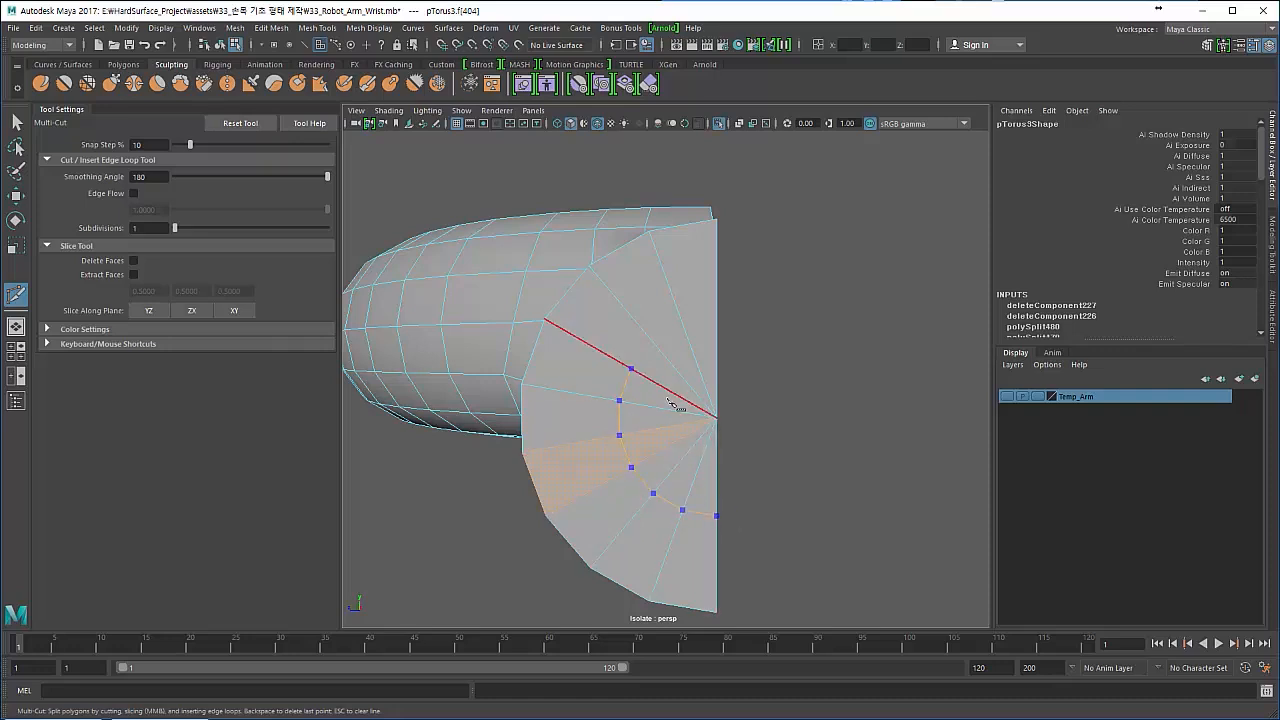
key(Return)
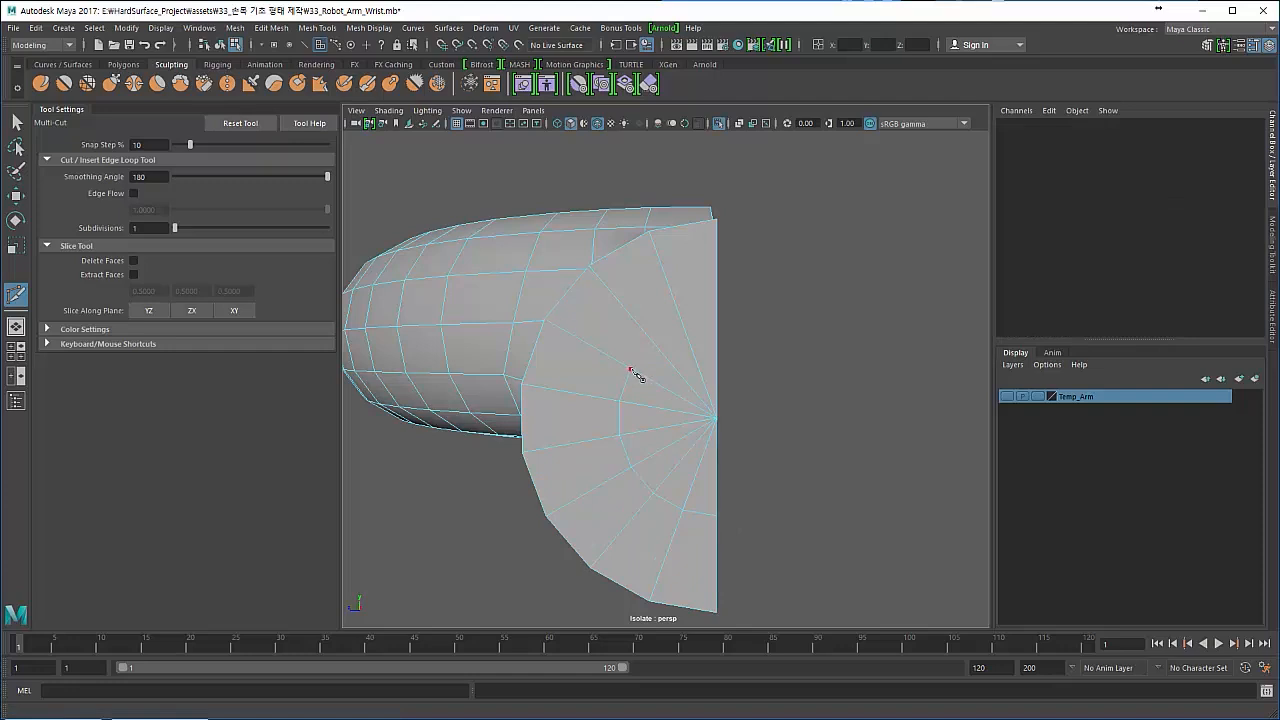
- Continue the arc to the upper half of the disc's straight edge and add a second concentric arc between it and the rim
click(653, 342)
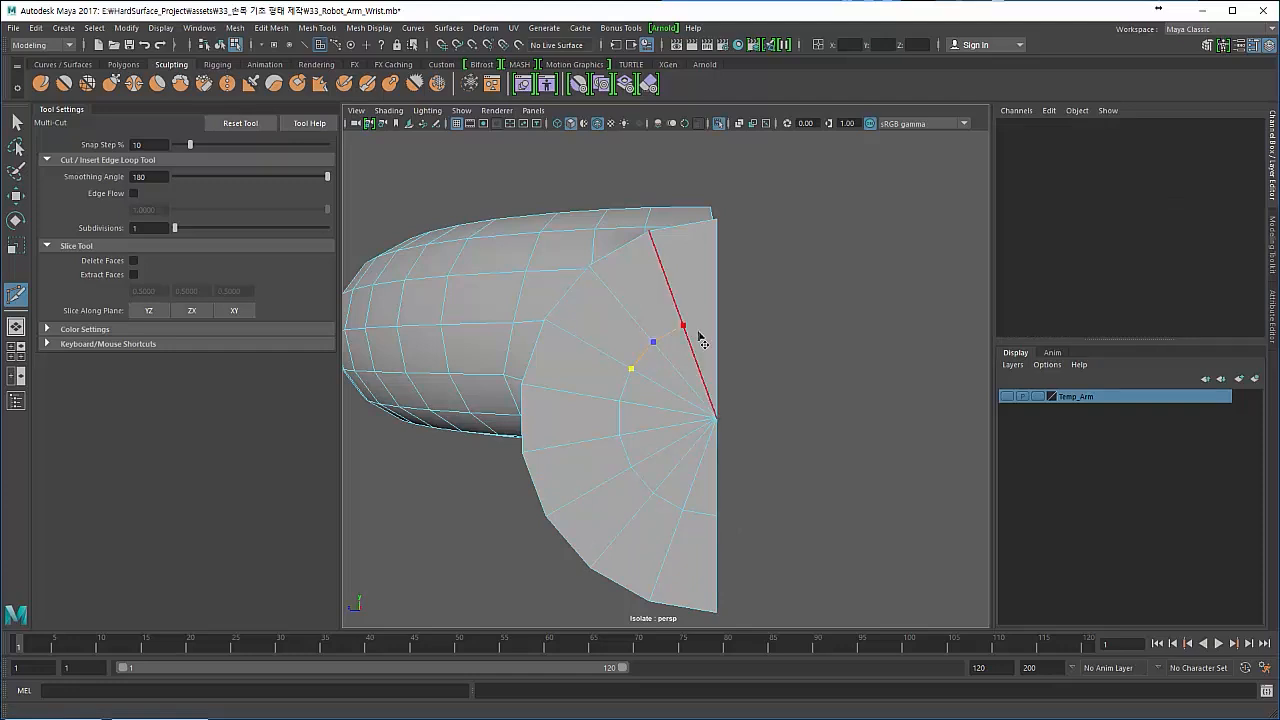
click(698, 334)
key(Return)
key(Return)
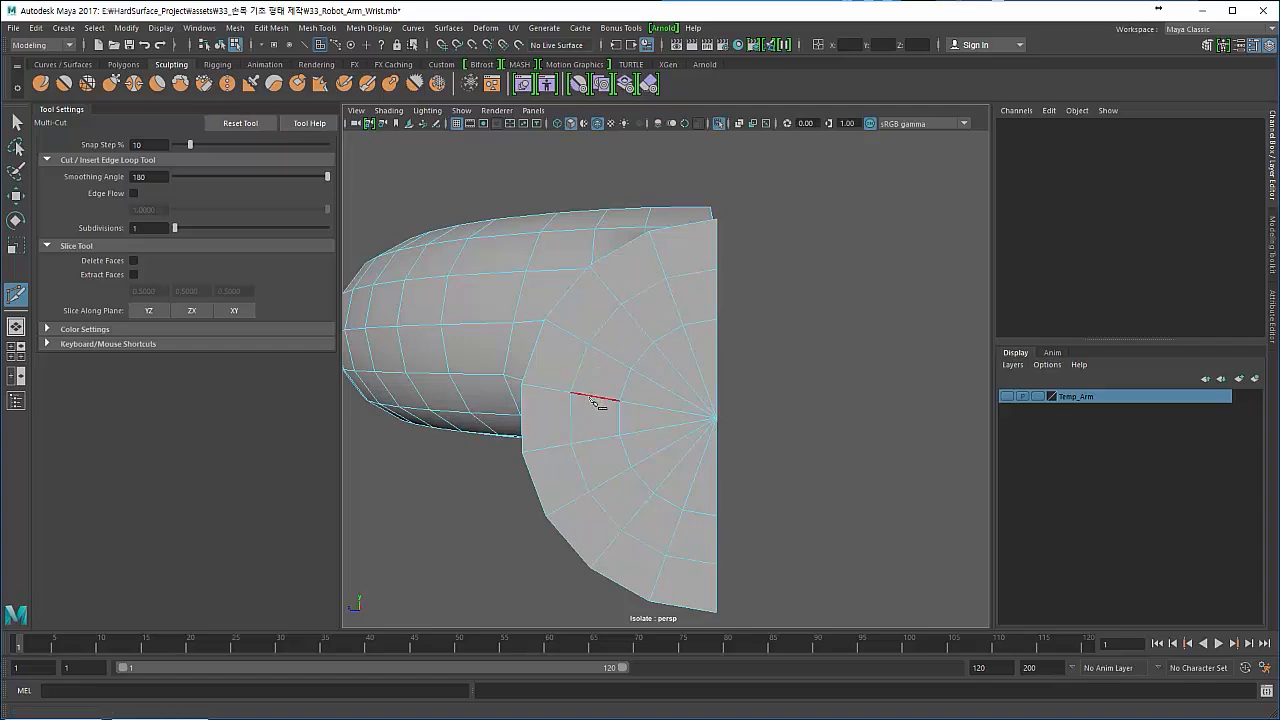
- Examine the disc face and the torus seam in smooth mesh preview, and return to the unsmoothed display at the seam corner
alt+drag(578, 400, 615, 342)
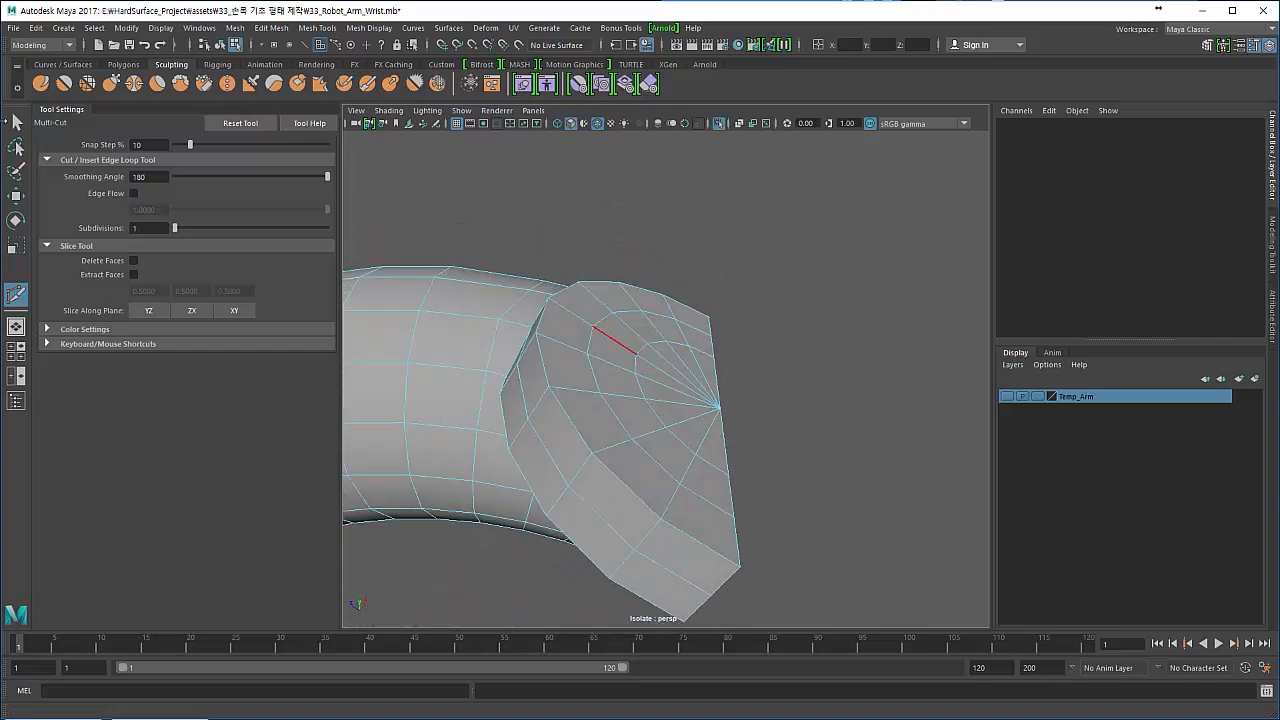
click(17, 123)
alt+drag(430, 305, 440, 357)
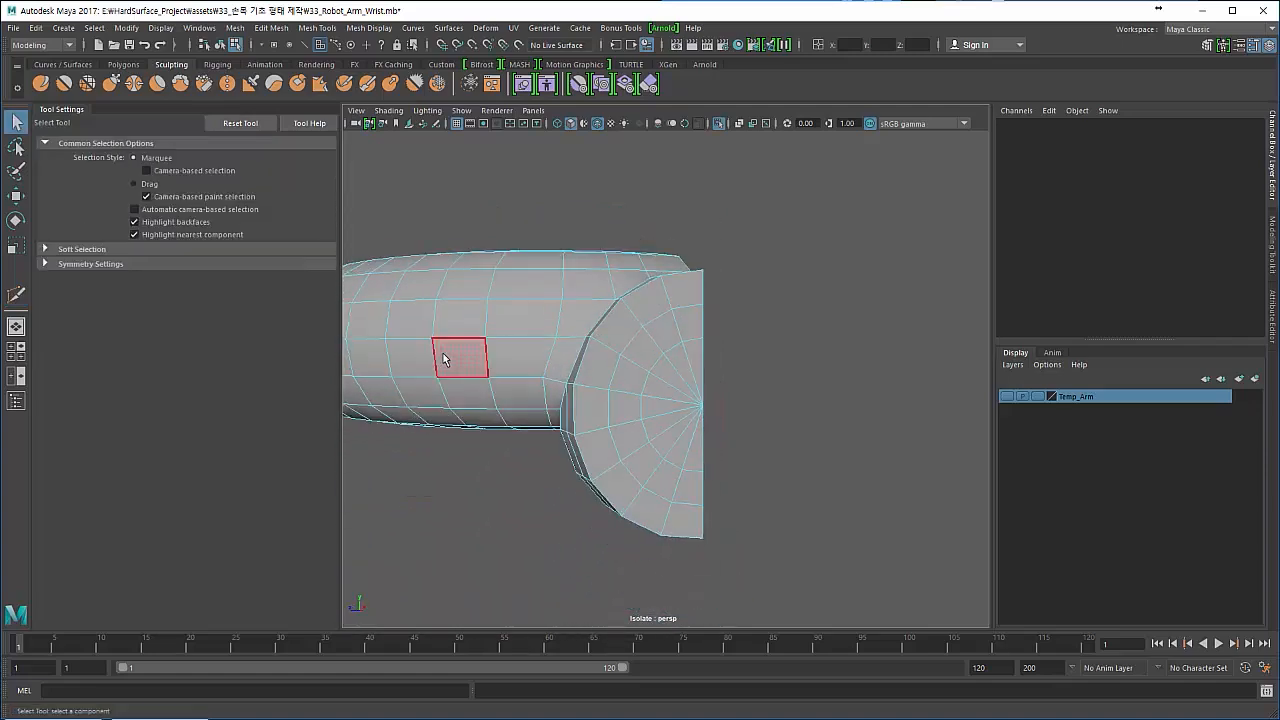
key(F8)
click(466, 490)
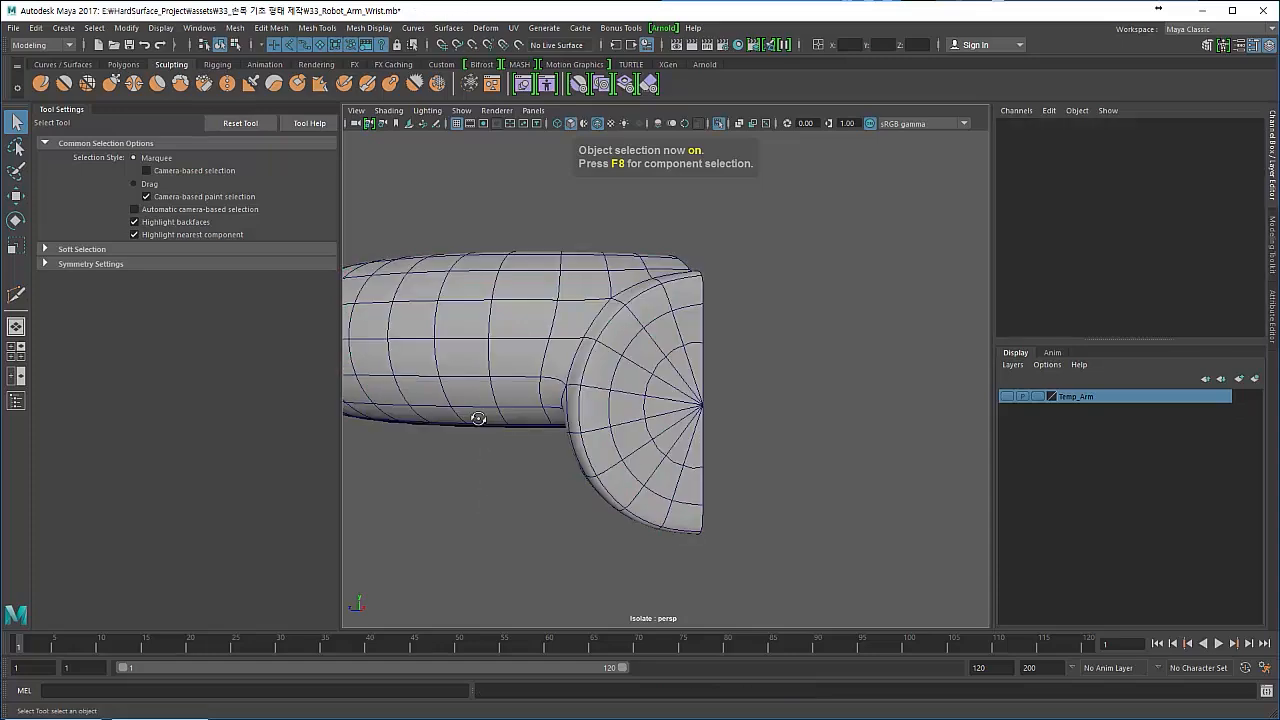
alt+drag(477, 417, 640, 394)
click(487, 393)
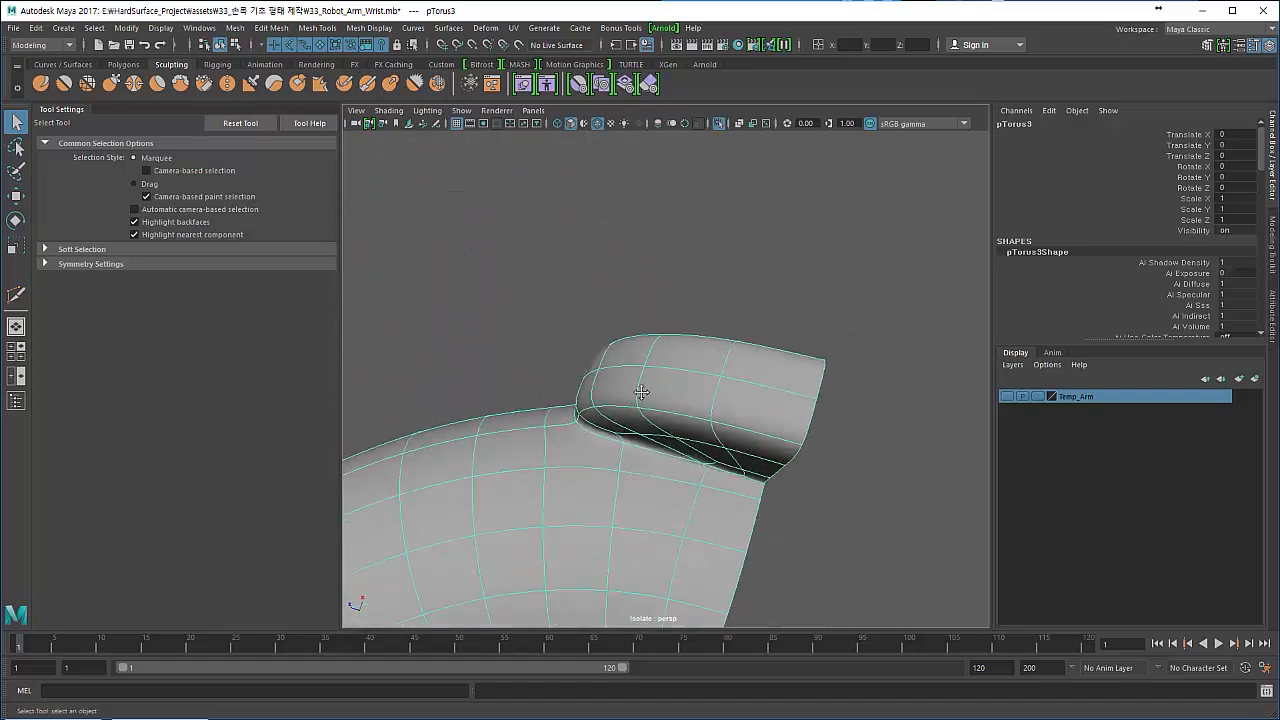
alt+middle_drag(640, 394, 695, 302)
alt+right_drag(695, 302, 749, 394)
key(1)
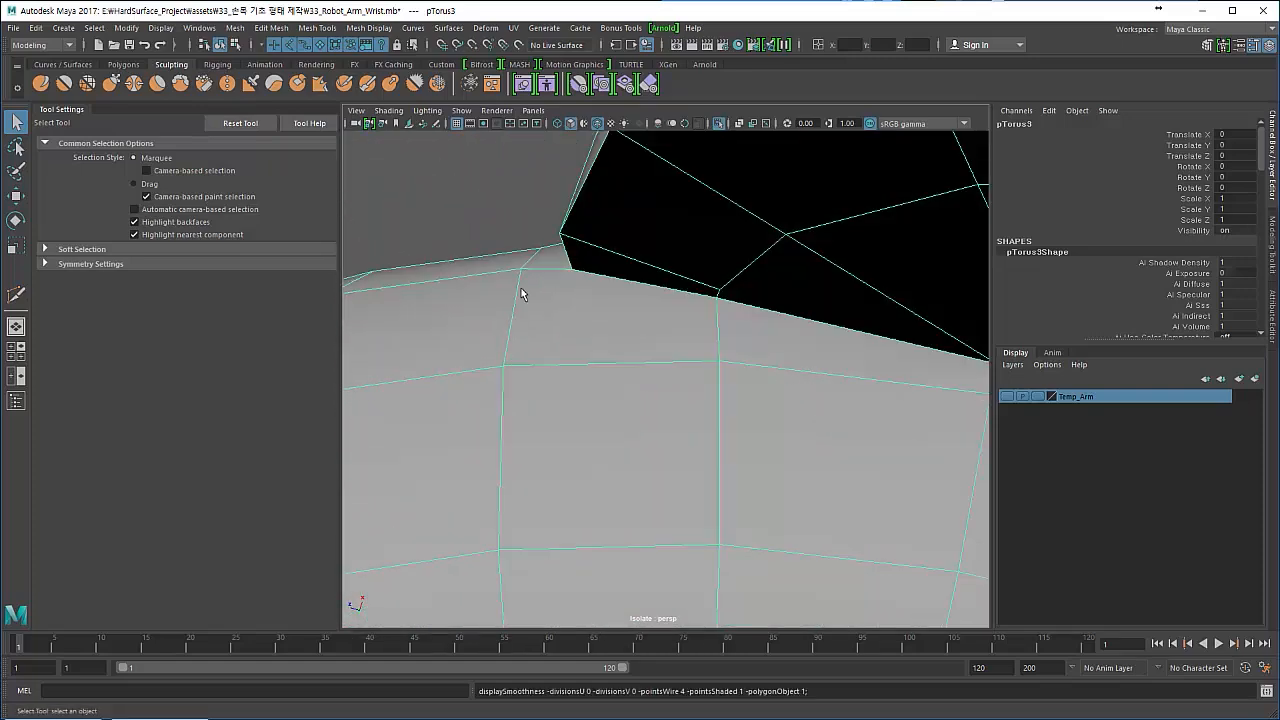
- Multi-Cut from the seam corner vertex into the torus face, branching to the next cross edge and to the neighbouring grid vertex
alt+drag(617, 356, 563, 291)
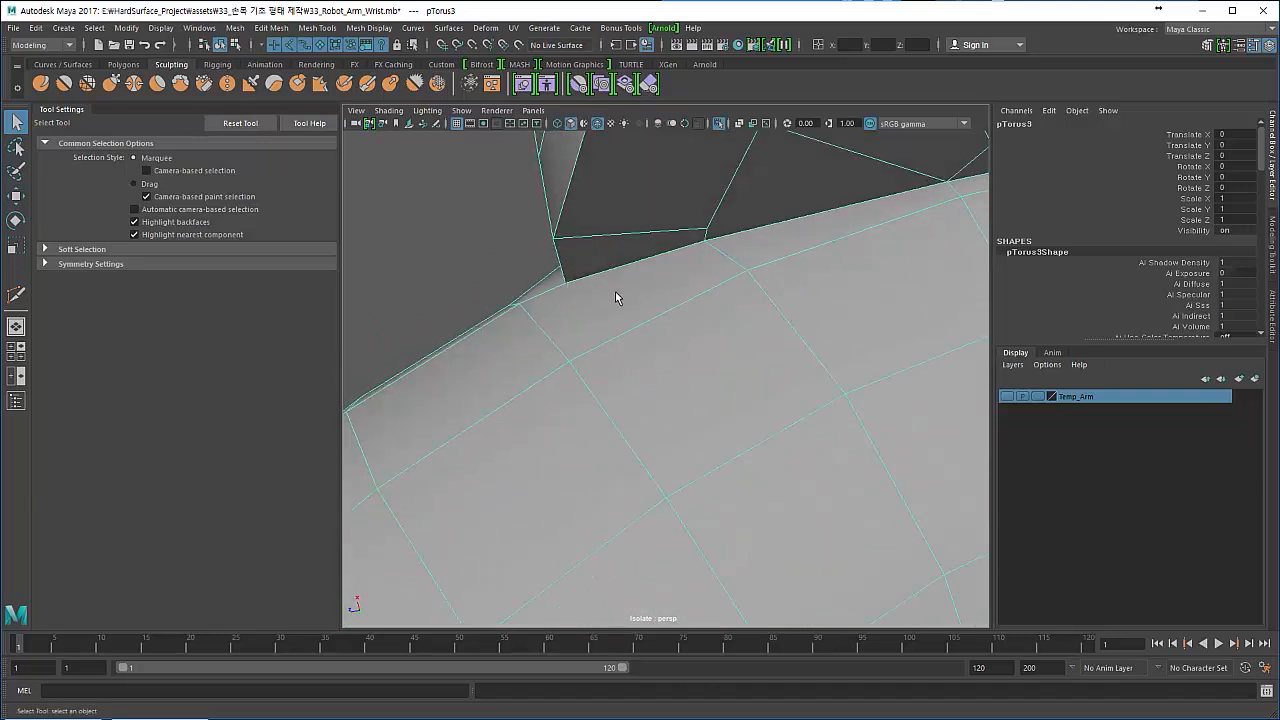
shift+right_drag(615, 297, 570, 298)
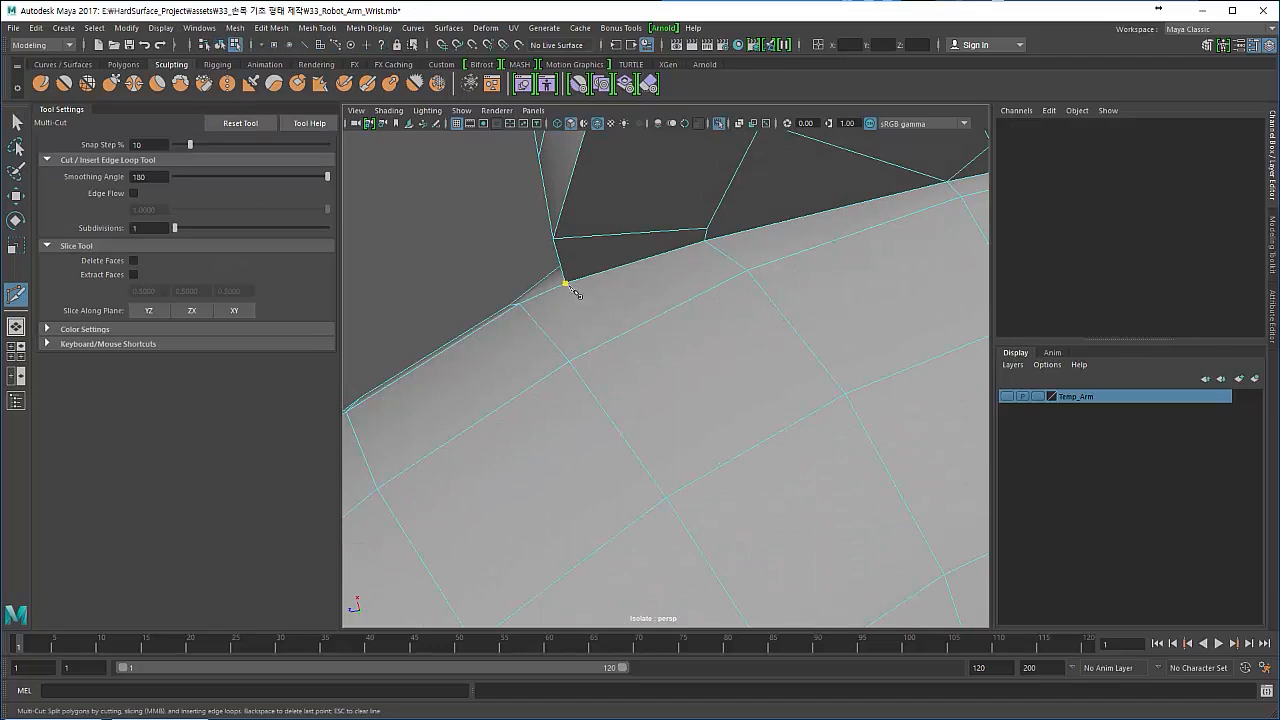
alt+drag(575, 293, 553, 379)
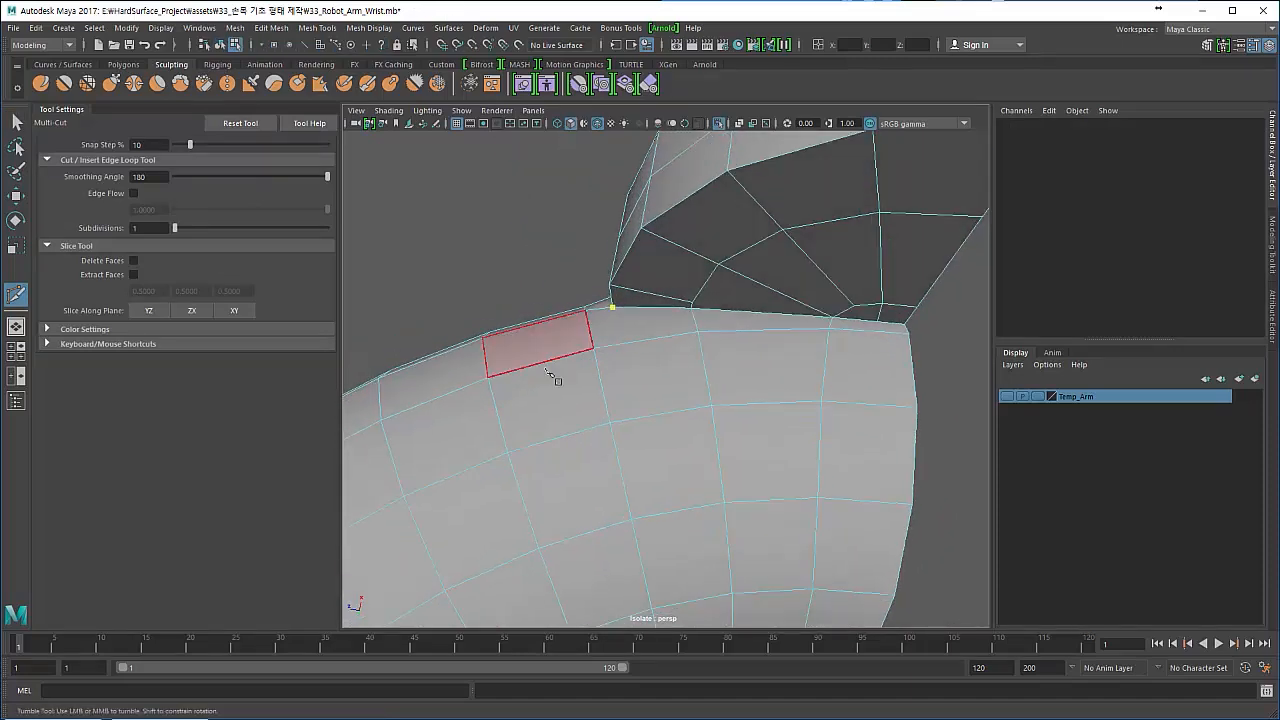
scroll(553, 379, up, 4)
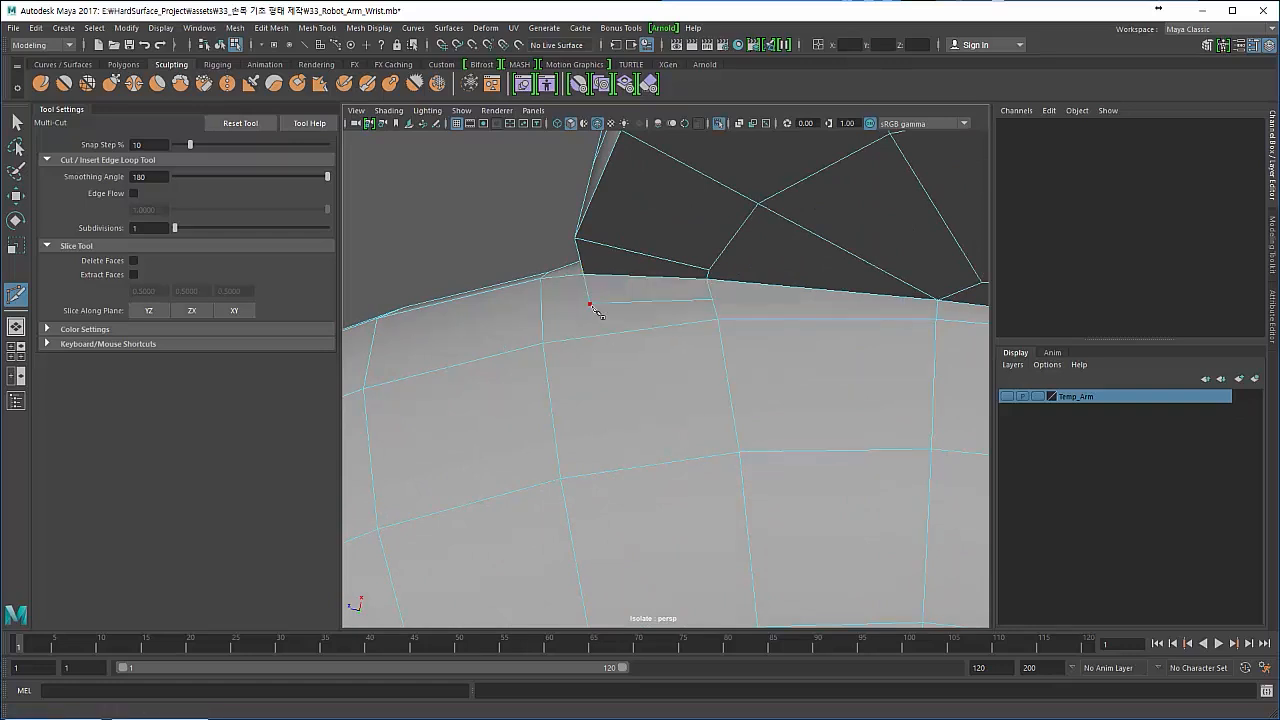
click(545, 347)
right_click(608, 415)
scroll(606, 395, down, 6)
- Extend the new cut parallel to the seam across the remaining torus edges to the open end with Multi-Cut
alt+drag(603, 366, 646, 328)
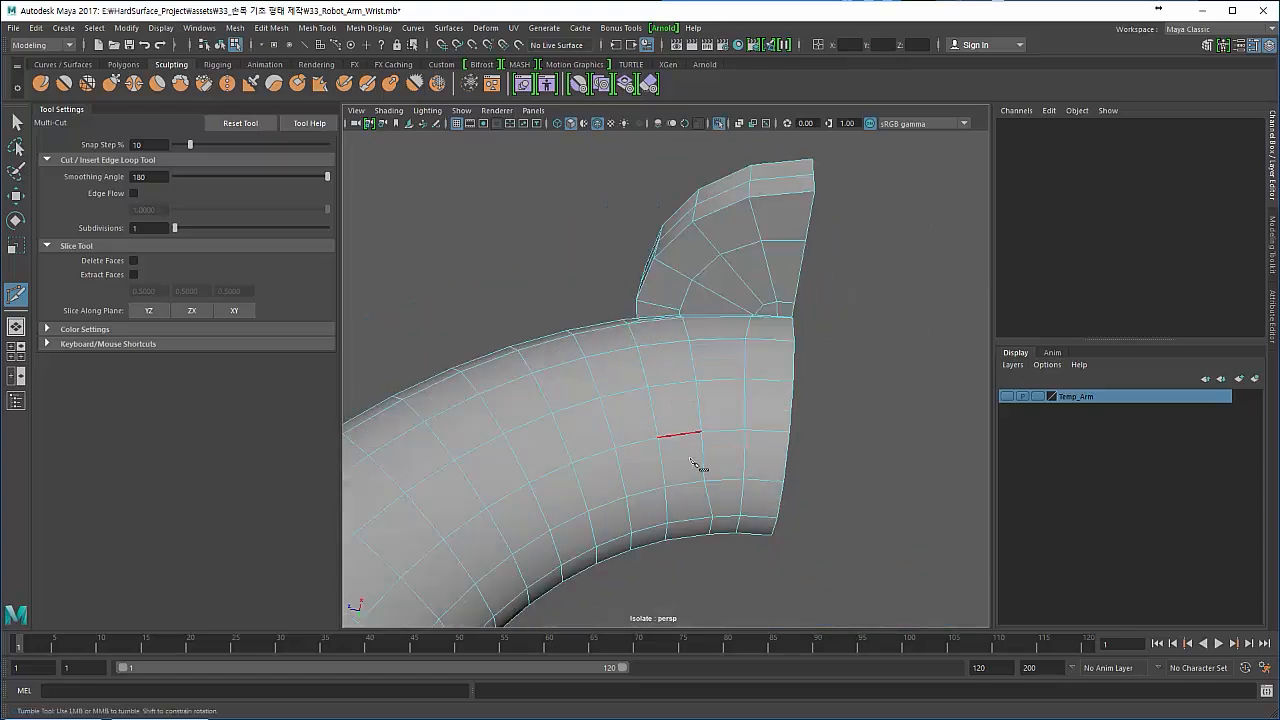
alt+drag(650, 418, 645, 302)
alt+right_drag(645, 302, 657, 350)
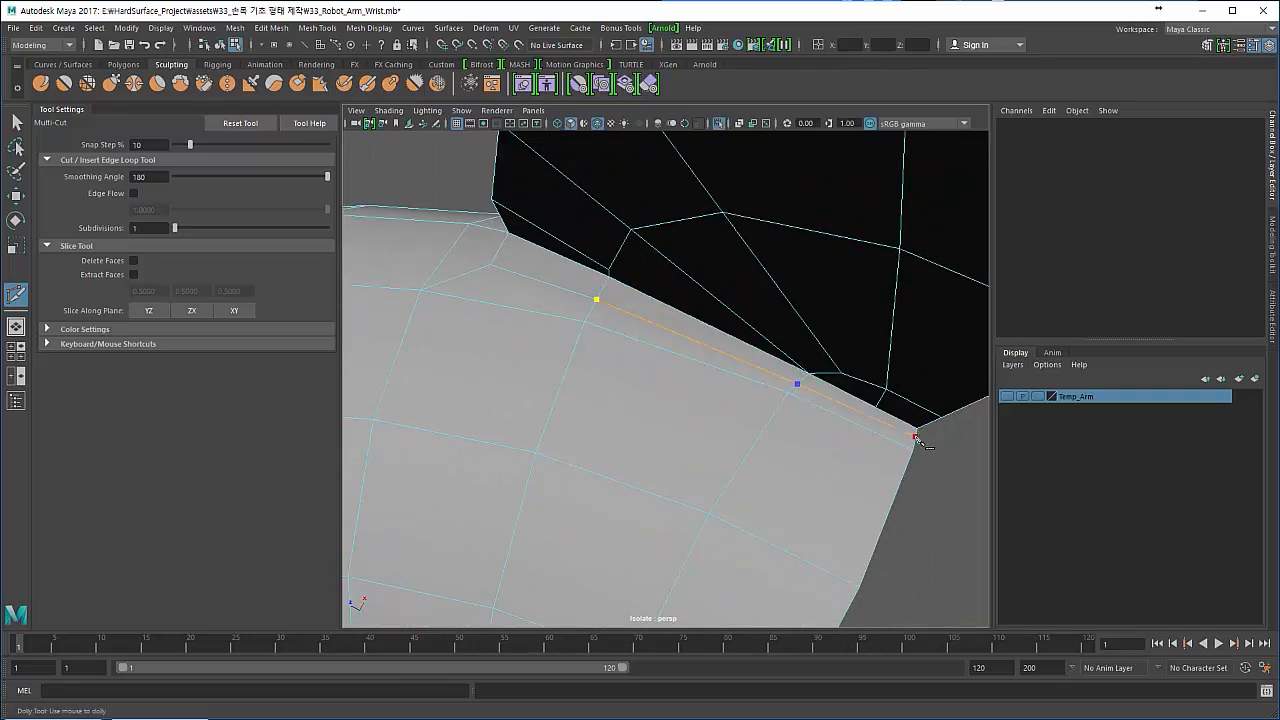
alt+drag(561, 400, 455, 310)
key(q)
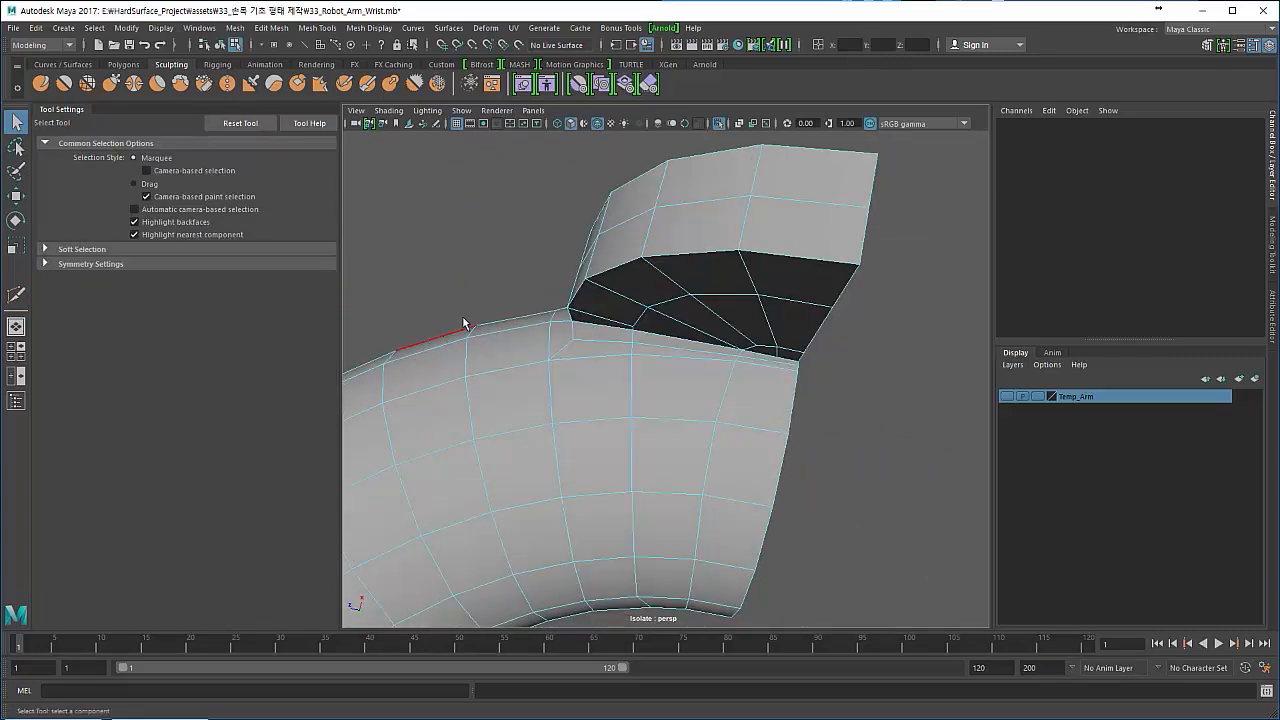
- Inspect the new seam support edge on the smoothed mesh and switch back to the unsmoothed display
key(F8)
key(3)
alt+drag(453, 266, 572, 286)
click(481, 251)
alt+drag(481, 251, 561, 421)
click(504, 408)
key(1)
scroll(561, 418, up, 3)
- Adjust the torus vertices beside the disc's rim with the edge-constrained Move tool
right_click(560, 398)
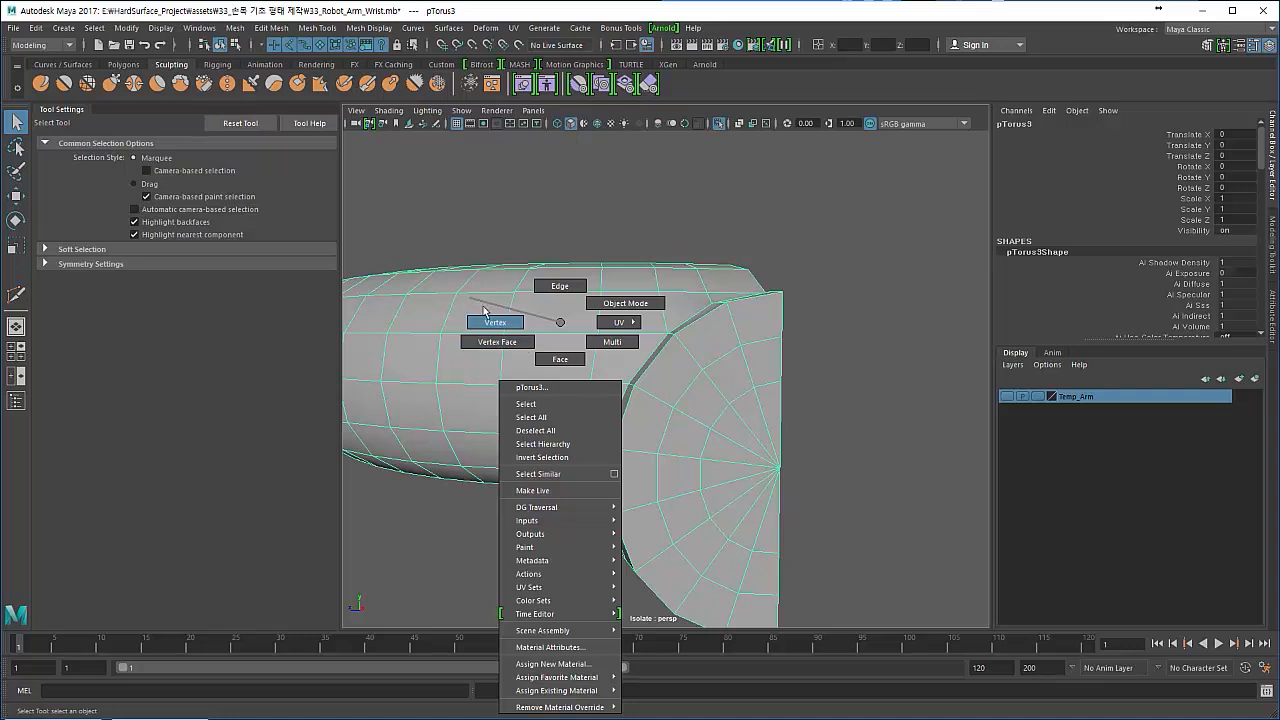
right_drag(484, 312, 485, 316)
click(574, 430)
key(w)
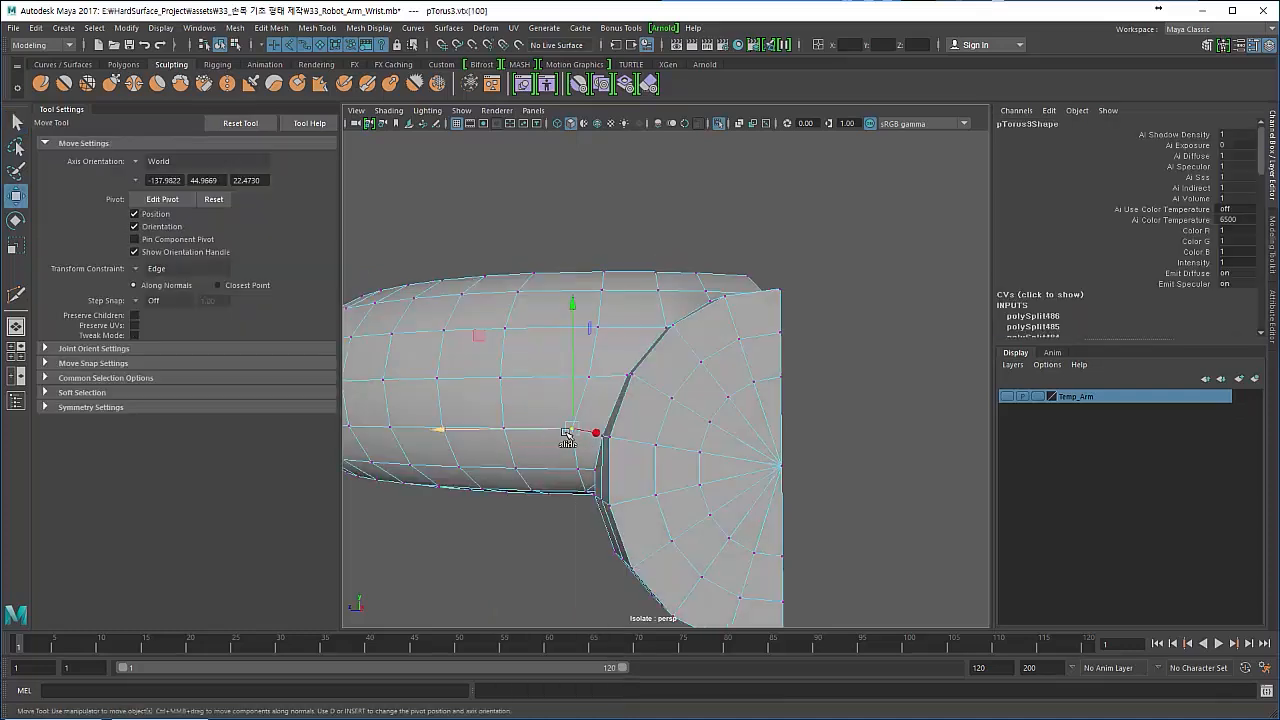
click(588, 378)
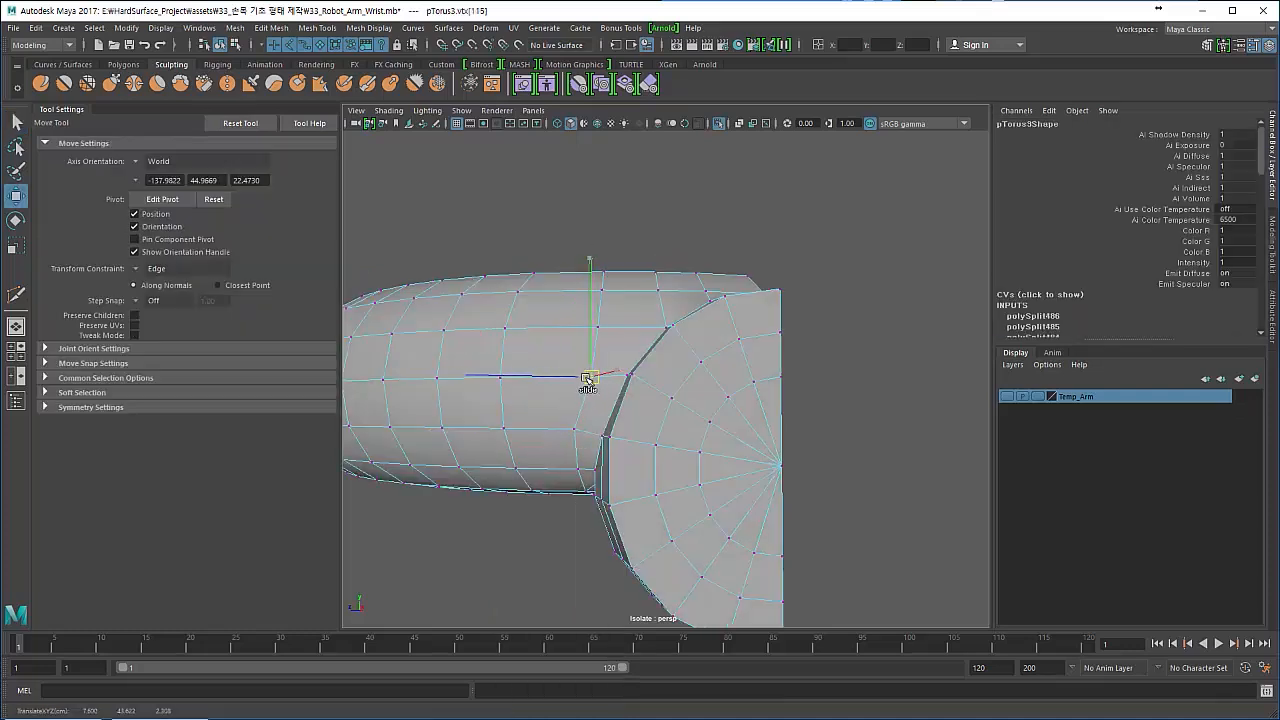
right_drag(466, 334, 506, 343)
- Slide the selected cross edges on the torus's outer side along the surface with the edge-constrained Move tool
click(508, 395)
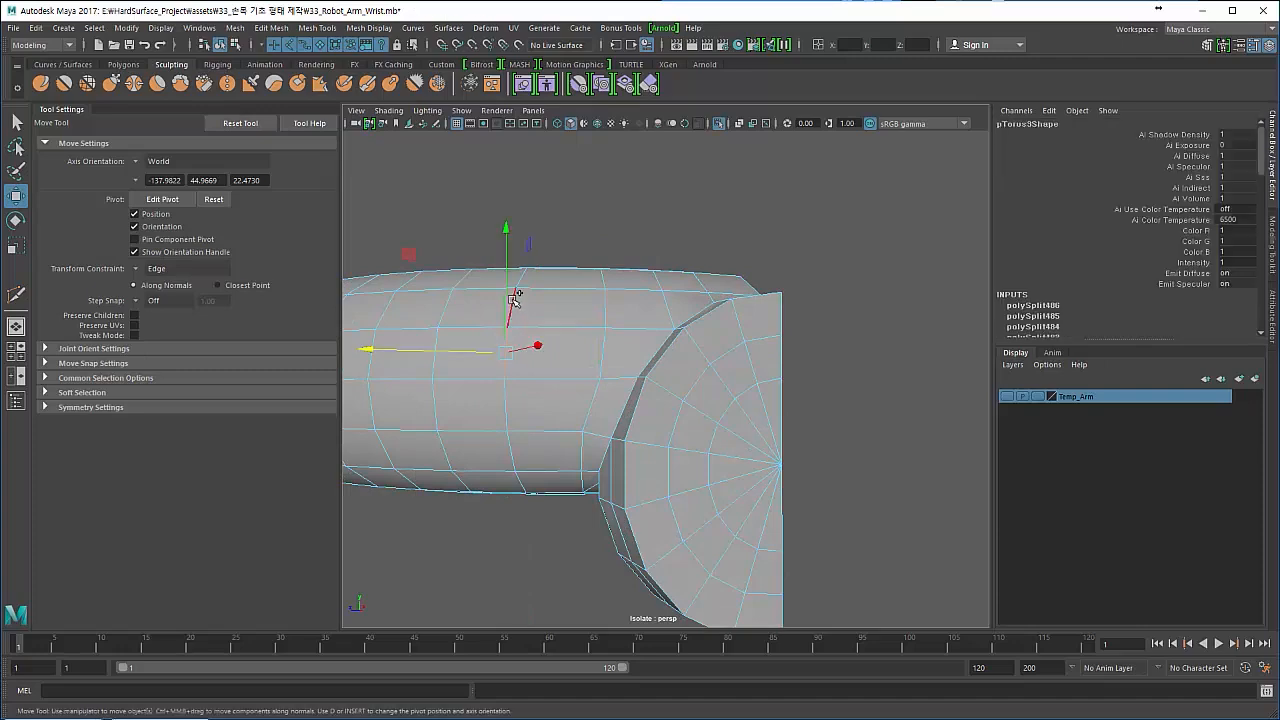
shift+click(512, 397)
drag(513, 352, 497, 385)
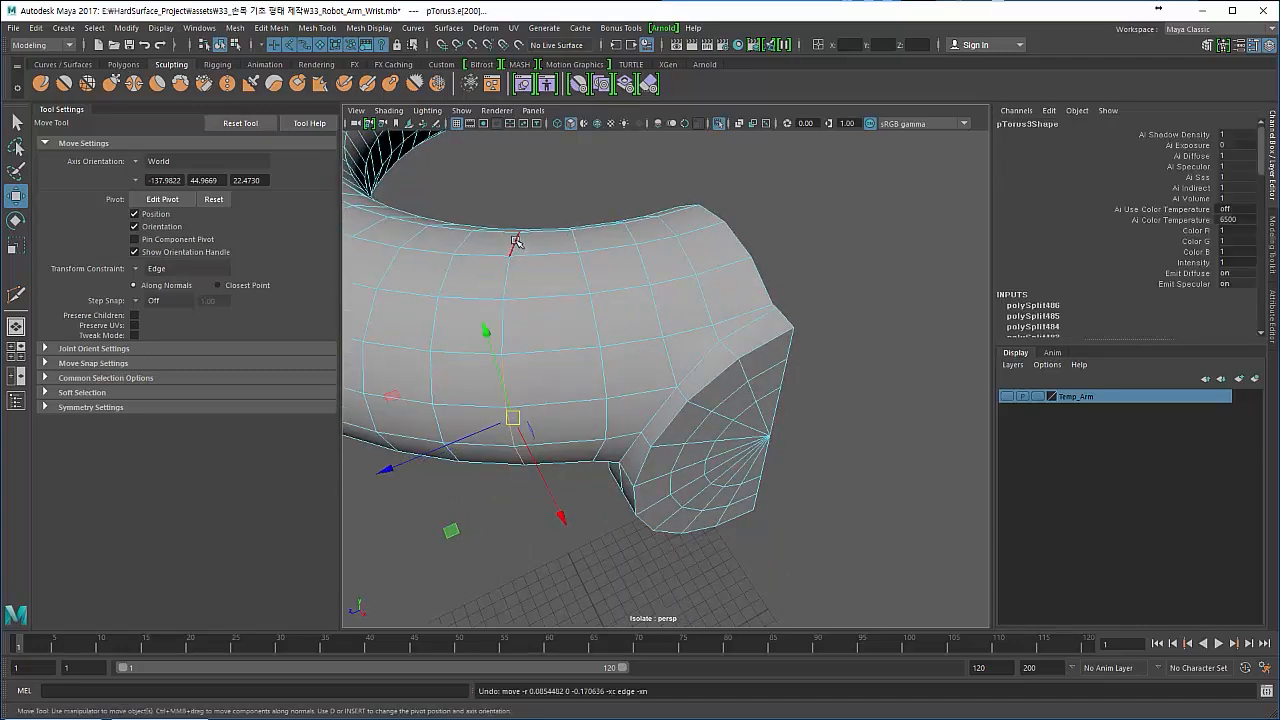
shift+click(510, 262)
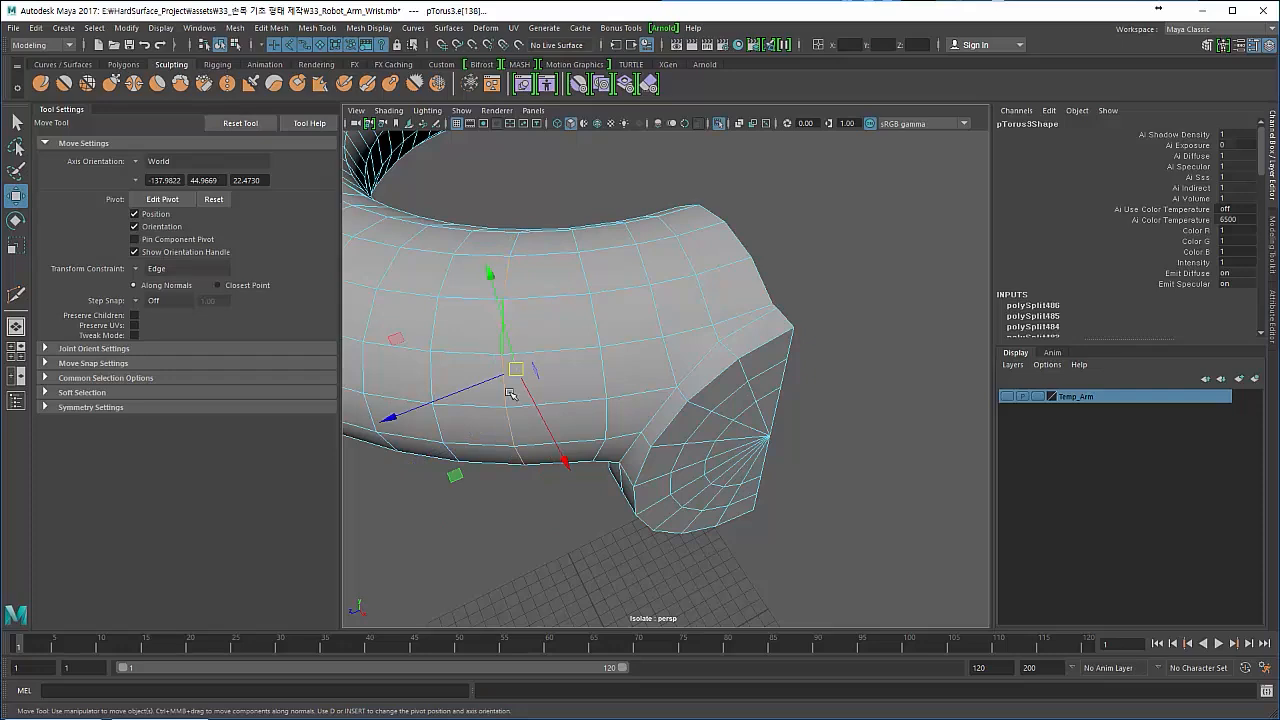
drag(520, 378, 531, 379)
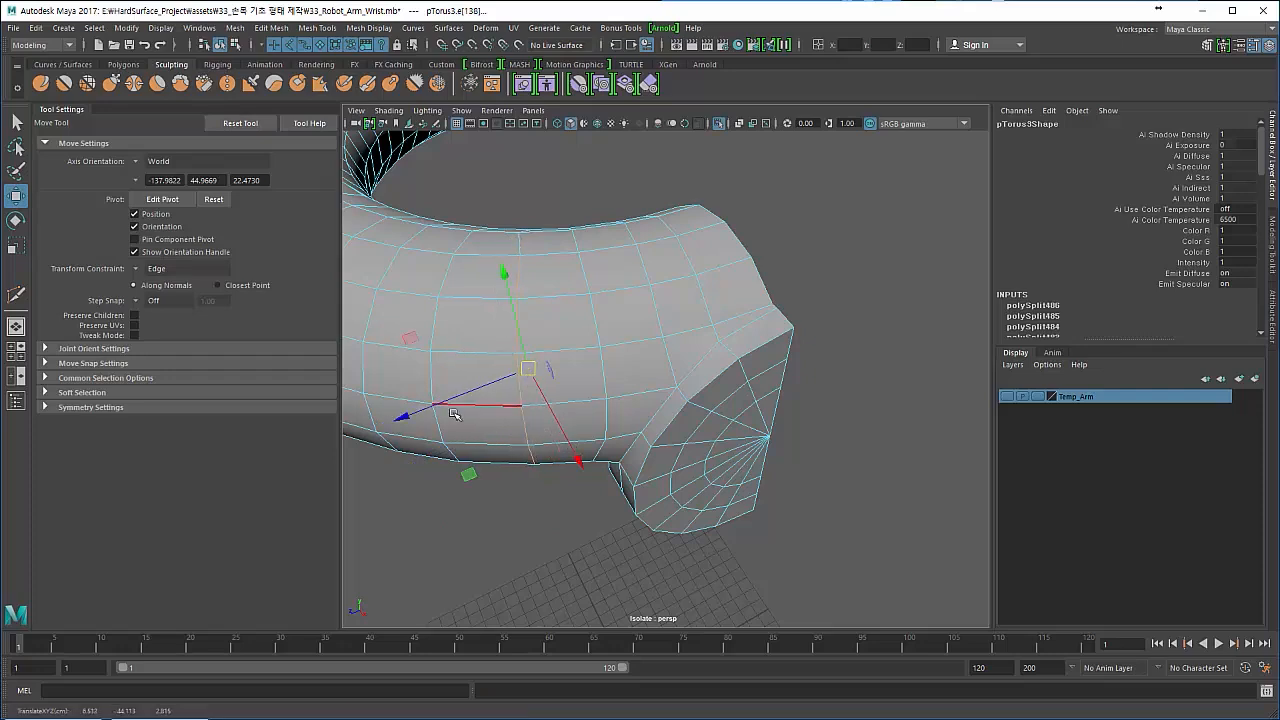
- Slide two vertices on the torus grid near the disc along their edges to even out the spacing
alt+drag(456, 416, 466, 312)
right_drag(516, 411, 460, 318)
click(518, 366)
drag(518, 367, 511, 366)
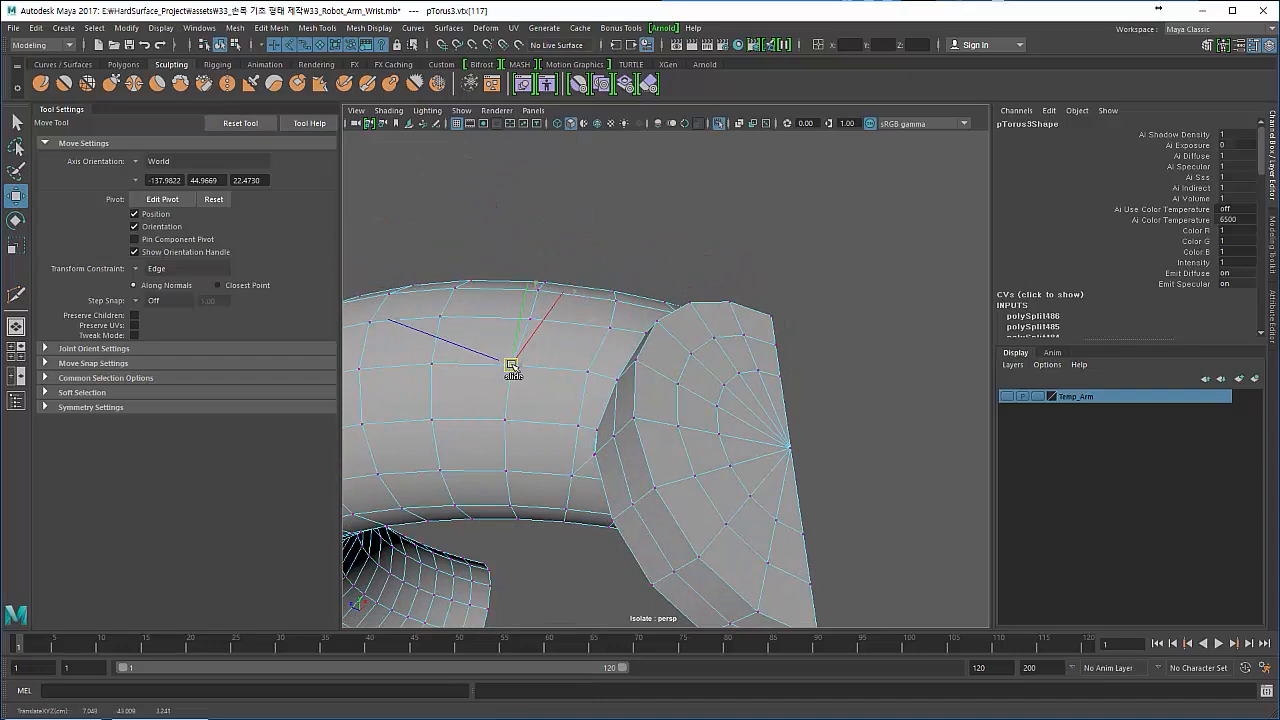
click(526, 319)
drag(526, 320, 529, 311)
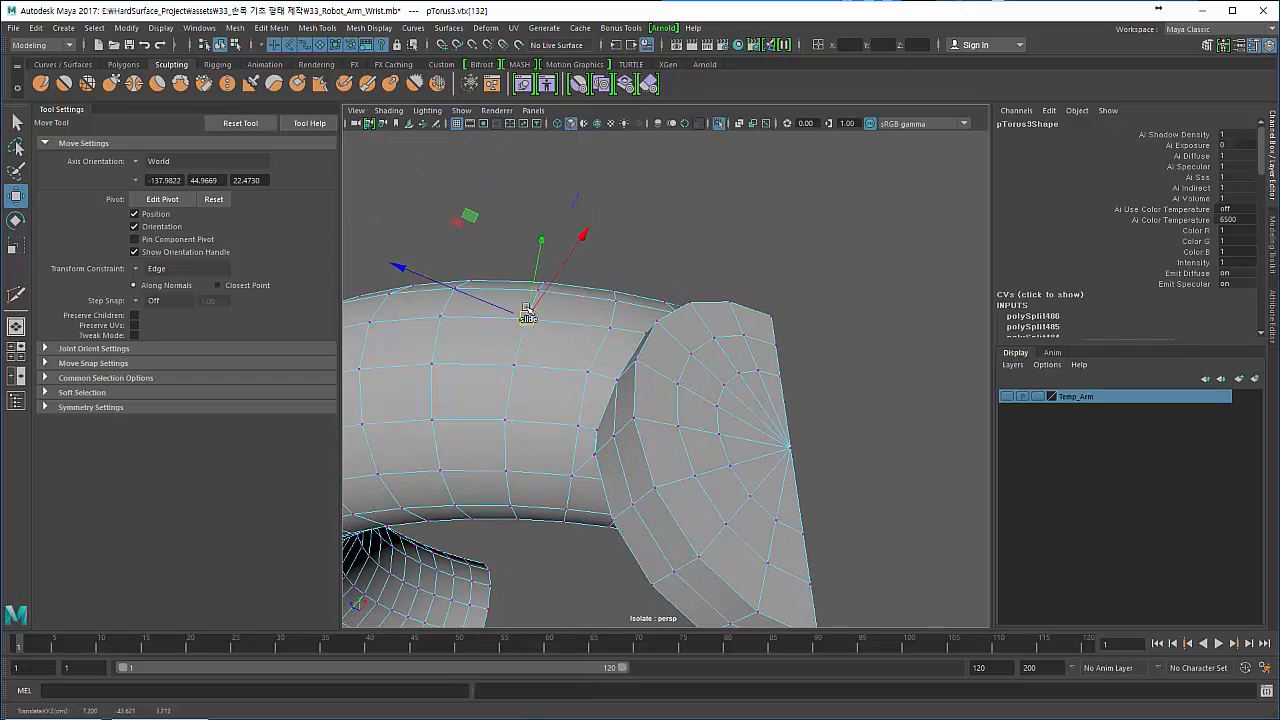
- Inspect the torus and disc surface without the wireframe in object mode, and select the whole mesh
click(480, 264)
alt+drag(480, 264, 430, 305)
key(F8)
key(F8)
click(456, 480)
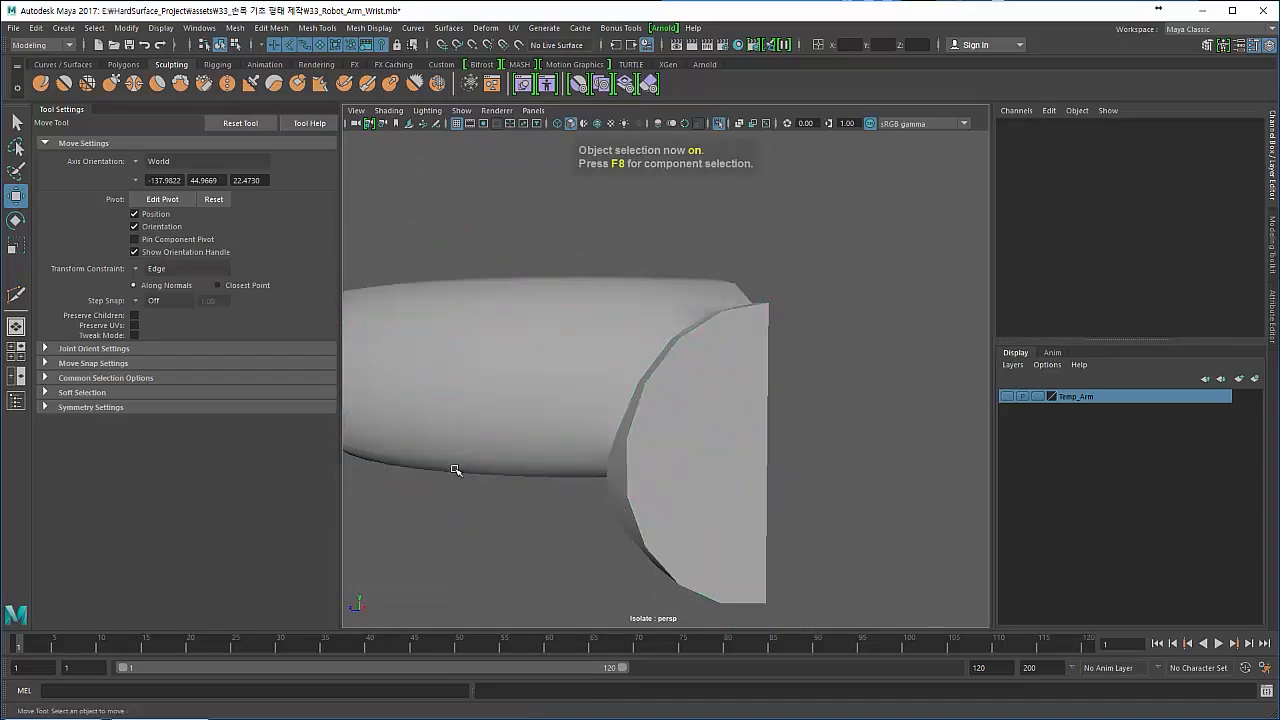
alt+drag(498, 452, 492, 384)
click(486, 378)
- Select all N-sided faces of the mesh with a polygon selection constraint set to All and Next
click(127, 28)
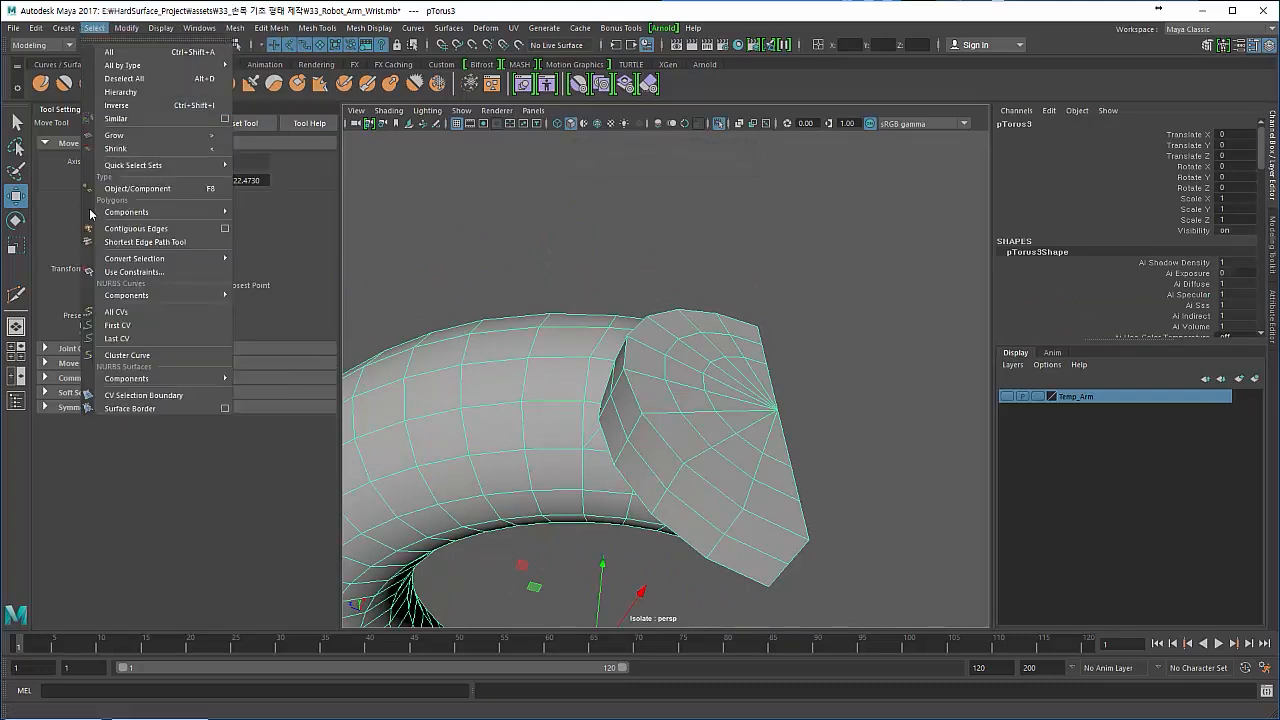
click(134, 272)
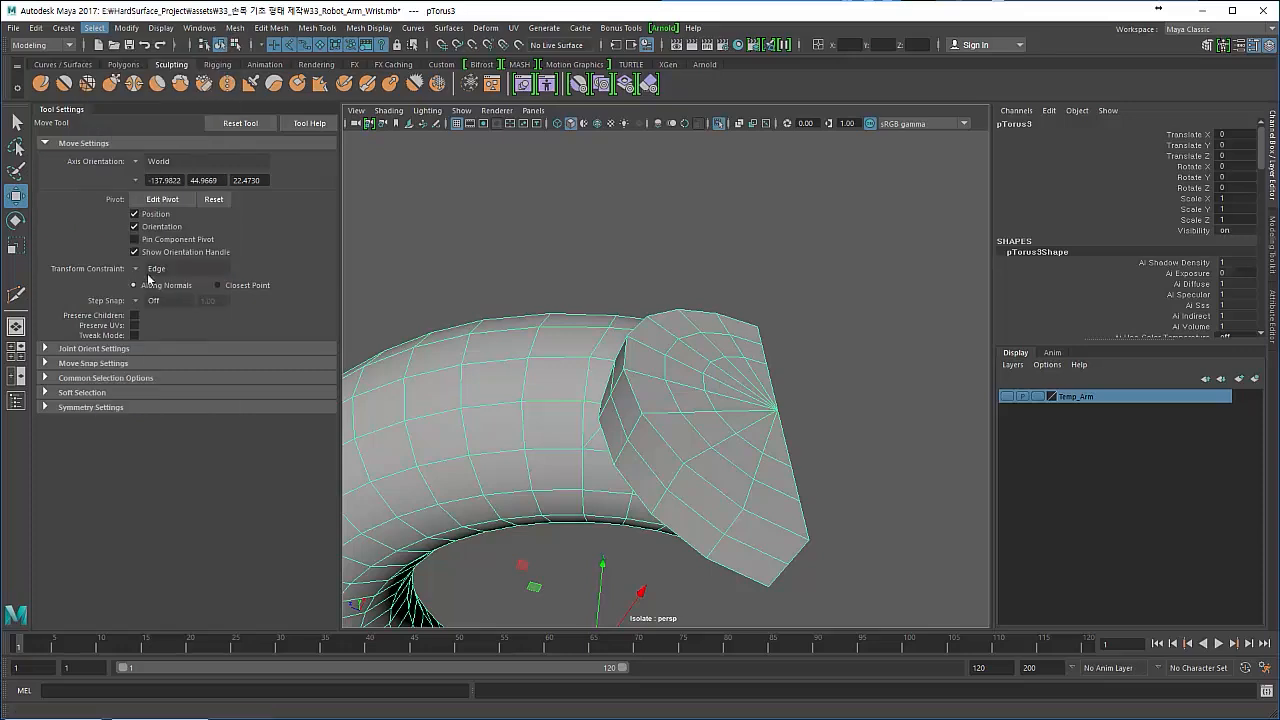
click(812, 331)
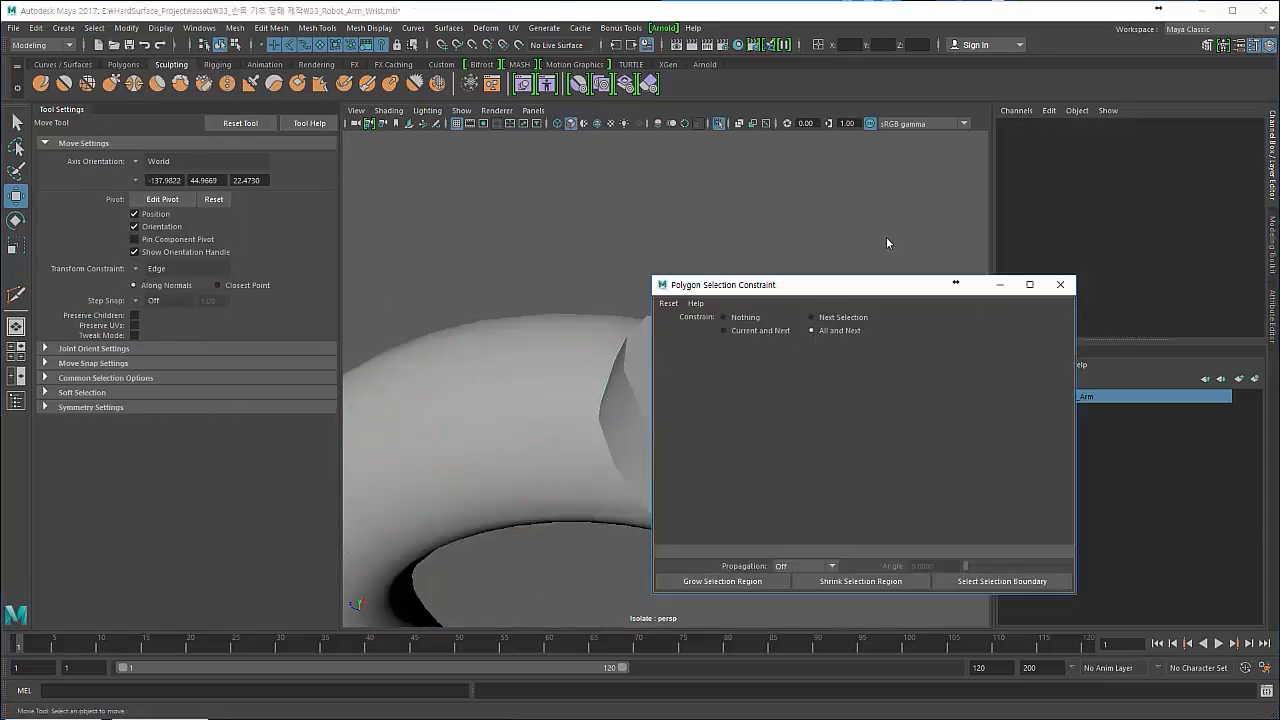
right_drag(557, 322, 560, 352)
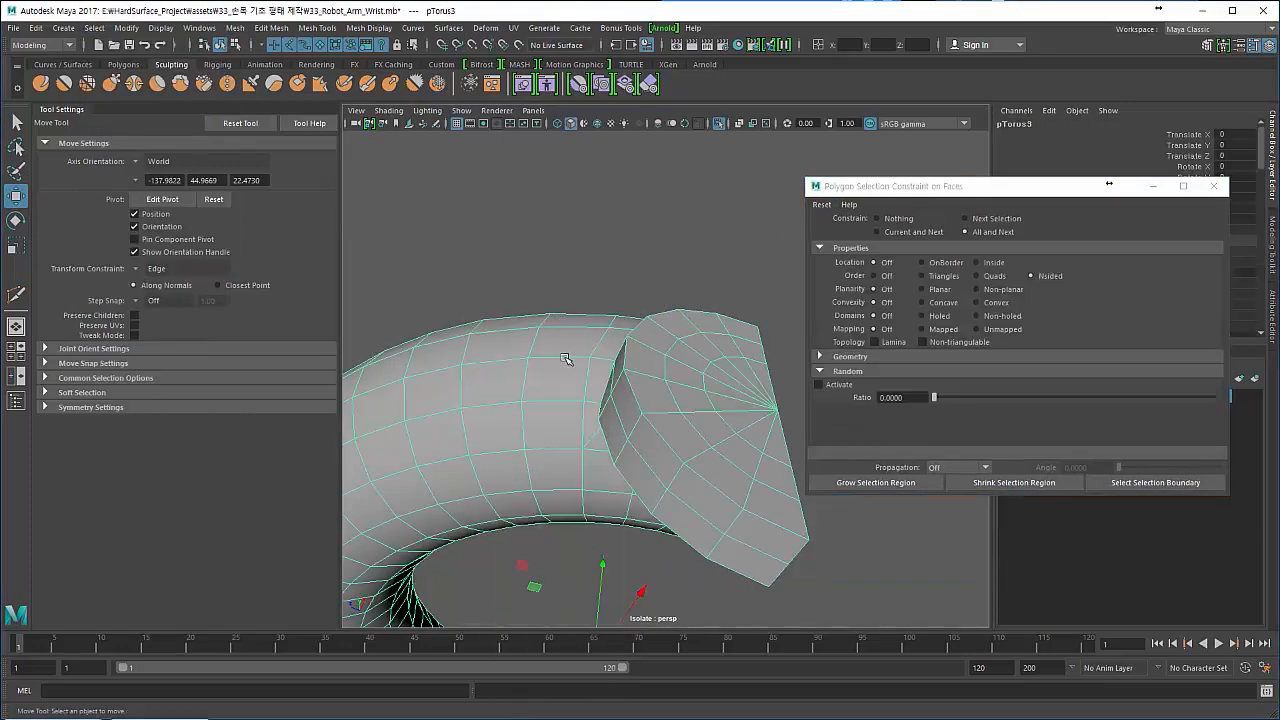
click(992, 277)
click(1041, 272)
- Examine where the N-sided selection lies on the mesh, clear the selection and close the polygon selection constraint window
alt+drag(706, 314, 443, 437)
alt+right_drag(443, 437, 313, 357)
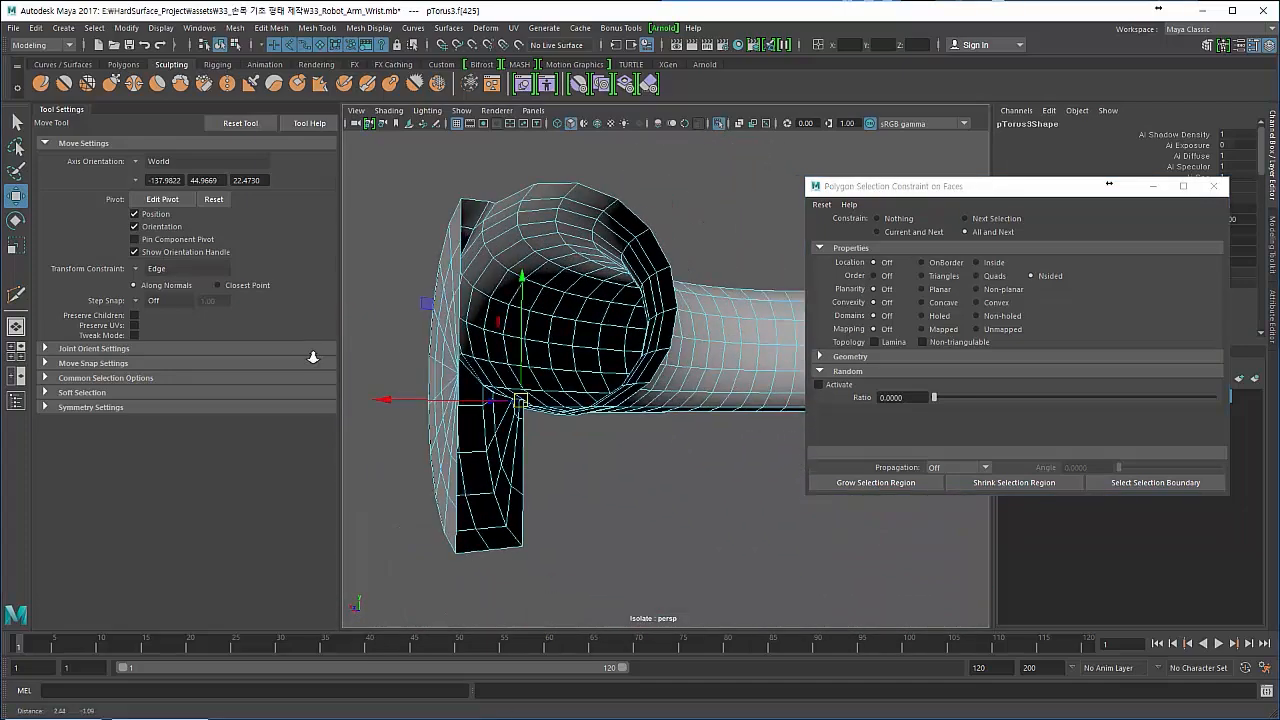
alt+drag(313, 357, 514, 505)
click(403, 386)
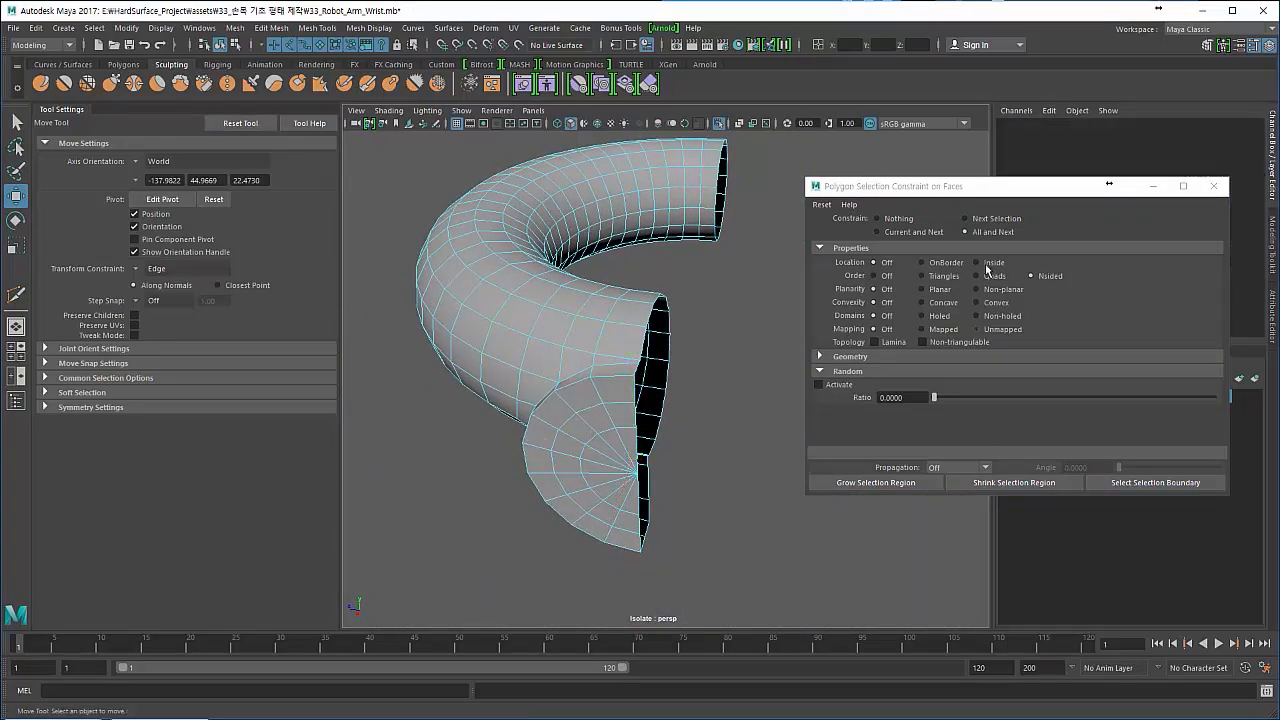
click(1221, 189)
- Return to object mode, select the torus-and-disc mesh and examine its edge flow from several sides
alt+drag(552, 392, 571, 345)
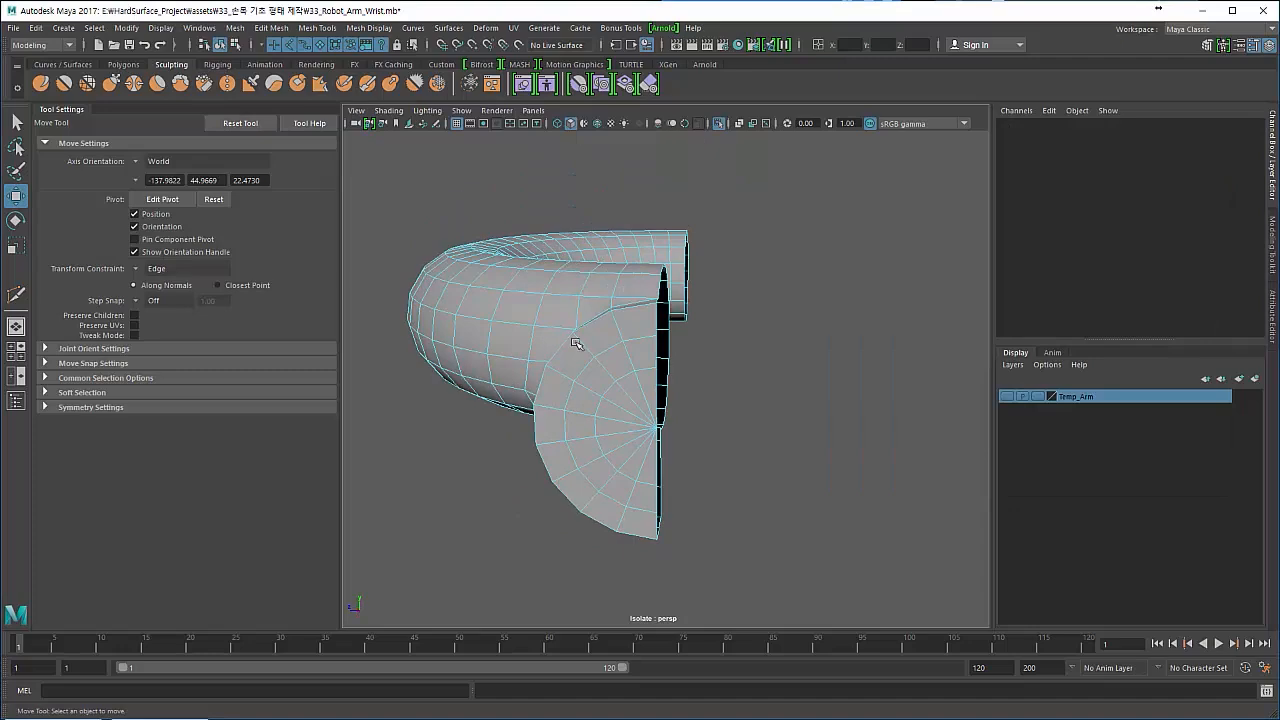
key(F8)
key(F8)
click(474, 452)
alt+drag(502, 450, 487, 320)
click(546, 318)
alt+drag(591, 366, 618, 388)
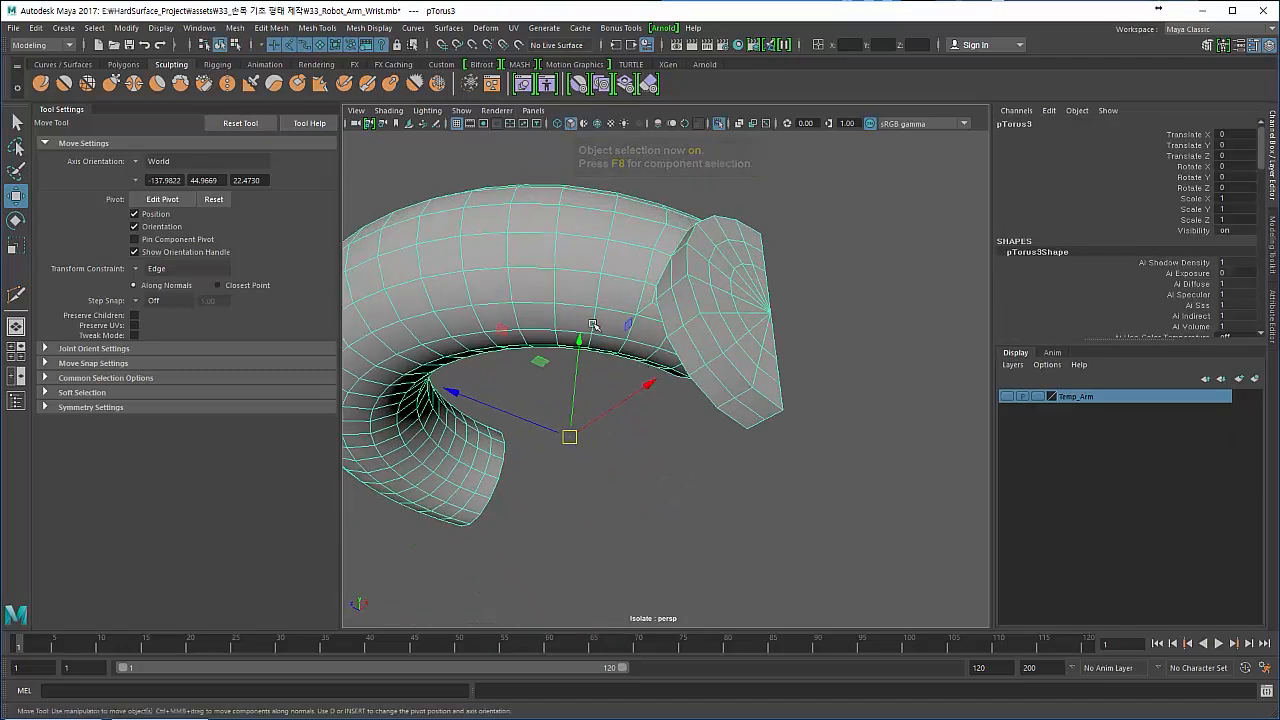
alt+drag(590, 347, 449, 414)
alt+drag(471, 371, 486, 215)
click(486, 216)
click(510, 303)
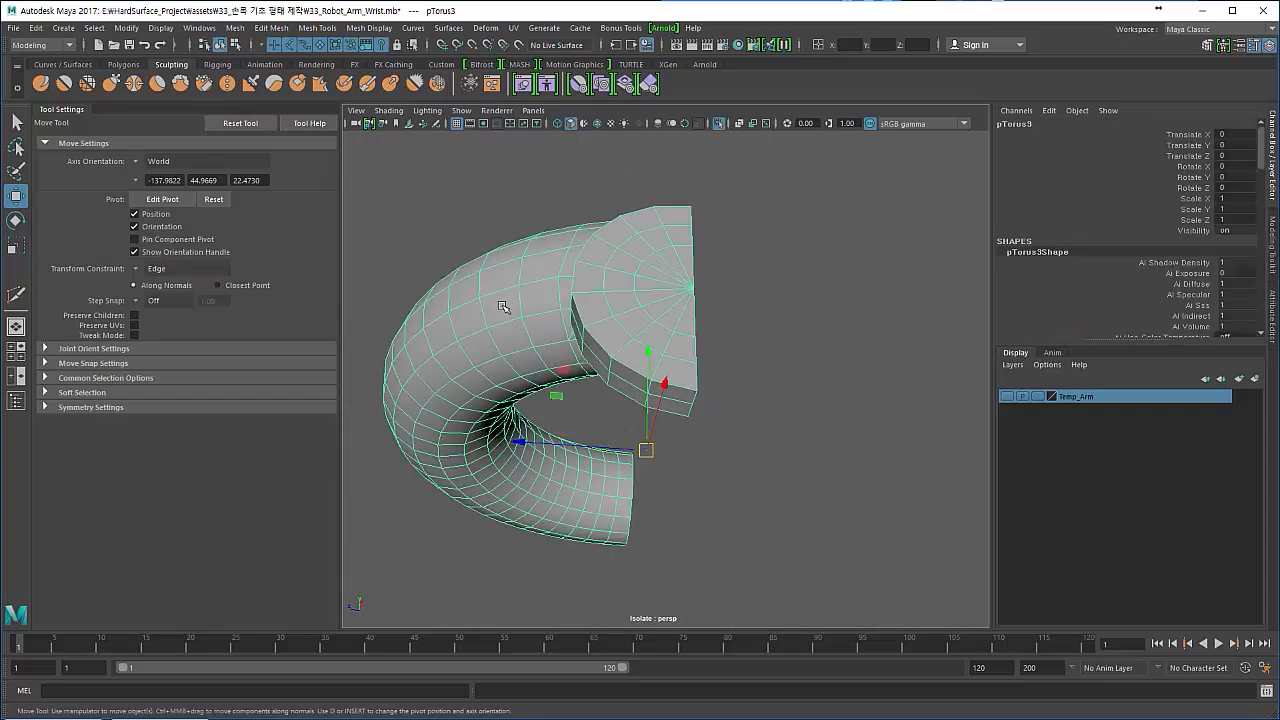
alt+drag(507, 303, 519, 343)
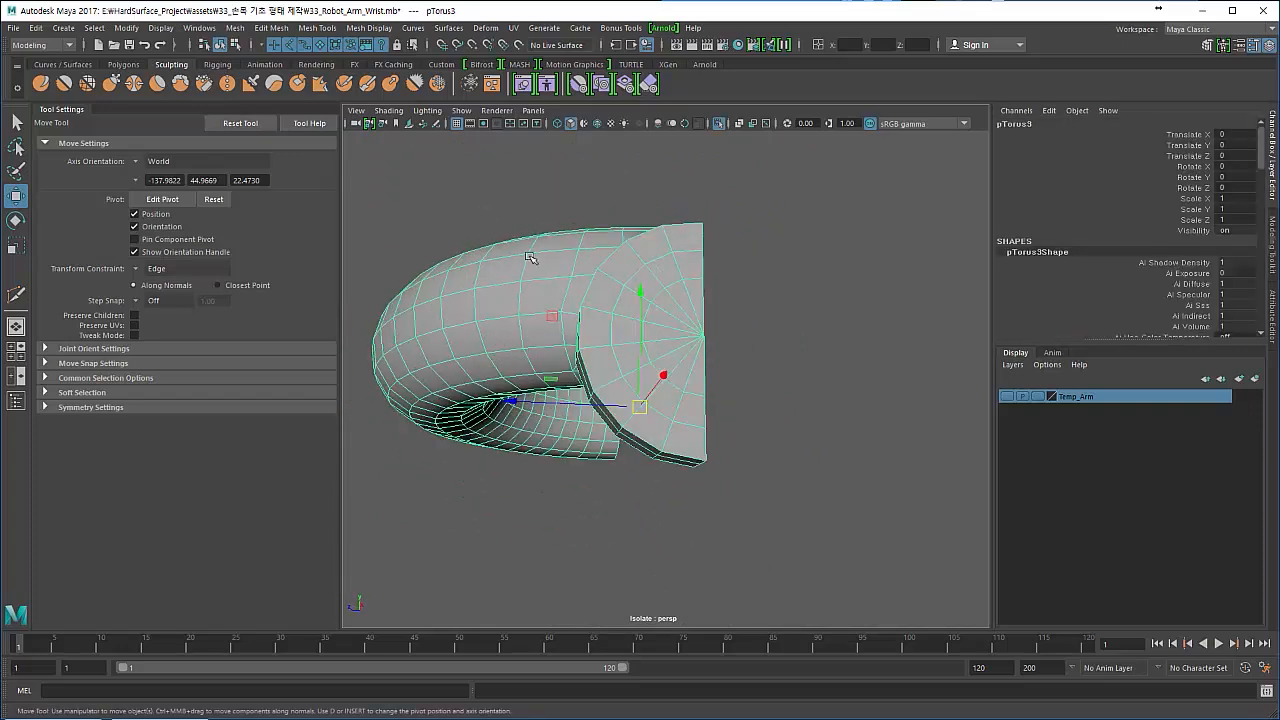